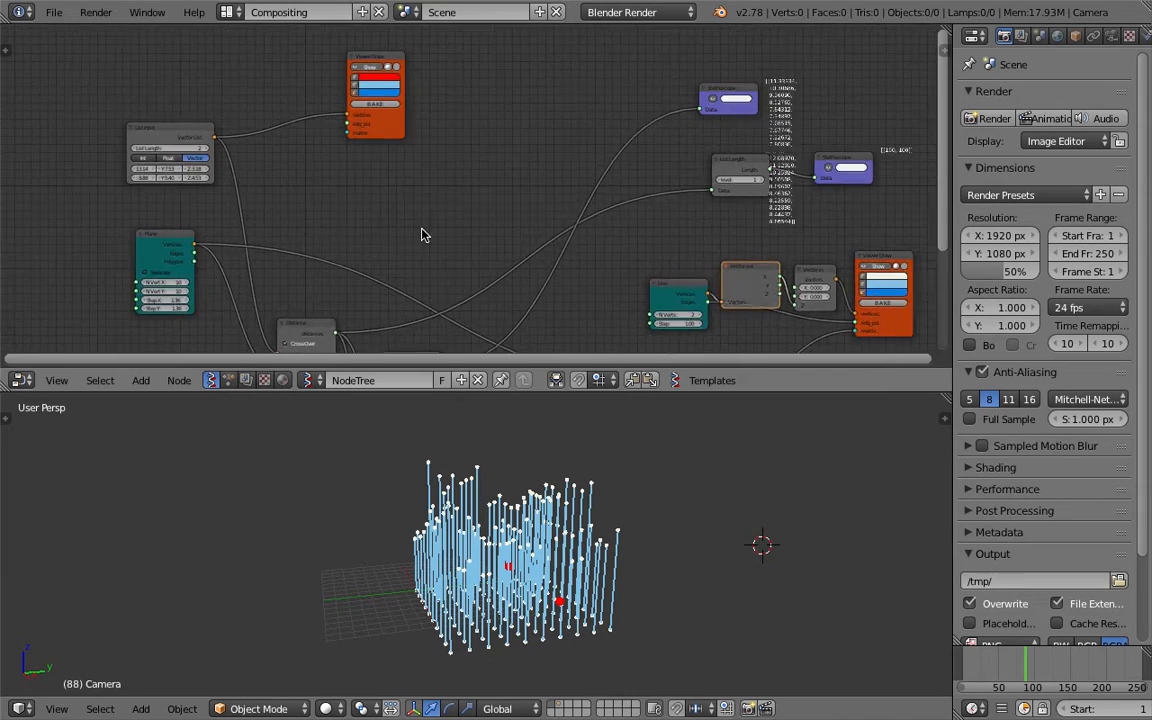
Examine the Distance node's inputs, output and CrossOver option in the existing node tree
{"action": "middle_click_drag", "start_coordinate": [500, 470], "coordinate": [600, 540]}
{"action": "scroll", "coordinate": [380, 224], "scroll_direction": "up", "scroll_amount": 5}
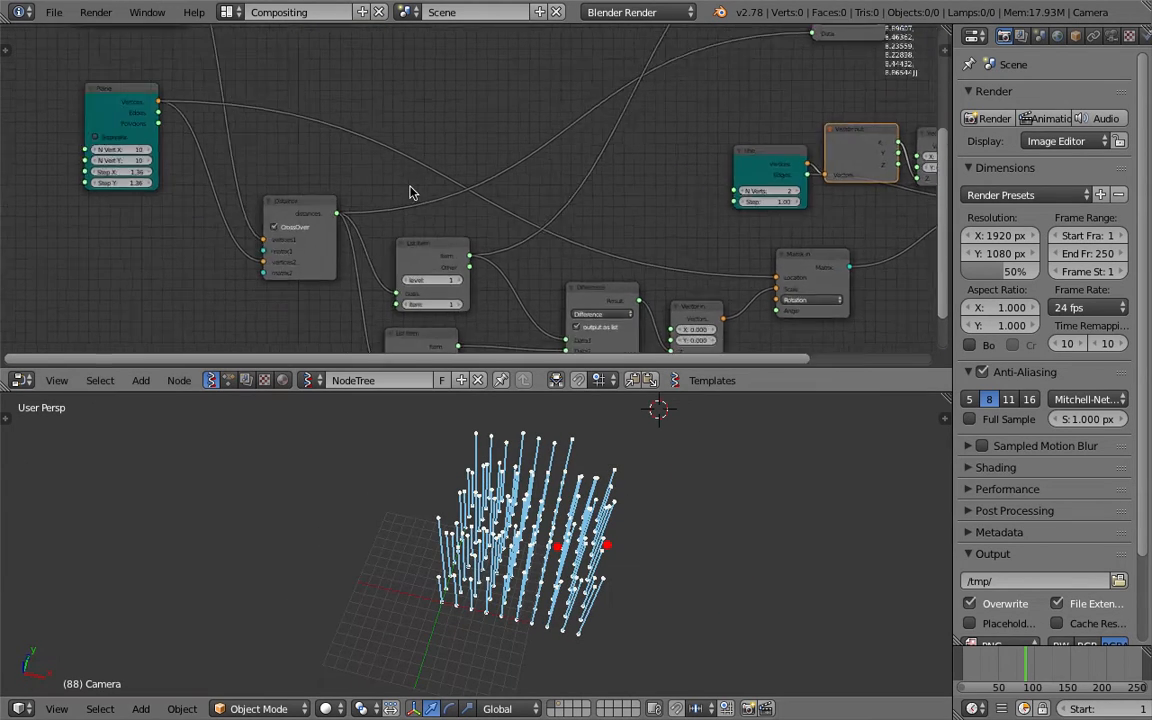
{"action": "left_click_drag", "start_coordinate": [590, 127], "coordinate": [521, 116]}
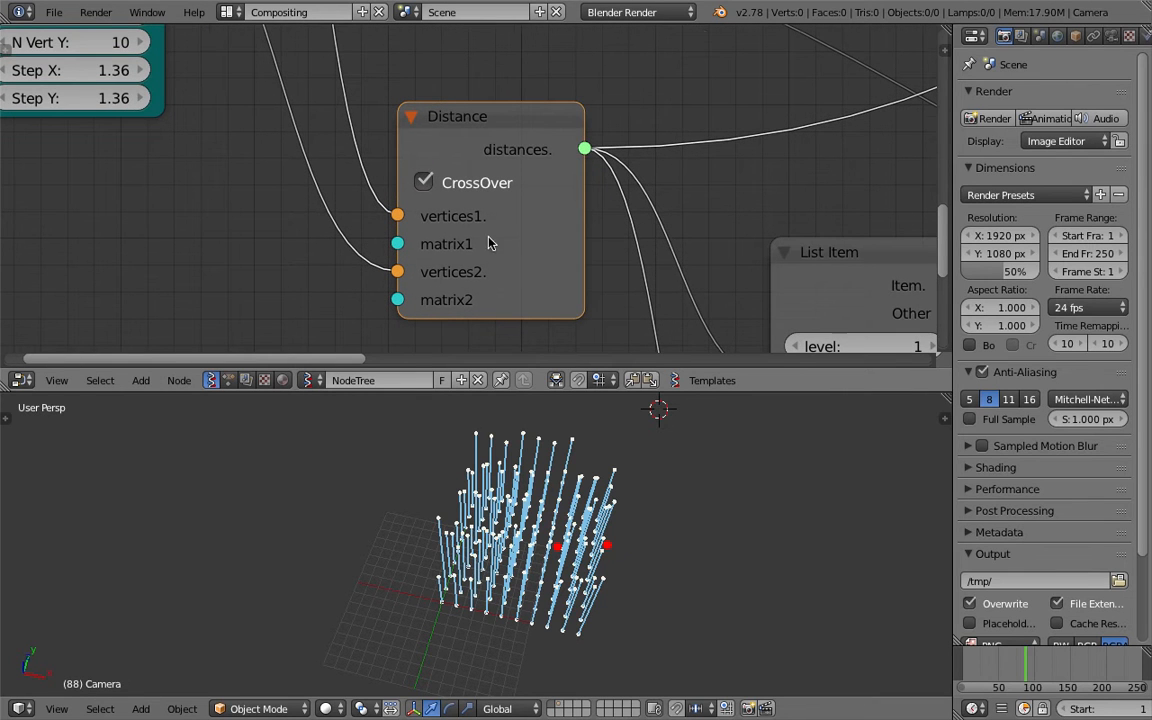
{"action": "scroll", "coordinate": [489, 243], "scroll_direction": "down", "scroll_amount": 2}
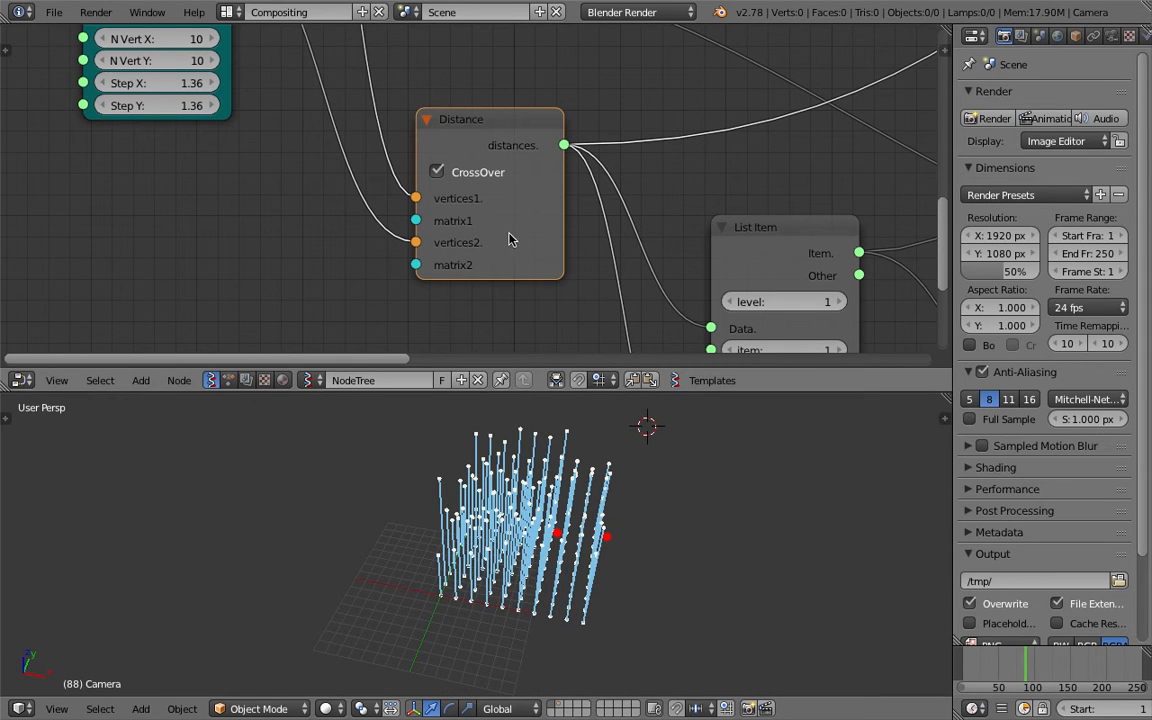
{"action": "scroll", "coordinate": [450, 203], "scroll_direction": "up", "scroll_amount": 2}
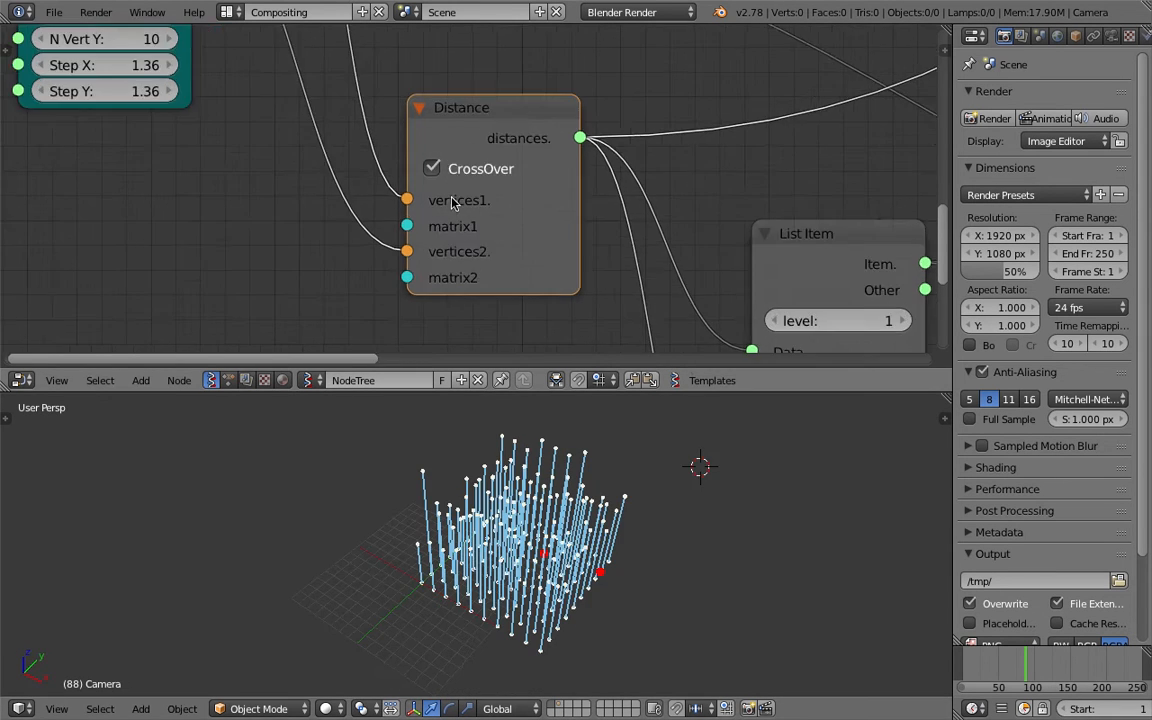
{"action": "middle_click_drag", "start_coordinate": [452, 204], "coordinate": [461, 173]}
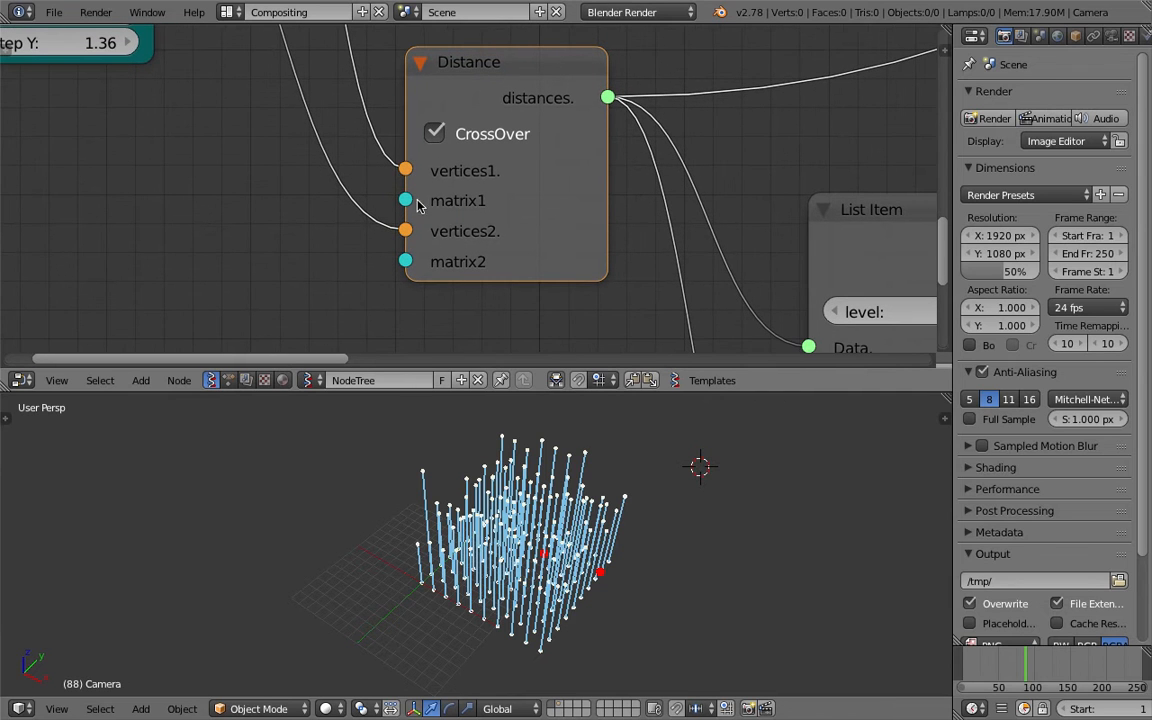
{"action": "middle_click_drag", "start_coordinate": [566, 314], "coordinate": [557, 296]}
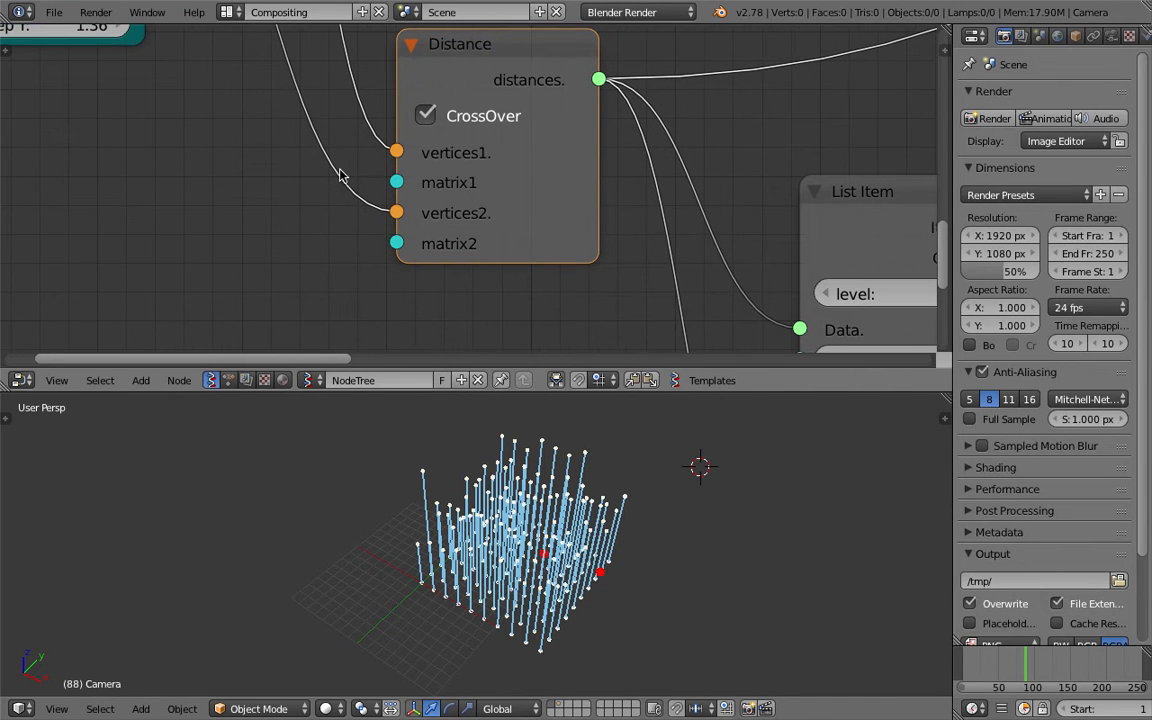
Reload the start-up file to begin a new scene, and select the lamp and the camera
{"action": "left_click", "coordinate": [54, 12]}
{"action": "left_click", "coordinate": [55, 27]}
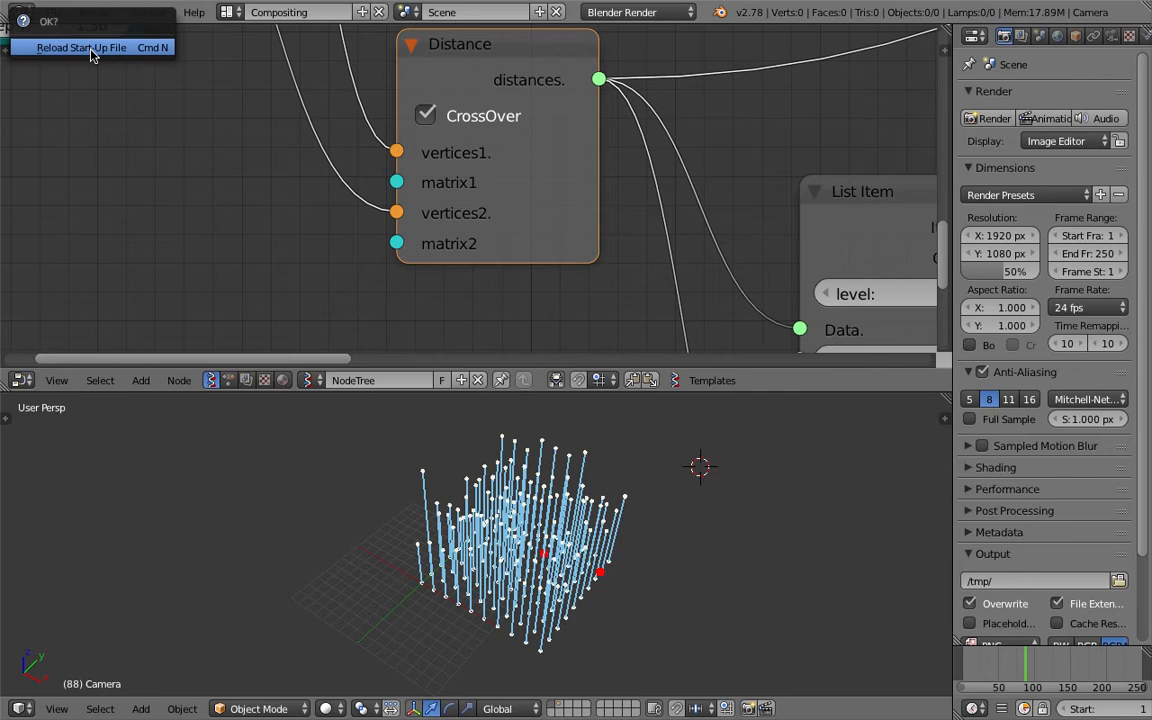
{"action": "left_click", "coordinate": [91, 50]}
{"action": "middle_click_drag", "start_coordinate": [500, 339], "coordinate": [592, 322]}
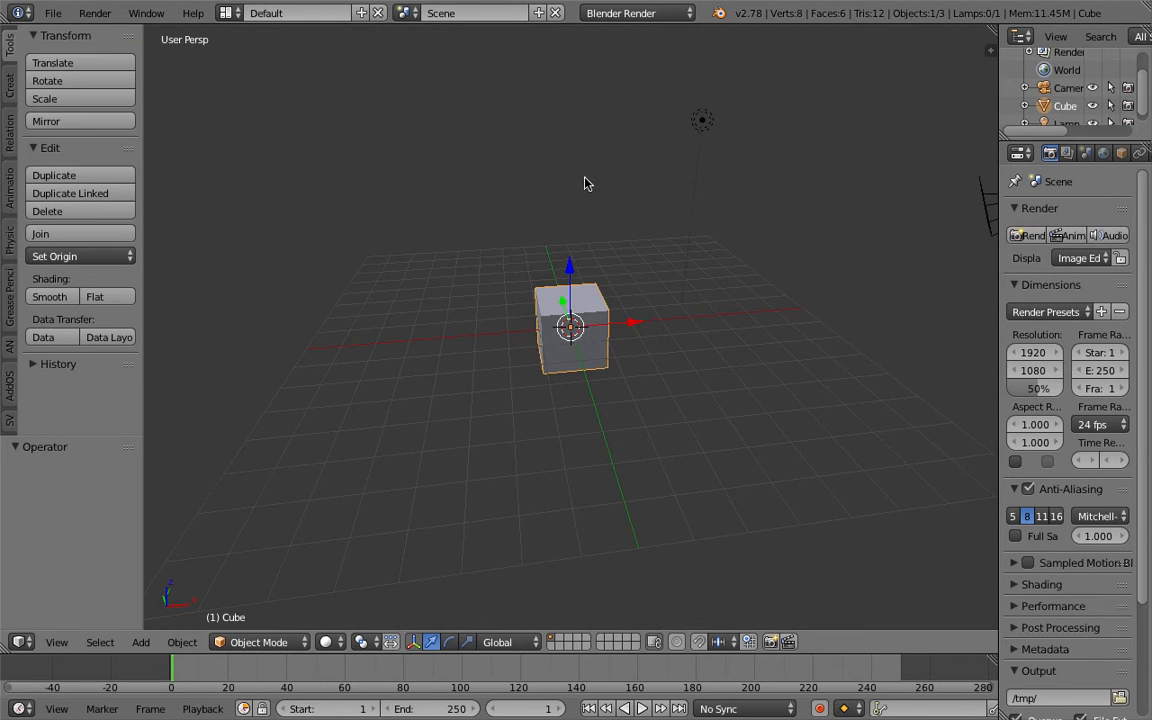
{"action": "right_click", "coordinate": [704, 126]}
{"action": "scroll", "coordinate": [730, 147], "scroll_direction": "down", "scroll_amount": 2}
{"action": "right_click", "coordinate": [821, 257], "text": "shift"}
{"action": "middle_click_drag", "start_coordinate": [622, 229], "coordinate": [288, 98]}
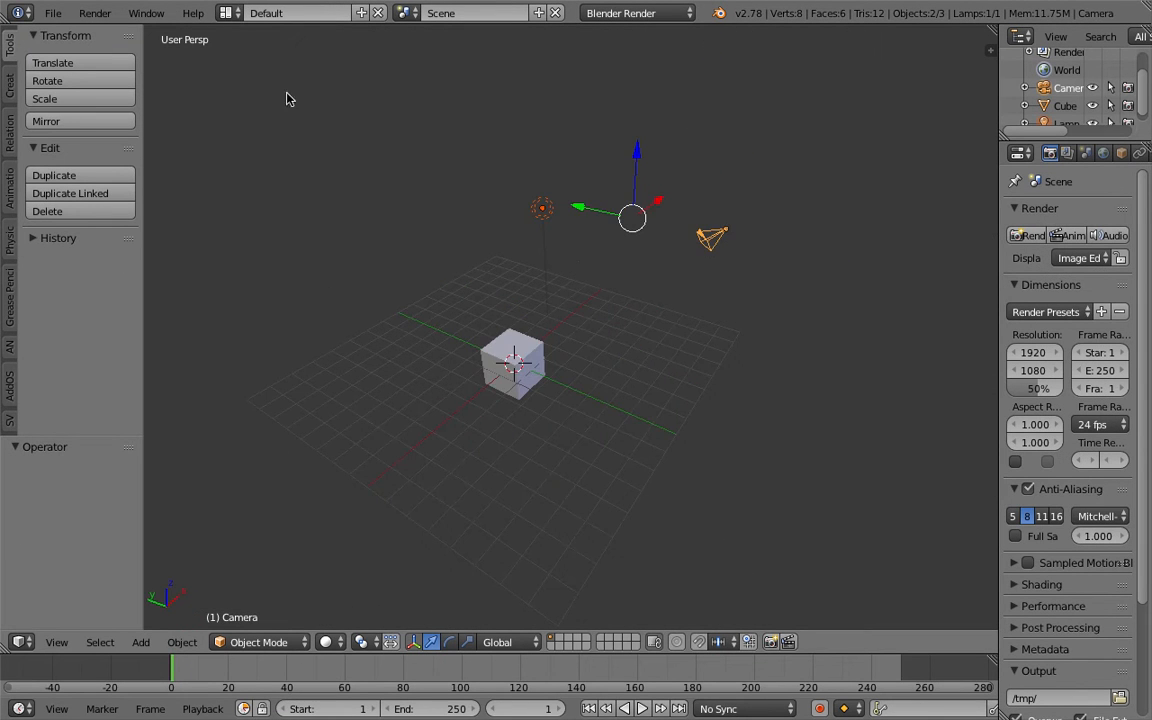
Switch to the Compositing screen layout and set it up with a new Sverchok NodeTree above a single wide 3D view
{"action": "left_click", "coordinate": [226, 13]}
{"action": "left_click", "coordinate": [252, 76]}
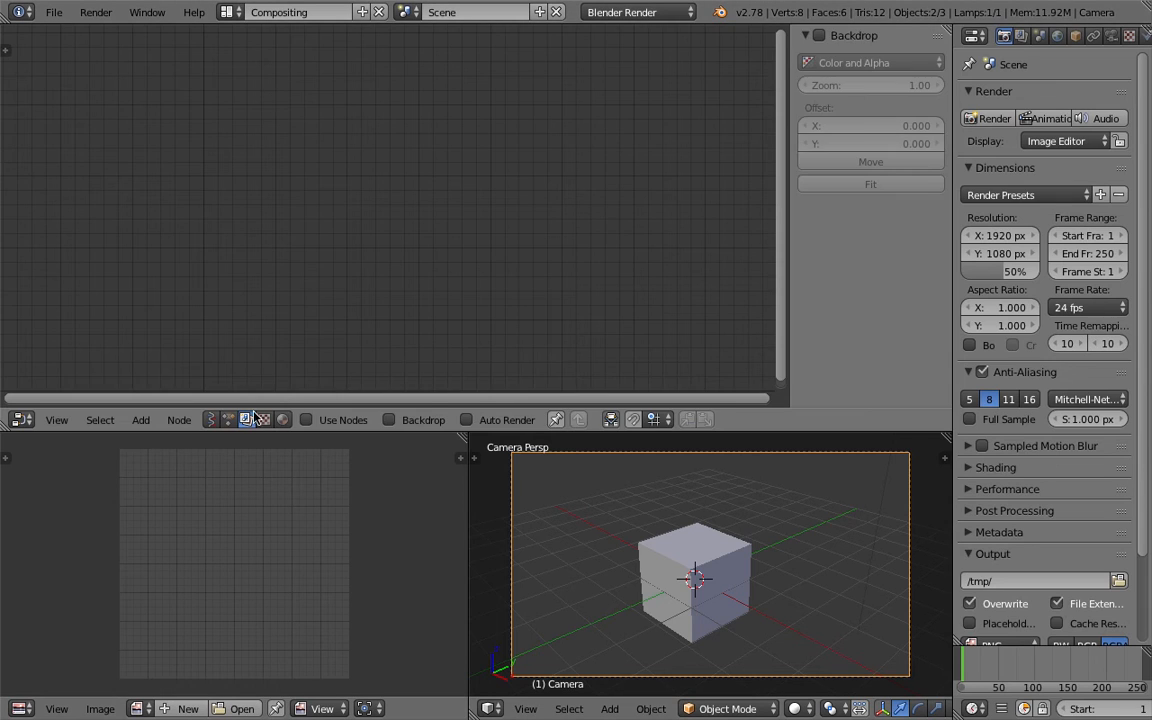
{"action": "left_click", "coordinate": [350, 427]}
{"action": "mouse_move", "coordinate": [391, 432]}
{"action": "left_mouse_down"}
{"action": "mouse_move", "coordinate": [463, 366]}
{"action": "mouse_move", "coordinate": [471, 373]}
{"action": "mouse_move", "coordinate": [415, 420]}
{"action": "left_mouse_up"}
{"action": "scroll", "coordinate": [375, 476], "scroll_direction": "down", "scroll_amount": 1}
{"action": "middle_click_drag", "start_coordinate": [375, 476], "coordinate": [594, 497]}
{"action": "scroll", "coordinate": [594, 497], "scroll_direction": "down", "scroll_amount": 4}
{"action": "scroll", "coordinate": [593, 497], "scroll_direction": "down", "scroll_amount": 4}
Move the cube about 4.9 units along the green axis and place a duplicate of it on the opposite side of the origin
{"action": "right_click", "coordinate": [494, 532]}
{"action": "middle_click_drag", "start_coordinate": [509, 481], "coordinate": [560, 523], "text": "shift"}
{"action": "scroll", "coordinate": [560, 523], "scroll_direction": "up", "scroll_amount": 4}
{"action": "key", "text": "g"}
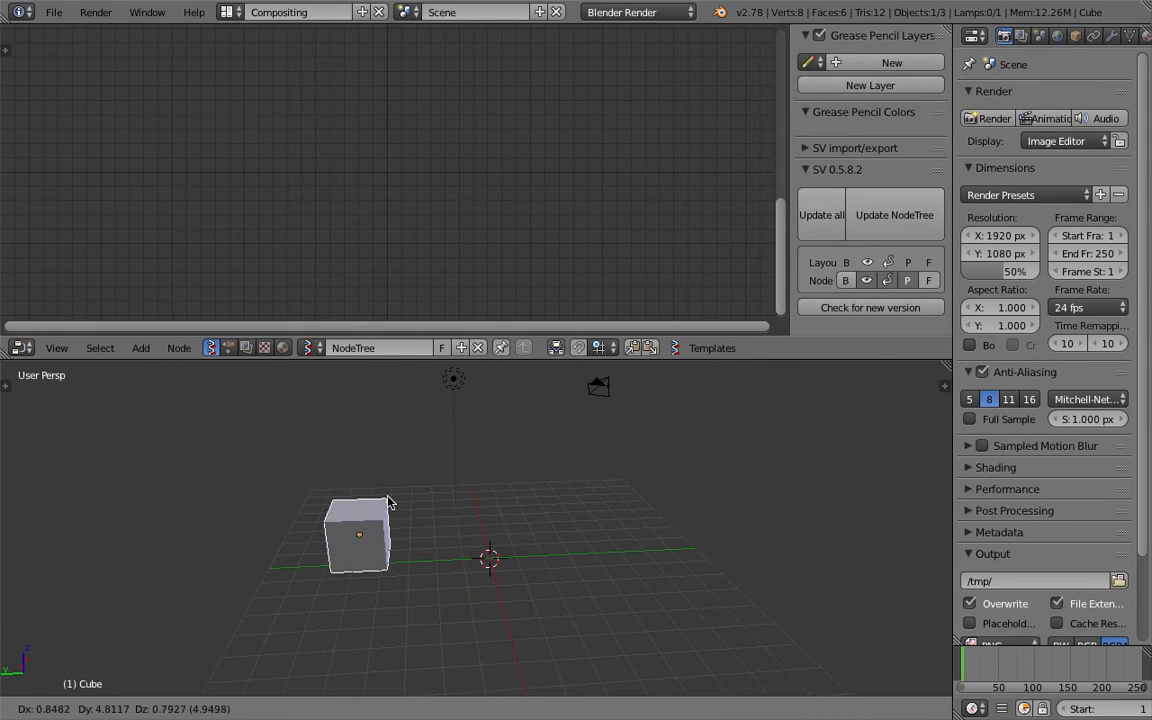
{"action": "left_click", "coordinate": [386, 500]}
{"action": "key", "text": "shift+d"}
{"action": "left_click", "coordinate": [588, 488]}
{"action": "middle_click_drag", "start_coordinate": [588, 488], "coordinate": [560, 470]}
Add a Distance node to the empty node tree
{"action": "key", "text": "shift+a"}
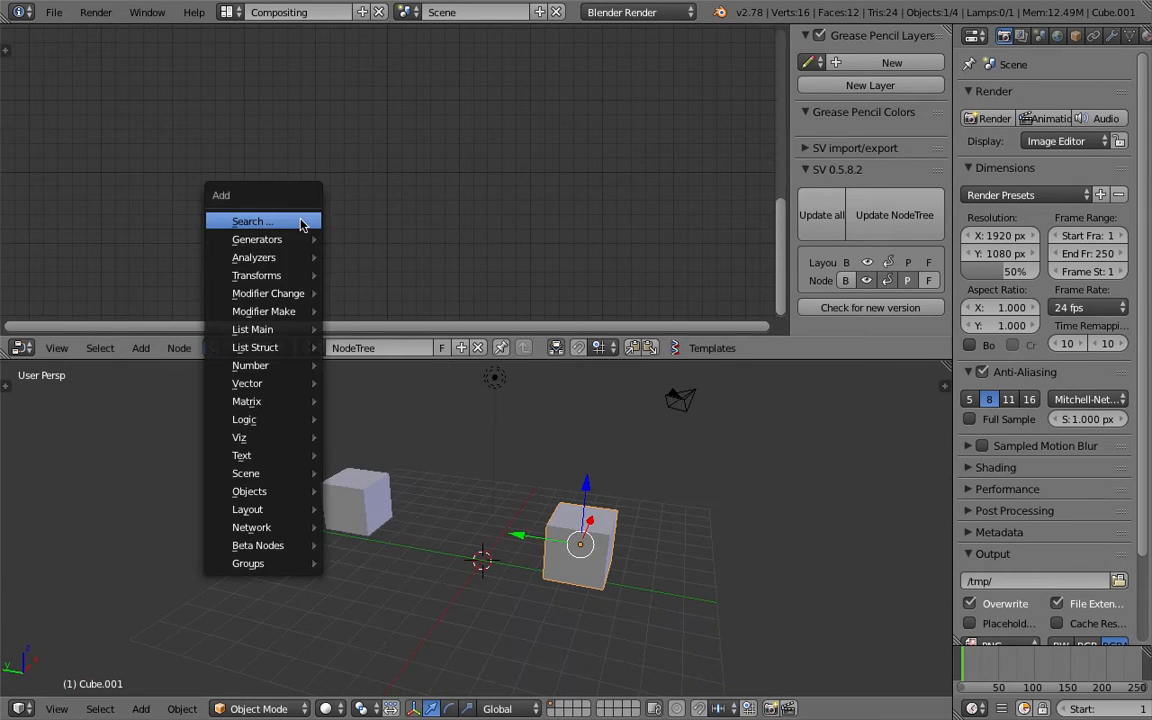
{"action": "left_click", "coordinate": [300, 222]}
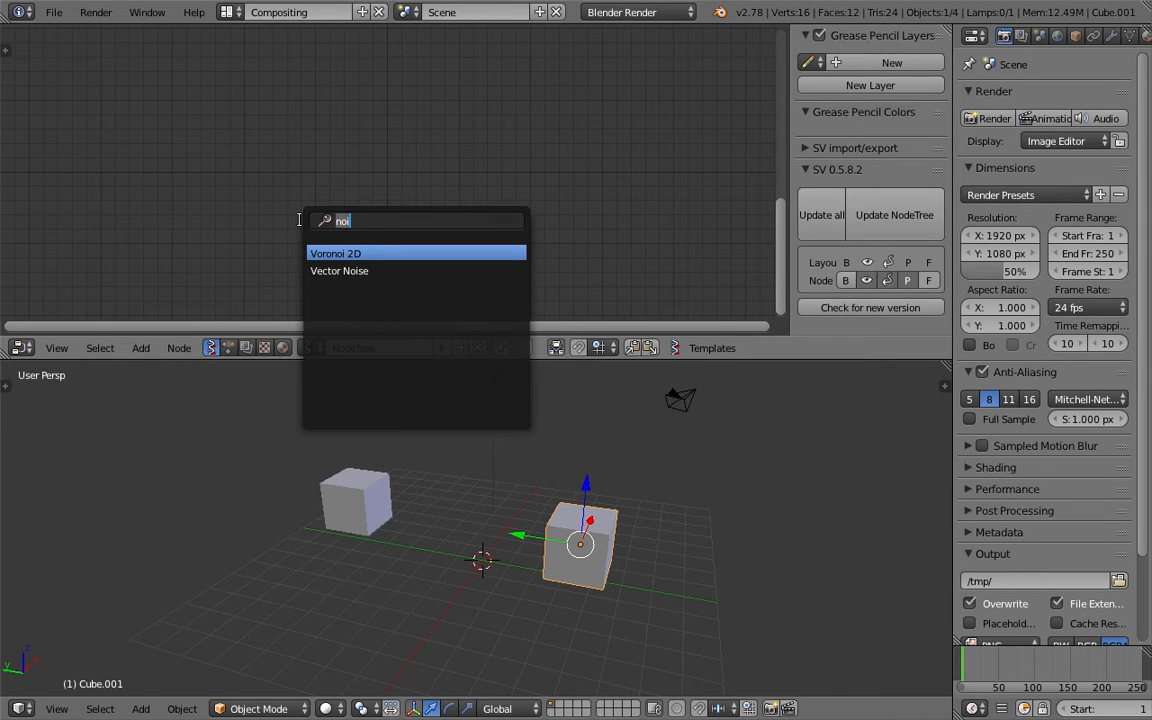
{"action": "type", "text": "dist"}
{"action": "key", "text": "Return"}
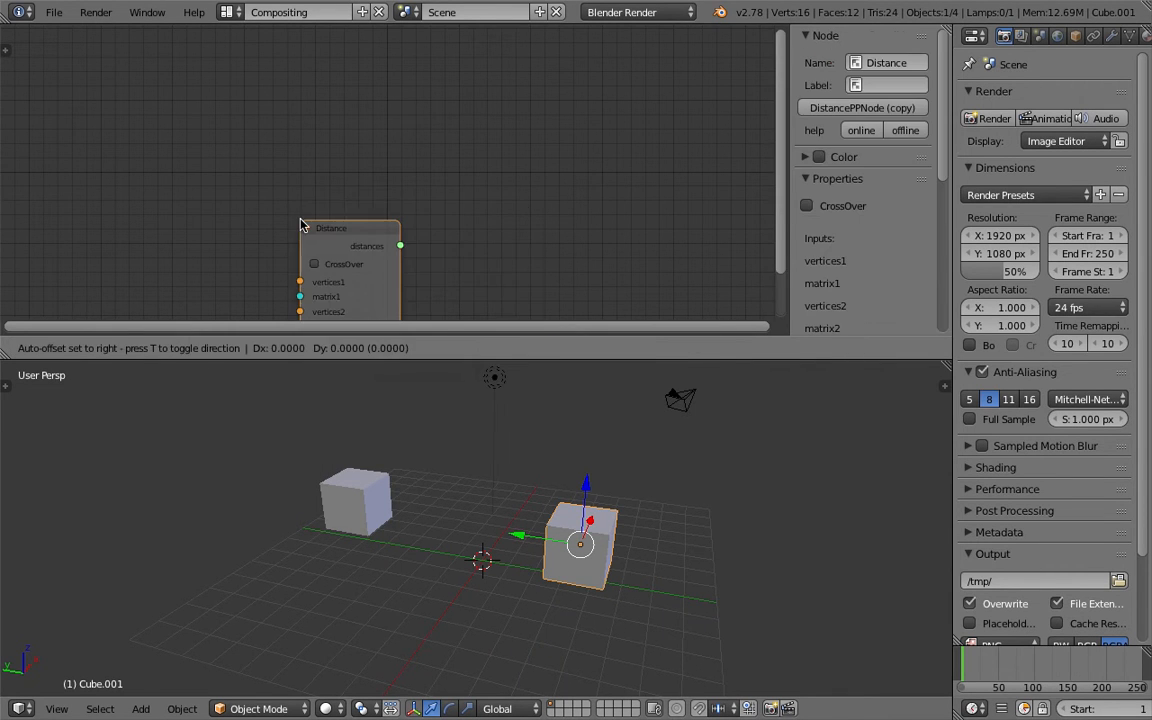
{"action": "left_click", "coordinate": [331, 108]}
{"action": "scroll", "coordinate": [212, 134], "scroll_direction": "up", "scroll_amount": 3}
{"action": "middle_click_drag", "start_coordinate": [337, 198], "coordinate": [348, 193]}
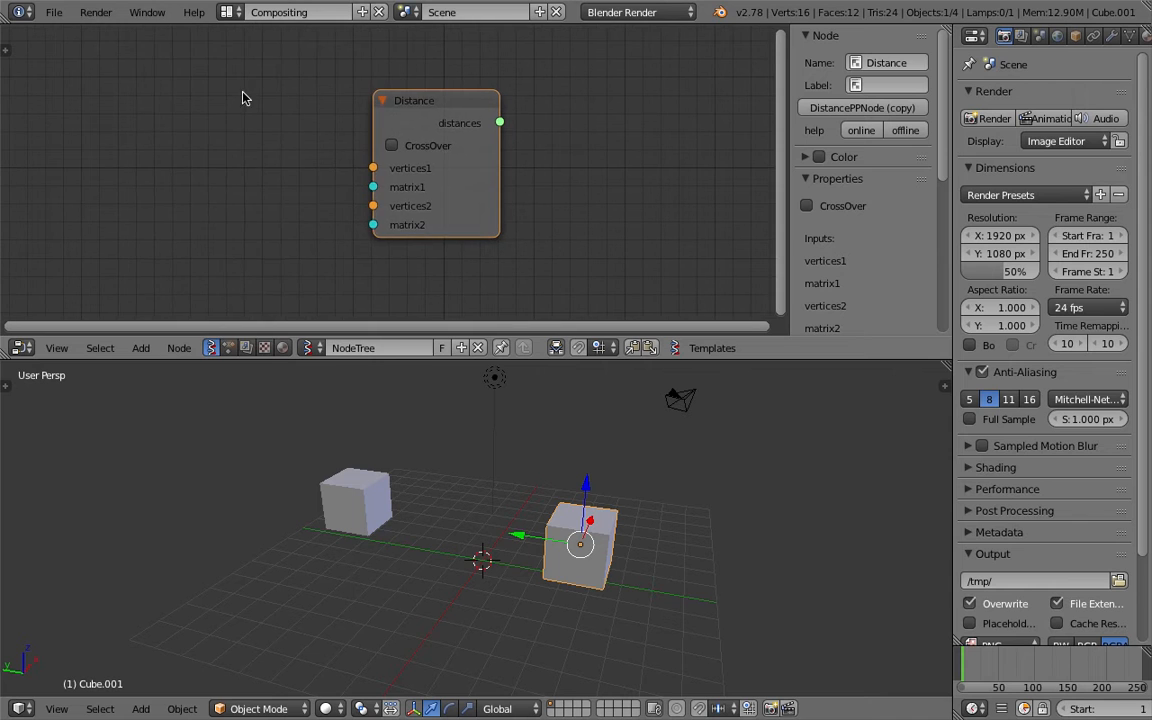
Add an Objects in mk2 node and place it on the input side of the Distance node
{"action": "key", "text": "shift+a"}
{"action": "left_click", "coordinate": [245, 94]}
{"action": "type", "text": "obje"}
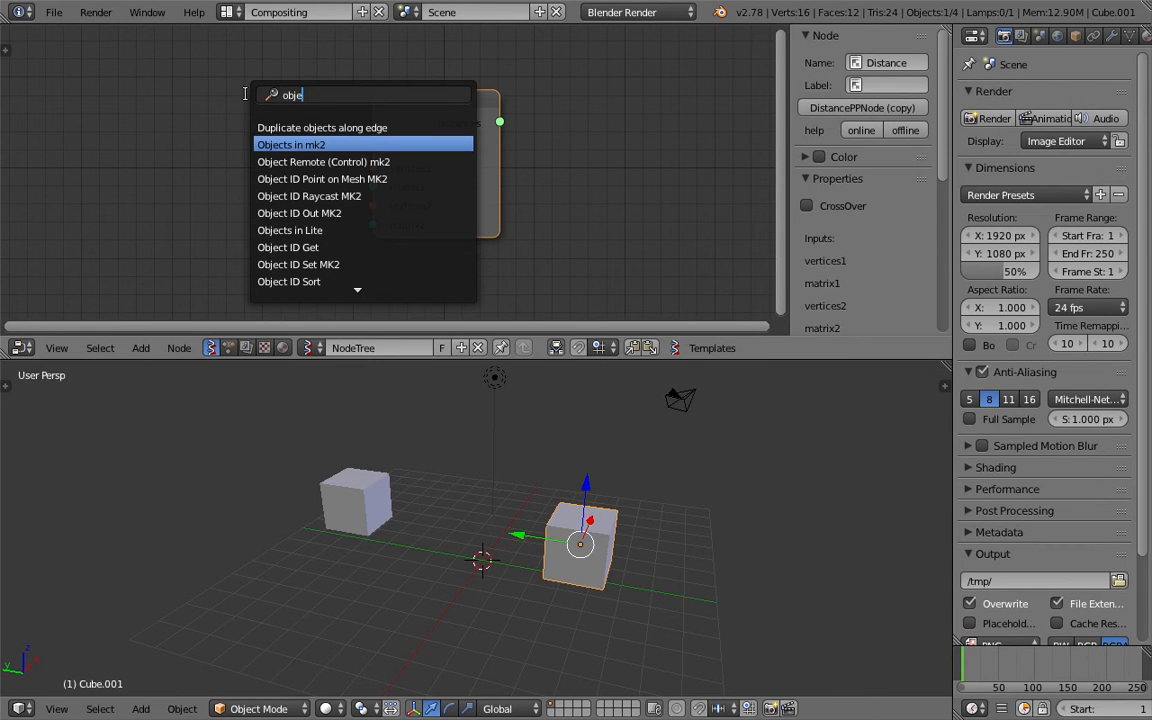
{"action": "key", "text": "Return"}
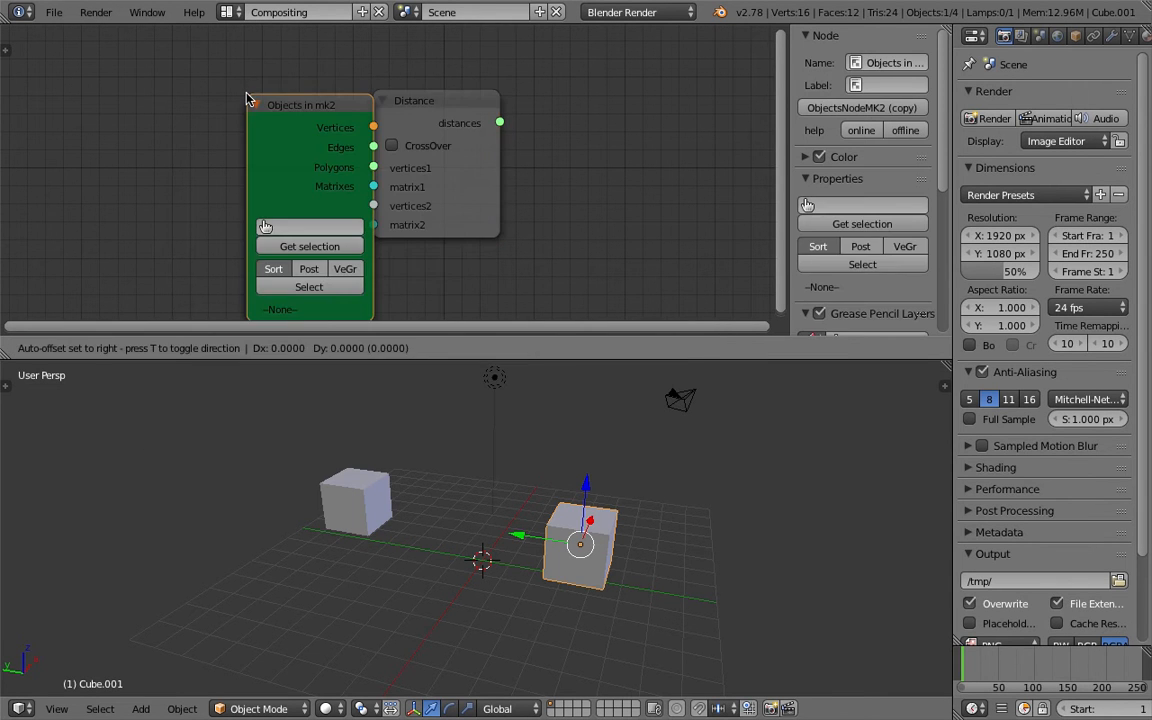
{"action": "left_click", "coordinate": [80, 68]}
Enlarge the node editor area and place a duplicate of the Objects in mk2 node below the original
{"action": "left_click_drag", "start_coordinate": [388, 361], "coordinate": [396, 480]}
{"action": "middle_click_drag", "start_coordinate": [353, 362], "coordinate": [389, 298]}
{"action": "scroll", "coordinate": [389, 285], "scroll_direction": "down", "scroll_amount": 1}
{"action": "left_click_drag", "start_coordinate": [195, 138], "coordinate": [88, 81]}
{"action": "key", "text": "shift+d"}
{"action": "left_click", "coordinate": [107, 322]}
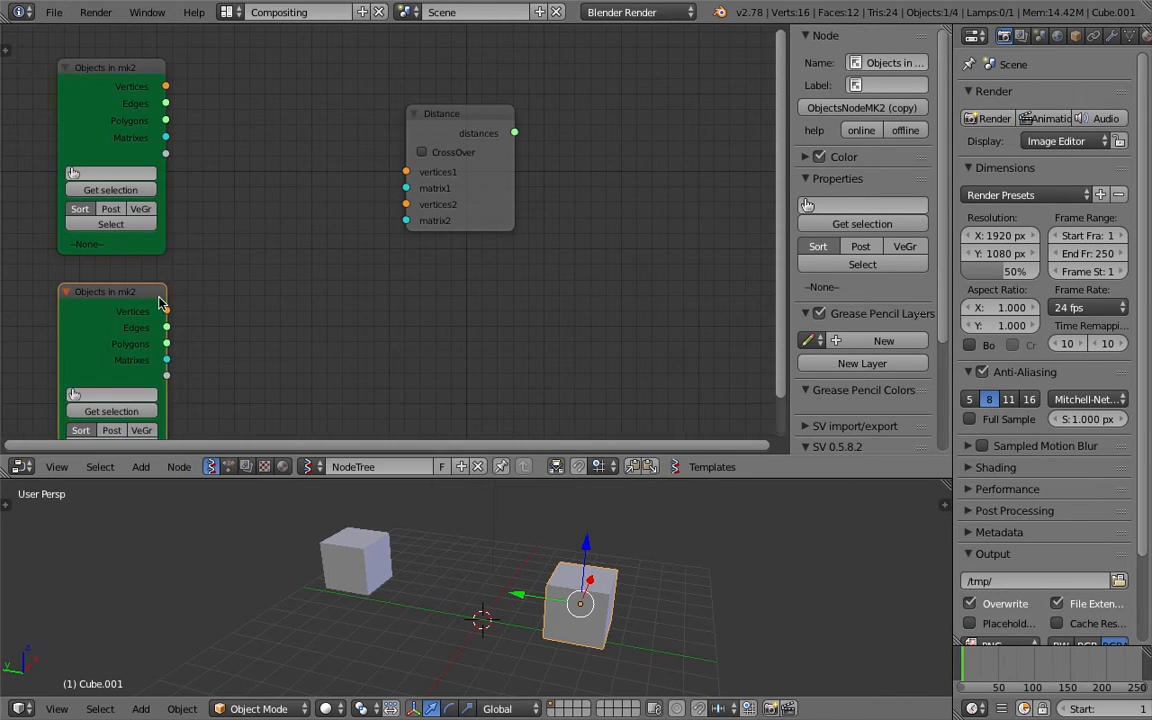
Load Cube into the upper Objects in mk2 node and Cube.001 into the lower one from the 3D view selection
{"action": "middle_click_drag", "start_coordinate": [159, 301], "coordinate": [215, 271]}
{"action": "scroll", "coordinate": [215, 271], "scroll_direction": "down", "scroll_amount": 1}
{"action": "right_click", "coordinate": [348, 534]}
{"action": "middle_click_drag", "start_coordinate": [348, 530], "coordinate": [394, 546]}
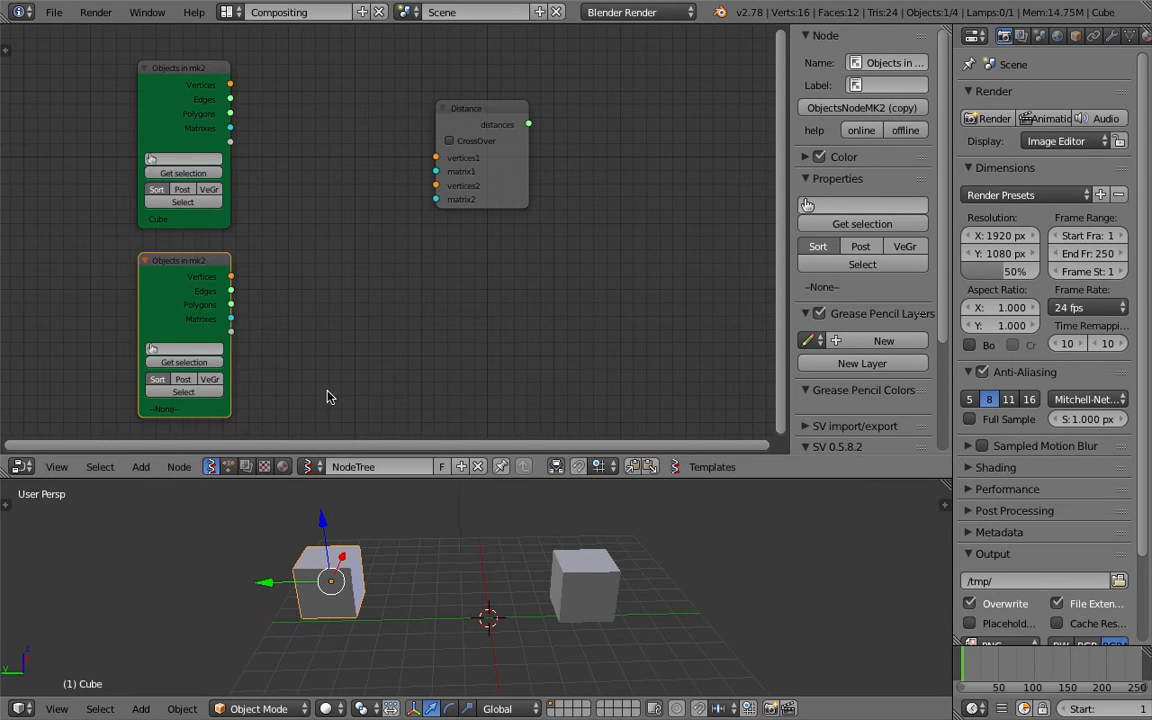
{"action": "right_click", "coordinate": [596, 562]}
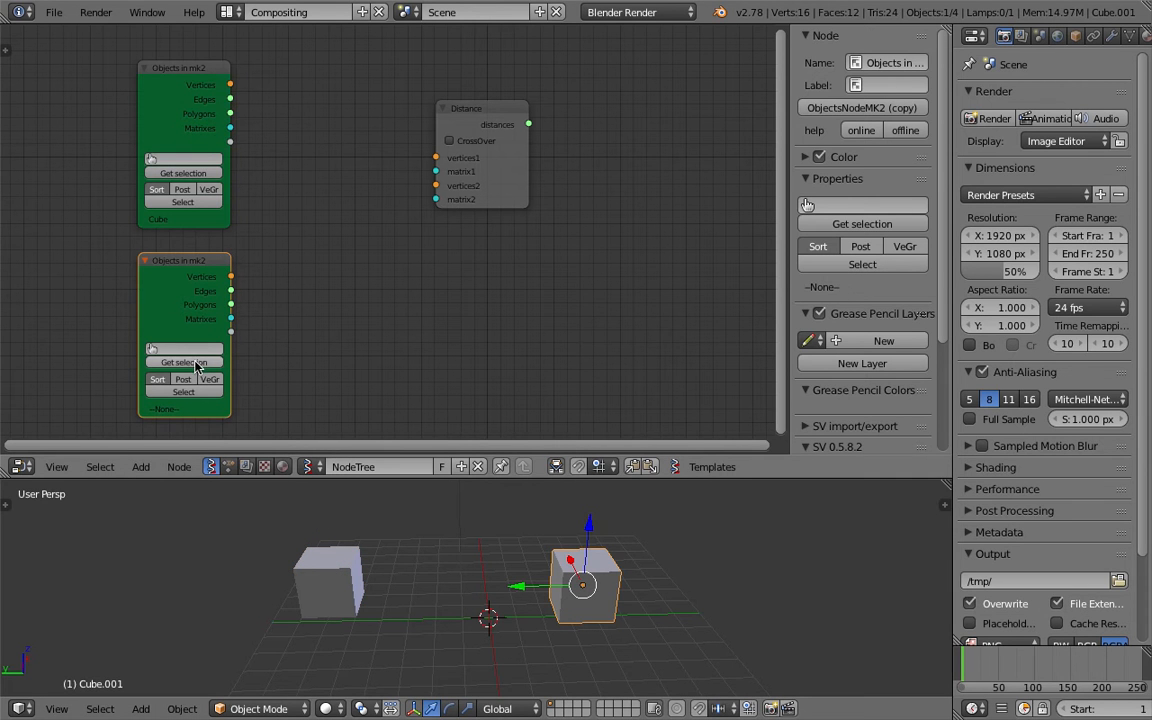
{"action": "right_click", "coordinate": [335, 556]}
{"action": "left_click", "coordinate": [167, 90]}
{"action": "scroll", "coordinate": [175, 95], "scroll_direction": "up", "scroll_amount": 1}
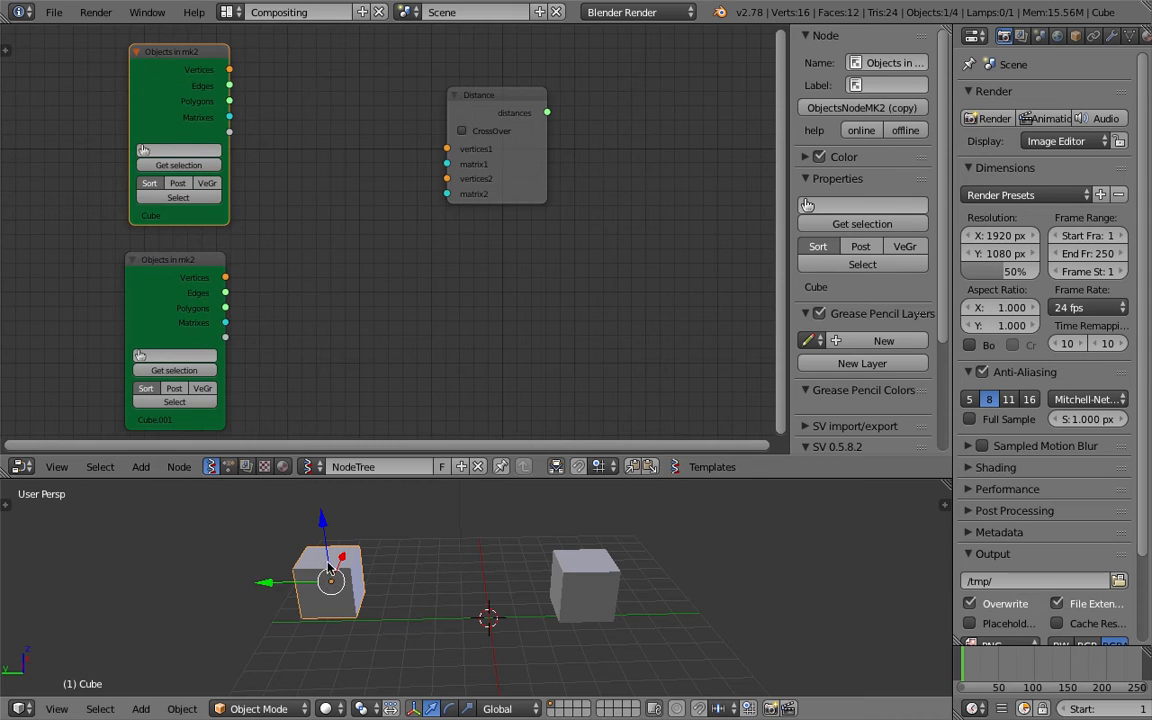
Link Vertices and Matrixes of the Cube node to vertices1 and matrix1 on Distance, and those of the Cube.001 node to vertices2 and matrix2
{"action": "left_click_drag", "start_coordinate": [231, 72], "coordinate": [449, 150]}
{"action": "left_click_drag", "start_coordinate": [231, 118], "coordinate": [305, 146]}
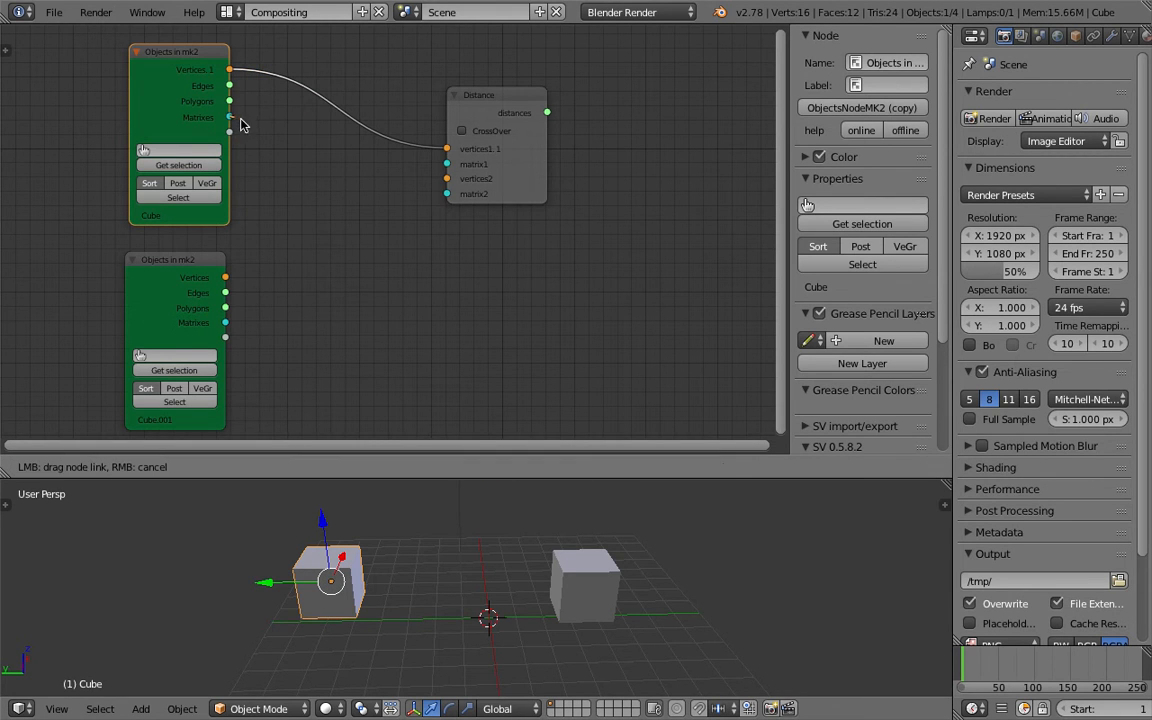
{"action": "left_click_drag", "start_coordinate": [443, 167], "coordinate": [444, 166]}
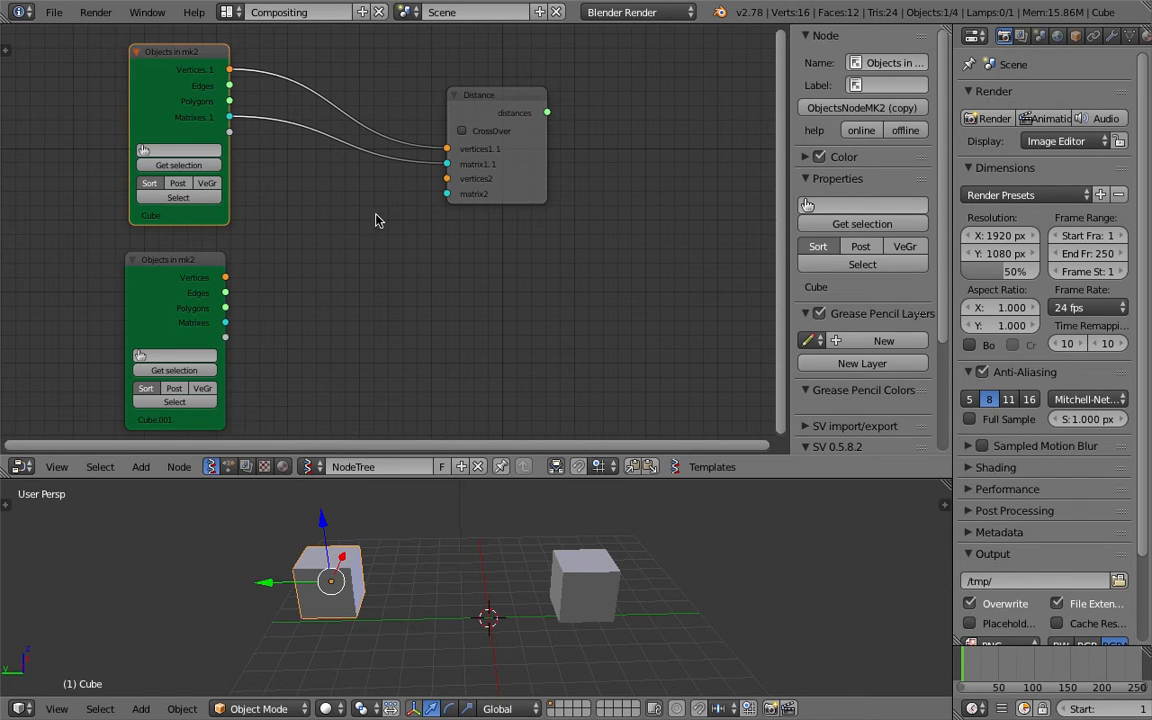
{"action": "left_click_drag", "start_coordinate": [226, 277], "coordinate": [263, 268]}
{"action": "left_click_drag", "start_coordinate": [440, 183], "coordinate": [340, 293]}
{"action": "left_click_drag", "start_coordinate": [228, 322], "coordinate": [226, 322]}
Add a Stethoscope node and link the Distance node's distances output to its Data input
{"action": "middle_click_drag", "start_coordinate": [618, 160], "coordinate": [537, 172]}
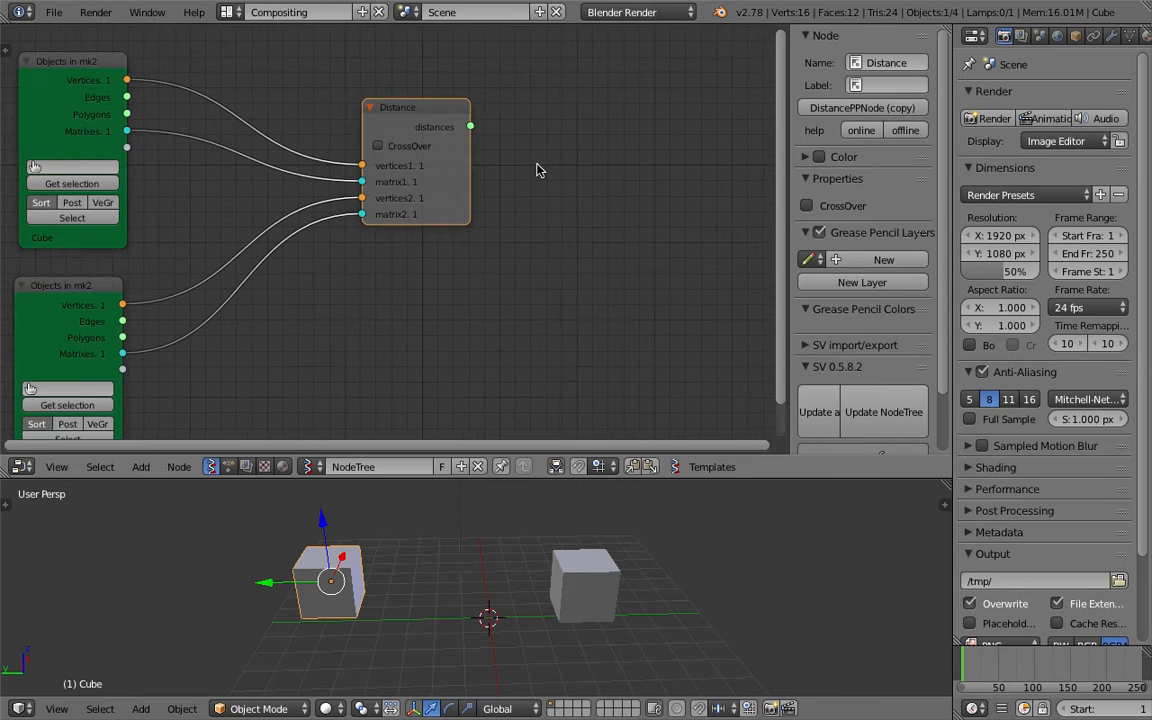
{"action": "key", "text": "shift+a"}
{"action": "left_click", "coordinate": [540, 167]}
{"action": "type", "text": "ste"}
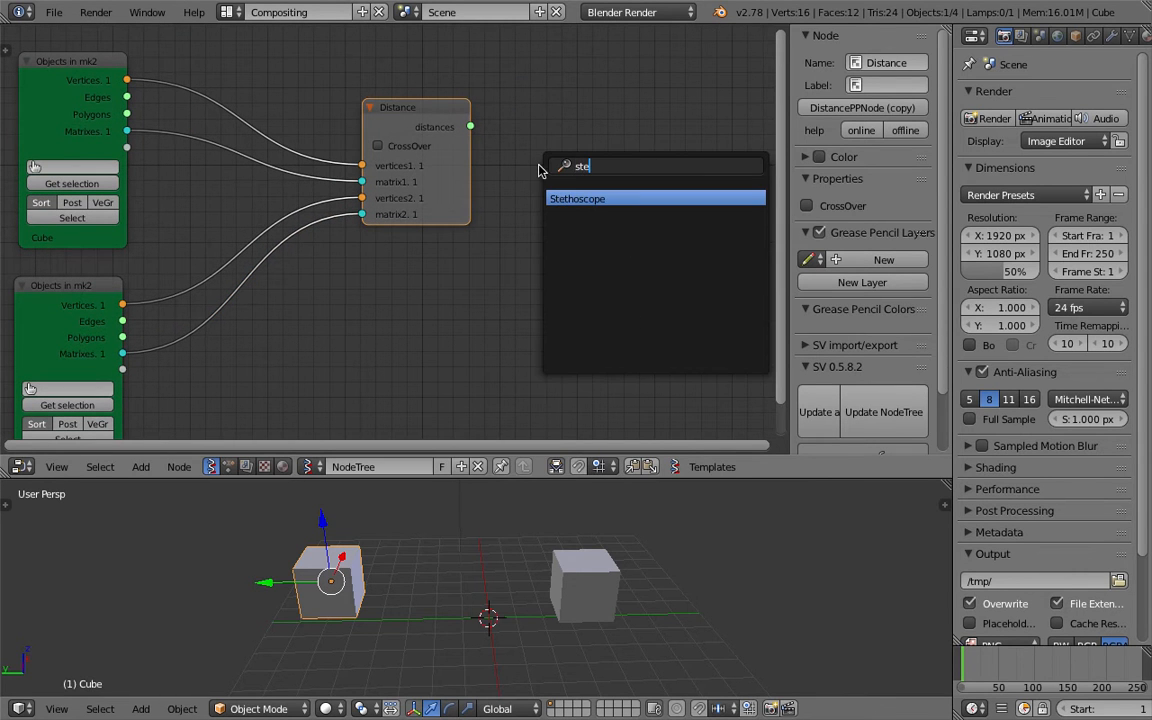
{"action": "key", "text": "Return"}
{"action": "left_click", "coordinate": [537, 167]}
{"action": "left_click_drag", "start_coordinate": [468, 128], "coordinate": [490, 156]}
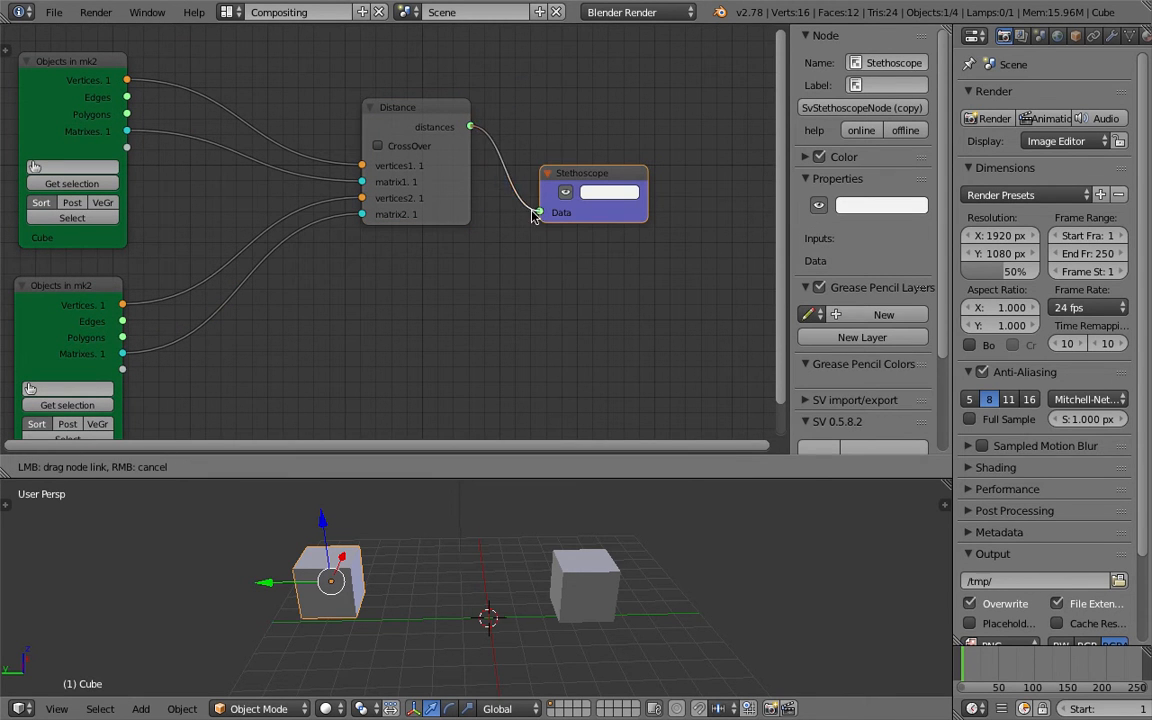
{"action": "left_click_drag", "start_coordinate": [530, 215], "coordinate": [540, 213]}
{"action": "middle_click_drag", "start_coordinate": [535, 141], "coordinate": [490, 148]}
Set the current frame to 28 to refresh the Stethoscope output, and hide the node editor's properties sidebar
{"action": "left_click", "coordinate": [982, 660]}
{"action": "middle_click_drag", "start_coordinate": [564, 300], "coordinate": [411, 311]}
{"action": "scroll", "coordinate": [411, 310], "scroll_direction": "up", "scroll_amount": 3}
{"action": "middle_click_drag", "start_coordinate": [460, 208], "coordinate": [397, 240]}
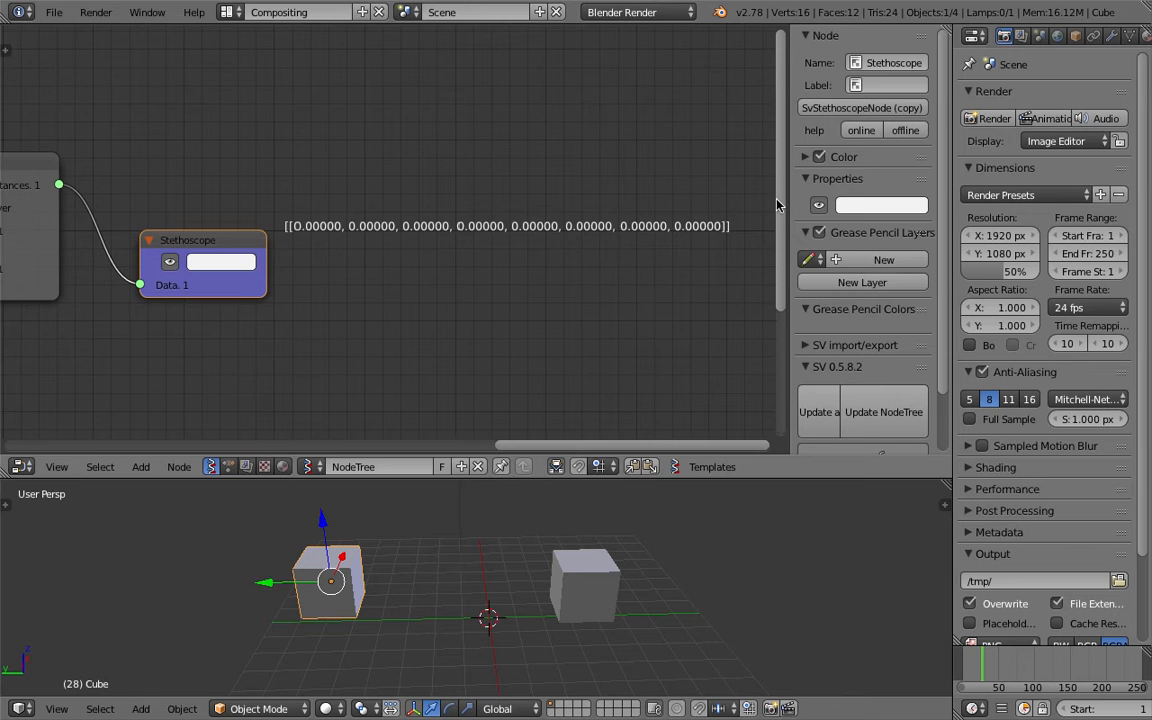
{"action": "key", "text": "n"}
{"action": "scroll", "coordinate": [509, 301], "scroll_direction": "down", "scroll_amount": 4}
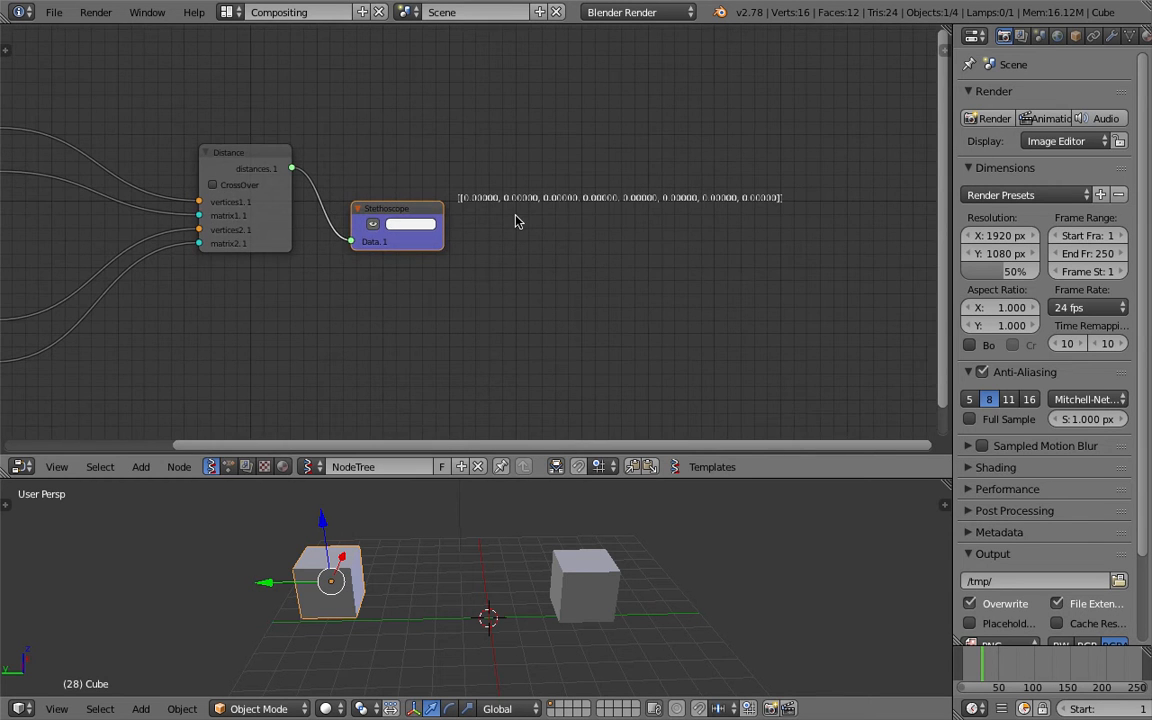
Examine the distance list printed by the Stethoscope against the node links and the two cubes
{"action": "left_click_drag", "start_coordinate": [439, 206], "coordinate": [431, 195]}
{"action": "middle_click_drag", "start_coordinate": [427, 180], "coordinate": [318, 207]}
{"action": "scroll", "coordinate": [339, 219], "scroll_direction": "up", "scroll_amount": 5}
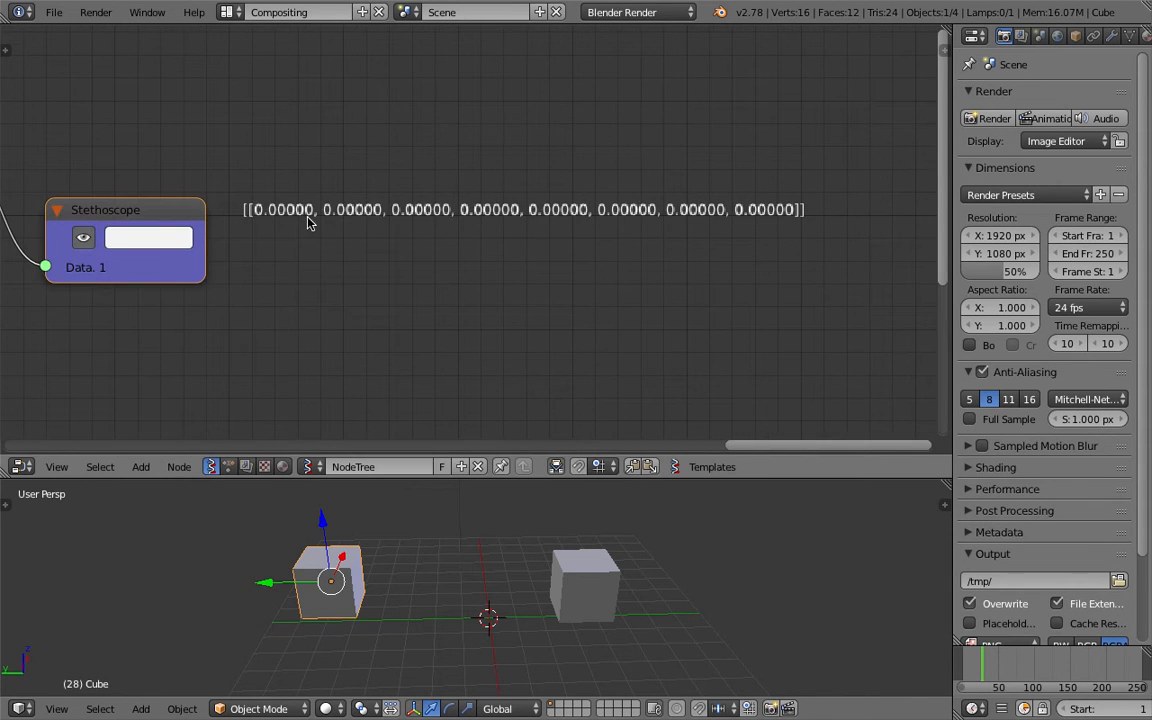
{"action": "middle_click_drag", "start_coordinate": [670, 235], "coordinate": [704, 197]}
{"action": "scroll", "coordinate": [704, 197], "scroll_direction": "down", "scroll_amount": 4}
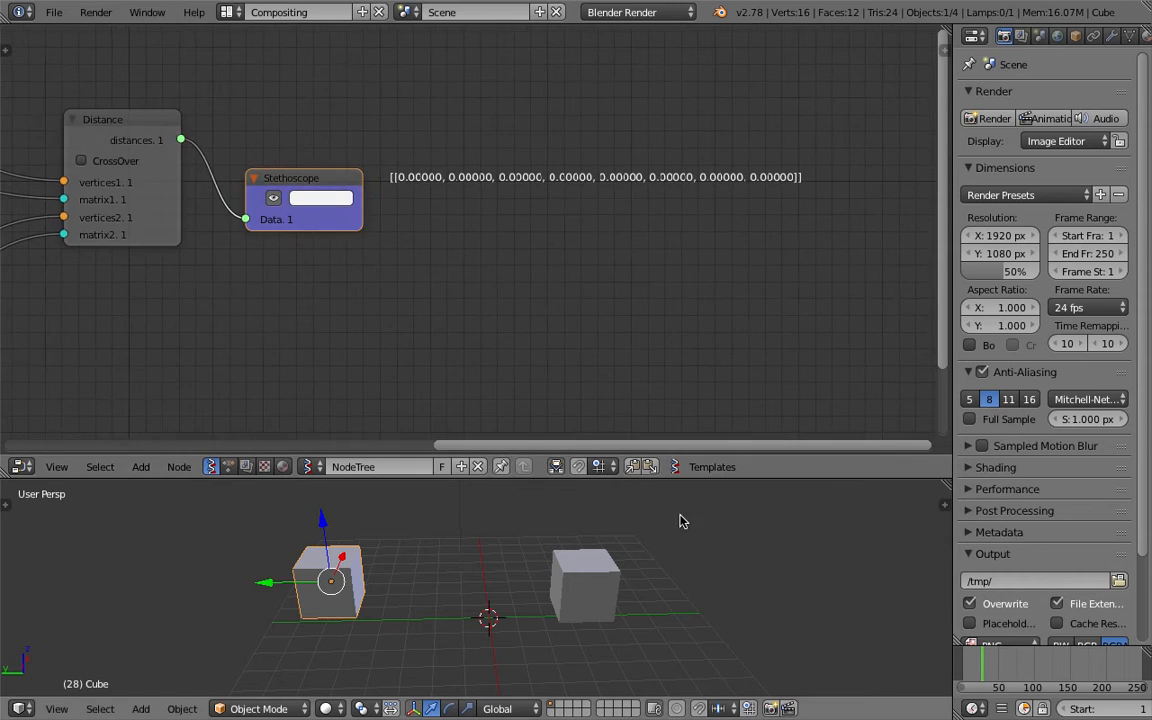
{"action": "scroll", "coordinate": [340, 322], "scroll_direction": "down", "scroll_amount": 1}
{"action": "middle_click_drag", "start_coordinate": [335, 319], "coordinate": [589, 260]}
{"action": "scroll", "coordinate": [589, 258], "scroll_direction": "down", "scroll_amount": 2}
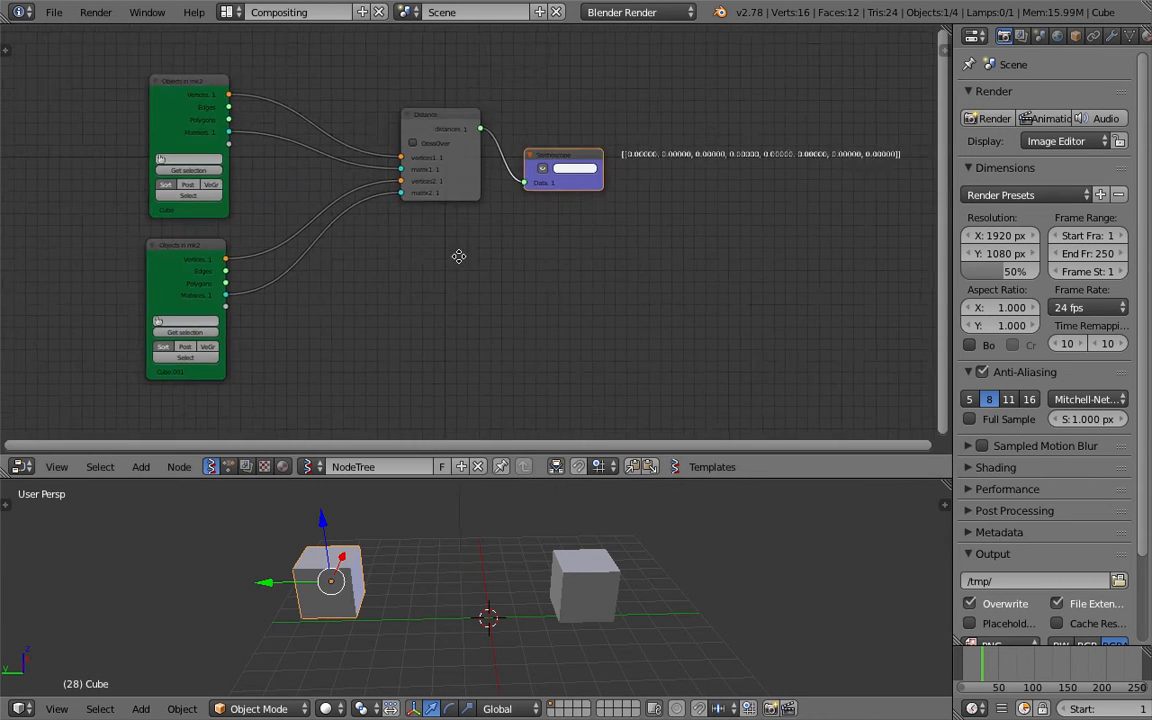
{"action": "middle_click_drag", "start_coordinate": [458, 255], "coordinate": [498, 245]}
{"action": "scroll", "coordinate": [490, 248], "scroll_direction": "up", "scroll_amount": 1}
{"action": "middle_click_drag", "start_coordinate": [548, 175], "coordinate": [490, 209]}
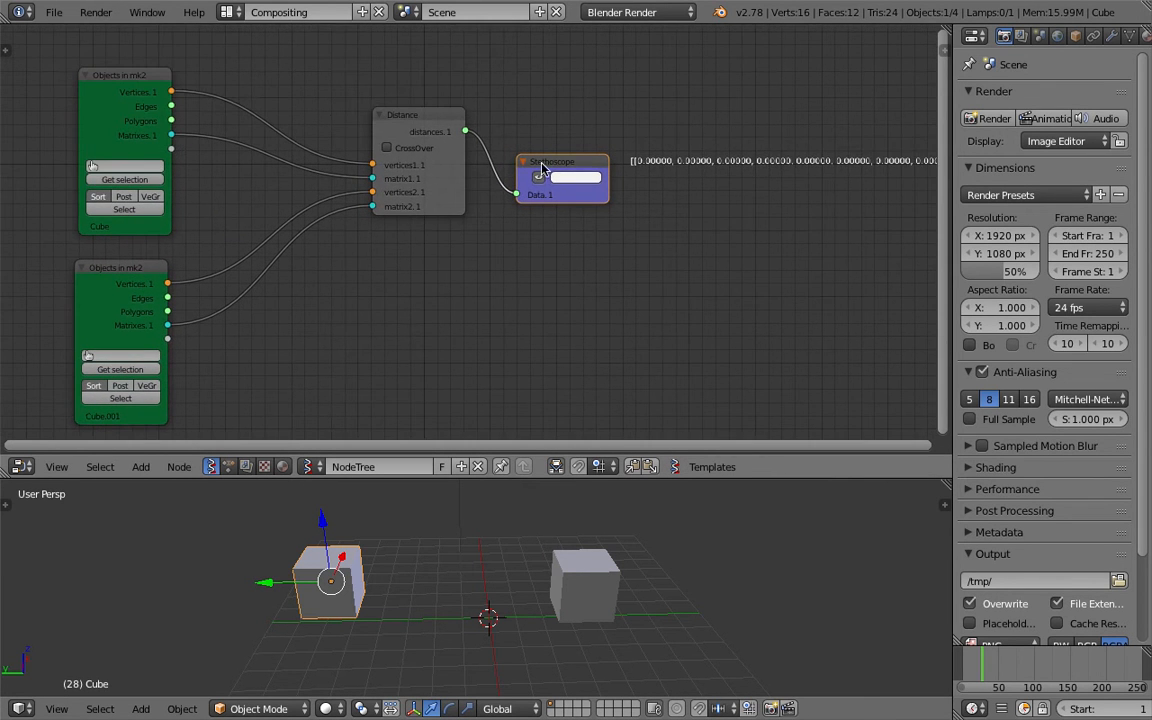
{"action": "middle_click_drag", "start_coordinate": [602, 184], "coordinate": [412, 200]}
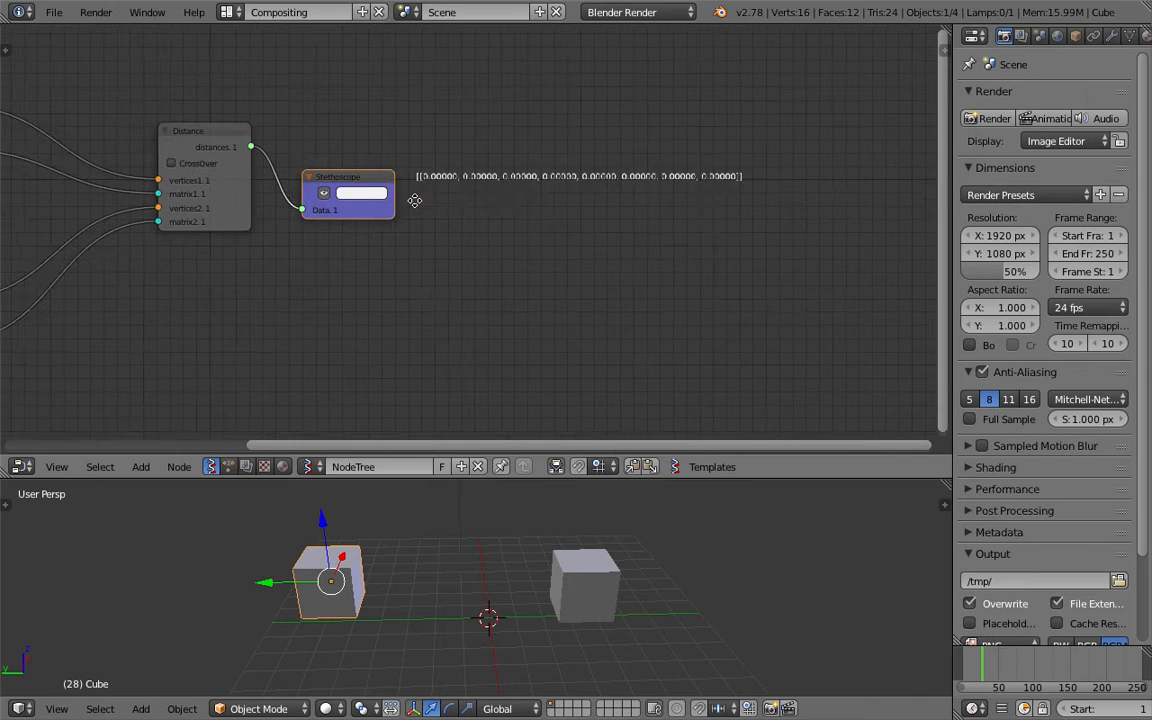
{"action": "scroll", "coordinate": [414, 205], "scroll_direction": "up", "scroll_amount": 3}
{"action": "middle_click_drag", "start_coordinate": [432, 609], "coordinate": [392, 588]}
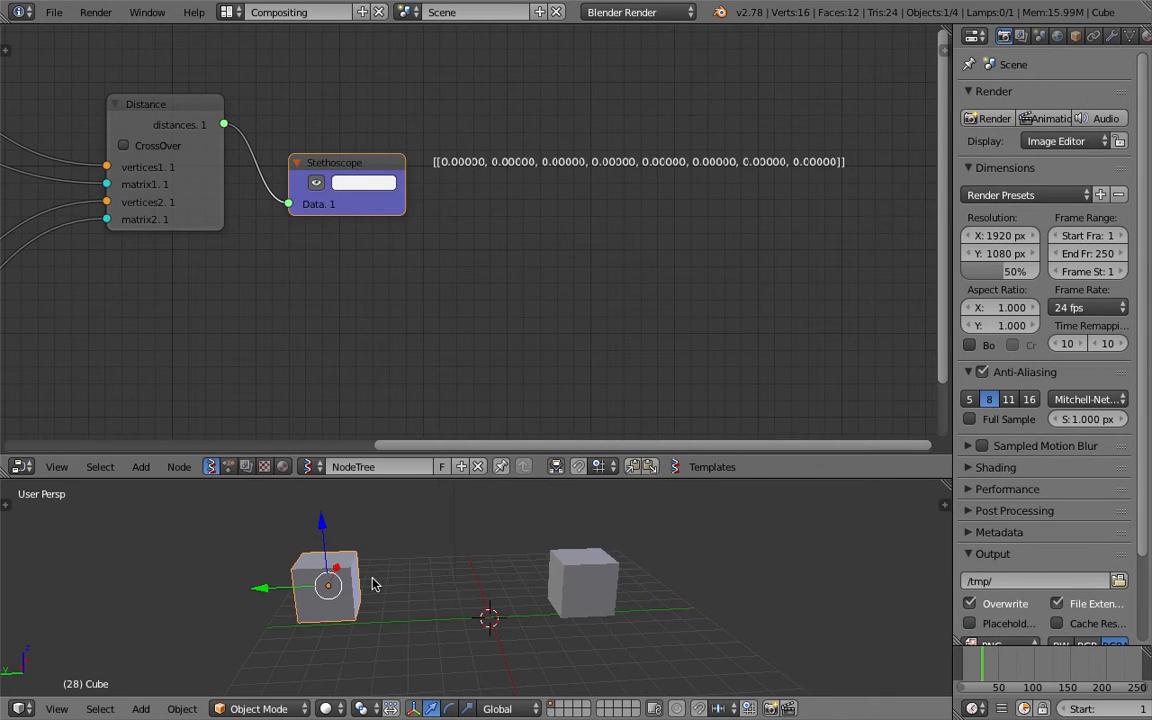
Enable the CrossOver option on the Distance node
{"action": "middle_click_drag", "start_coordinate": [313, 540], "coordinate": [326, 608]}
{"action": "scroll", "coordinate": [275, 330], "scroll_direction": "down", "scroll_amount": 2}
{"action": "middle_click_drag", "start_coordinate": [270, 330], "coordinate": [356, 307]}
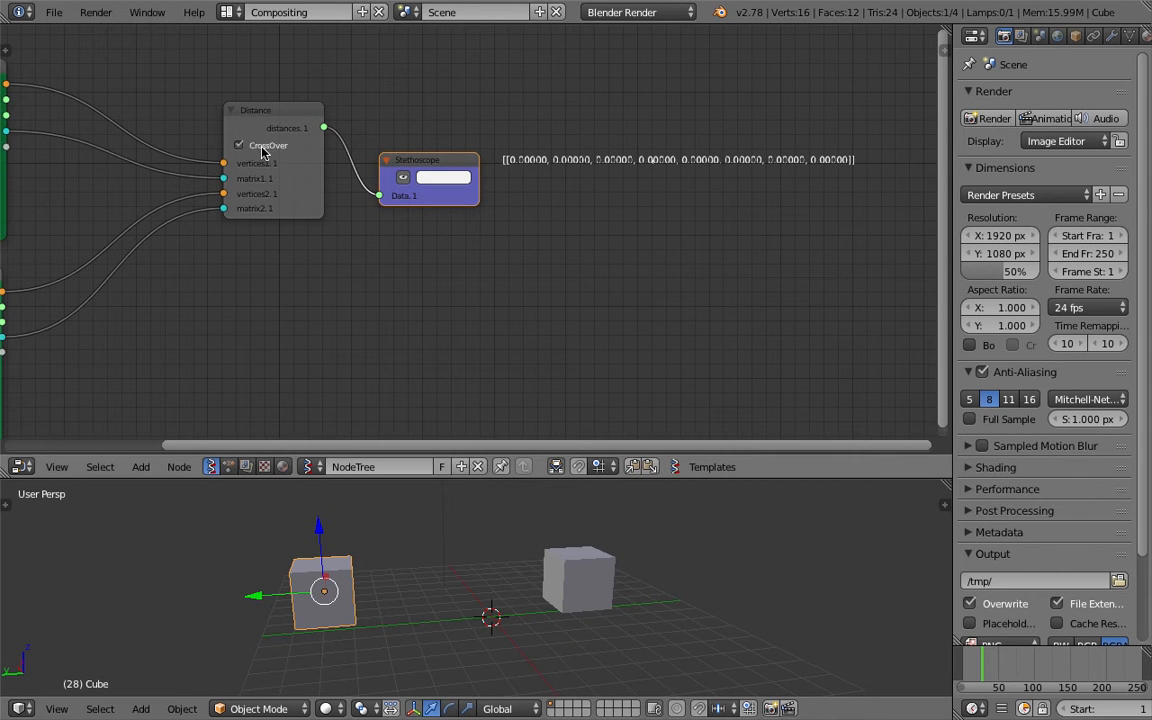
Set the current frame to 73 to refresh the Stethoscope output with the Distance node's CrossOver option enabled
{"action": "left_click", "coordinate": [239, 145]}
{"action": "left_click", "coordinate": [1008, 669]}
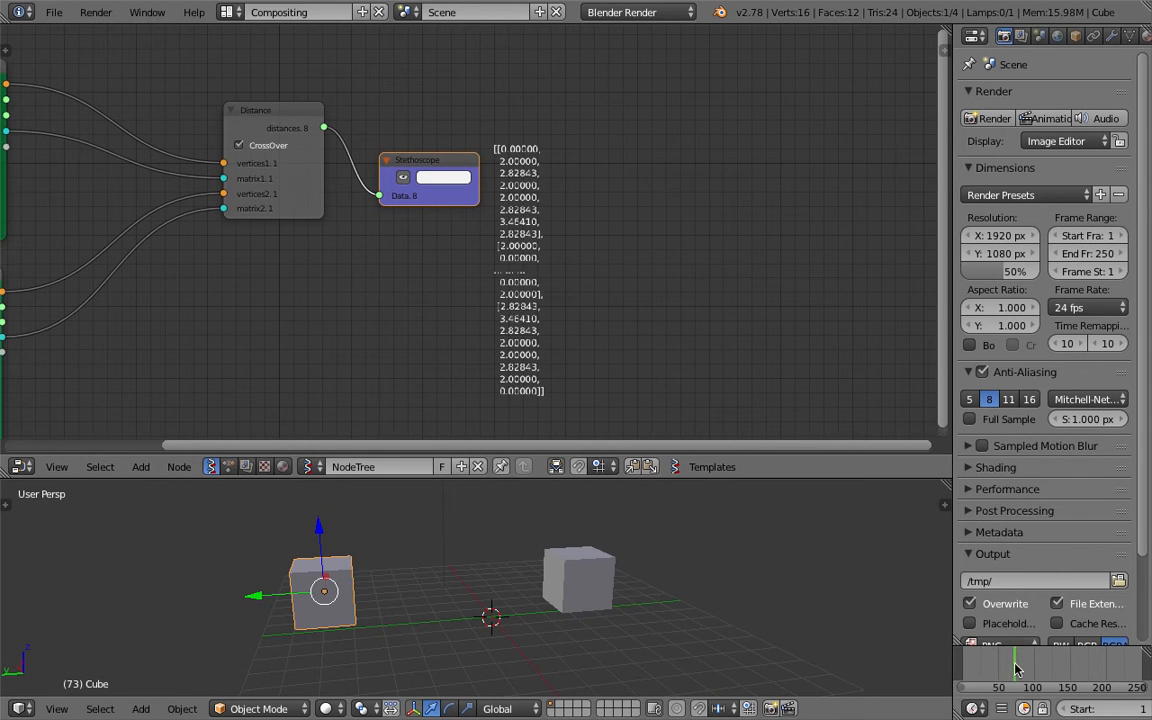
{"action": "scroll", "coordinate": [640, 291], "scroll_direction": "up", "scroll_amount": 3}
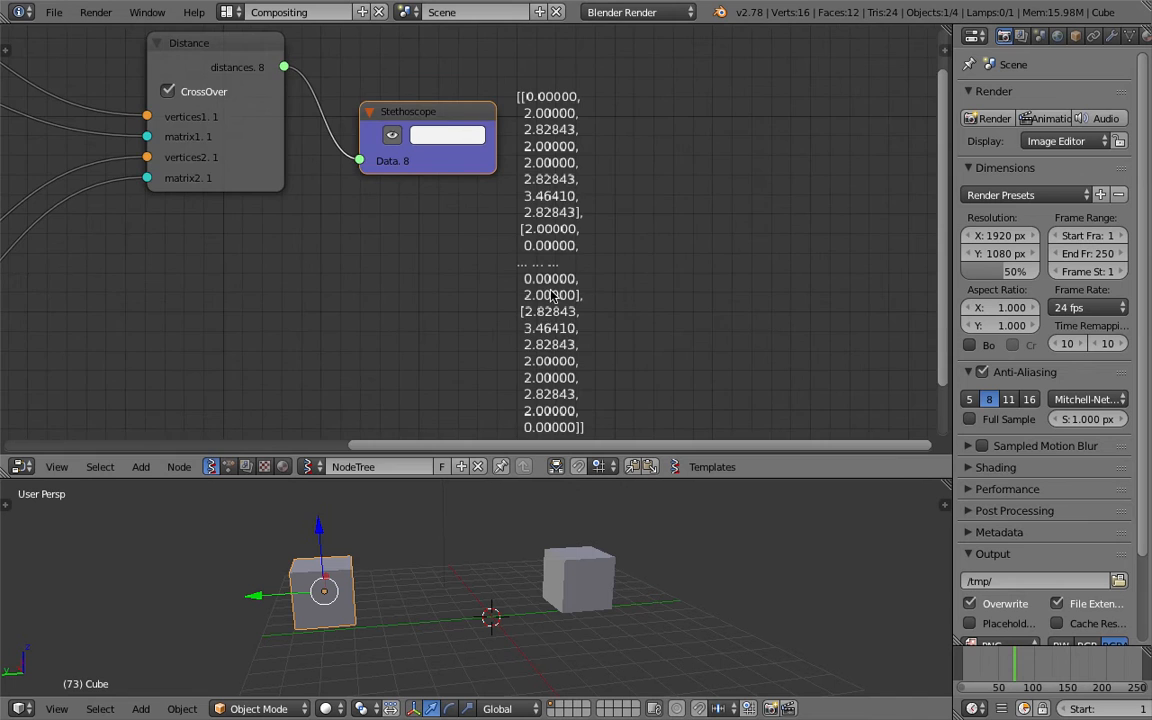
{"action": "scroll", "coordinate": [540, 282], "scroll_direction": "down", "scroll_amount": 3}
Disable CrossOver on the Distance node and set the current frame to 29 to compare the Stethoscope output
{"action": "left_click", "coordinate": [334, 104]}
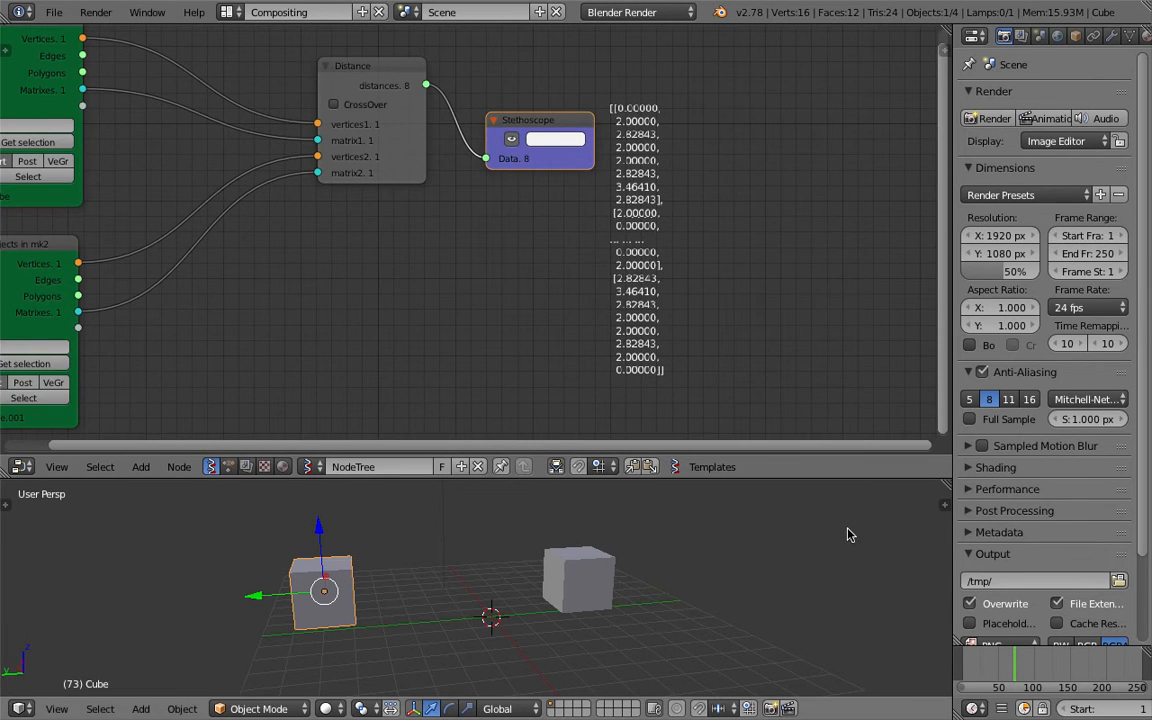
{"action": "left_click", "coordinate": [983, 661]}
{"action": "scroll", "coordinate": [480, 232], "scroll_direction": "down", "scroll_amount": 2}
{"action": "middle_click_drag", "start_coordinate": [491, 137], "coordinate": [497, 143]}
Enable CrossOver on the Distance node again and refresh the output by setting the current frame to 51
{"action": "left_click", "coordinate": [397, 130]}
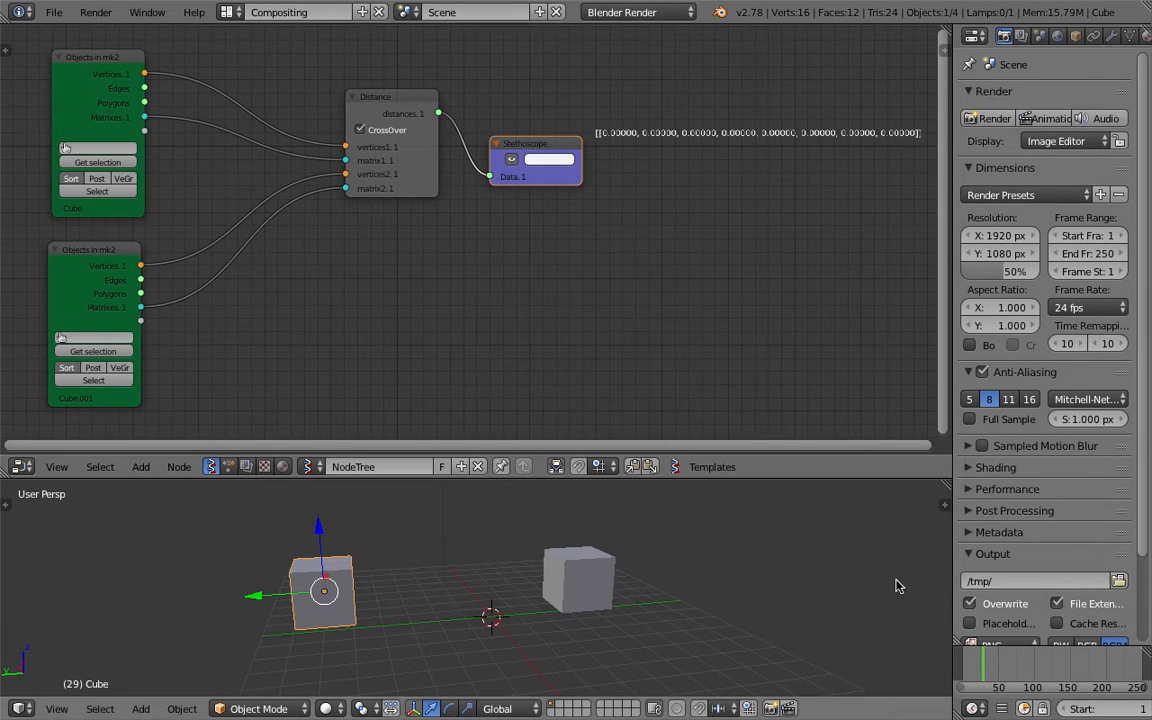
{"action": "scroll", "coordinate": [490, 210], "scroll_direction": "up", "scroll_amount": 2}
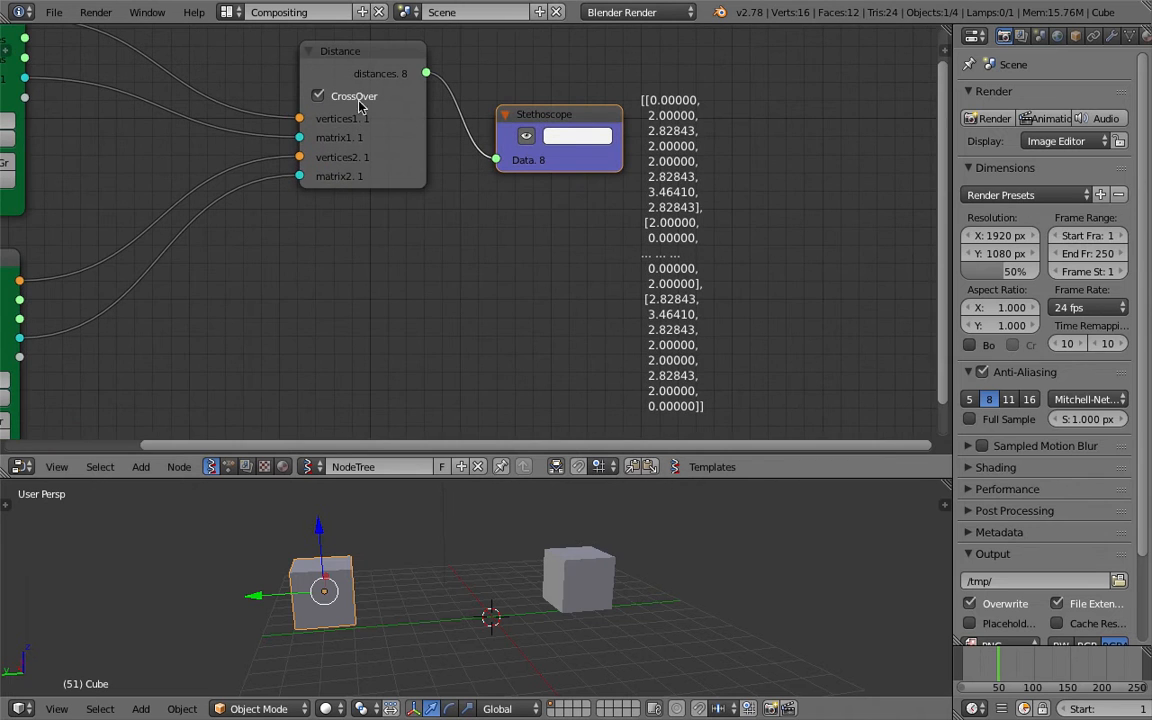
{"action": "mouse_move", "coordinate": [459, 197]}
{"action": "middle_mouse_down"}
{"action": "mouse_move", "coordinate": [373, 180]}
{"action": "mouse_move", "coordinate": [414, 211]}
{"action": "mouse_move", "coordinate": [452, 211]}
{"action": "mouse_move", "coordinate": [448, 190]}
{"action": "middle_mouse_up"}
Examine the crossed distance list printed by the Stethoscope against the node links and the two cubes
{"action": "middle_click_drag", "start_coordinate": [540, 565], "coordinate": [560, 540]}
{"action": "middle_click_drag", "start_coordinate": [573, 265], "coordinate": [530, 235]}
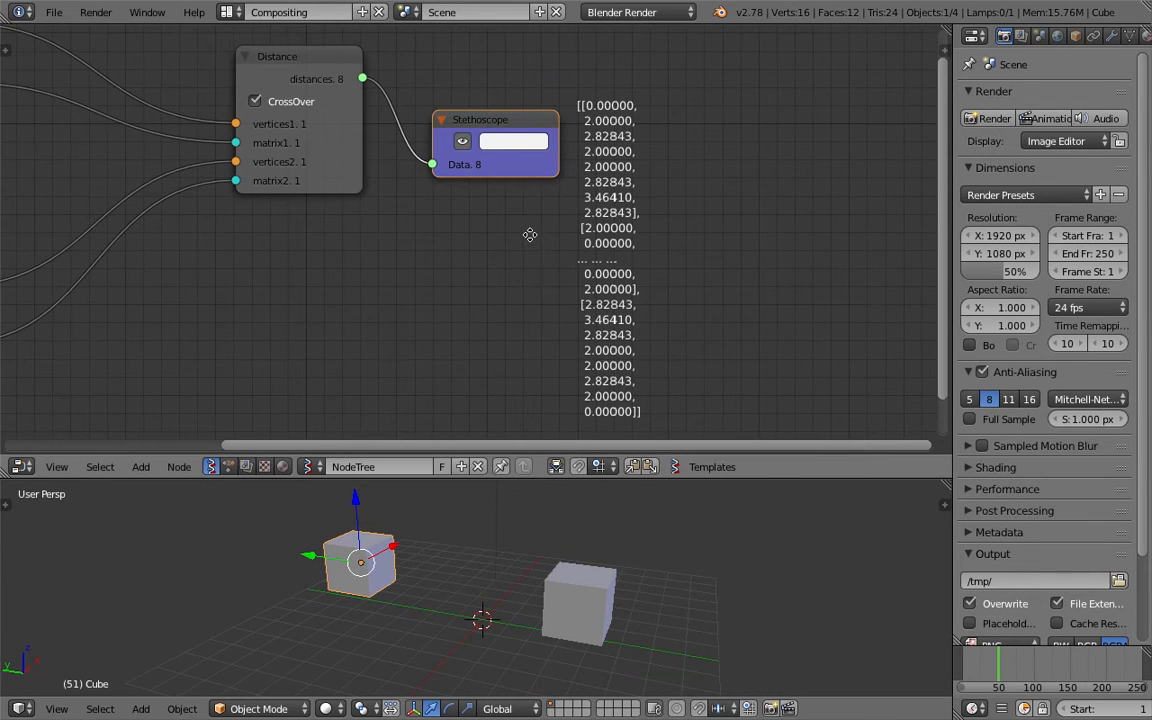
{"action": "scroll", "coordinate": [603, 243], "scroll_direction": "up", "scroll_amount": 1}
{"action": "scroll", "coordinate": [494, 301], "scroll_direction": "down", "scroll_amount": 4}
{"action": "middle_click_drag", "start_coordinate": [490, 298], "coordinate": [539, 292]}
{"action": "middle_click_drag", "start_coordinate": [347, 602], "coordinate": [375, 553]}
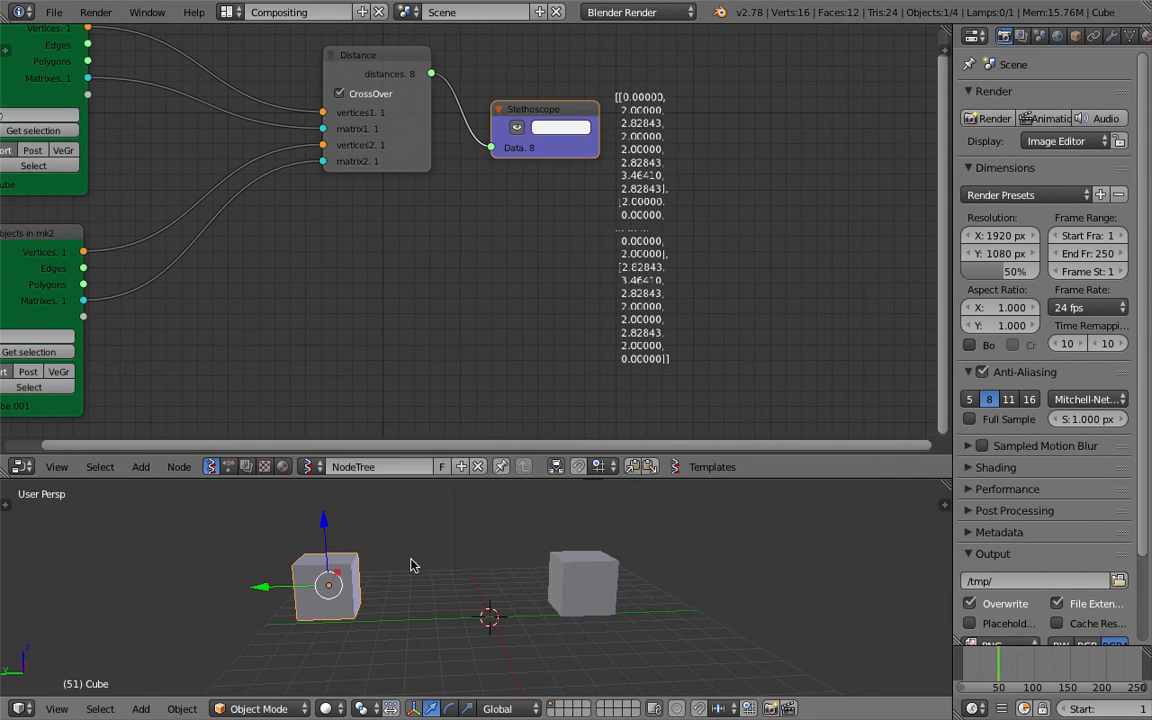
{"action": "middle_click_drag", "start_coordinate": [561, 321], "coordinate": [525, 321]}
{"action": "scroll", "coordinate": [525, 321], "scroll_direction": "up", "scroll_amount": 2}
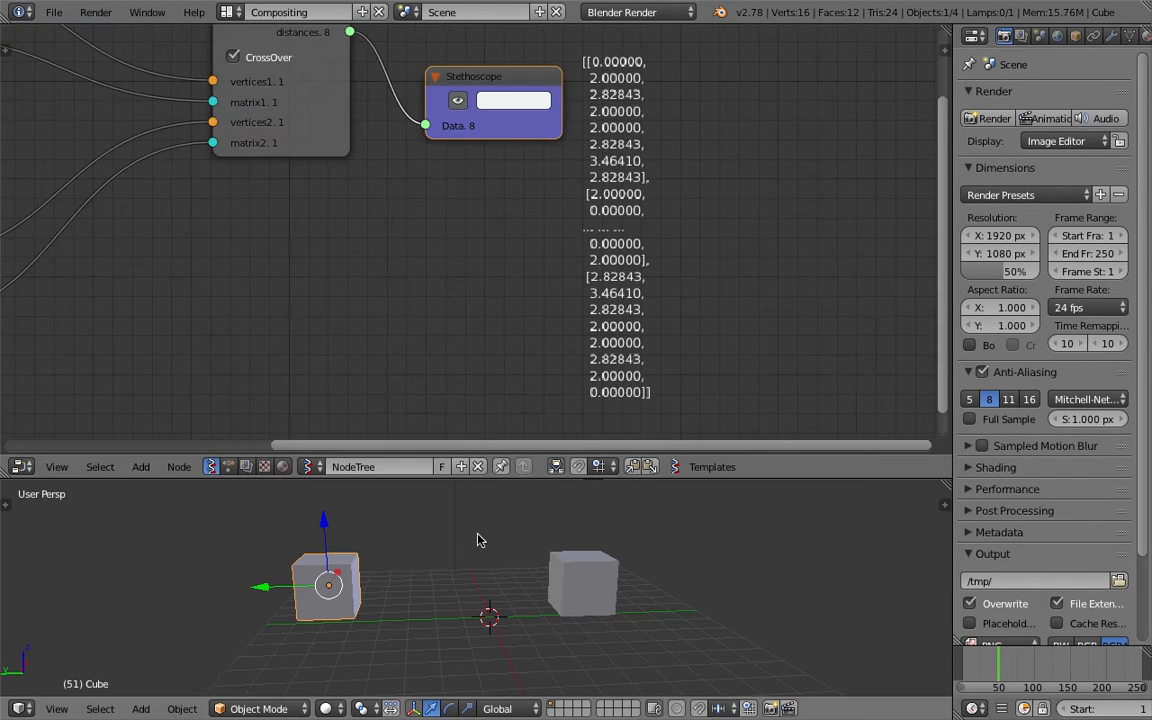
{"action": "scroll", "coordinate": [602, 246], "scroll_direction": "up", "scroll_amount": 1}
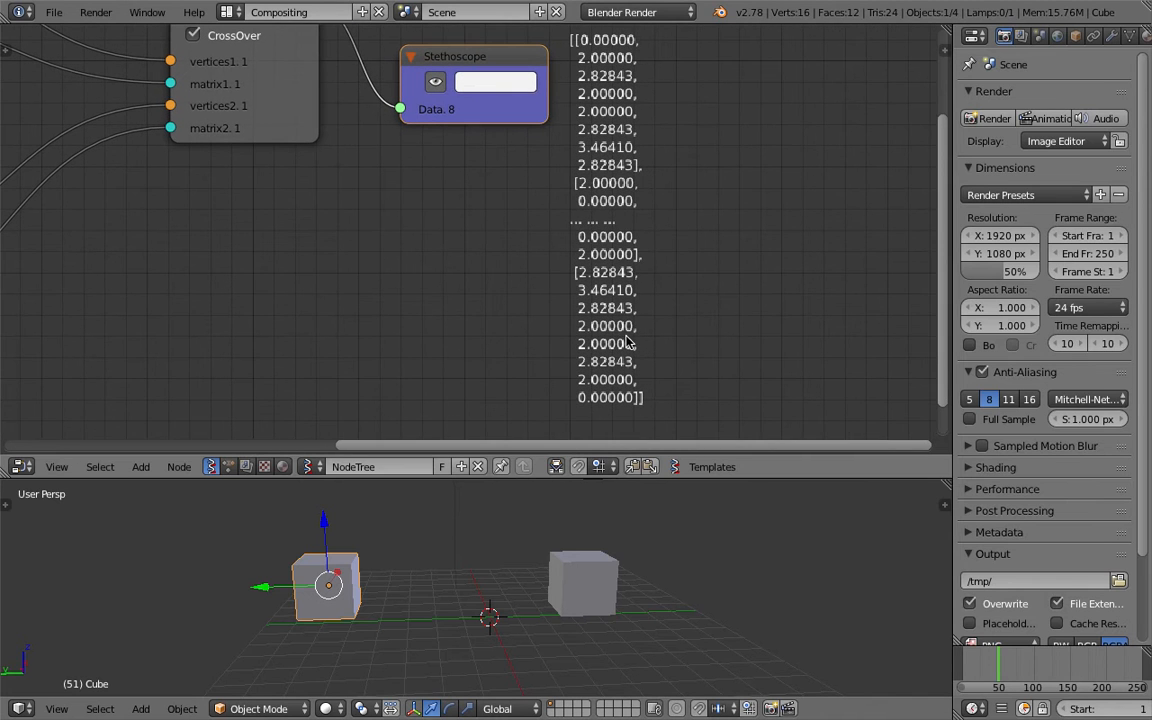
Add a Viewer text mk2 node beside the Stethoscope's printed output
{"action": "middle_click_drag", "start_coordinate": [630, 348], "coordinate": [573, 334]}
{"action": "key", "text": "shift+a"}
{"action": "left_click", "coordinate": [705, 201]}
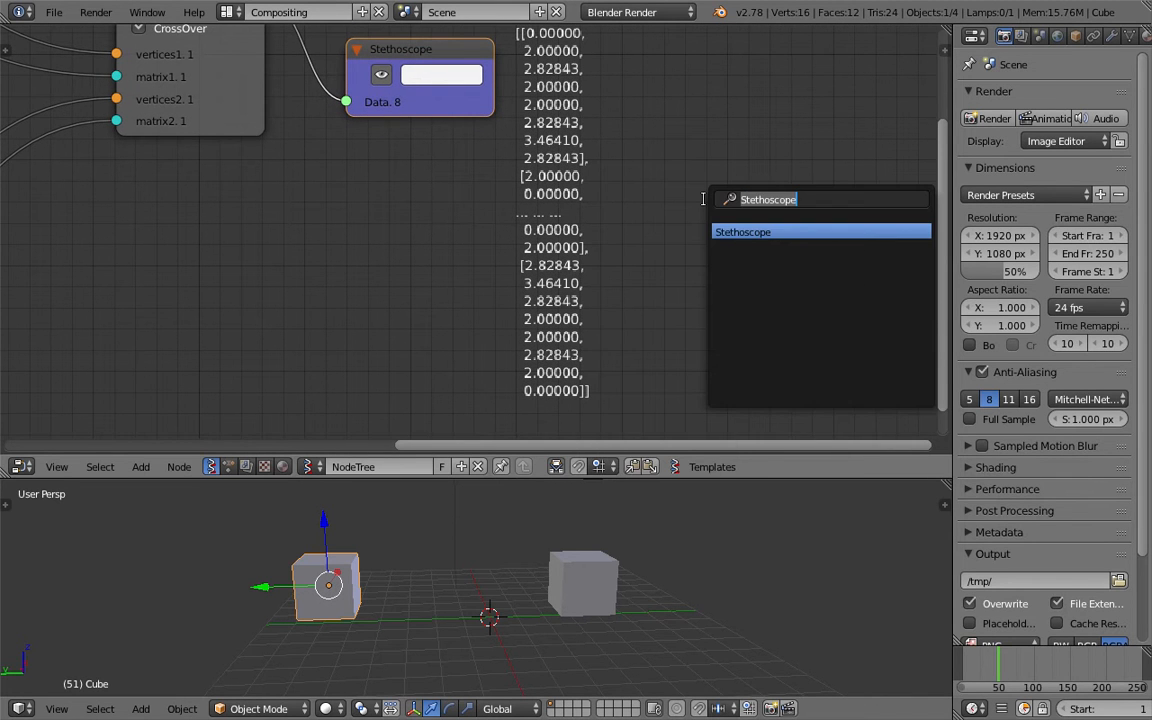
{"action": "type", "text": "view"}
{"action": "key", "text": "Down"}
{"action": "key", "text": "Down"}
{"action": "key", "text": "Down"}
{"action": "key", "text": "Down"}
{"action": "key", "text": "Up"}
{"action": "key", "text": "Up"}
{"action": "key", "text": "Up"}
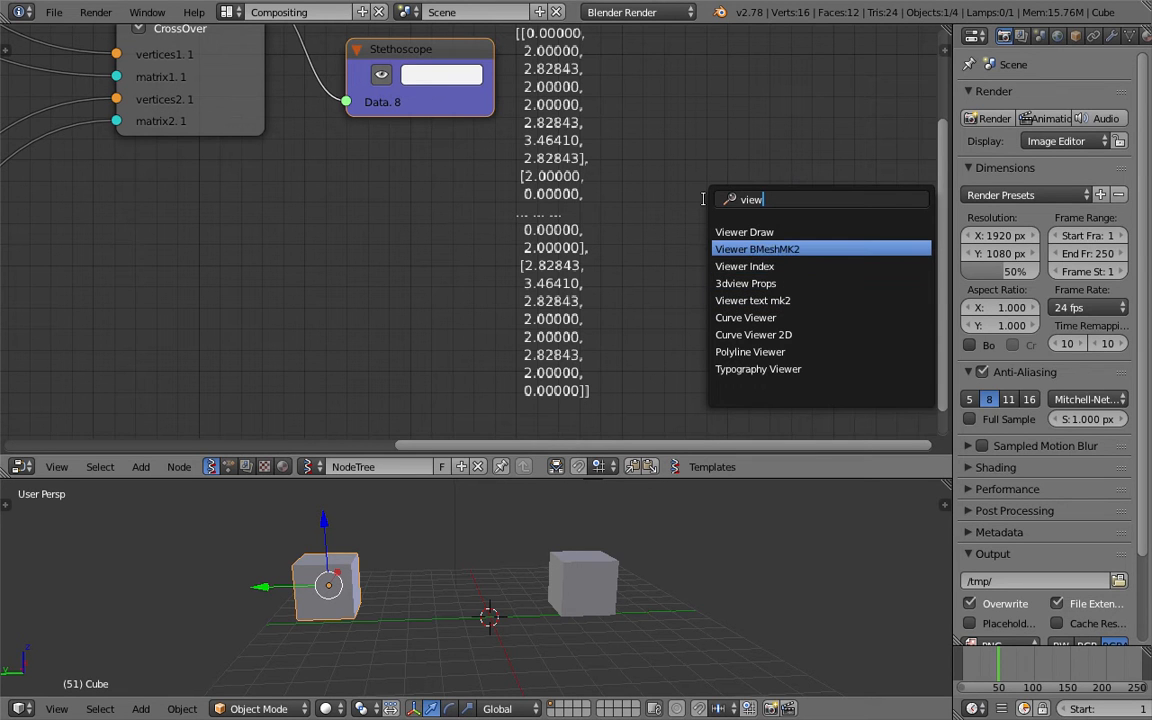
{"action": "type", "text": "text v"}
{"action": "key", "text": "BackSpace"}
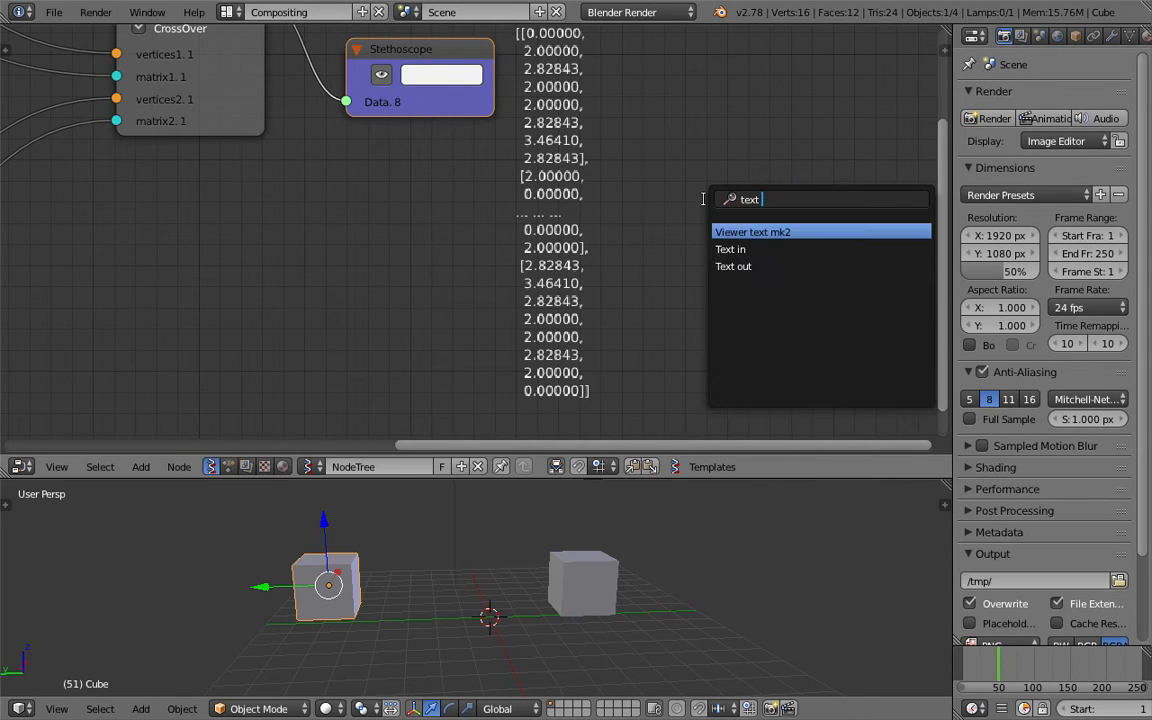
{"action": "key", "text": "Return"}
{"action": "left_click", "coordinate": [705, 204]}
Link the Distance node's distances output to the Viewer text mk2 node's edg_pol input
{"action": "scroll", "coordinate": [376, 103], "scroll_direction": "down", "scroll_amount": 2}
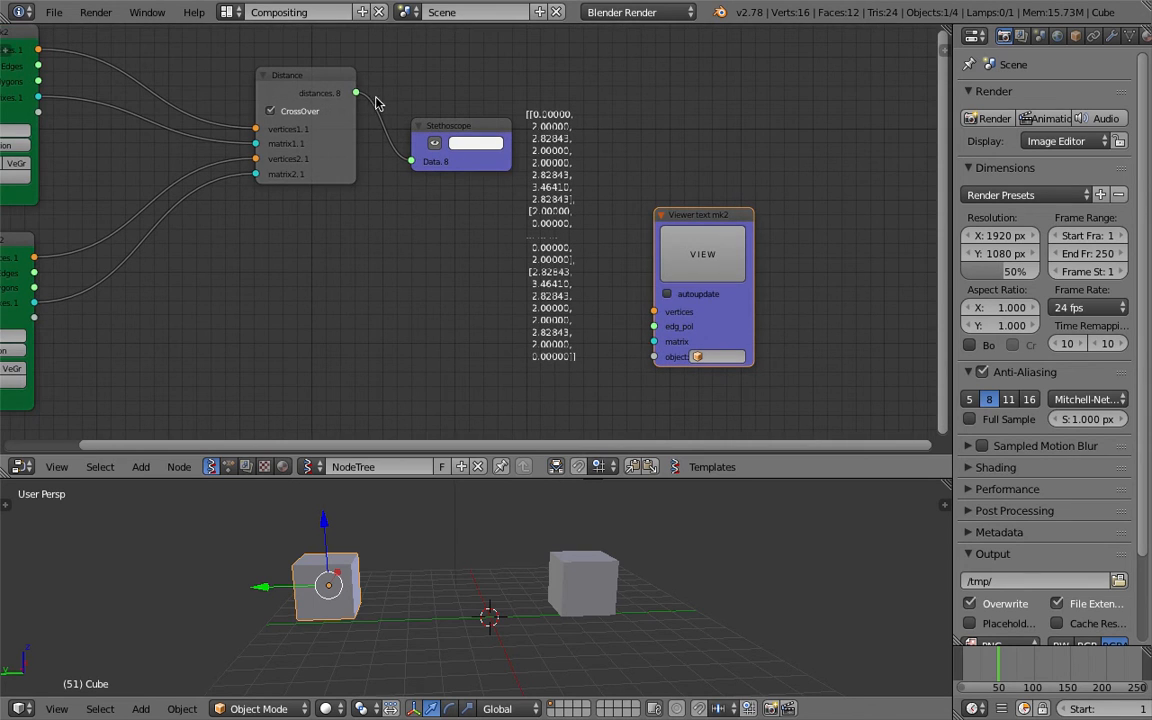
{"action": "left_click_drag", "start_coordinate": [358, 97], "coordinate": [366, 103]}
{"action": "left_click_drag", "start_coordinate": [523, 272], "coordinate": [653, 326]}
Split the 3D view and turn the new area into a Text Editor showing the Sverchok viewer text
{"action": "left_click_drag", "start_coordinate": [950, 478], "coordinate": [600, 600]}
{"action": "left_click", "coordinate": [619, 708]}
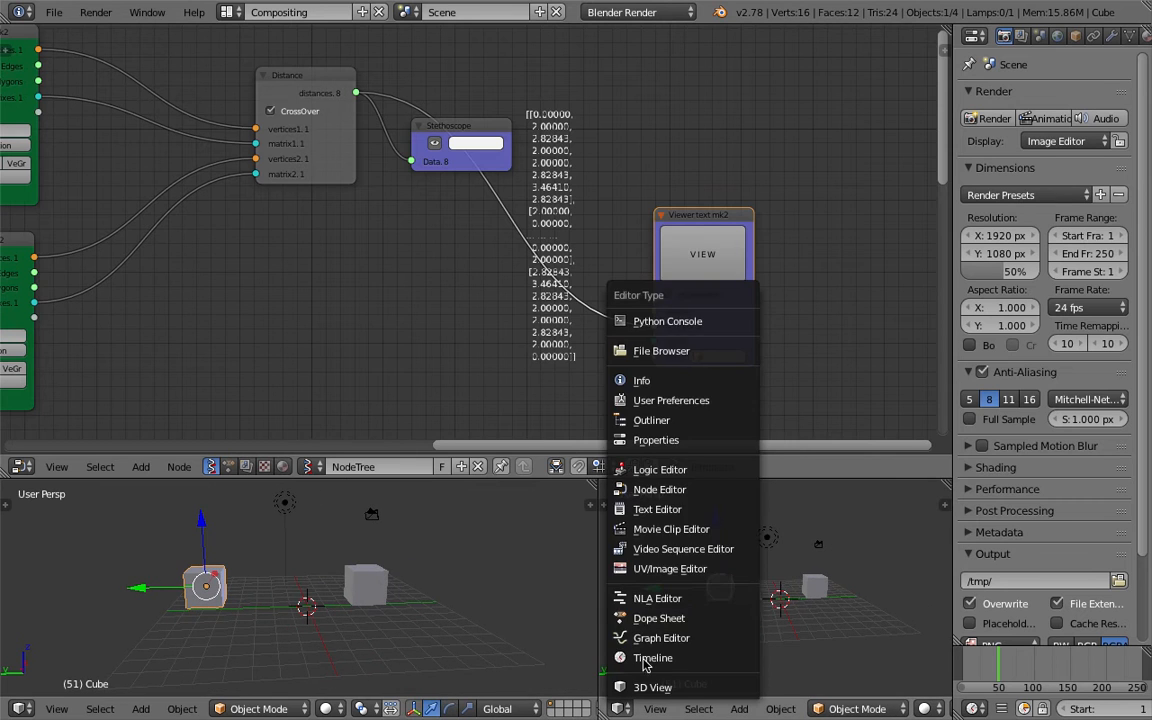
{"action": "left_click", "coordinate": [630, 509]}
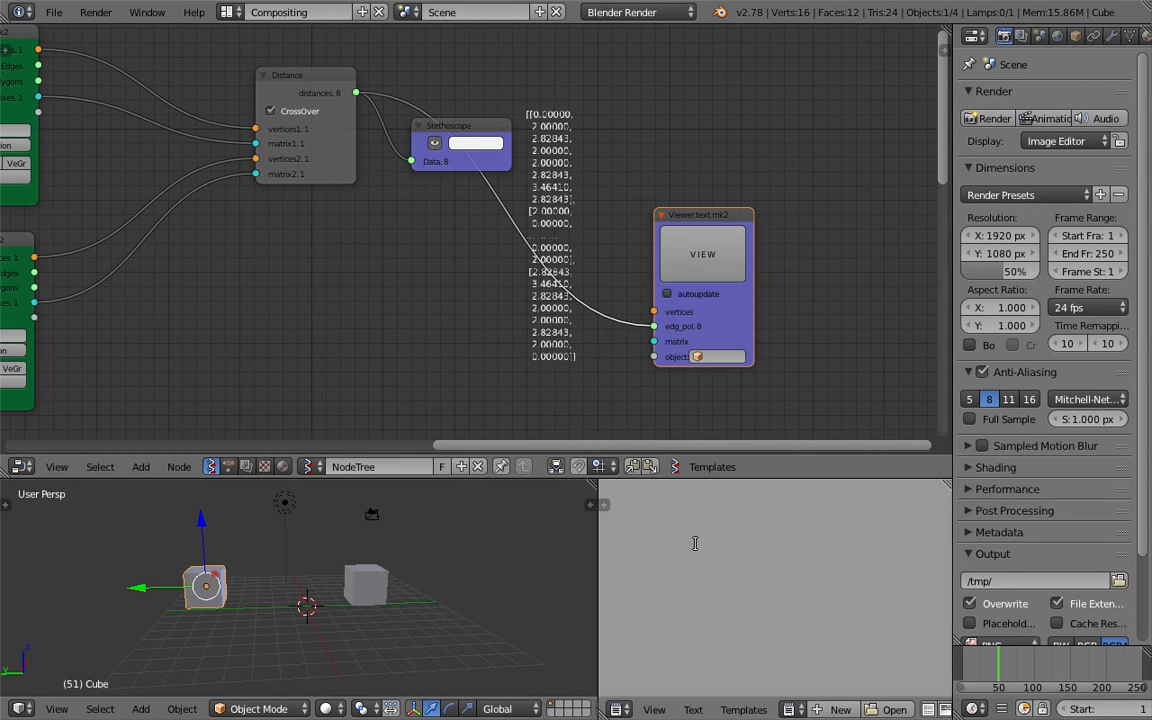
{"action": "left_click", "coordinate": [790, 710]}
{"action": "left_click", "coordinate": [860, 526]}
Read through the full distance lists in the Text Editor and compare them with the node setup and the cubes
{"action": "scroll", "coordinate": [770, 558], "scroll_direction": "up", "scroll_amount": 8}
{"action": "scroll", "coordinate": [770, 558], "scroll_direction": "up", "scroll_amount": 9}
{"action": "left_click_drag", "start_coordinate": [942, 563], "coordinate": [949, 629]}
{"action": "scroll", "coordinate": [820, 581], "scroll_direction": "up", "scroll_amount": 20}
{"action": "scroll", "coordinate": [380, 550], "scroll_direction": "up", "scroll_amount": 5}
{"action": "scroll", "coordinate": [300, 285], "scroll_direction": "down", "scroll_amount": 3}
{"action": "middle_click_drag", "start_coordinate": [265, 219], "coordinate": [535, 226]}
{"action": "scroll", "coordinate": [480, 220], "scroll_direction": "down", "scroll_amount": 2}
{"action": "middle_click_drag", "start_coordinate": [350, 177], "coordinate": [284, 177]}
{"action": "left_click", "coordinate": [276, 95]}
{"action": "key", "text": "x"}
{"action": "scroll", "coordinate": [381, 198], "scroll_direction": "up", "scroll_amount": 1}
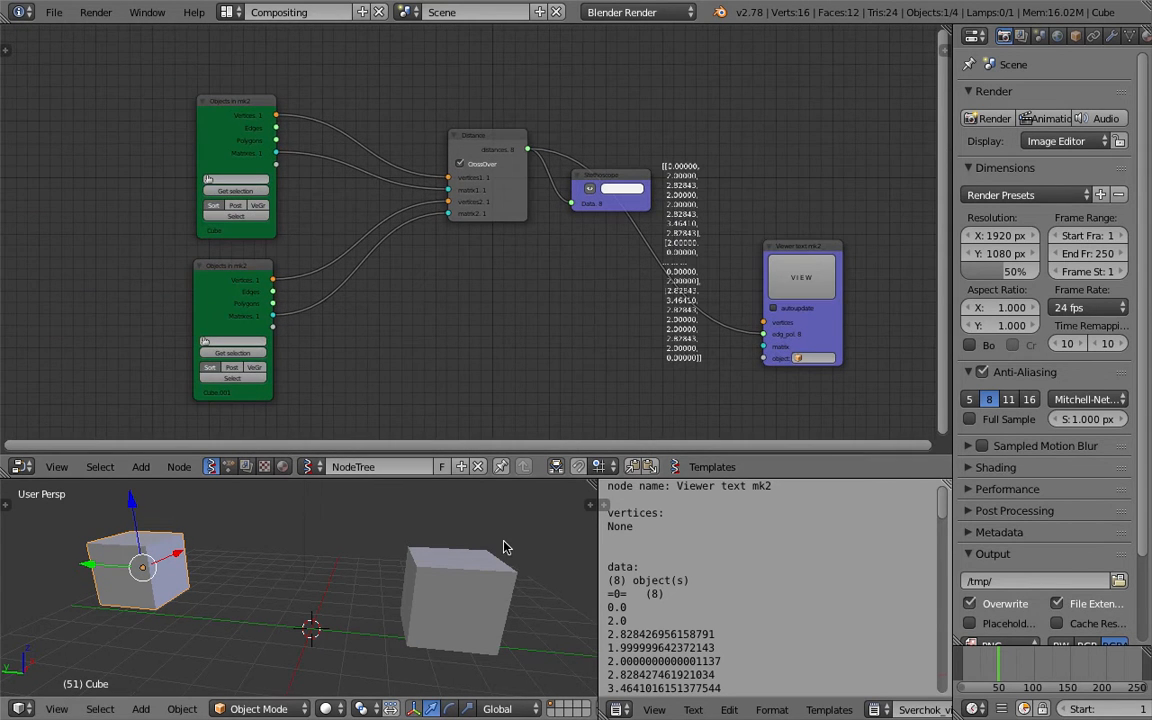
Merge the Text Editor area back into the 3D view and make the 3D view taller
{"action": "middle_click_drag", "start_coordinate": [507, 548], "coordinate": [529, 533], "text": "shift"}
{"action": "left_click_drag", "start_coordinate": [597, 482], "coordinate": [638, 416]}
{"action": "scroll", "coordinate": [640, 483], "scroll_direction": "down", "scroll_amount": 3}
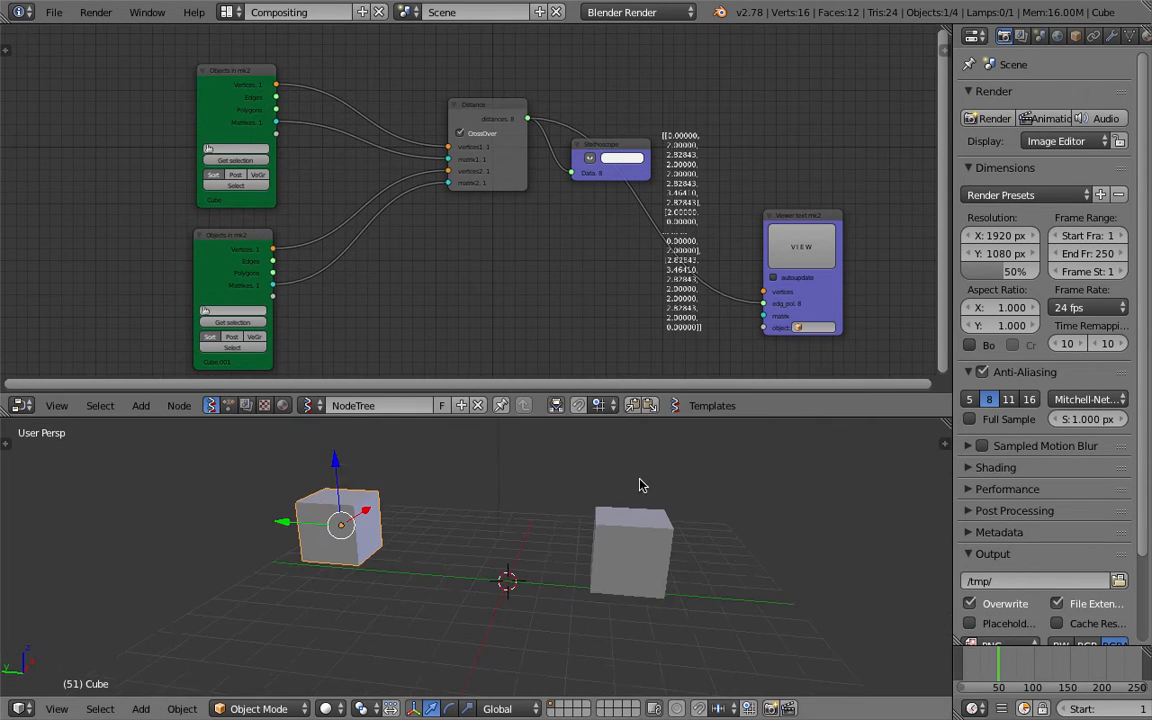
Alternate the selection between the two cubes, ending with Cube.001 selected
{"action": "right_click", "coordinate": [616, 533]}
{"action": "key", "text": "ctrl+z"}
{"action": "right_click", "coordinate": [616, 537]}
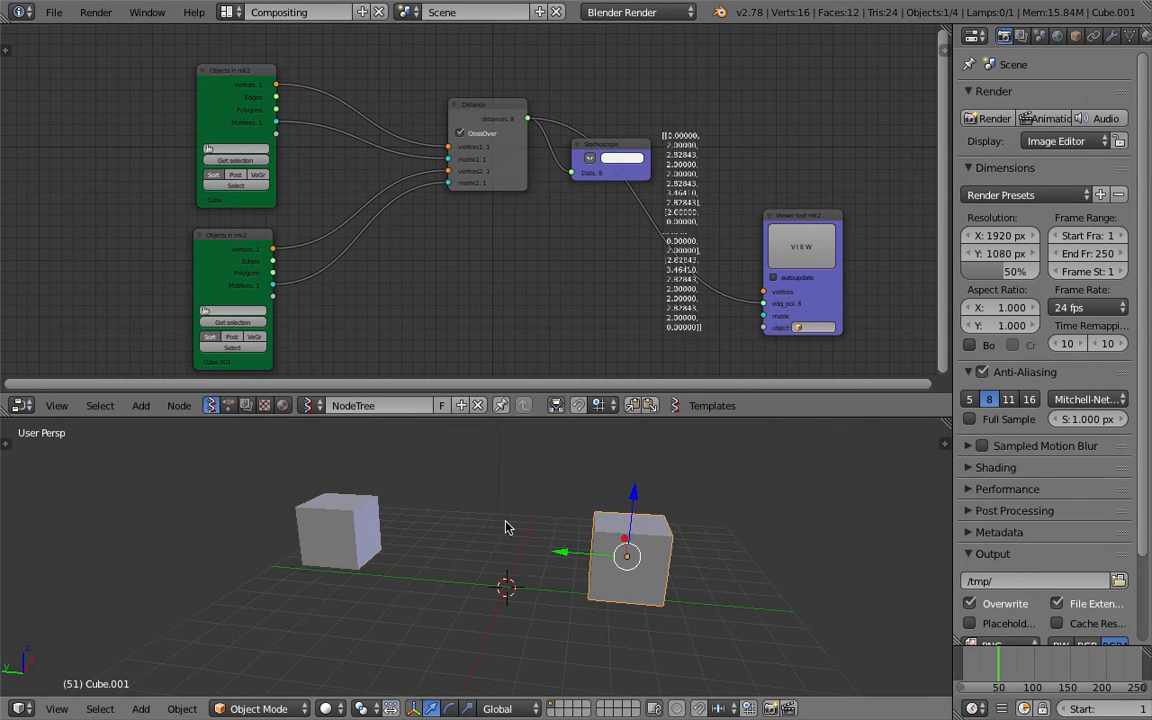
{"action": "middle_click_drag", "start_coordinate": [507, 527], "coordinate": [550, 517]}
{"action": "right_click", "coordinate": [299, 516]}
{"action": "right_click", "coordinate": [616, 540]}
{"action": "right_click", "coordinate": [330, 542]}
{"action": "right_click", "coordinate": [645, 518]}
{"action": "middle_click_drag", "start_coordinate": [430, 527], "coordinate": [392, 528]}
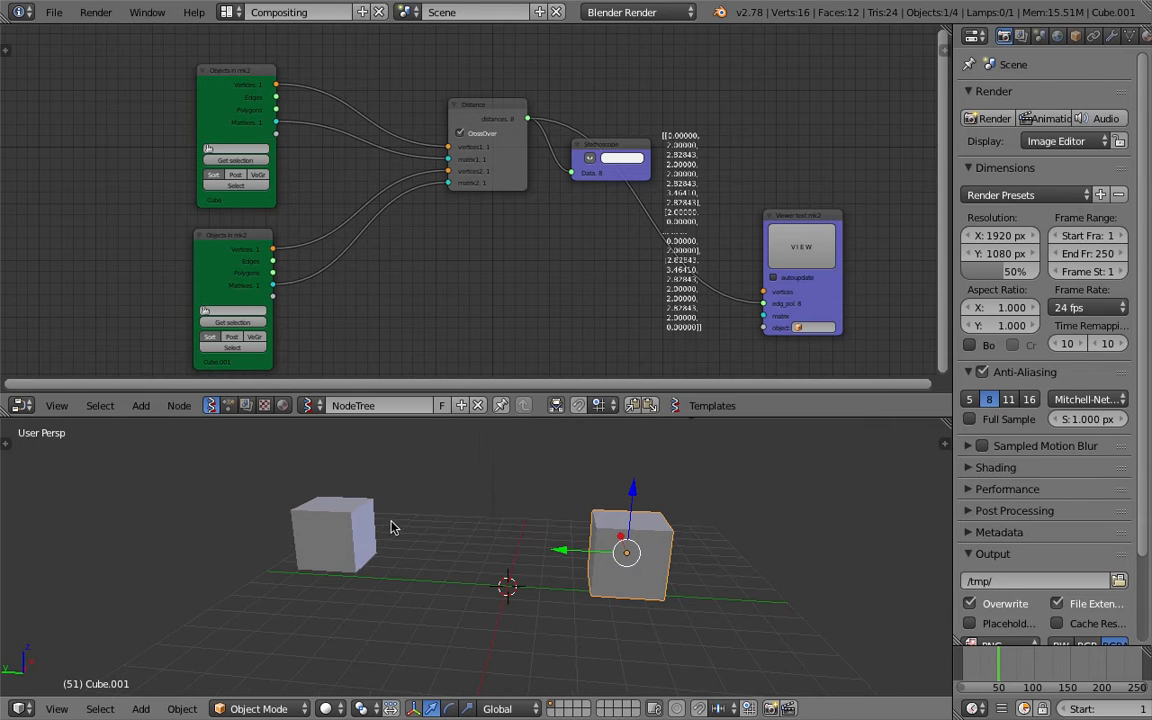
Move both Objects in mk2 nodes farther away from the Distance node
{"action": "scroll", "coordinate": [533, 143], "scroll_direction": "down", "scroll_amount": 1}
{"action": "left_click_drag", "start_coordinate": [258, 100], "coordinate": [188, 73]}
{"action": "left_click_drag", "start_coordinate": [280, 228], "coordinate": [199, 244]}
Switch the 3D view to wireframe shading so the cubes' edges and vertices can be seen through
{"action": "middle_click_drag", "start_coordinate": [653, 635], "coordinate": [641, 597]}
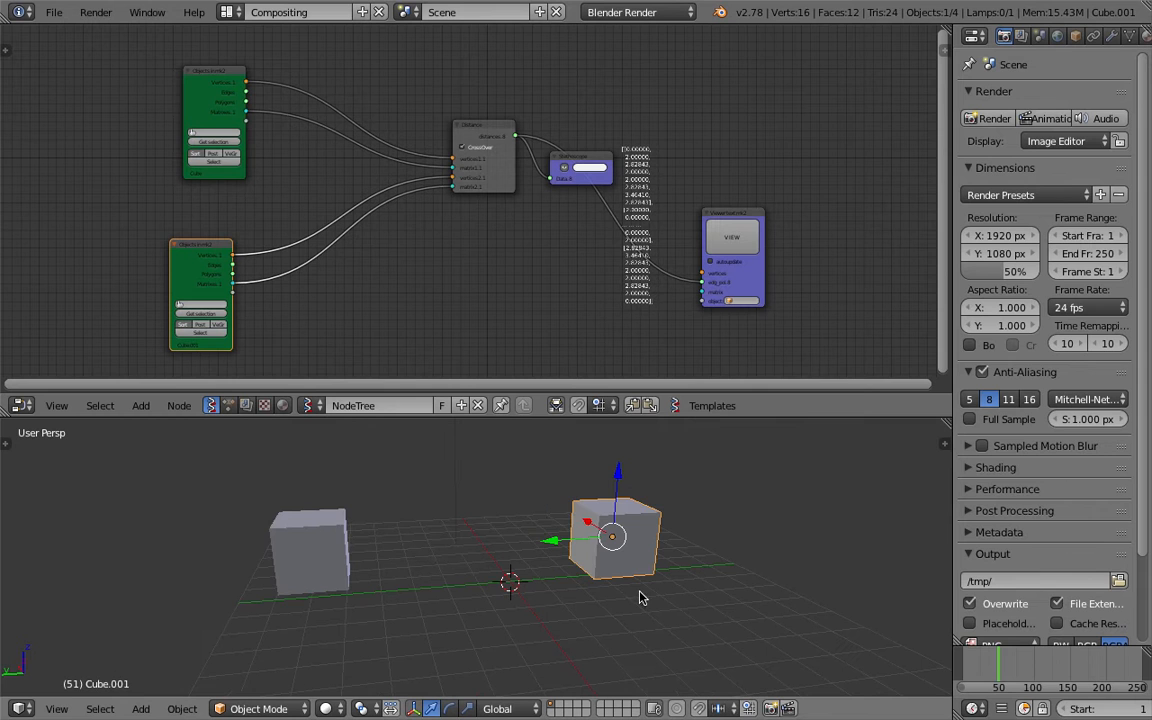
{"action": "key", "text": "z"}
{"action": "key", "text": "z"}
{"action": "key", "text": "z"}
{"action": "middle_click_drag", "start_coordinate": [530, 548], "coordinate": [500, 540]}
Add a Centers polygons 3 node above the links between the Cube input node and the Distance node
{"action": "middle_click_drag", "start_coordinate": [348, 48], "coordinate": [403, 183]}
{"action": "scroll", "coordinate": [402, 160], "scroll_direction": "up", "scroll_amount": 1}
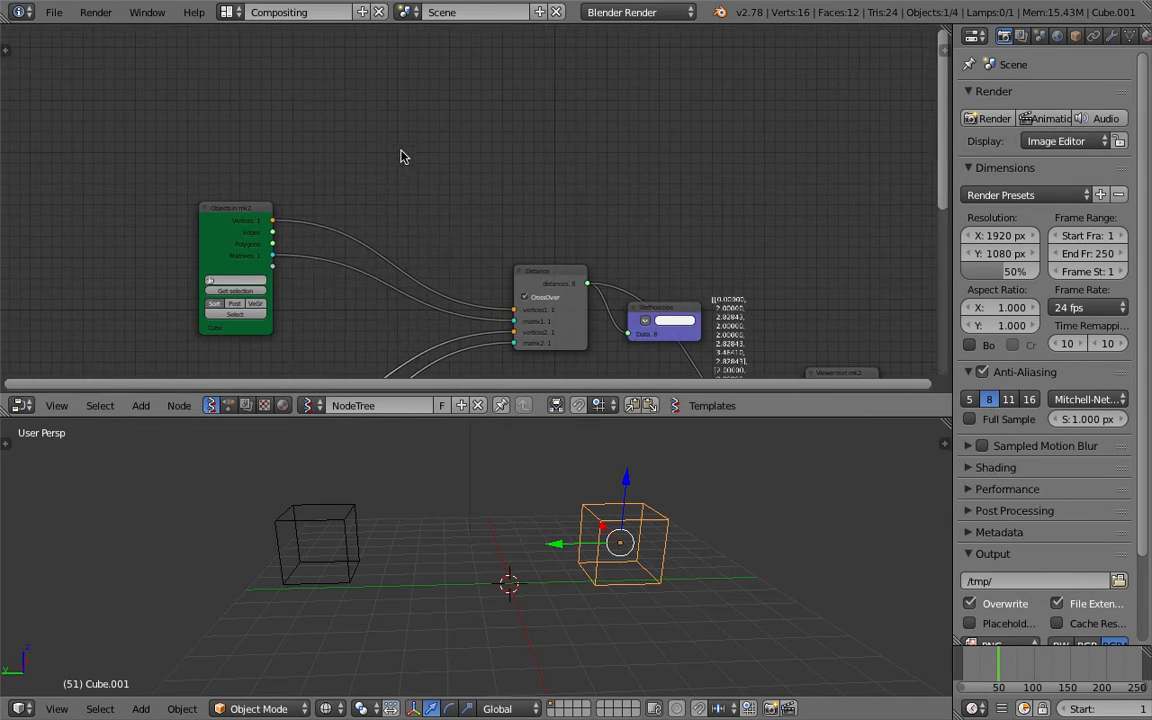
{"action": "key", "text": "shift+a"}
{"action": "left_click", "coordinate": [399, 152]}
{"action": "type", "text": "cent"}
{"action": "key", "text": "Down"}
{"action": "key", "text": "Return"}
{"action": "left_click", "coordinate": [393, 128]}
{"action": "scroll", "coordinate": [390, 130], "scroll_direction": "up", "scroll_amount": 1}
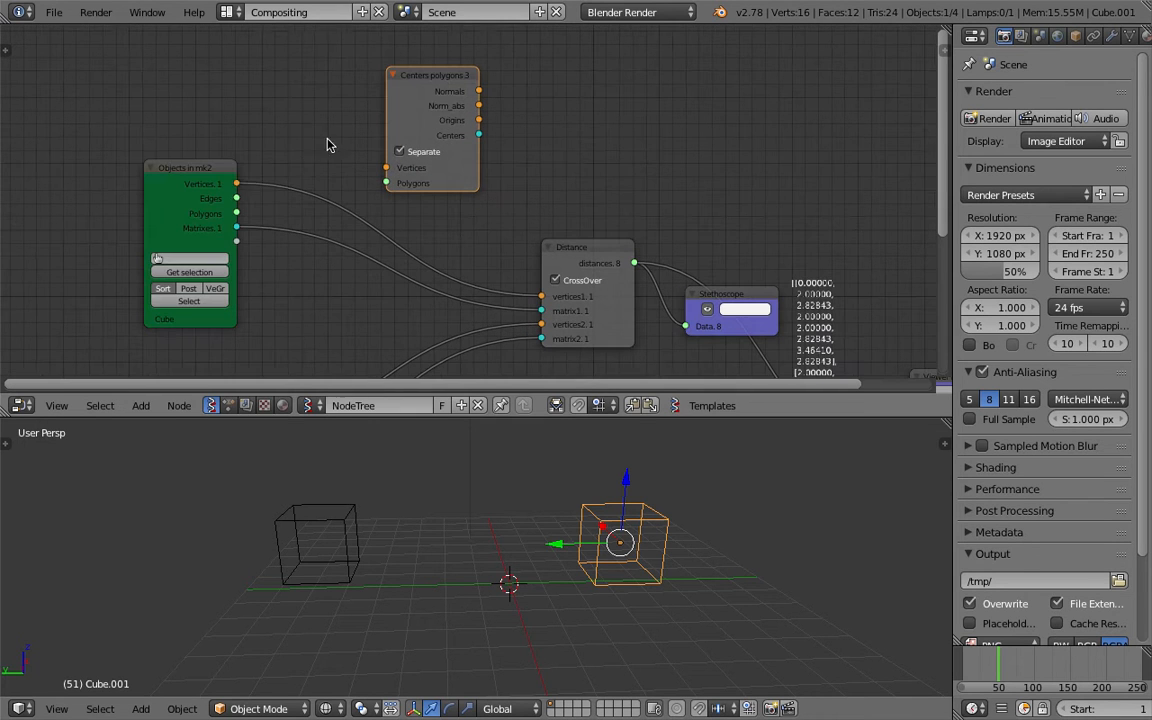
Link the Cube node's Vertices and Polygons outputs to the Centers polygons 3 node and shift that node closer
{"action": "left_click_drag", "start_coordinate": [236, 183], "coordinate": [381, 190]}
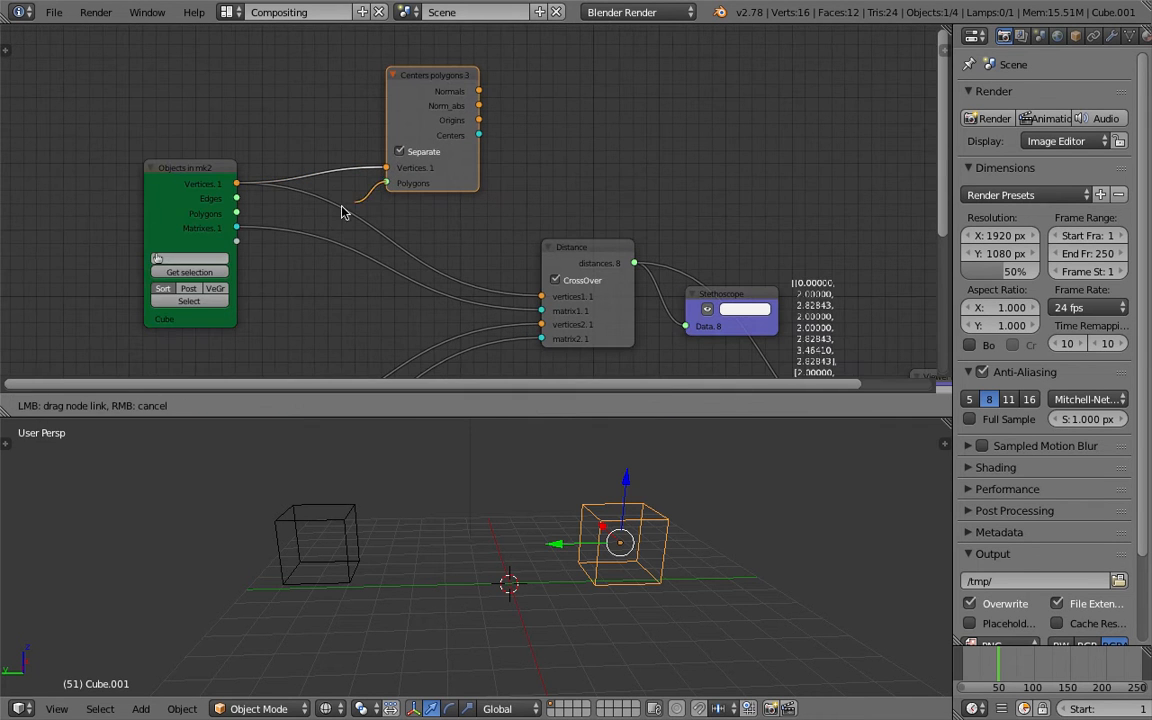
{"action": "left_click_drag", "start_coordinate": [241, 217], "coordinate": [242, 218]}
{"action": "middle_click_drag", "start_coordinate": [500, 164], "coordinate": [428, 153]}
{"action": "left_click_drag", "start_coordinate": [376, 67], "coordinate": [346, 57]}
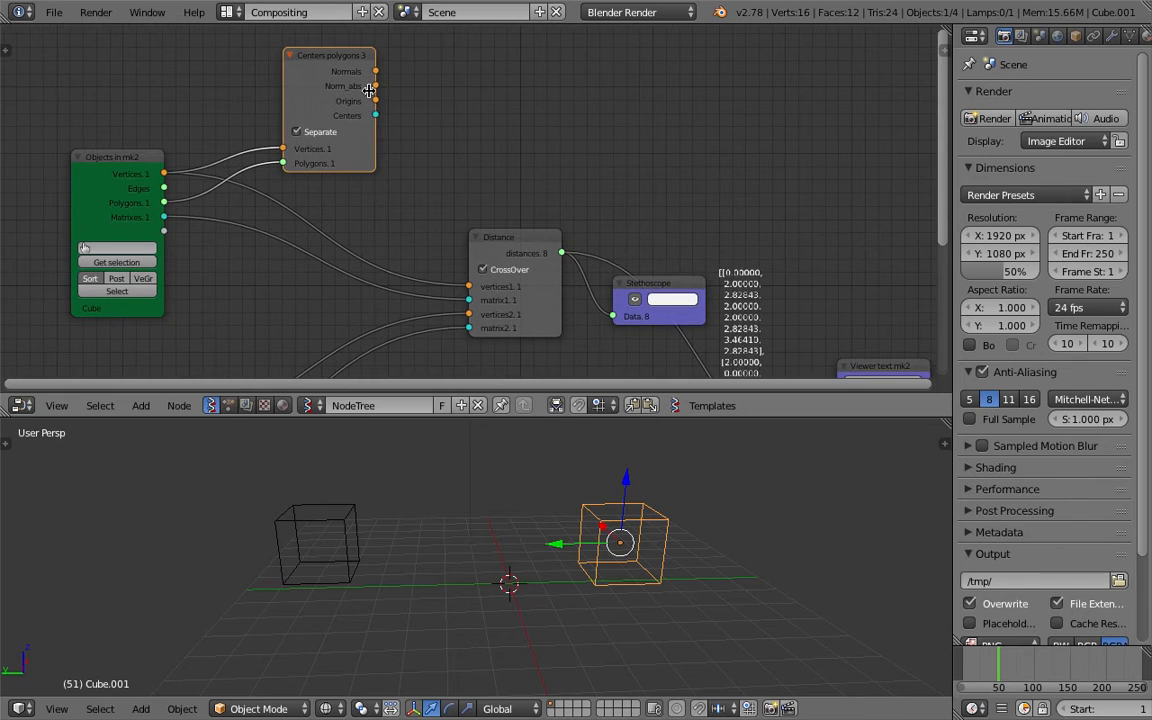
Link the Origins output of Centers polygons 3 to the Distance node's vertices1 input
{"action": "left_click_drag", "start_coordinate": [377, 103], "coordinate": [377, 105]}
{"action": "left_click_drag", "start_coordinate": [401, 147], "coordinate": [400, 146]}
{"action": "left_click_drag", "start_coordinate": [377, 102], "coordinate": [386, 113]}
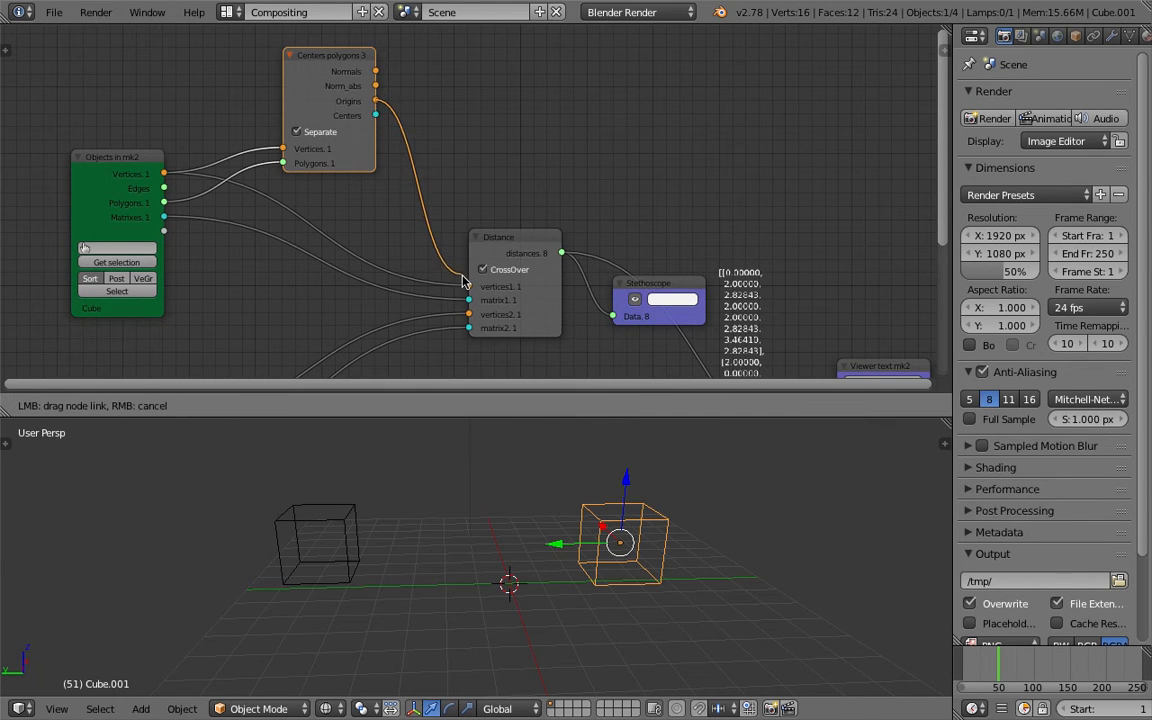
{"action": "left_click_drag", "start_coordinate": [463, 280], "coordinate": [466, 283]}
Reposition the Centers polygons 3 and Cube input nodes to leave free space between them
{"action": "middle_click_drag", "start_coordinate": [400, 242], "coordinate": [466, 174]}
{"action": "scroll", "coordinate": [464, 172], "scroll_direction": "down", "scroll_amount": 3}
{"action": "middle_click_drag", "start_coordinate": [418, 147], "coordinate": [437, 175]}
{"action": "left_click_drag", "start_coordinate": [451, 134], "coordinate": [473, 153]}
{"action": "left_click_drag", "start_coordinate": [261, 136], "coordinate": [174, 146]}
{"action": "middle_click_drag", "start_coordinate": [295, 136], "coordinate": [358, 138]}
{"action": "scroll", "coordinate": [404, 210], "scroll_direction": "up", "scroll_amount": 1}
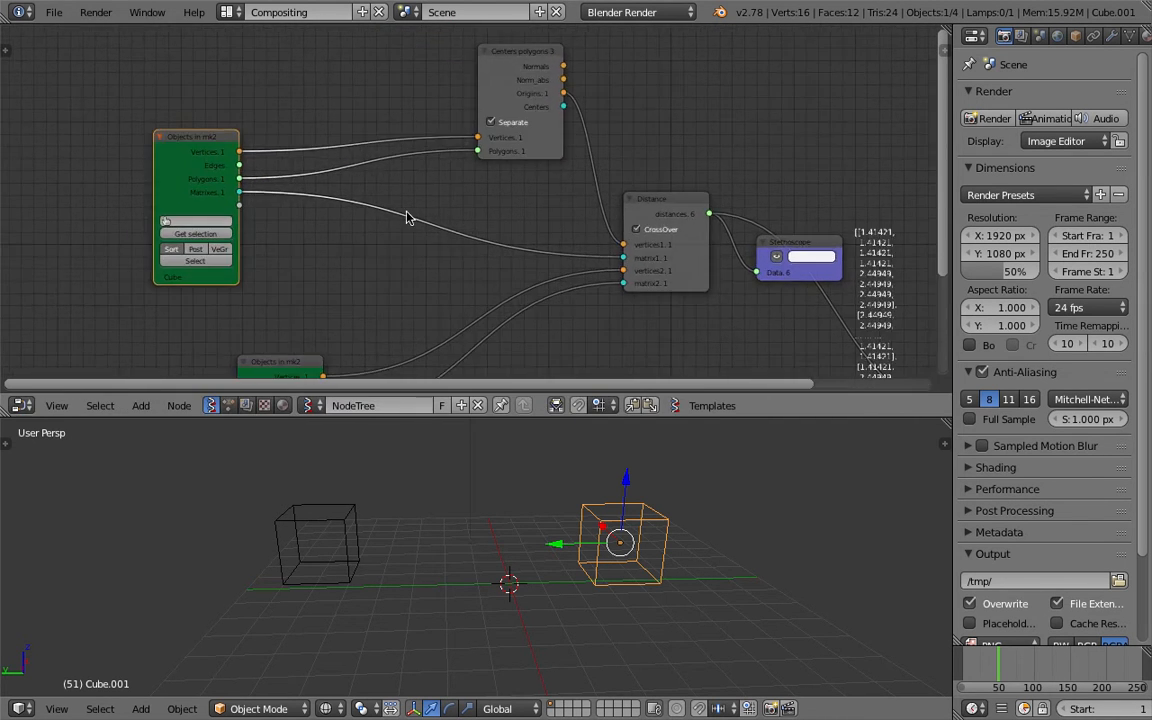
Add a Matrix Apply node between the Cube input node and the Centers polygons 3 node
{"action": "middle_click_drag", "start_coordinate": [415, 231], "coordinate": [458, 302]}
{"action": "scroll", "coordinate": [476, 285], "scroll_direction": "up", "scroll_amount": 1}
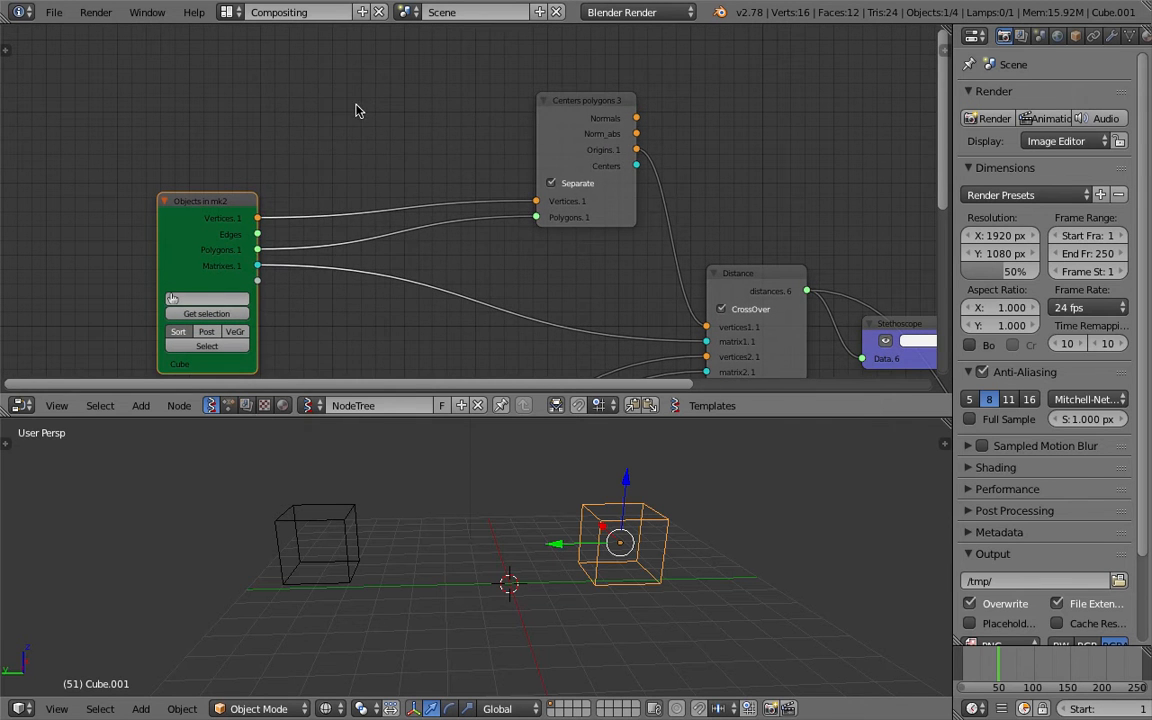
{"action": "key", "text": "space"}
{"action": "type", "text": "ap"}
{"action": "key", "text": "Return"}
{"action": "left_click", "coordinate": [354, 106]}
Link the Cube node's Vertices and Matrixes to Matrix Apply and its Vectors output to the Centers polygons 3 Vertices input
{"action": "left_click_drag", "start_coordinate": [263, 222], "coordinate": [347, 181]}
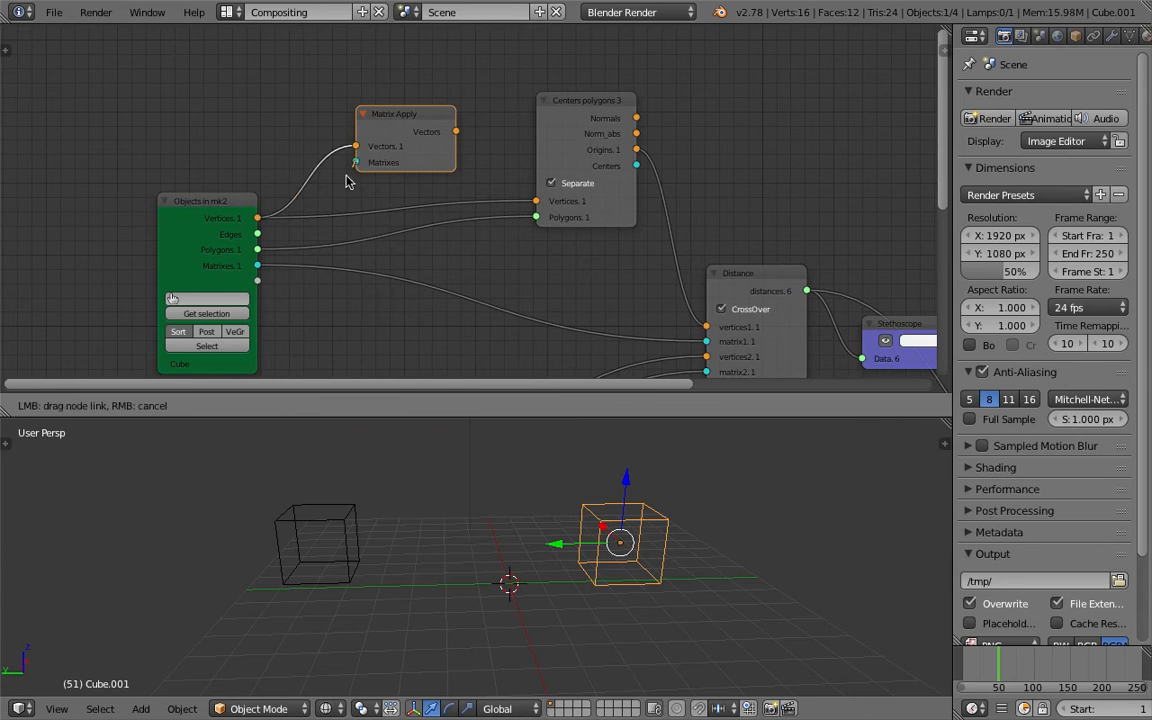
{"action": "left_click_drag", "start_coordinate": [267, 262], "coordinate": [259, 265]}
{"action": "middle_click_drag", "start_coordinate": [437, 139], "coordinate": [371, 122]}
{"action": "left_click_drag", "start_coordinate": [390, 114], "coordinate": [391, 113]}
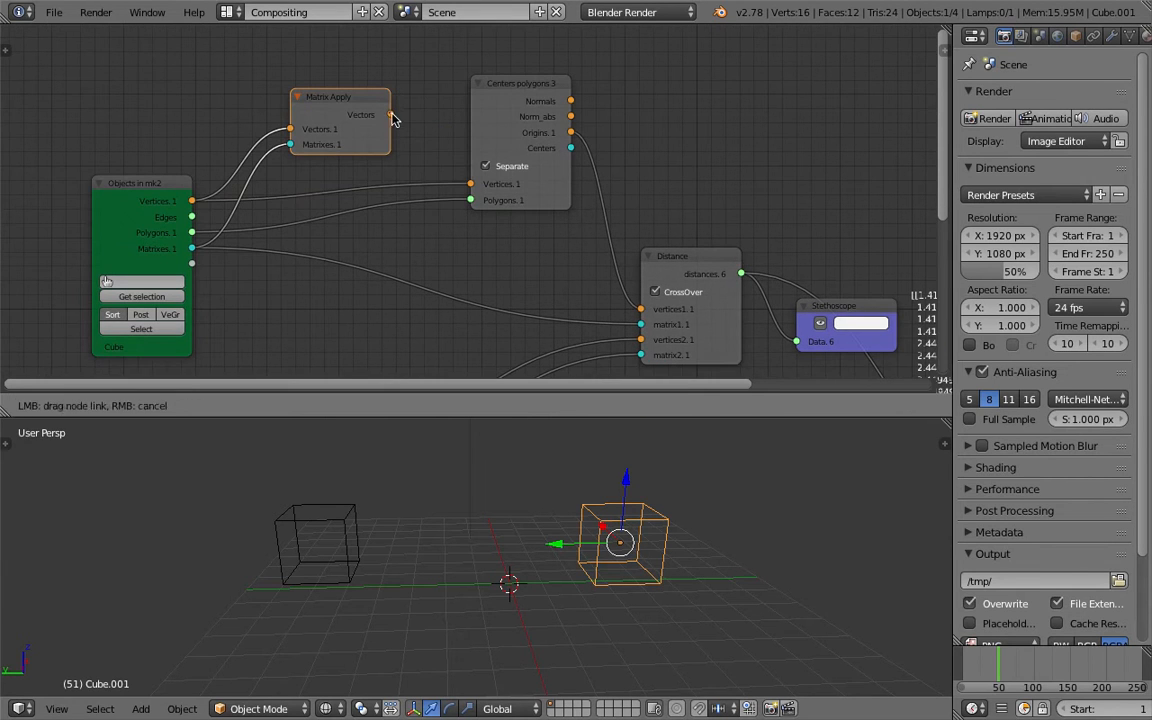
{"action": "left_click_drag", "start_coordinate": [460, 185], "coordinate": [466, 186]}
{"action": "left_click_drag", "start_coordinate": [361, 99], "coordinate": [351, 146]}
Move Centers polygons 3 closer to Matrix Apply, and duplicate both nodes beside the Cube.001 input node
{"action": "middle_click_drag", "start_coordinate": [516, 165], "coordinate": [505, 132]}
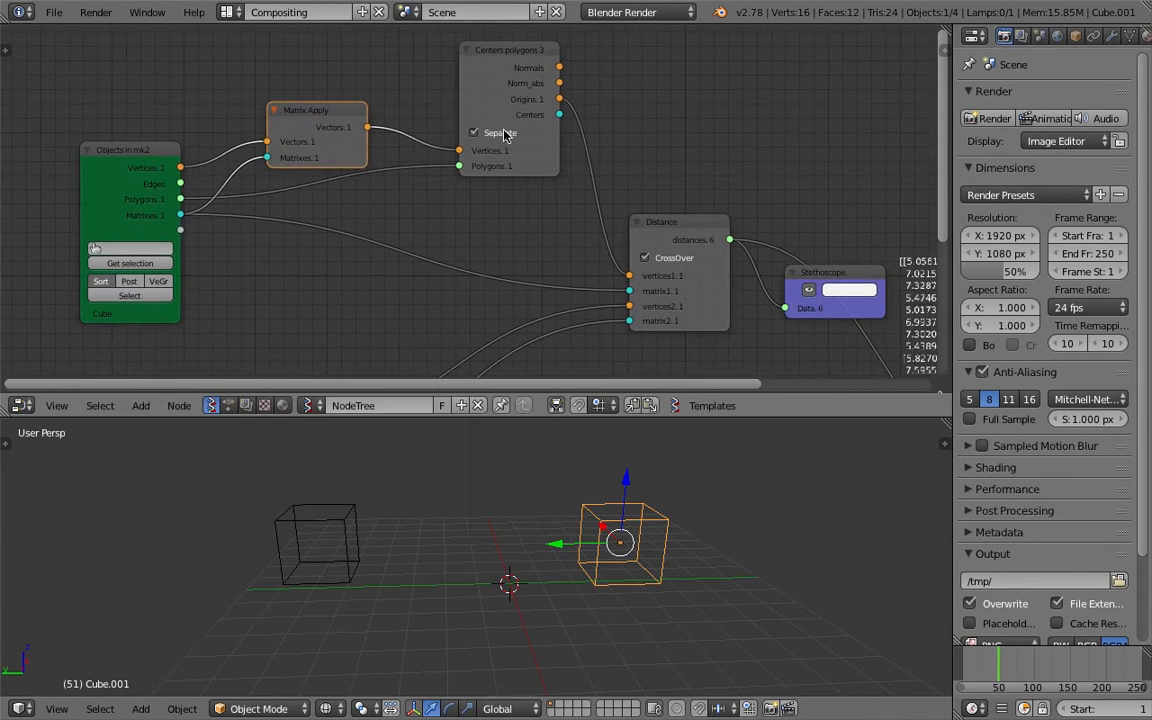
{"action": "left_click_drag", "start_coordinate": [528, 159], "coordinate": [499, 189]}
{"action": "scroll", "coordinate": [494, 162], "scroll_direction": "down", "scroll_amount": 2}
{"action": "middle_click_drag", "start_coordinate": [499, 189], "coordinate": [377, 77]}
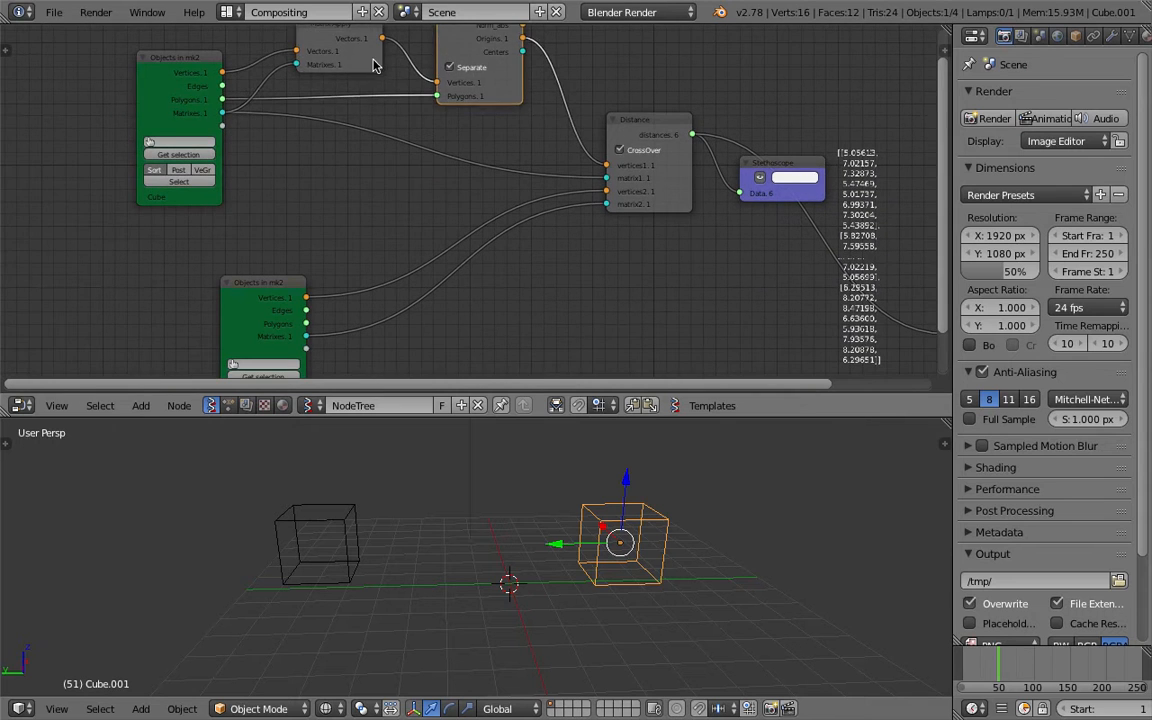
{"action": "scroll", "coordinate": [494, 92], "scroll_direction": "down", "scroll_amount": 2}
{"action": "key", "text": "shift+d"}
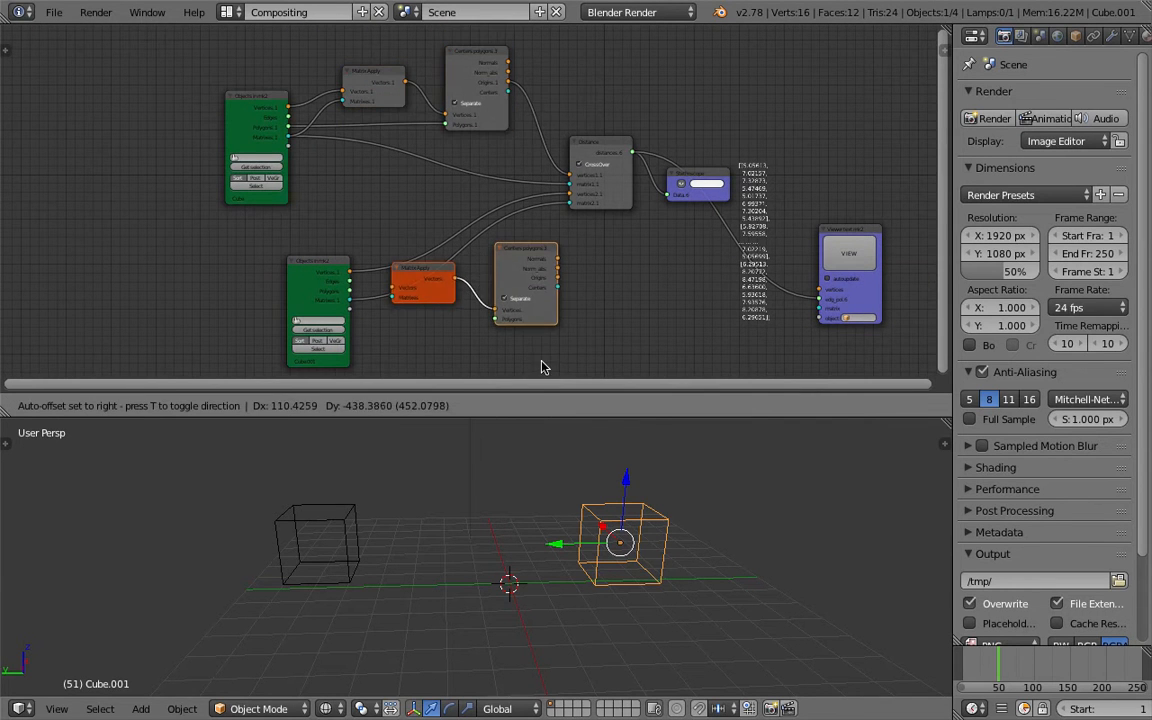
{"action": "left_click", "coordinate": [487, 382]}
Link the Cube.001 node's Vertices and Matrixes outputs to the duplicated Matrix Apply node
{"action": "middle_click_drag", "start_coordinate": [415, 155], "coordinate": [410, 22]}
{"action": "scroll", "coordinate": [383, 428], "scroll_direction": "up", "scroll_amount": 3}
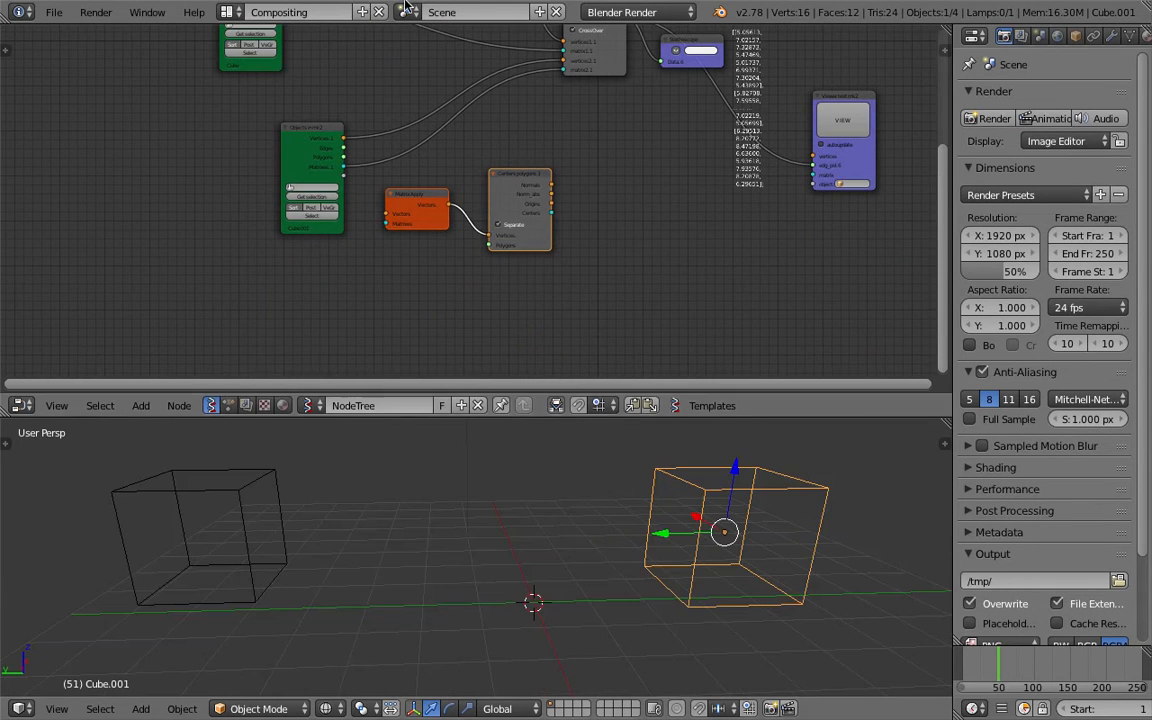
{"action": "scroll", "coordinate": [351, 174], "scroll_direction": "up", "scroll_amount": 2}
{"action": "left_click_drag", "start_coordinate": [324, 131], "coordinate": [372, 217]}
{"action": "left_click_drag", "start_coordinate": [322, 160], "coordinate": [372, 227]}
Move the duplicated Centers polygons 3 node up and closer to the duplicated Matrix Apply node
{"action": "middle_click_drag", "start_coordinate": [544, 180], "coordinate": [414, 231]}
{"action": "scroll", "coordinate": [414, 231], "scroll_direction": "up", "scroll_amount": 3}
{"action": "left_click_drag", "start_coordinate": [411, 225], "coordinate": [383, 190]}
{"action": "scroll", "coordinate": [388, 196], "scroll_direction": "down", "scroll_amount": 1}
Link the duplicated Centers polygons 3 node's Origins output to the Distance node's vertices2 input
{"action": "middle_click_drag", "start_coordinate": [394, 201], "coordinate": [388, 246]}
{"action": "scroll", "coordinate": [388, 247], "scroll_direction": "down", "scroll_amount": 1}
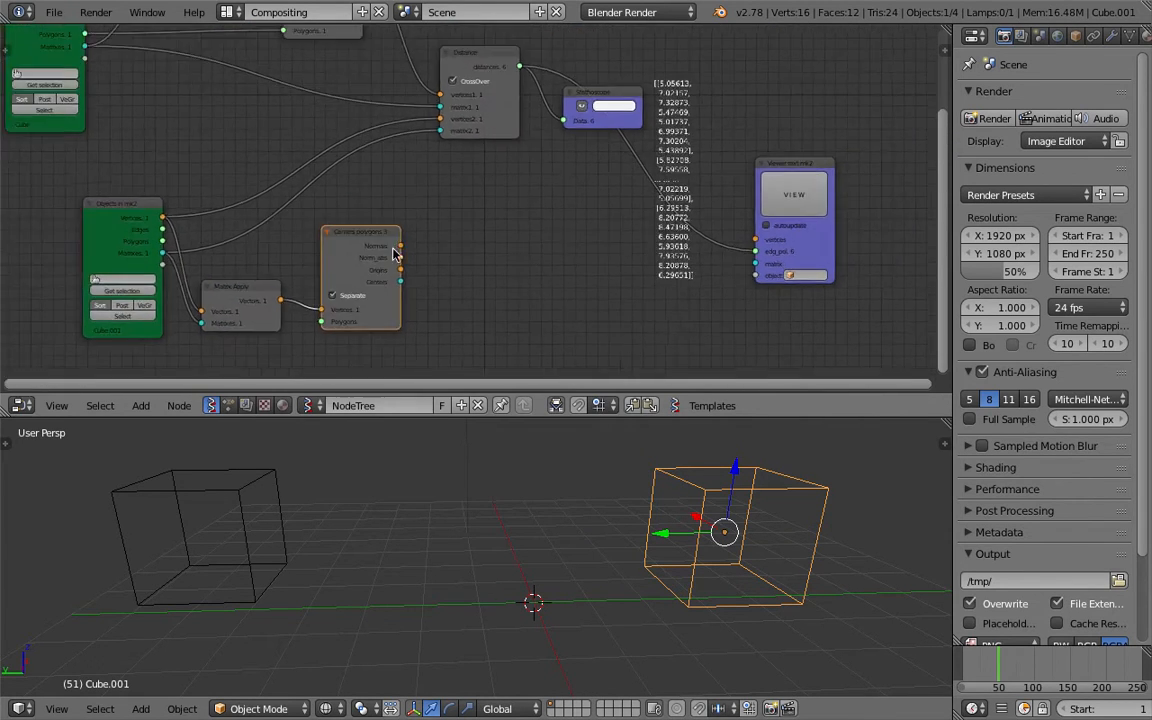
{"action": "left_click_drag", "start_coordinate": [400, 269], "coordinate": [446, 167]}
{"action": "left_click_drag", "start_coordinate": [437, 122], "coordinate": [440, 119]}
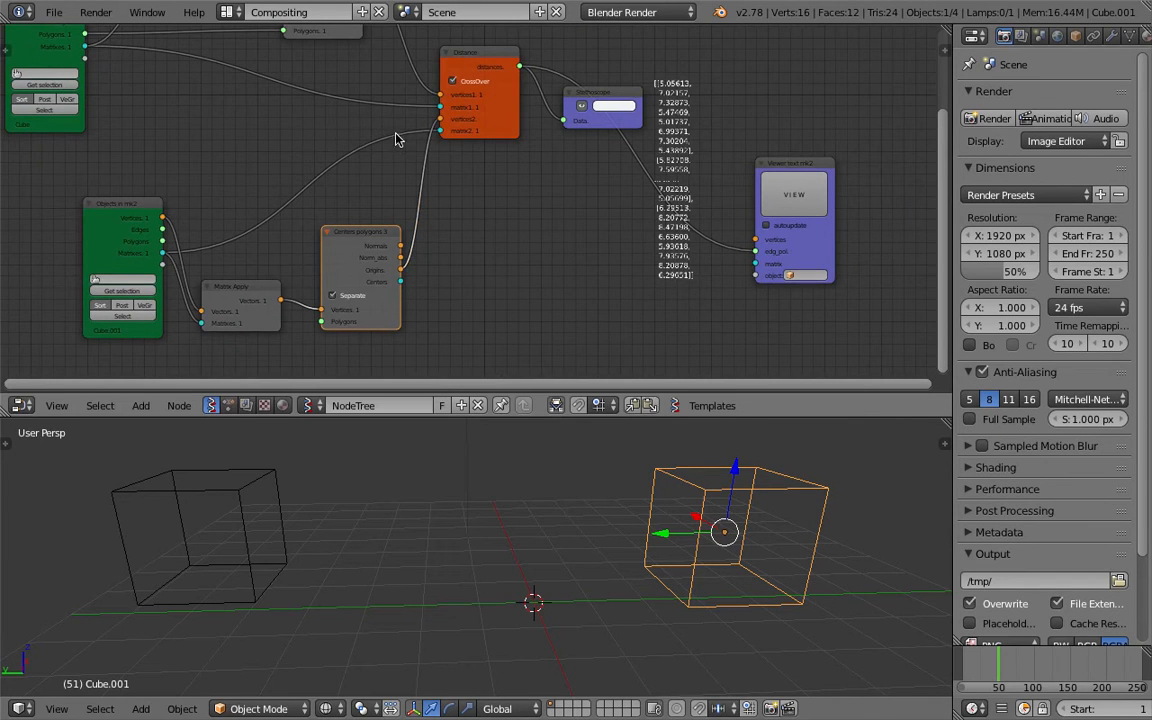
Cut the links into the Distance node's matrix1 and matrix2 inputs, and turn off its CrossOver option
{"action": "middle_click_drag", "start_coordinate": [360, 130], "coordinate": [376, 162]}
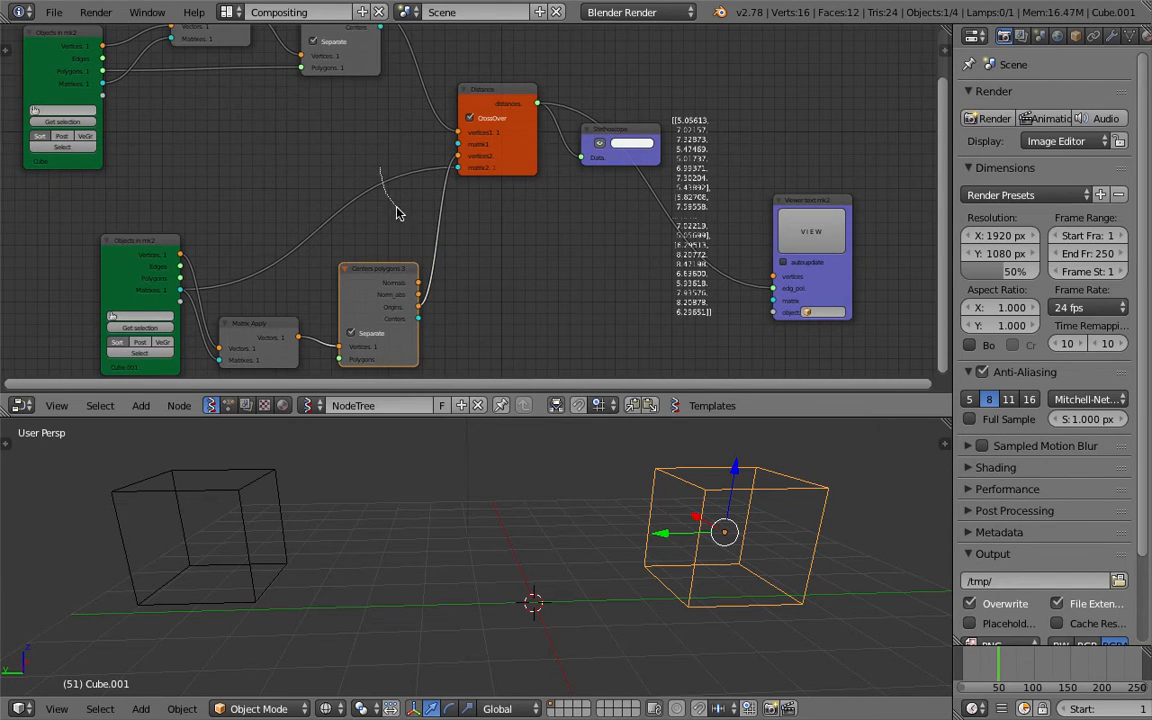
{"action": "left_click_drag", "start_coordinate": [397, 208], "coordinate": [399, 211], "text": "ctrl"}
{"action": "scroll", "coordinate": [400, 210], "scroll_direction": "down", "scroll_amount": 1}
{"action": "middle_click_drag", "start_coordinate": [402, 209], "coordinate": [402, 233]}
{"action": "left_click", "coordinate": [488, 152]}
{"action": "left_click_drag", "start_coordinate": [493, 125], "coordinate": [506, 128]}
Move the Cube.001 chain's Centers polygons 3 node up toward Distance and turn off its Separate option
{"action": "middle_click_drag", "start_coordinate": [496, 278], "coordinate": [495, 242]}
{"action": "left_click_drag", "start_coordinate": [383, 258], "coordinate": [366, 188]}
{"action": "middle_click_drag", "start_coordinate": [365, 194], "coordinate": [381, 272]}
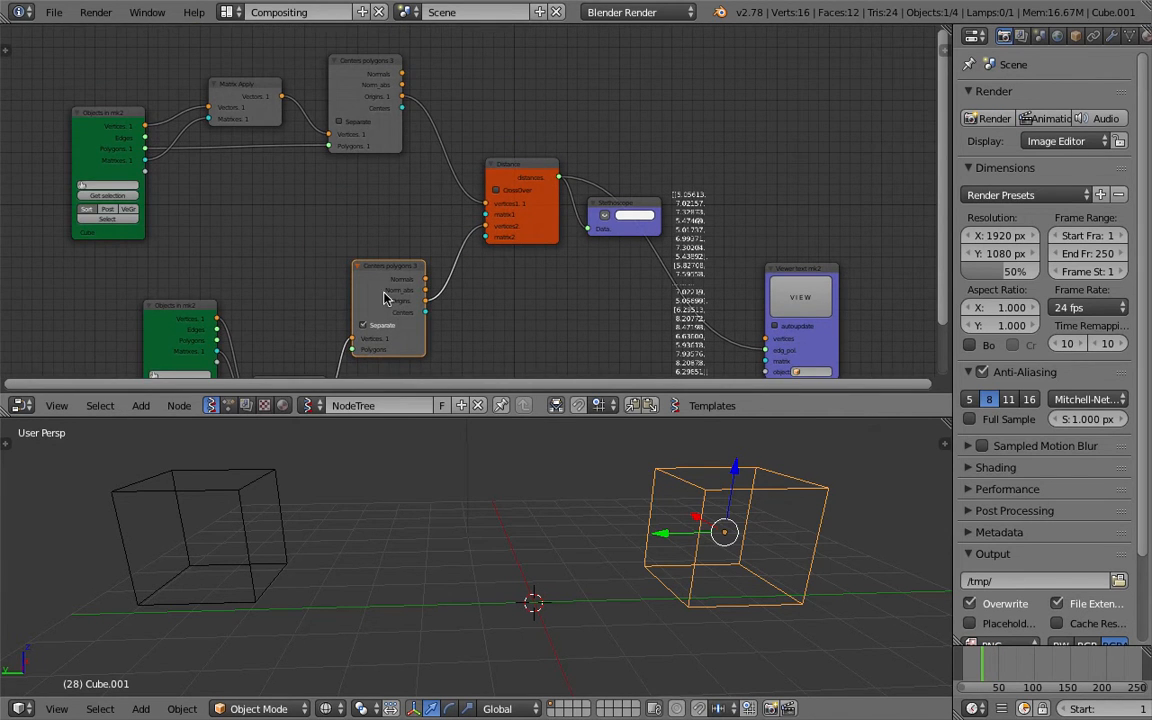
{"action": "key", "text": "ctrl+z"}
Set the timeline to frame 60, then run the Viewer text mk2 node and check its output in the Terminal
{"action": "left_click", "coordinate": [1005, 667]}
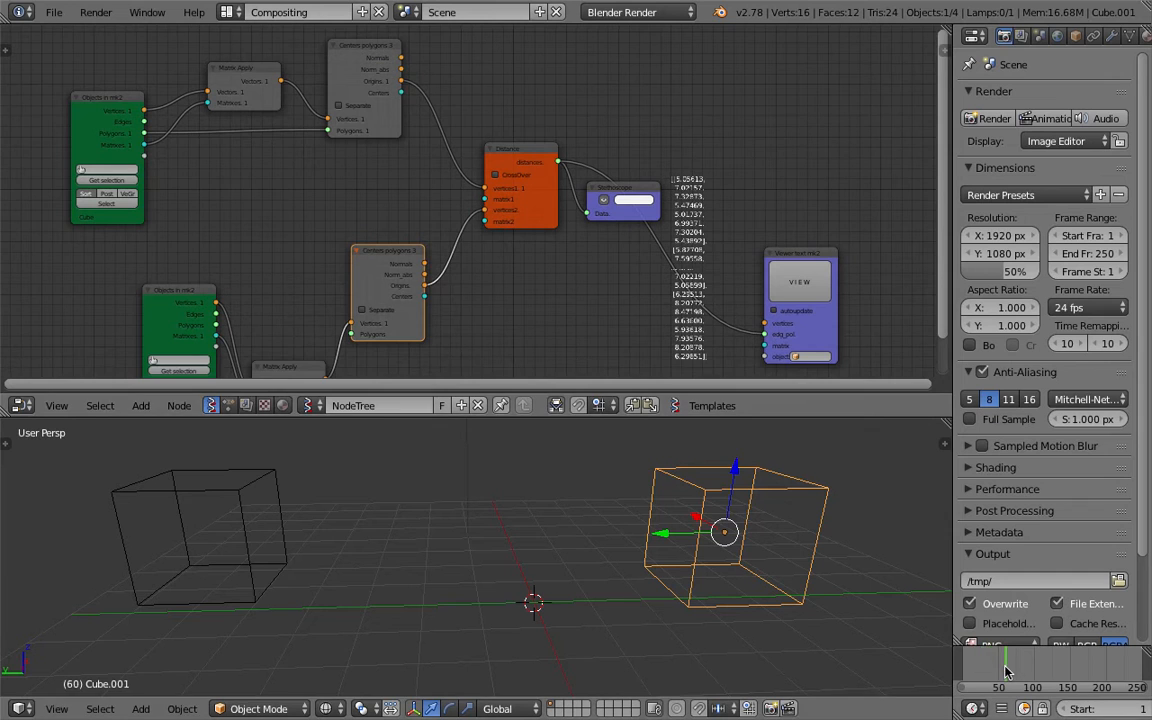
{"action": "middle_click_drag", "start_coordinate": [544, 208], "coordinate": [520, 161]}
{"action": "left_click_drag", "start_coordinate": [757, 211], "coordinate": [750, 137]}
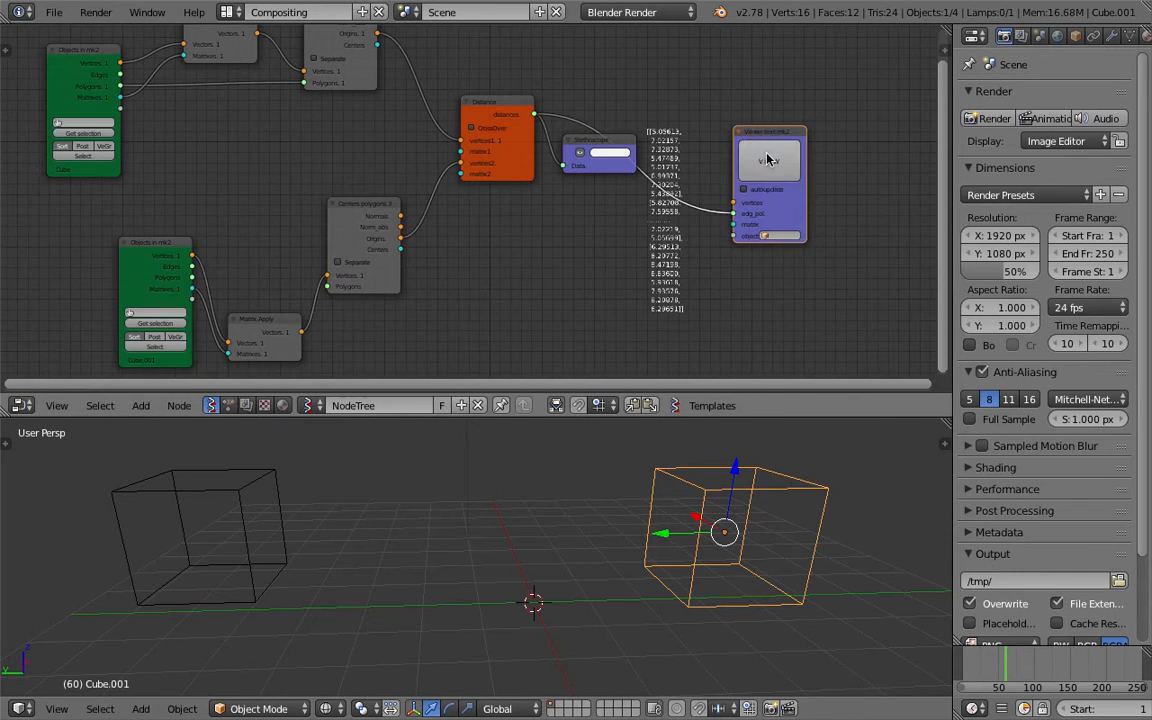
{"action": "left_click", "coordinate": [766, 158]}
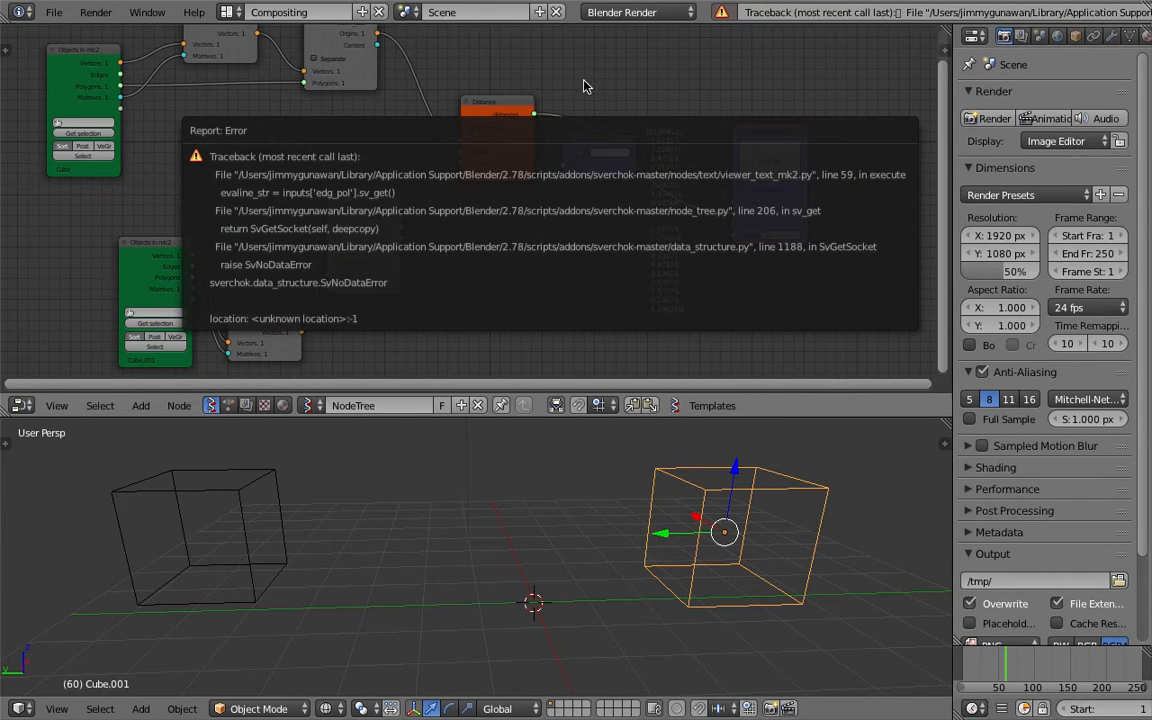
{"action": "key", "text": "ctrl+Left"}
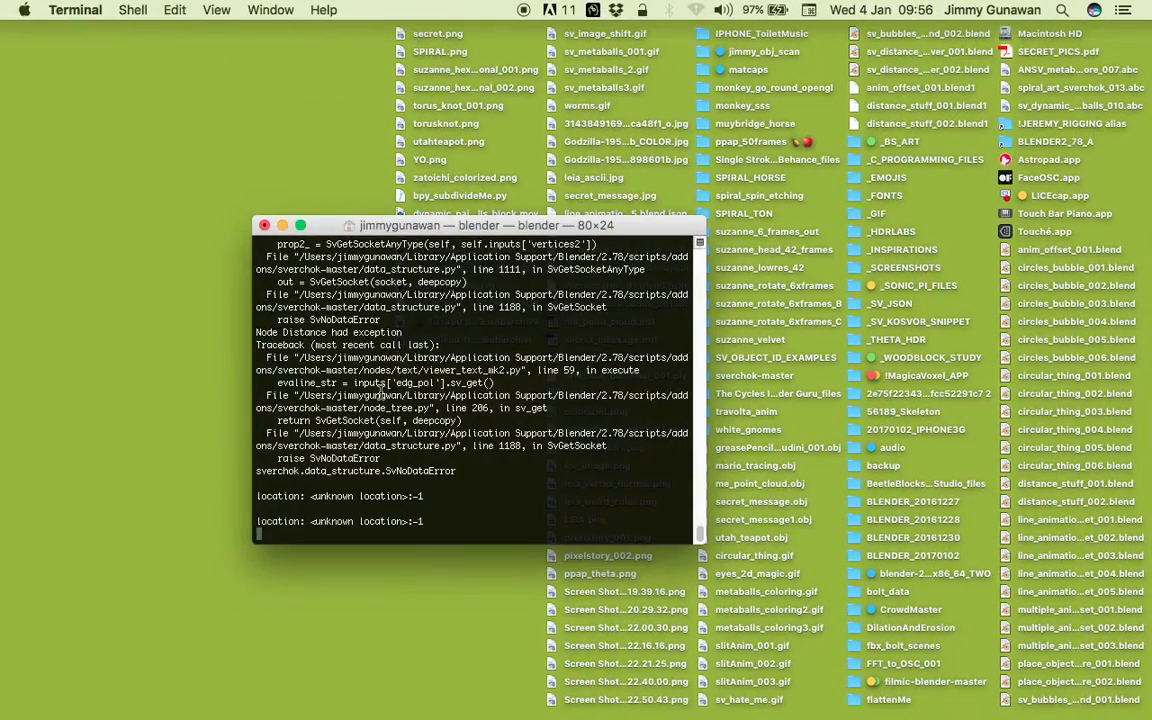
{"action": "key", "text": "ctrl+Right"}
Shift the Cube.001 input and Matrix Apply nodes toward the Cube chain, and add a Viewer Draw node above Distance
{"action": "left_click_drag", "start_coordinate": [171, 275], "coordinate": [121, 255]}
{"action": "left_click_drag", "start_coordinate": [270, 343], "coordinate": [260, 305]}
{"action": "middle_click_drag", "start_coordinate": [492, 42], "coordinate": [468, 155]}
{"action": "key", "text": "shift+a"}
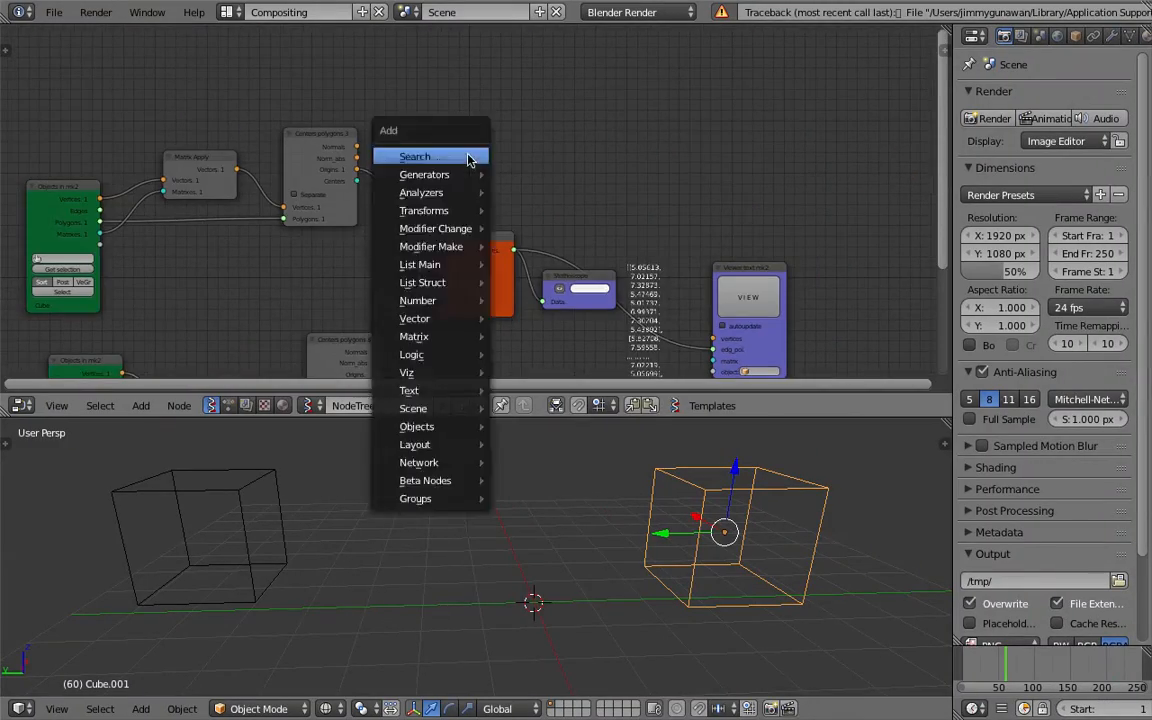
{"action": "left_click", "coordinate": [468, 158]}
{"action": "type", "text": "view"}
{"action": "key", "text": "Return"}
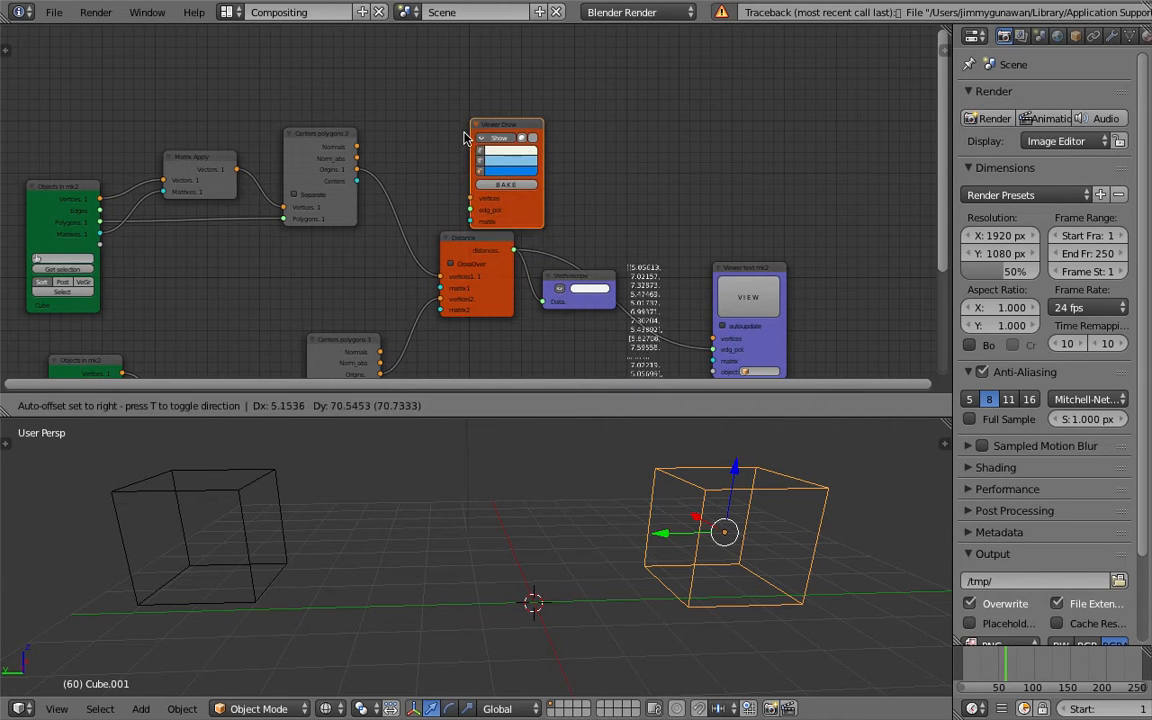
{"action": "left_click", "coordinate": [462, 117]}
Link the Origins output of Cube's Centers polygons 3 node to the Viewer Draw node's vertices input
{"action": "left_click_drag", "start_coordinate": [357, 169], "coordinate": [468, 180]}
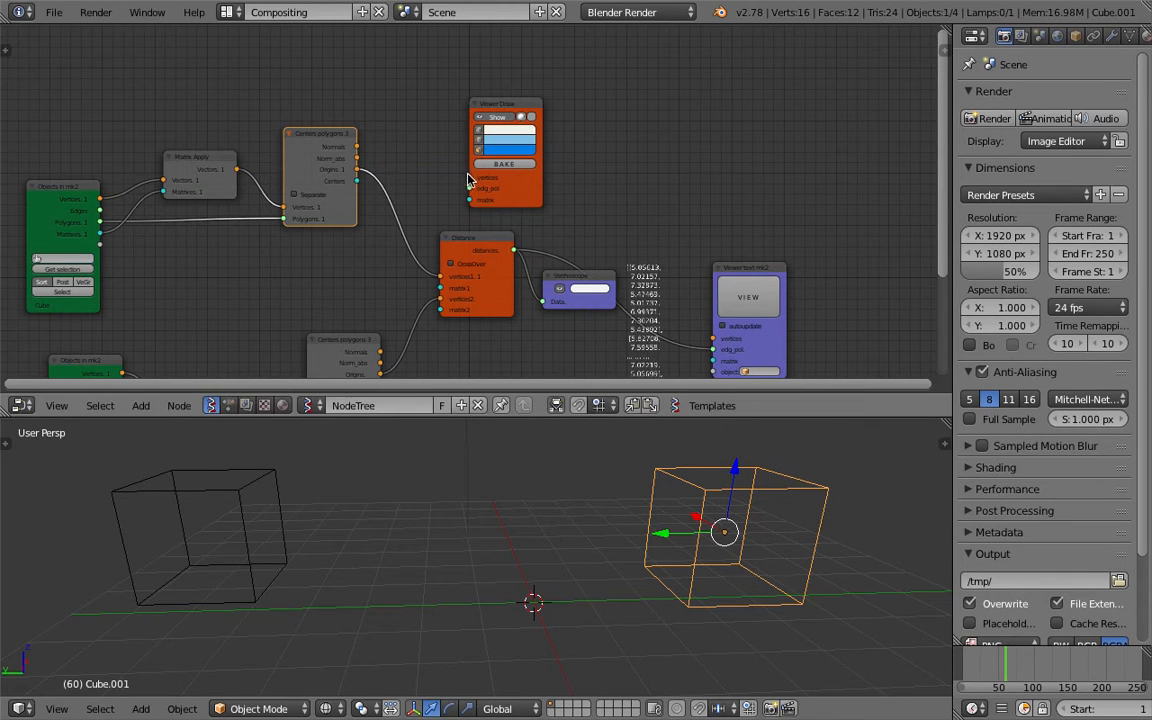
{"action": "left_click_drag", "start_coordinate": [357, 169], "coordinate": [471, 178]}
{"action": "middle_click_drag", "start_coordinate": [543, 520], "coordinate": [602, 484], "text": "shift"}
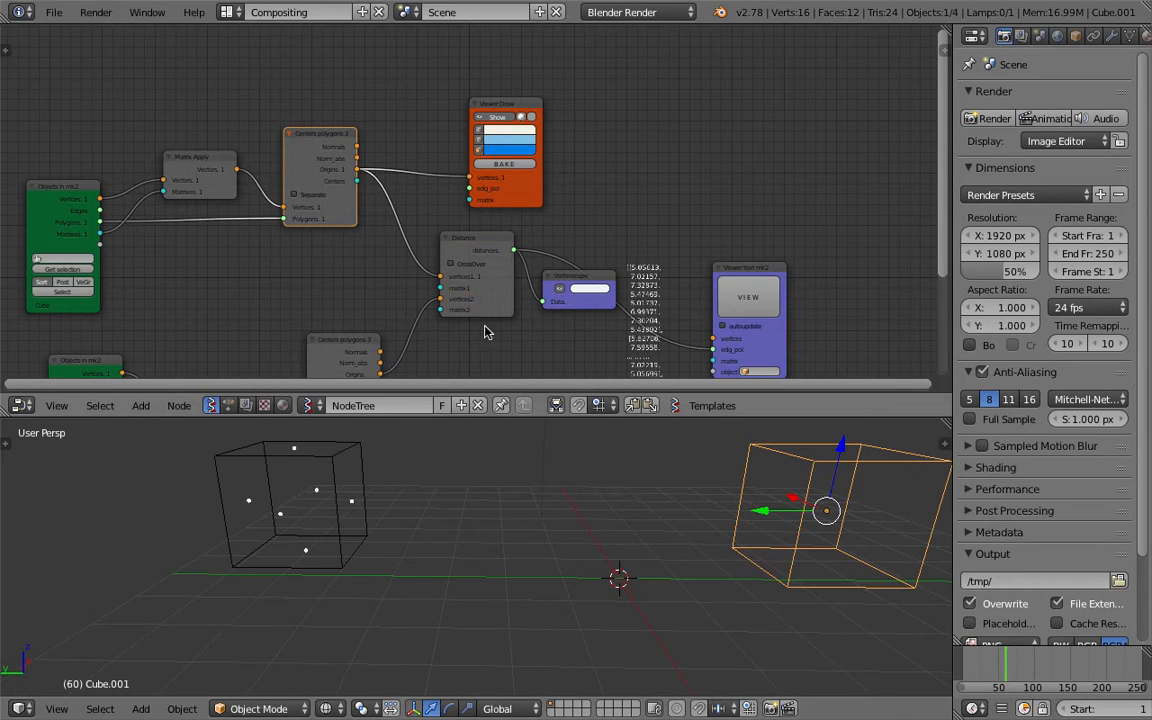
Delete the Centers polygons 3 nodes from both the Cube and Cube.001 chains
{"action": "middle_click_drag", "start_coordinate": [280, 130], "coordinate": [345, 122]}
{"action": "middle_click_drag", "start_coordinate": [327, 171], "coordinate": [382, 130]}
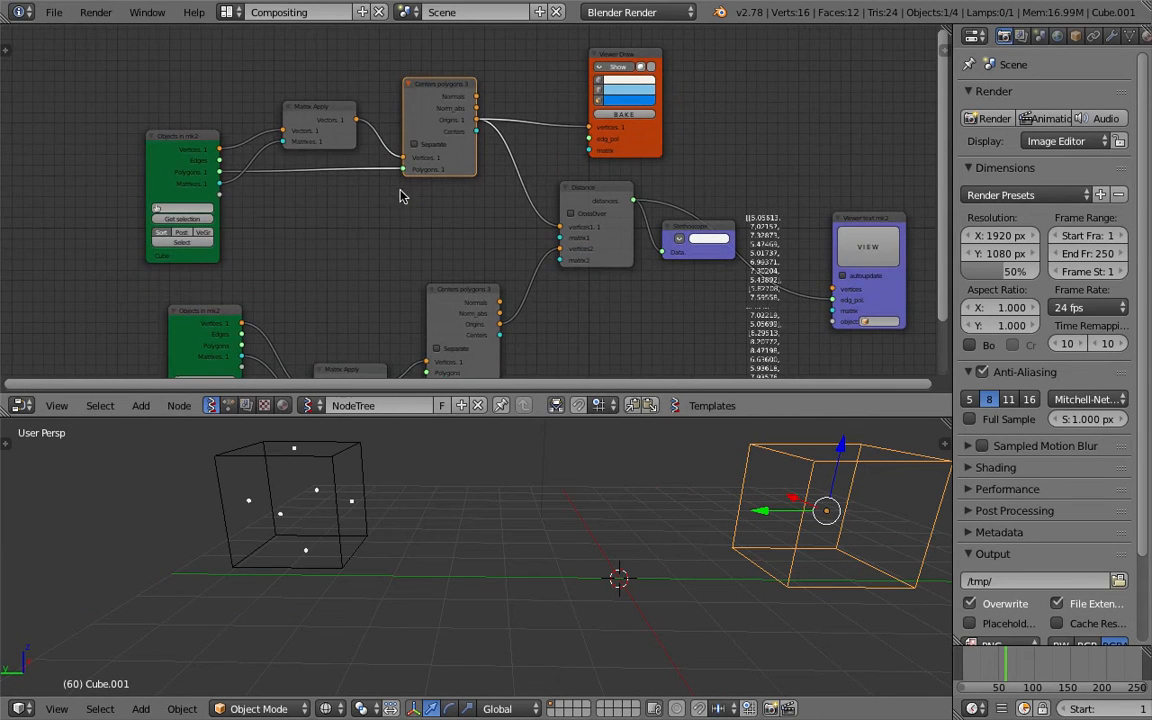
{"action": "left_click_drag", "start_coordinate": [422, 91], "coordinate": [423, 104]}
{"action": "middle_click_drag", "start_coordinate": [391, 504], "coordinate": [280, 540]}
{"action": "scroll", "coordinate": [447, 208], "scroll_direction": "down", "scroll_amount": 1}
{"action": "scroll", "coordinate": [450, 192], "scroll_direction": "up", "scroll_amount": 1}
{"action": "mouse_move", "coordinate": [452, 165]}
{"action": "middle_mouse_down"}
{"action": "mouse_move", "coordinate": [464, 158]}
{"action": "mouse_move", "coordinate": [441, 144]}
{"action": "middle_mouse_up"}
{"action": "key", "text": "x"}
{"action": "left_click", "coordinate": [497, 261]}
{"action": "key", "text": "x"}
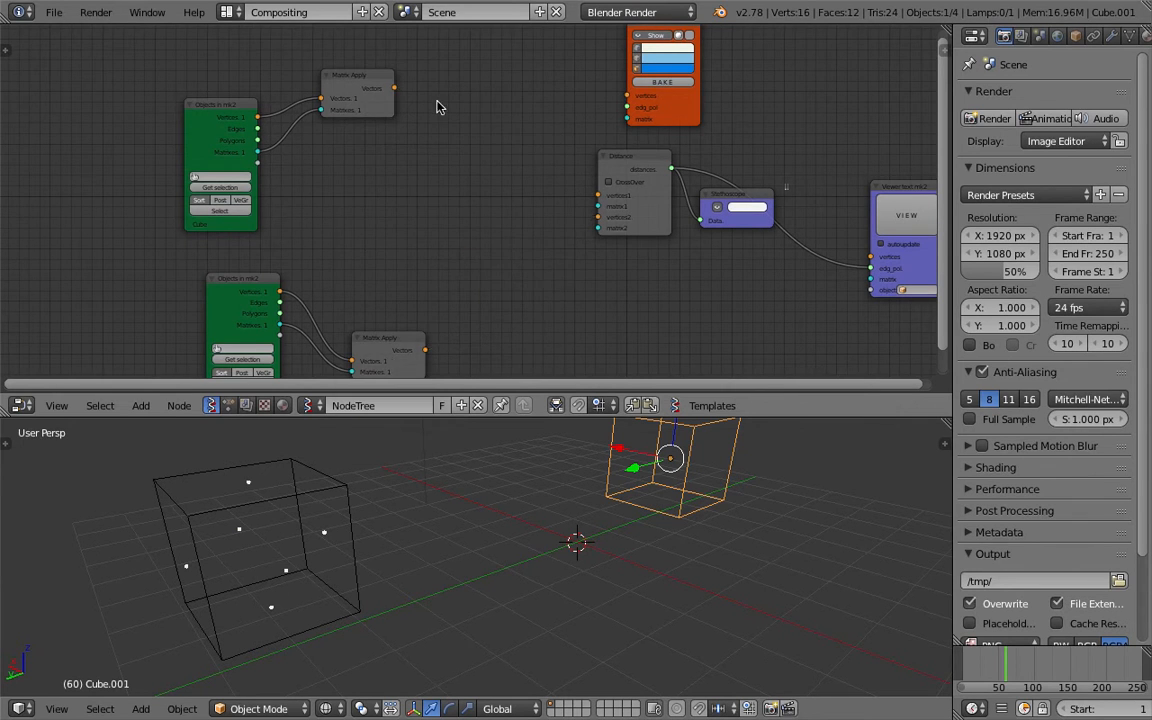
Add a Bounding box node between Cube's Matrix Apply node and the Distance node
{"action": "key", "text": "shift+a"}
{"action": "left_click", "coordinate": [437, 103]}
{"action": "type", "text": "b"}
{"action": "key", "text": "Return"}
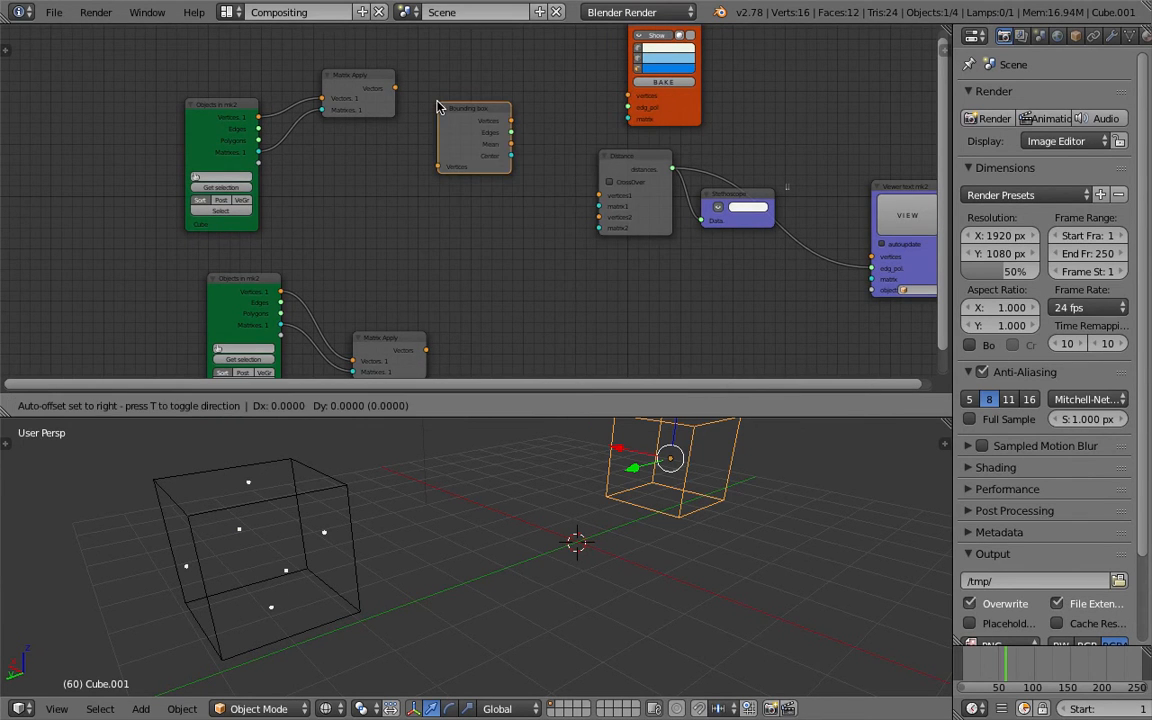
{"action": "left_click", "coordinate": [447, 118]}
Link the Vectors output of Cube's Matrix Apply node to the Bounding box node's Vertices input
{"action": "scroll", "coordinate": [455, 130], "scroll_direction": "up", "scroll_amount": 1}
{"action": "left_click_drag", "start_coordinate": [375, 80], "coordinate": [399, 125]}
{"action": "left_click_drag", "start_coordinate": [443, 185], "coordinate": [459, 162]}
{"action": "middle_click_drag", "start_coordinate": [460, 165], "coordinate": [448, 130]}
Duplicate the Bounding box node into the Cube.001 chain and link that chain's Matrix Apply Vectors output to its Vertices input
{"action": "scroll", "coordinate": [459, 155], "scroll_direction": "down", "scroll_amount": 2}
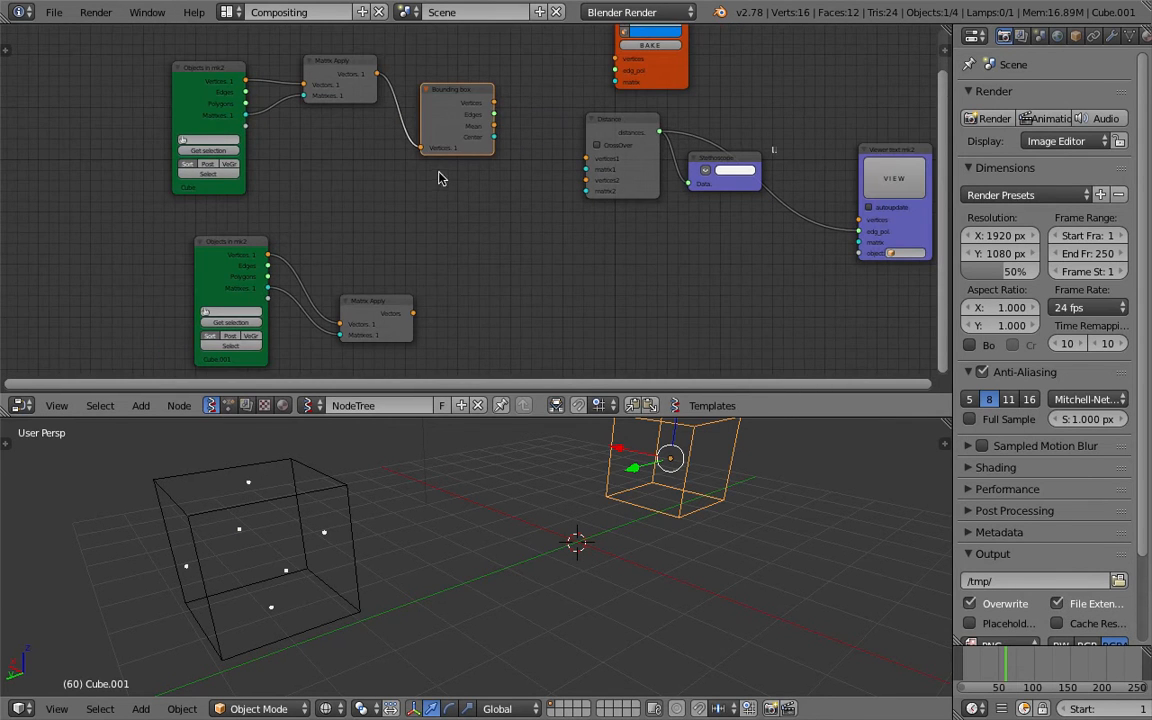
{"action": "key", "text": "shift+d"}
{"action": "left_click", "coordinate": [476, 324]}
{"action": "left_click_drag", "start_coordinate": [412, 313], "coordinate": [452, 287]}
Link the Mean output of Cube's Bounding box node to the Viewer Draw node's vertices input
{"action": "scroll", "coordinate": [460, 170], "scroll_direction": "up", "scroll_amount": 2}
{"action": "left_click_drag", "start_coordinate": [462, 159], "coordinate": [524, 138]}
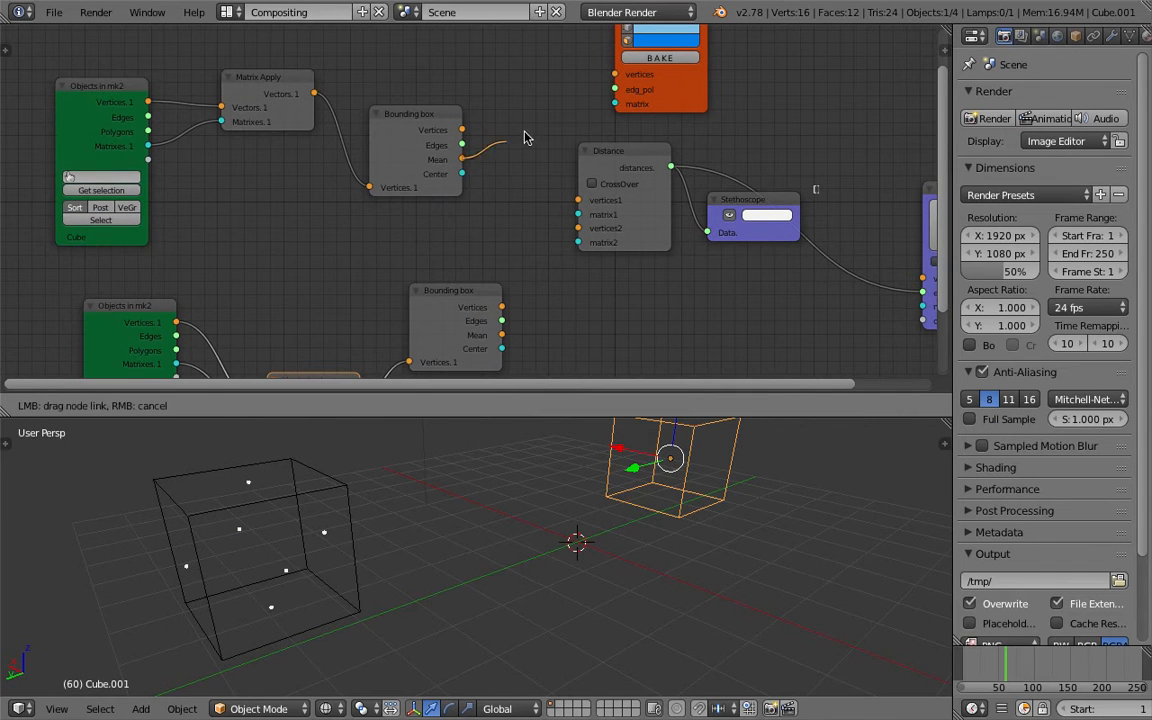
{"action": "left_click_drag", "start_coordinate": [605, 71], "coordinate": [606, 74]}
{"action": "middle_click_drag", "start_coordinate": [500, 508], "coordinate": [414, 492]}
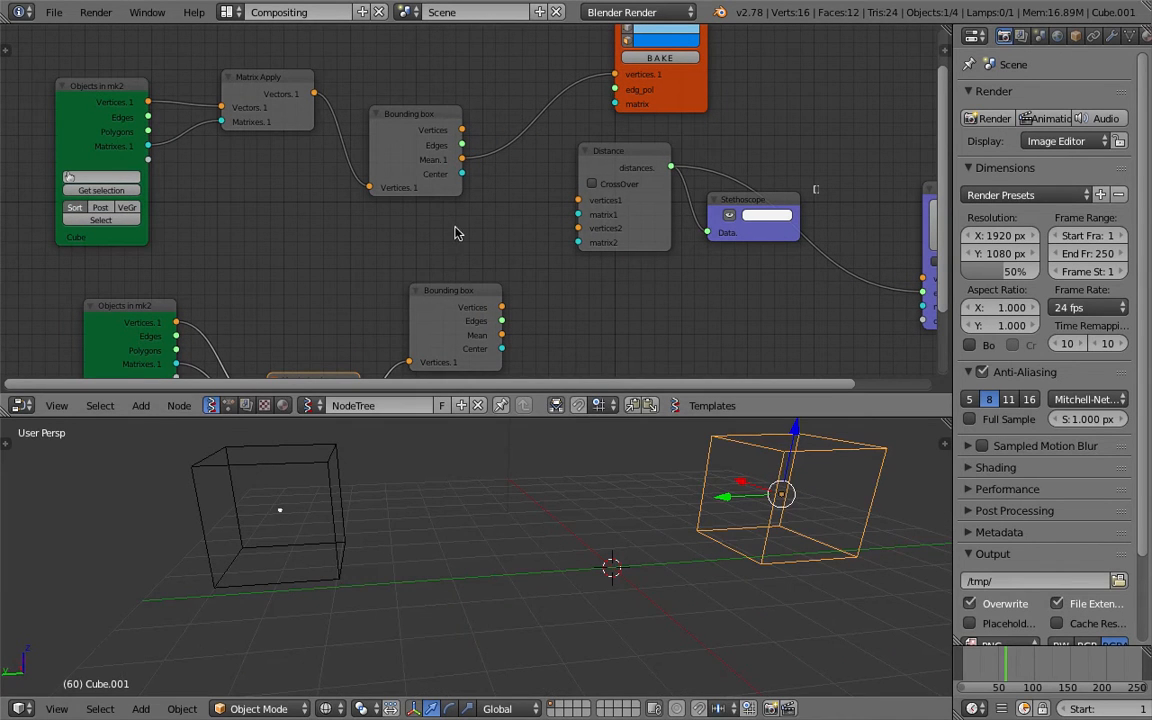
{"action": "middle_click_drag", "start_coordinate": [454, 225], "coordinate": [449, 224]}
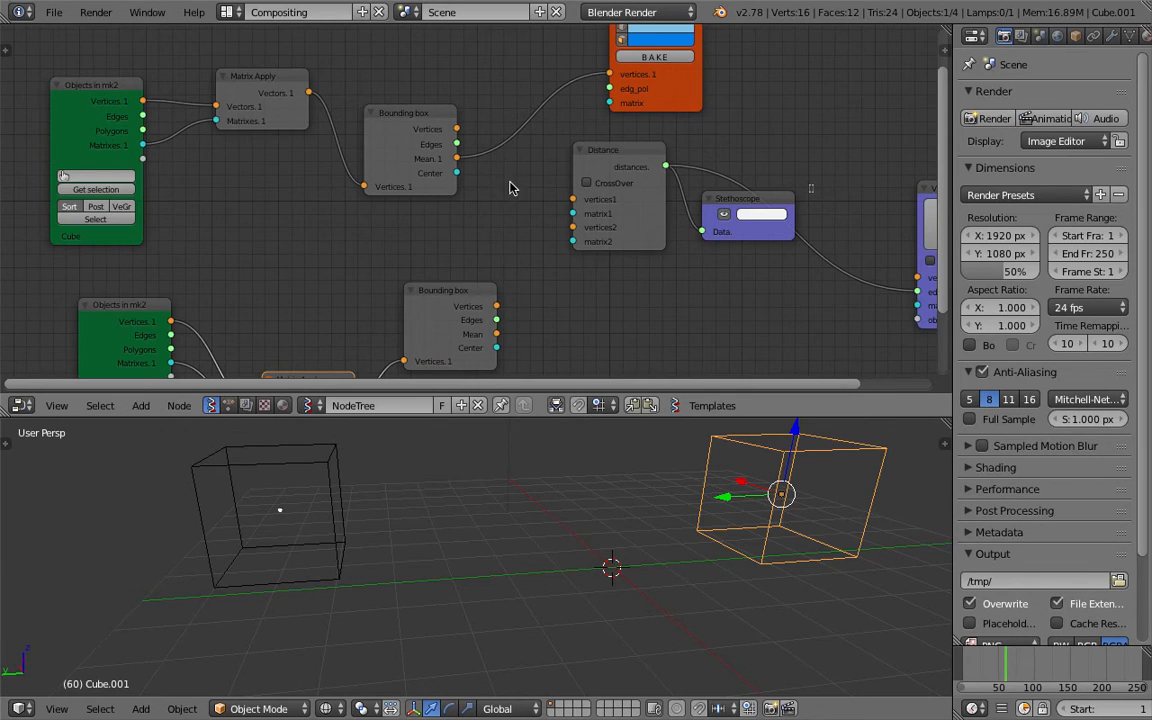
Link the Mean outputs of the Cube and Cube.001 Bounding box nodes to Distance's vertices1 and vertices2 inputs, respectively
{"action": "scroll", "coordinate": [510, 188], "scroll_direction": "down", "scroll_amount": 1}
{"action": "left_click_drag", "start_coordinate": [455, 136], "coordinate": [489, 153]}
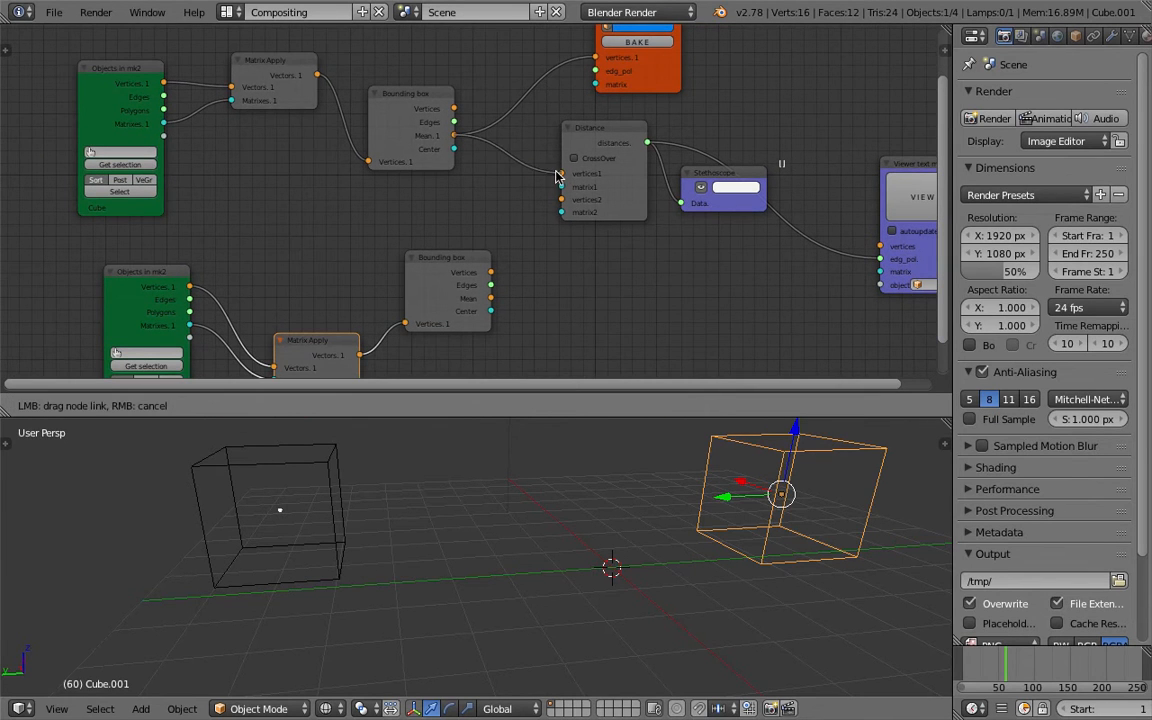
{"action": "left_click_drag", "start_coordinate": [557, 176], "coordinate": [561, 174]}
{"action": "left_click_drag", "start_coordinate": [491, 298], "coordinate": [561, 200]}
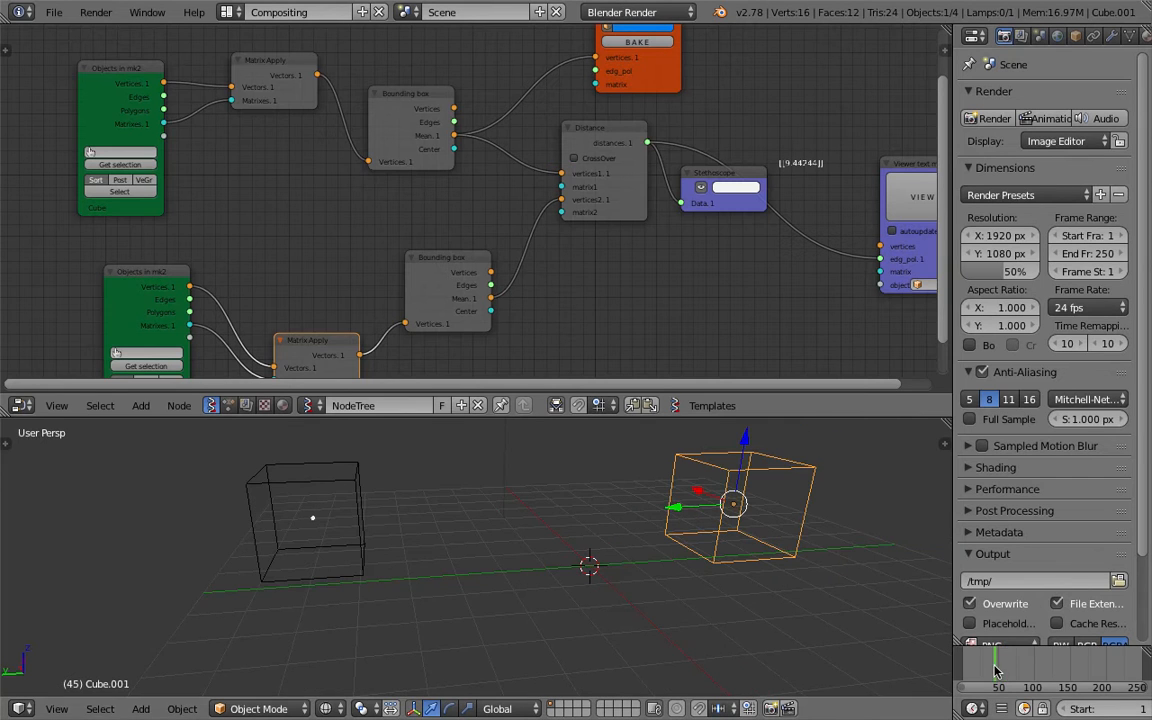
Play the animation while moving both cubes around to test the distance reading, and stop the playback
{"action": "scroll", "coordinate": [779, 536], "scroll_direction": "down", "scroll_amount": 1}
{"action": "middle_click_drag", "start_coordinate": [749, 620], "coordinate": [743, 620]}
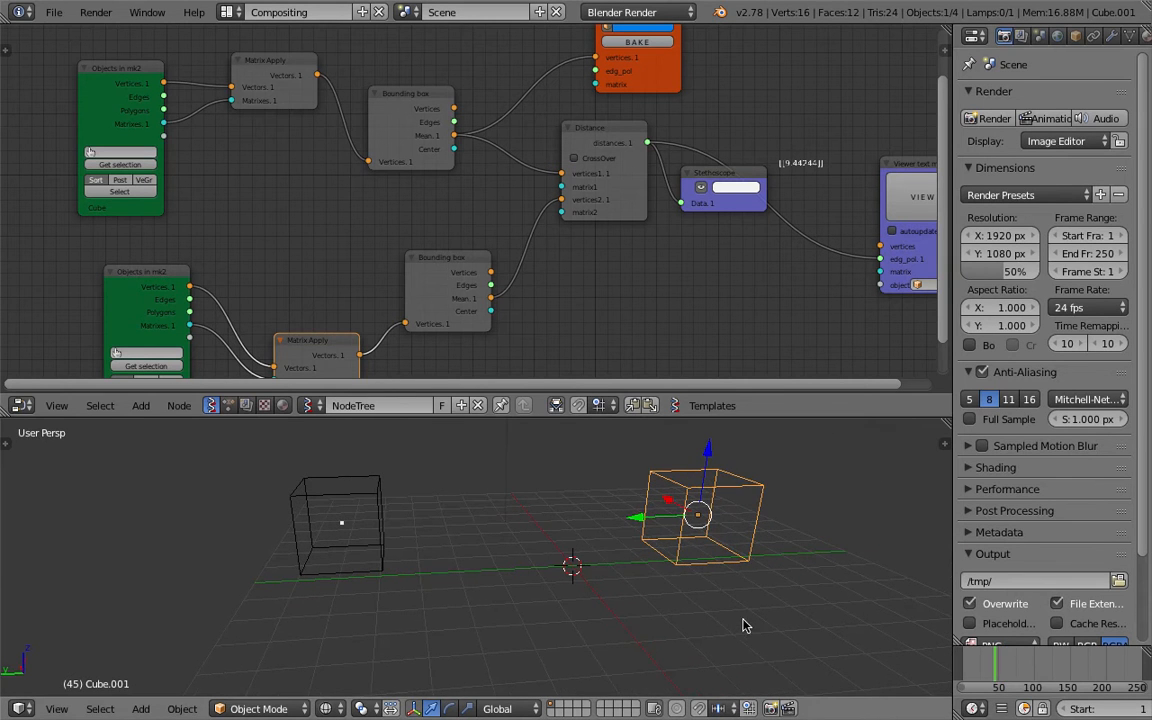
{"action": "key", "text": "alt+a"}
{"action": "right_click_drag", "start_coordinate": [743, 484], "coordinate": [692, 503]}
{"action": "right_click_drag", "start_coordinate": [371, 496], "coordinate": [497, 493]}
{"action": "right_click_drag", "start_coordinate": [608, 513], "coordinate": [712, 557]}
{"action": "right_click_drag", "start_coordinate": [444, 493], "coordinate": [330, 502]}
{"action": "key", "text": "Escape"}
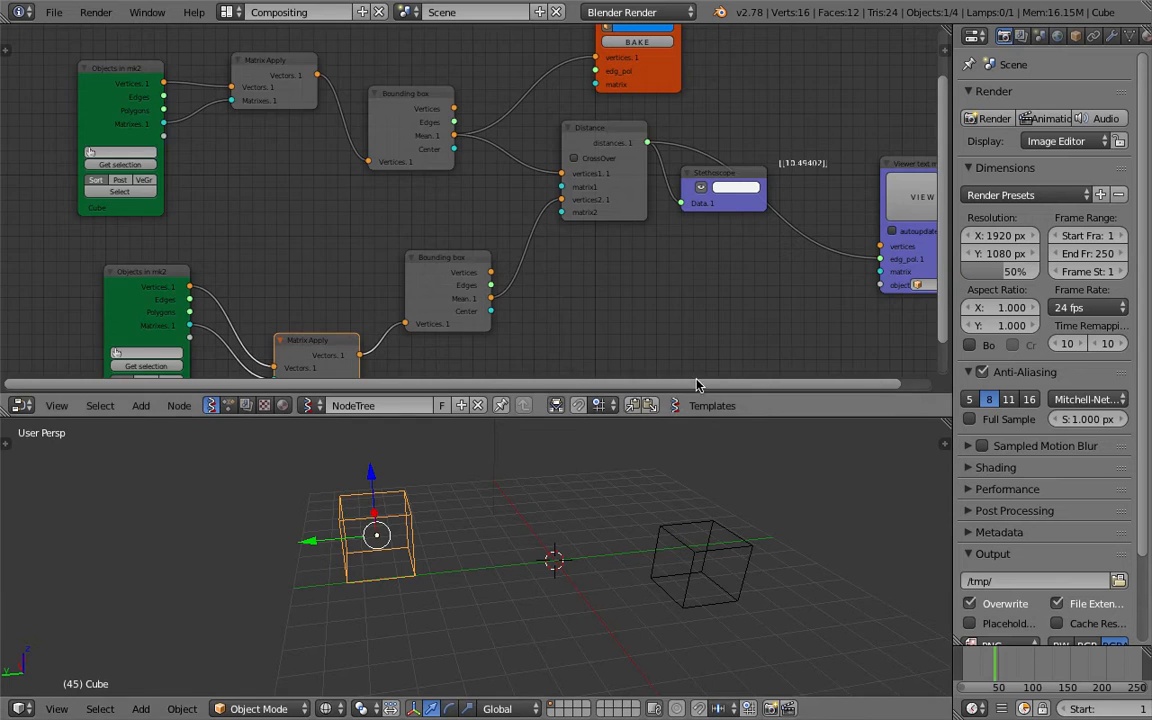
{"action": "scroll", "coordinate": [599, 303], "scroll_direction": "down", "scroll_amount": 3}
{"action": "middle_click_drag", "start_coordinate": [472, 468], "coordinate": [410, 499]}
{"action": "right_click", "coordinate": [698, 507]}
{"action": "scroll", "coordinate": [690, 508], "scroll_direction": "down", "scroll_amount": 1}
{"action": "middle_click_drag", "start_coordinate": [766, 540], "coordinate": [672, 567]}
{"action": "key", "text": "shift+d"}
{"action": "left_click", "coordinate": [517, 484]}
{"action": "middle_click_drag", "start_coordinate": [562, 507], "coordinate": [552, 536], "text": "shift"}
{"action": "scroll", "coordinate": [566, 529], "scroll_direction": "down", "scroll_amount": 1}
{"action": "key", "text": "g"}
{"action": "left_click", "coordinate": [799, 502]}
{"action": "middle_click_drag", "start_coordinate": [781, 502], "coordinate": [602, 525], "text": "shift"}
{"action": "key", "text": "x"}
{"action": "left_click", "coordinate": [744, 512]}
Add a Grid mesh and move it to about X 5.32, Y -2.55, Z 2.17
{"action": "key", "text": "shift+a"}
{"action": "mouse_move", "coordinate": [598, 443]}
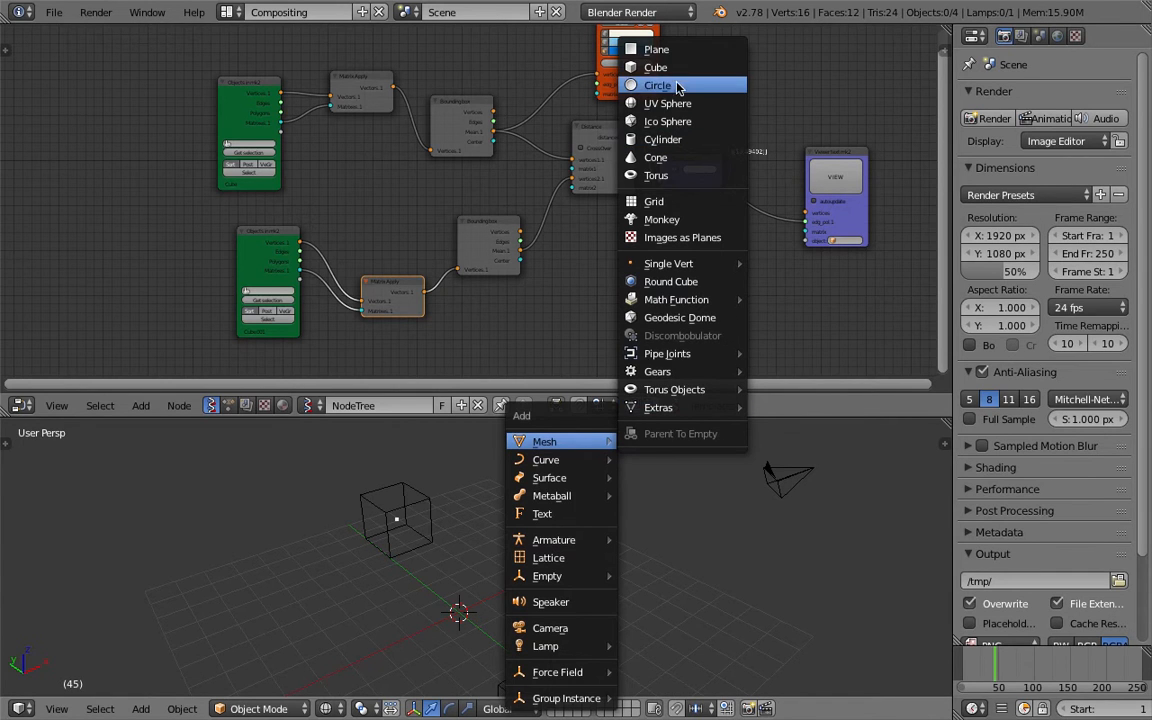
{"action": "left_click", "coordinate": [658, 201]}
{"action": "scroll", "coordinate": [533, 540], "scroll_direction": "down", "scroll_amount": 1}
{"action": "key", "text": "g"}
{"action": "left_click", "coordinate": [646, 495]}
Scale the grid up uniformly to about 1.39
{"action": "middle_click_drag", "start_coordinate": [672, 529], "coordinate": [540, 509], "text": "shift"}
{"action": "key", "text": "s"}
{"action": "left_click", "coordinate": [657, 528]}
{"action": "scroll", "coordinate": [657, 524], "scroll_direction": "up", "scroll_amount": 3}
{"action": "scroll", "coordinate": [590, 511], "scroll_direction": "up", "scroll_amount": 2}
Add a Displace modifier to the grid and create a new texture for it
{"action": "left_click", "coordinate": [1110, 38]}
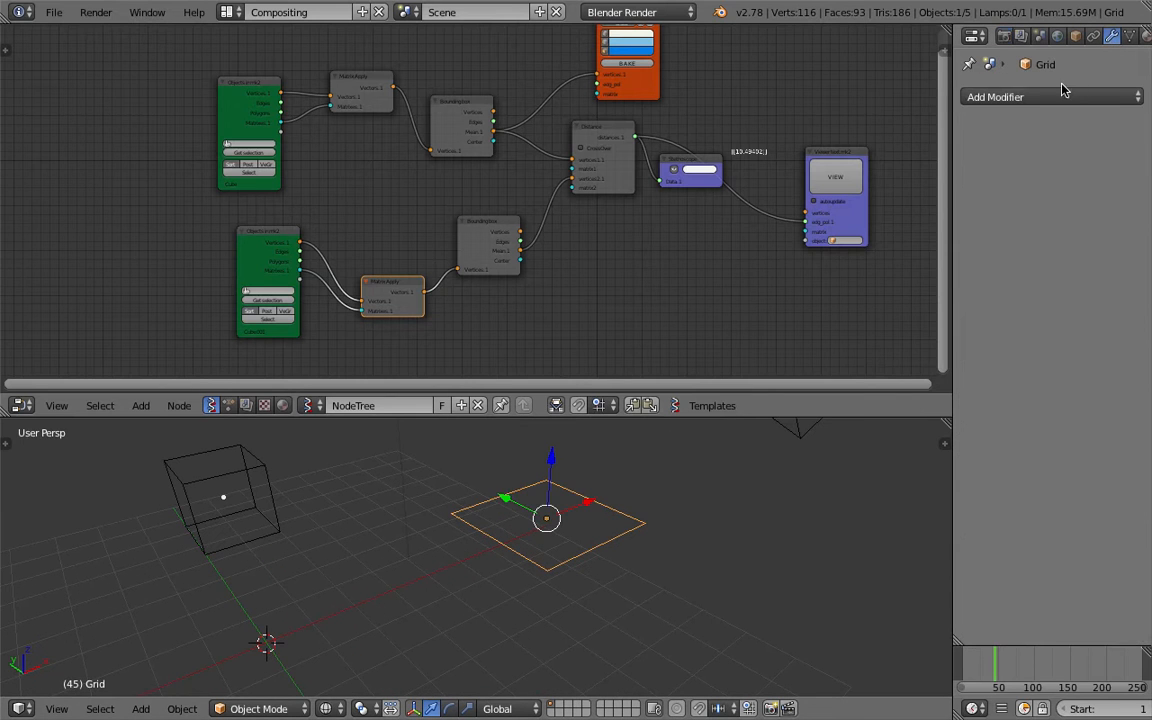
{"action": "left_click", "coordinate": [1066, 96]}
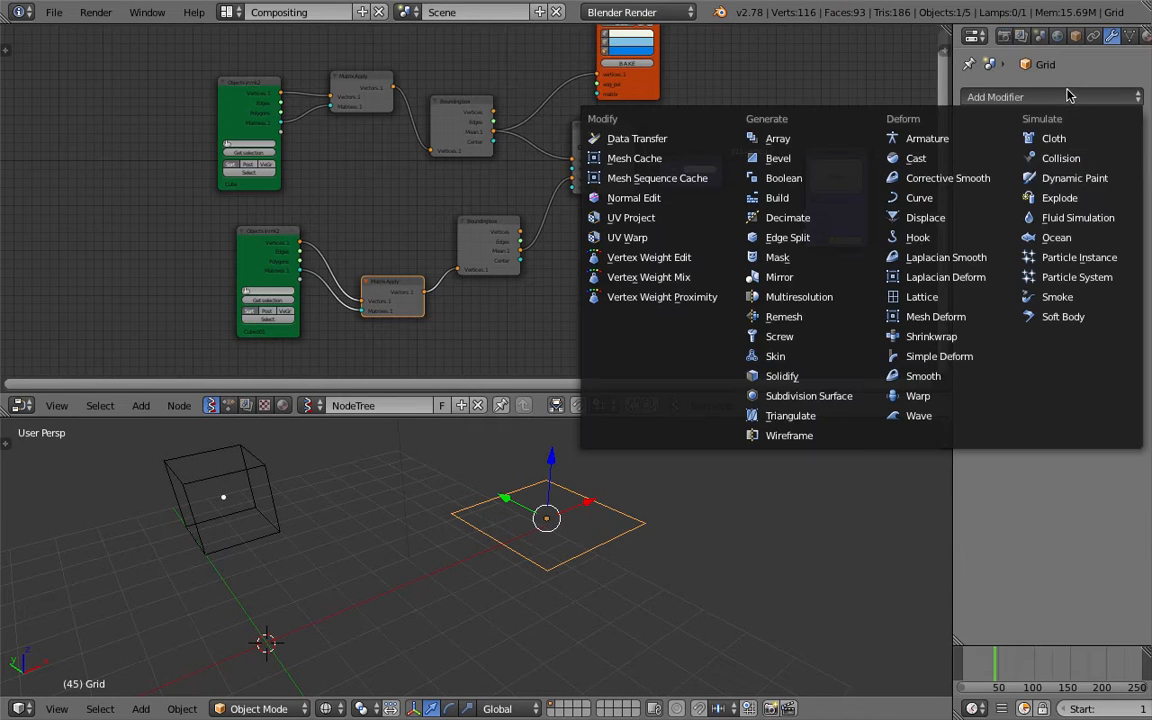
{"action": "left_click", "coordinate": [948, 218]}
{"action": "middle_click_drag", "start_coordinate": [717, 509], "coordinate": [717, 484]}
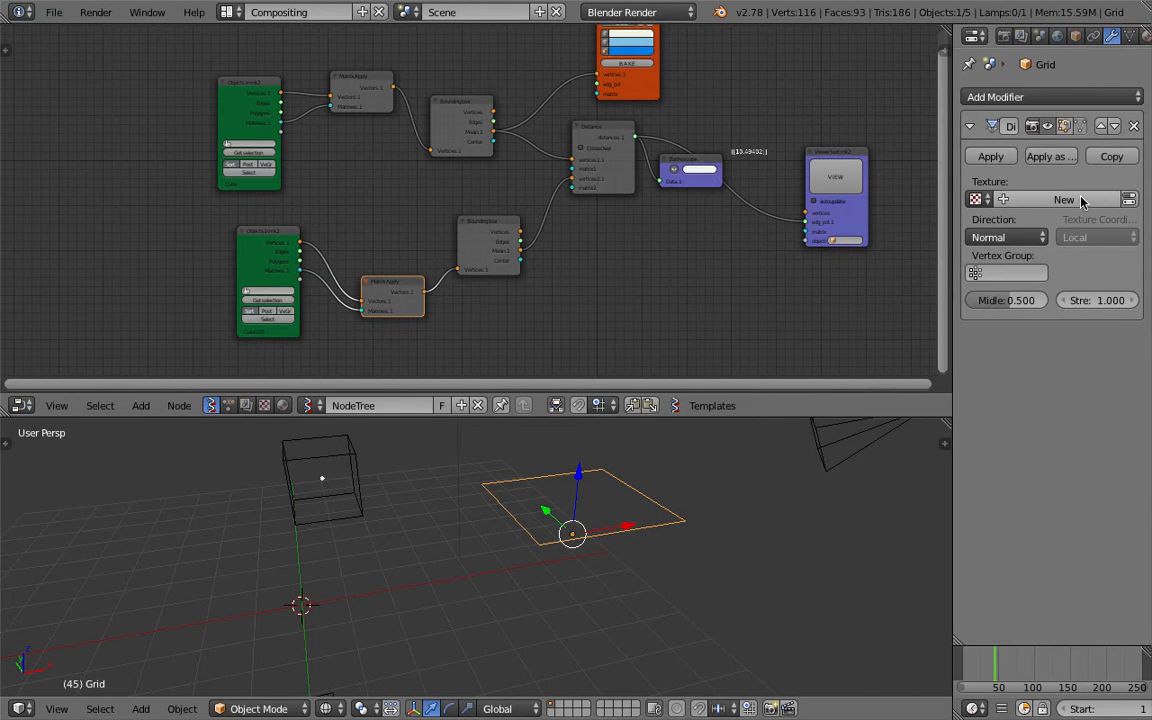
{"action": "left_click", "coordinate": [1081, 201]}
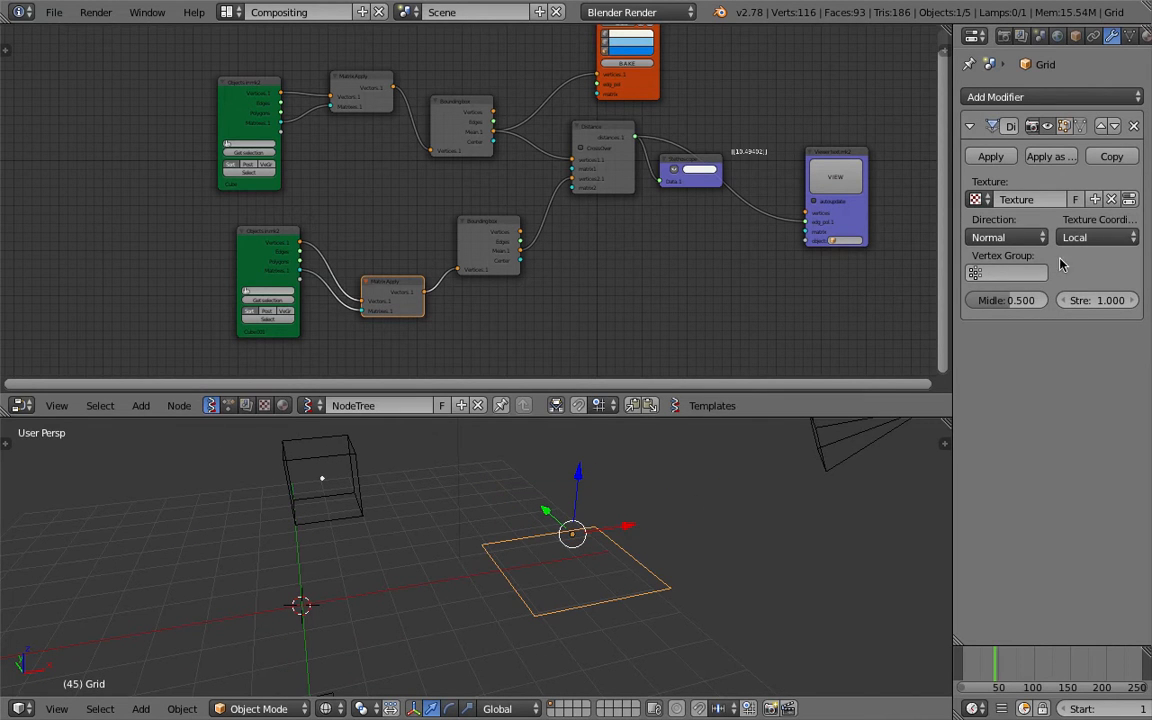
Set the displacement texture's type to Clouds
{"action": "left_click", "coordinate": [1129, 199]}
{"action": "left_click", "coordinate": [1060, 176]}
{"action": "left_click", "coordinate": [1040, 237]}
{"action": "middle_click_drag", "start_coordinate": [648, 597], "coordinate": [573, 496]}
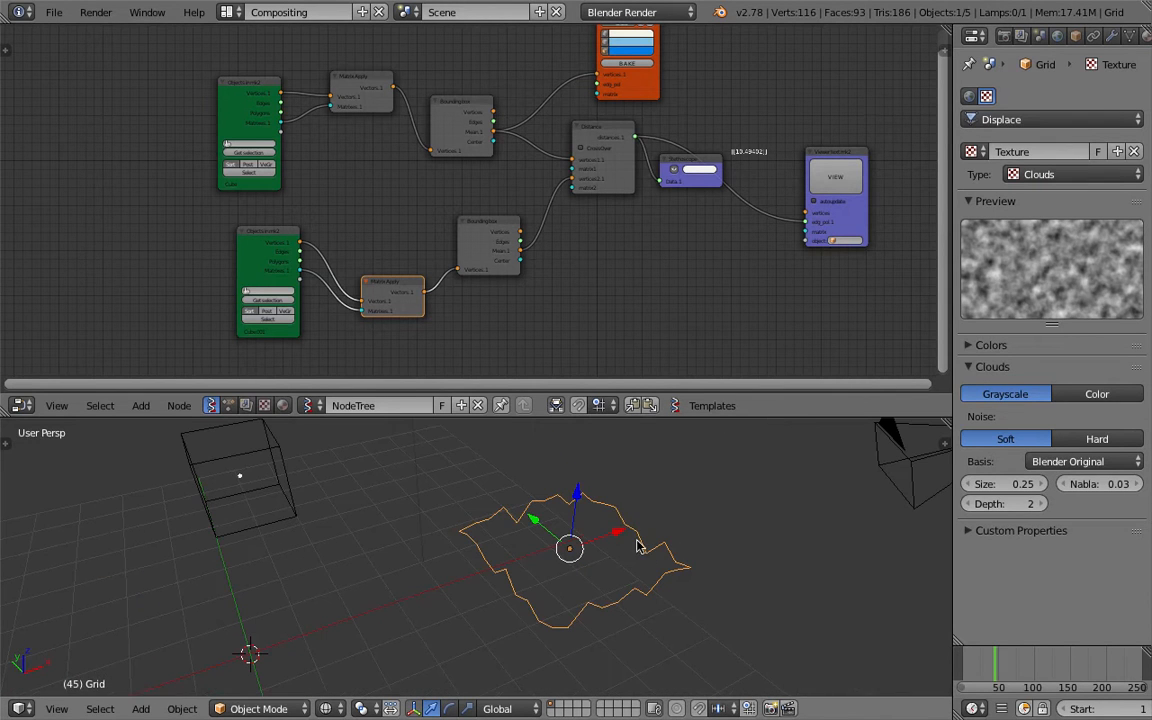
Set the grid's maximum draw type to Wire and enable its Wire and Draw All Edges display options
{"action": "left_click", "coordinate": [1075, 35]}
{"action": "left_click", "coordinate": [999, 590]}
{"action": "left_click", "coordinate": [993, 551]}
{"action": "middle_click_drag", "start_coordinate": [702, 557], "coordinate": [660, 556]}
{"action": "left_click", "coordinate": [990, 530]}
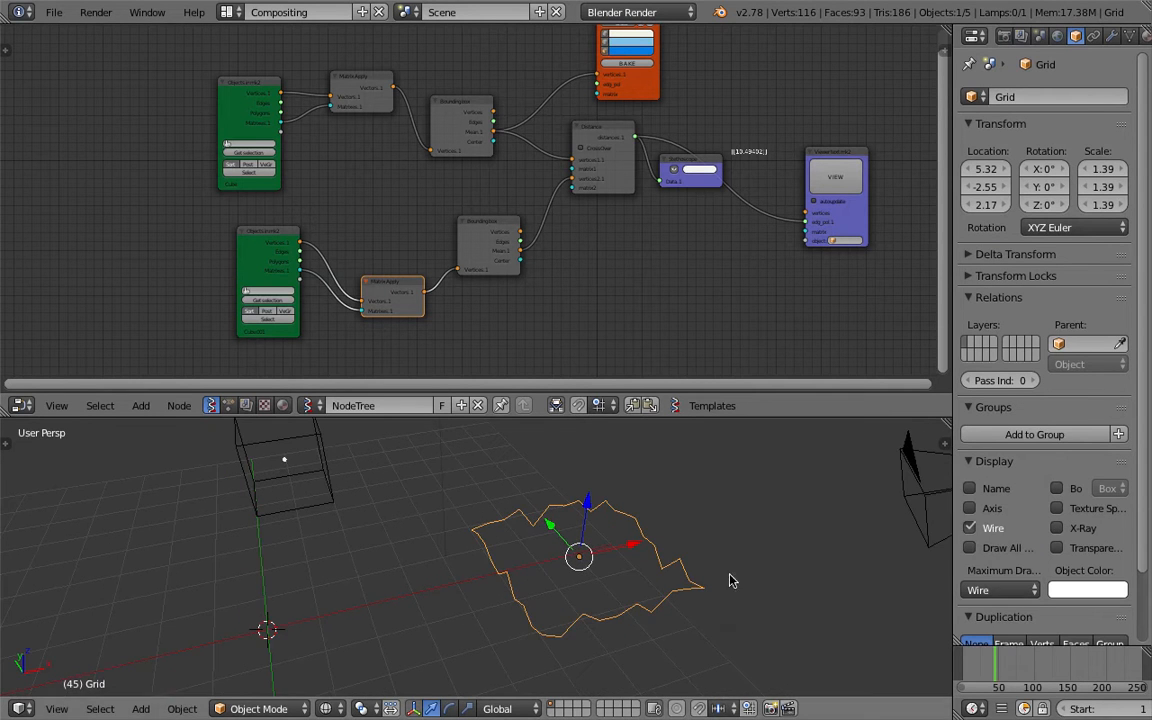
{"action": "left_click", "coordinate": [969, 547]}
{"action": "mouse_move", "coordinate": [907, 548]}
{"action": "middle_mouse_down"}
{"action": "mouse_move", "coordinate": [545, 489]}
{"action": "mouse_move", "coordinate": [620, 555]}
{"action": "mouse_move", "coordinate": [476, 540]}
{"action": "mouse_move", "coordinate": [540, 500]}
{"action": "middle_mouse_up"}
Lower the Displace modifier's strength to -0.7, and flatten the grid by setting it to 0
{"action": "left_click", "coordinate": [1111, 35]}
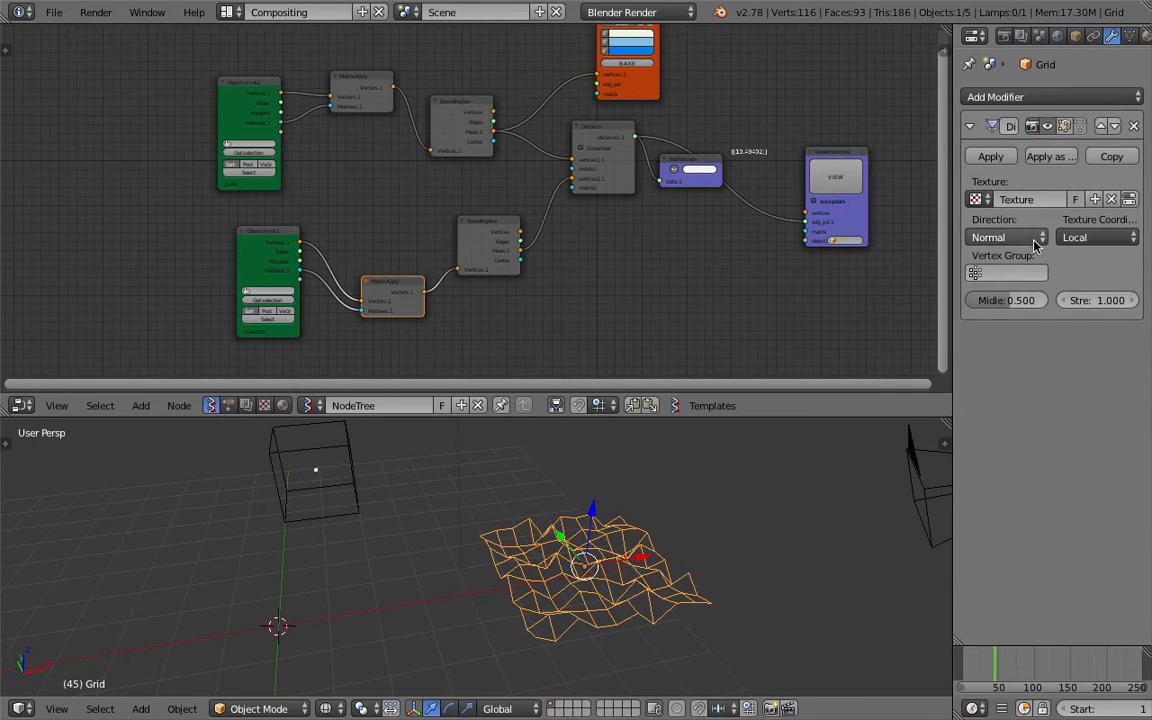
{"action": "mouse_move", "coordinate": [1099, 305]}
{"action": "left_mouse_down"}
{"action": "mouse_move", "coordinate": [1122, 303]}
{"action": "mouse_move", "coordinate": [1082, 302]}
{"action": "left_mouse_up"}
{"action": "left_click", "coordinate": [1107, 301]}
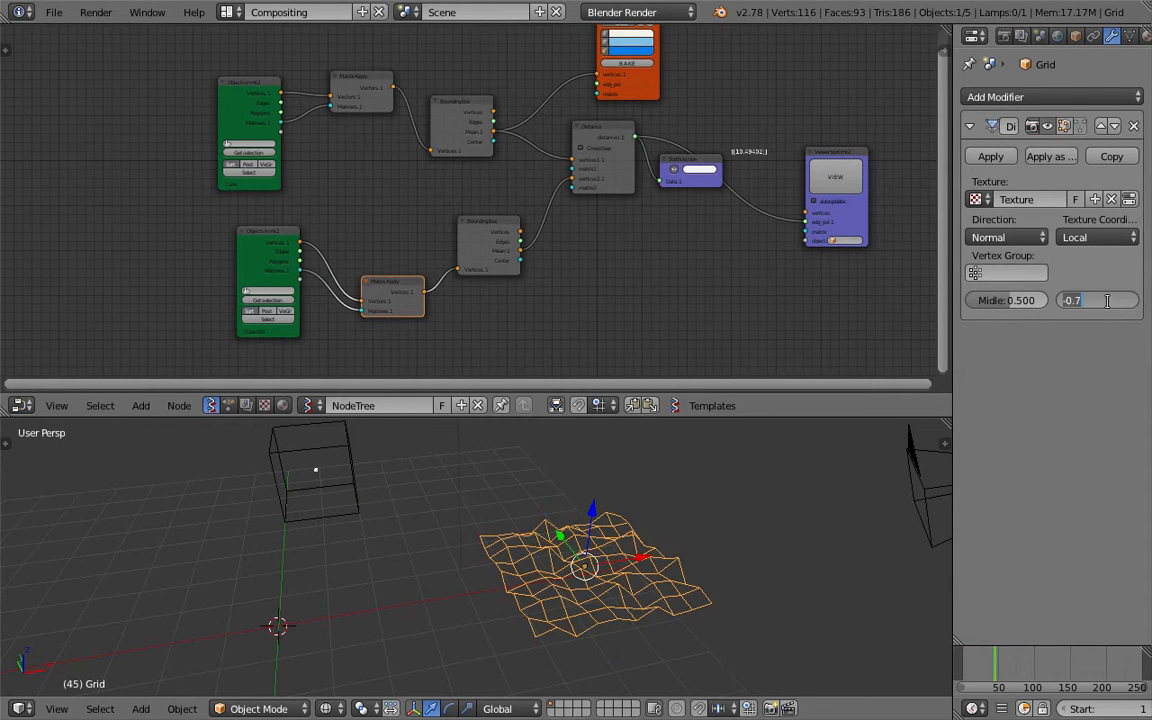
{"action": "type", "text": "0"}
{"action": "key", "text": "Return"}
{"action": "middle_click_drag", "start_coordinate": [692, 522], "coordinate": [586, 552]}
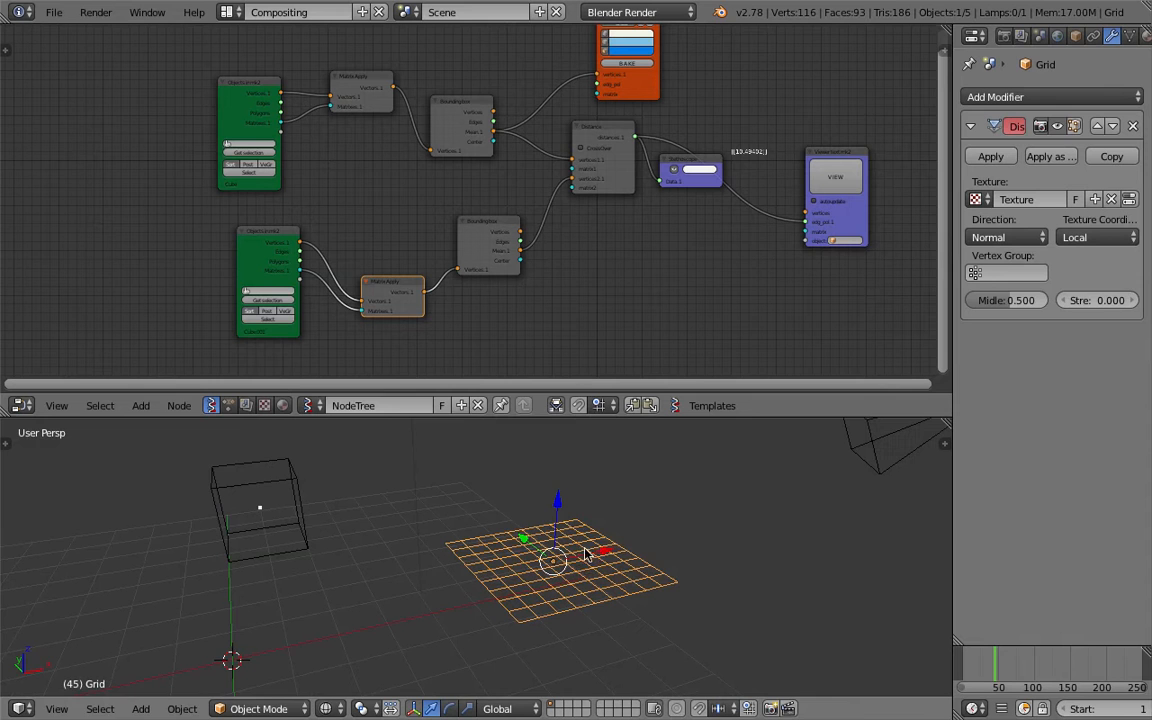
Set the Displace modifier's strength to 1 and its midlevel to 0
{"action": "left_click", "coordinate": [1098, 300]}
{"action": "type", "text": "1"}
{"action": "key", "text": "Return"}
{"action": "mouse_move", "coordinate": [777, 508]}
{"action": "middle_mouse_down"}
{"action": "mouse_move", "coordinate": [738, 483]}
{"action": "mouse_move", "coordinate": [607, 503]}
{"action": "mouse_move", "coordinate": [768, 516]}
{"action": "middle_mouse_up"}
{"action": "left_click_drag", "start_coordinate": [1010, 301], "coordinate": [975, 306]}
{"action": "middle_click_drag", "start_coordinate": [655, 484], "coordinate": [684, 499]}
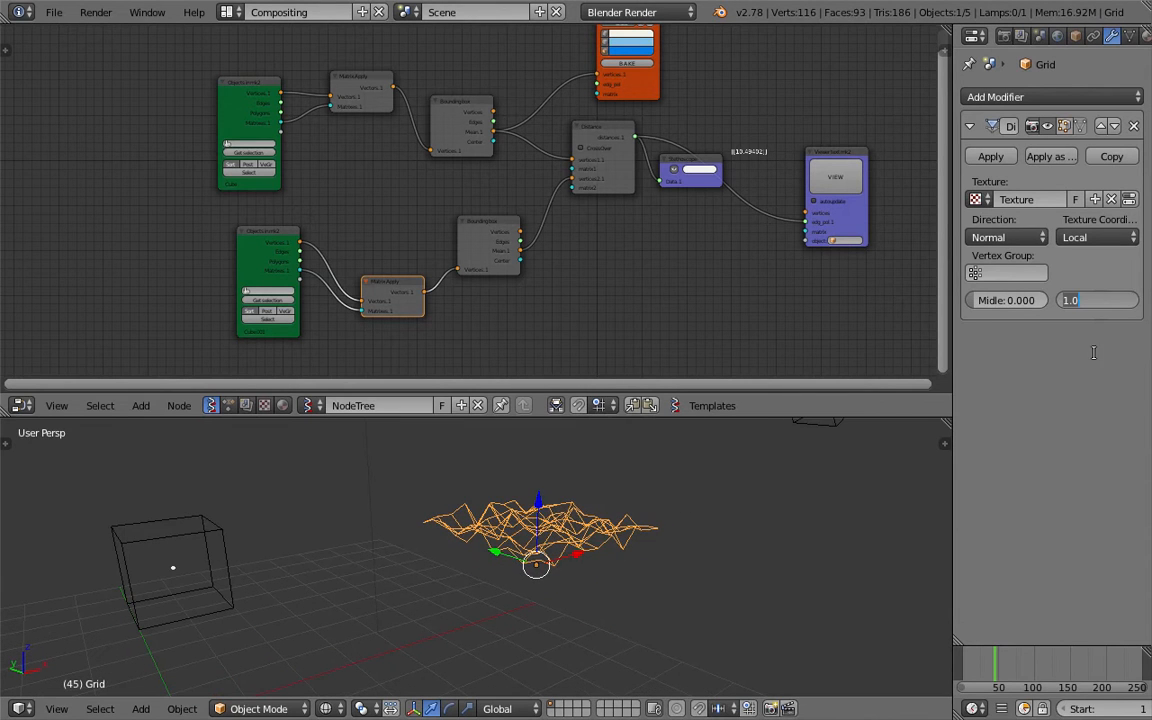
Try a Displace strength of 0 on the grid and restore it to 1
{"action": "type", "text": "0"}
{"action": "key", "text": "Return"}
{"action": "key", "text": "Return"}
{"action": "middle_click_drag", "start_coordinate": [715, 535], "coordinate": [689, 561]}
{"action": "scroll", "coordinate": [456, 149], "scroll_direction": "down", "scroll_amount": 4}
{"action": "scroll", "coordinate": [470, 156], "scroll_direction": "up", "scroll_amount": 3}
Duplicate the Cube.001 Objects in mk2 node and place the copy in an empty area of the node tree
{"action": "left_click_drag", "start_coordinate": [430, 163], "coordinate": [404, 168]}
{"action": "middle_click_drag", "start_coordinate": [604, 550], "coordinate": [571, 566]}
{"action": "middle_click_drag", "start_coordinate": [560, 304], "coordinate": [524, 138]}
{"action": "scroll", "coordinate": [524, 138], "scroll_direction": "down", "scroll_amount": 2}
{"action": "middle_click_drag", "start_coordinate": [397, 252], "coordinate": [486, 269]}
{"action": "key", "text": "shift+d"}
{"action": "left_click", "coordinate": [614, 231]}
{"action": "middle_click_drag", "start_coordinate": [568, 206], "coordinate": [465, 116]}
{"action": "scroll", "coordinate": [465, 116], "scroll_direction": "up", "scroll_amount": 2}
{"action": "middle_click_drag", "start_coordinate": [508, 173], "coordinate": [468, 112]}
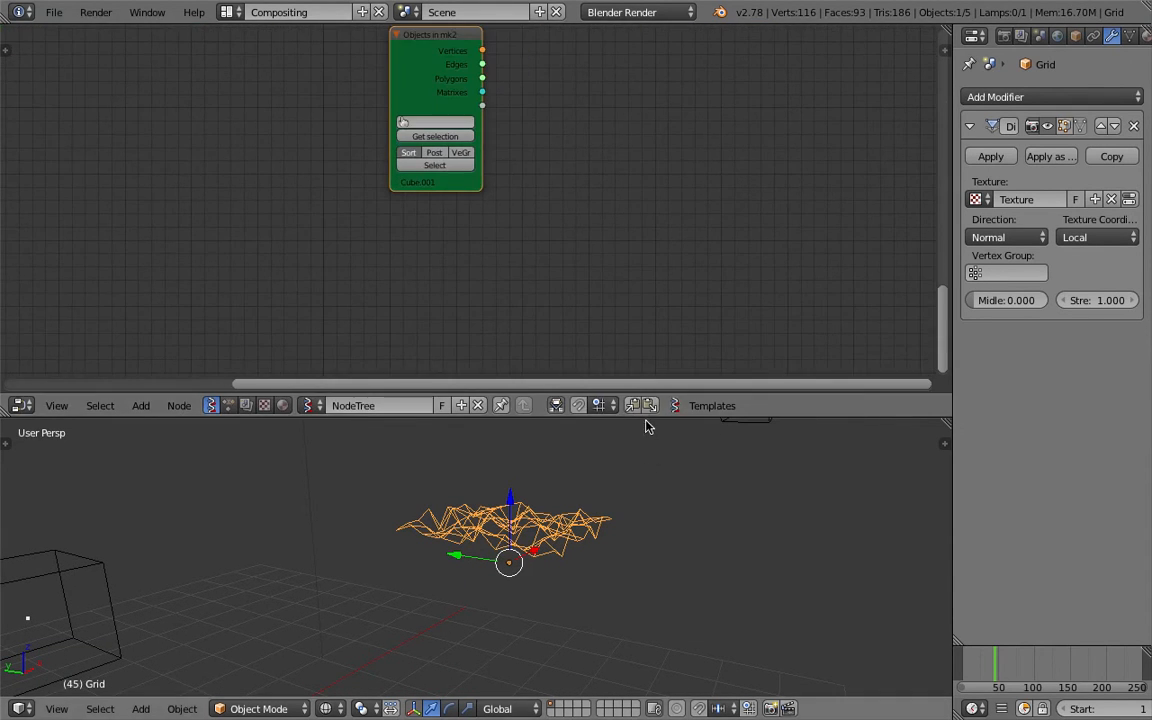
Duplicate the copied Objects in mk2 node directly below itself, and load the selected Grid object into both copies
{"action": "left_click_drag", "start_coordinate": [645, 417], "coordinate": [645, 503]}
{"action": "key", "text": "shift+d"}
{"action": "left_click", "coordinate": [547, 444]}
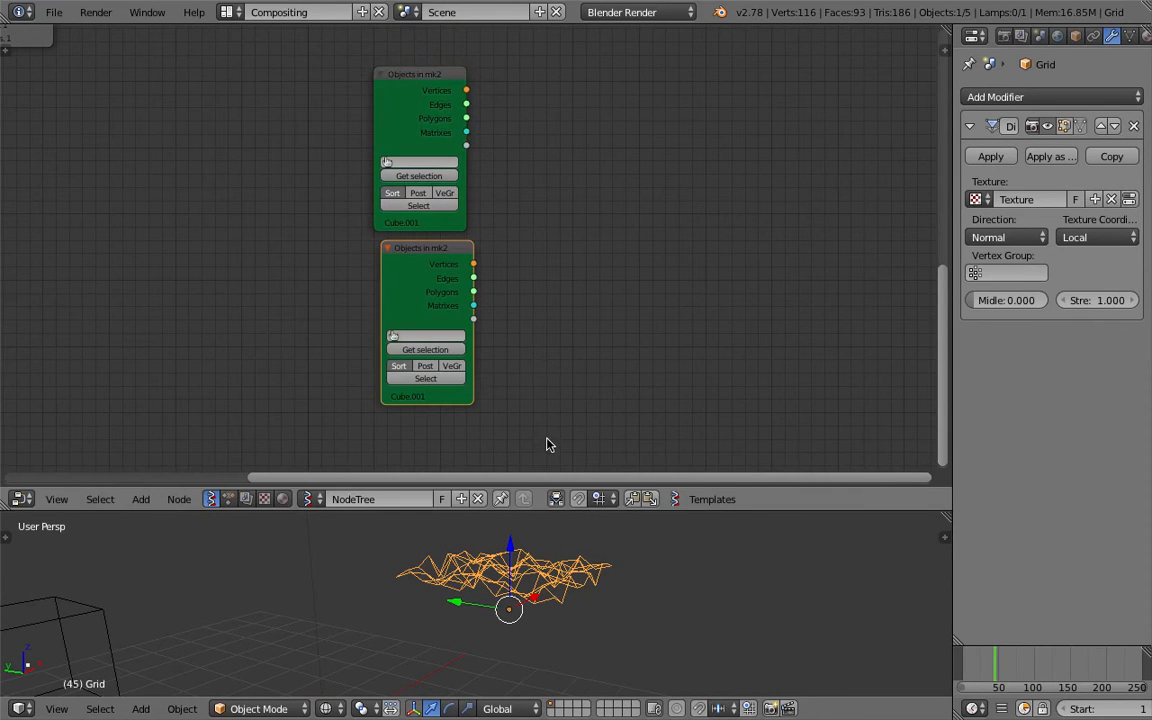
{"action": "left_click", "coordinate": [432, 177]}
{"action": "left_click", "coordinate": [438, 350]}
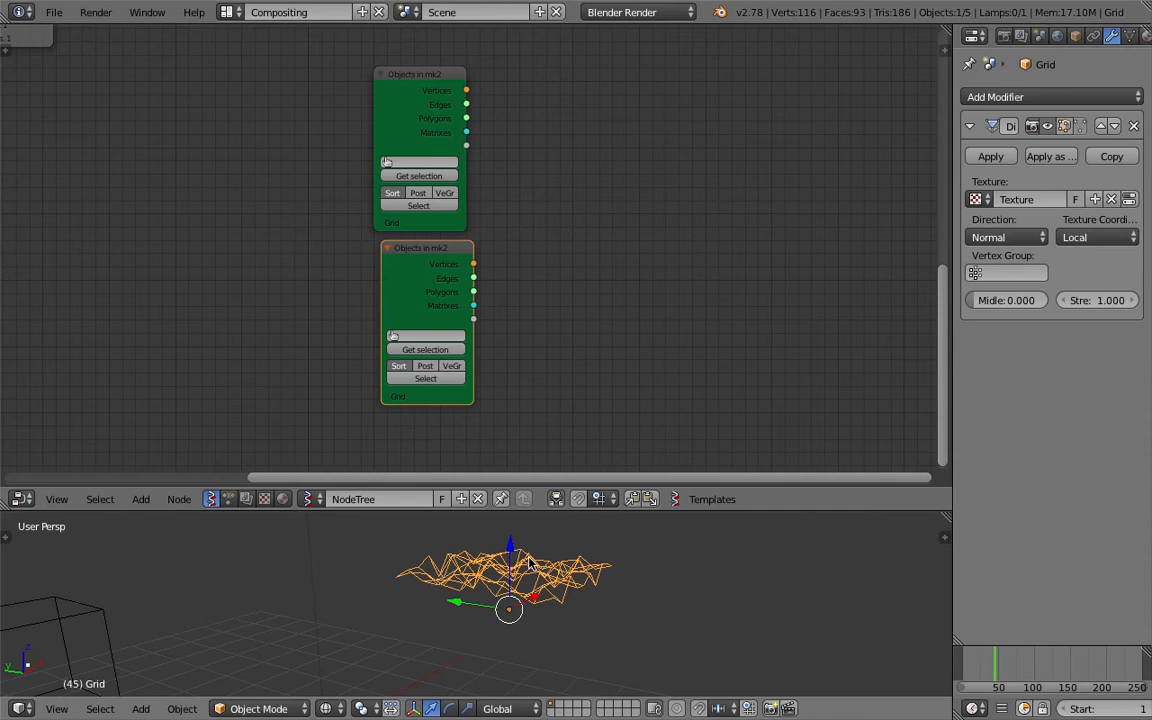
Enable Post on the lower Objects in mk2 node and add a Distance node beside the two grid nodes
{"action": "scroll", "coordinate": [510, 325], "scroll_direction": "up", "scroll_amount": 1}
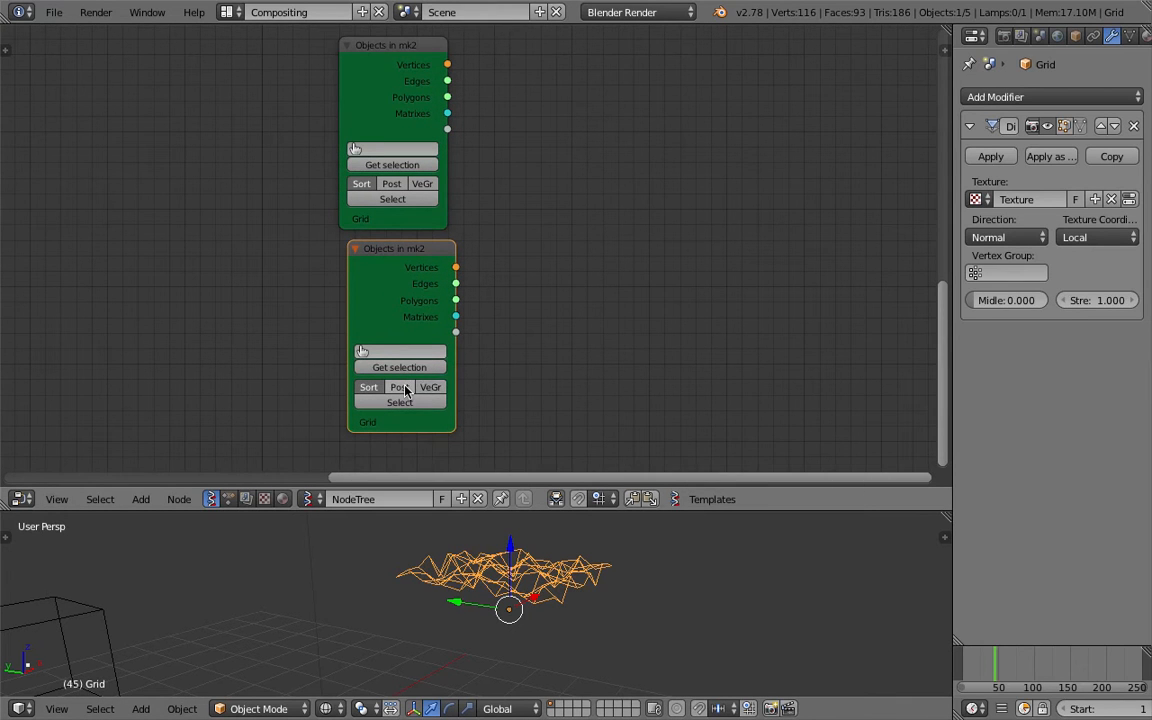
{"action": "key", "text": "shift+a"}
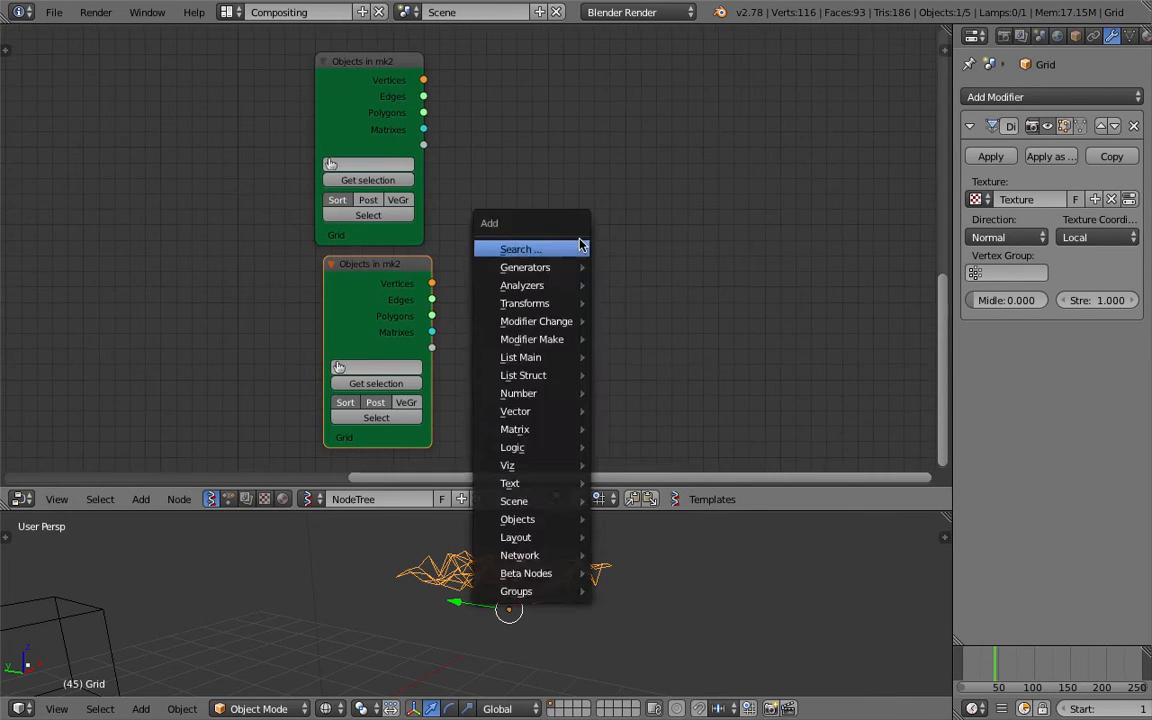
{"action": "left_click", "coordinate": [577, 245]}
{"action": "type", "text": "dis"}
{"action": "key", "text": "Return"}
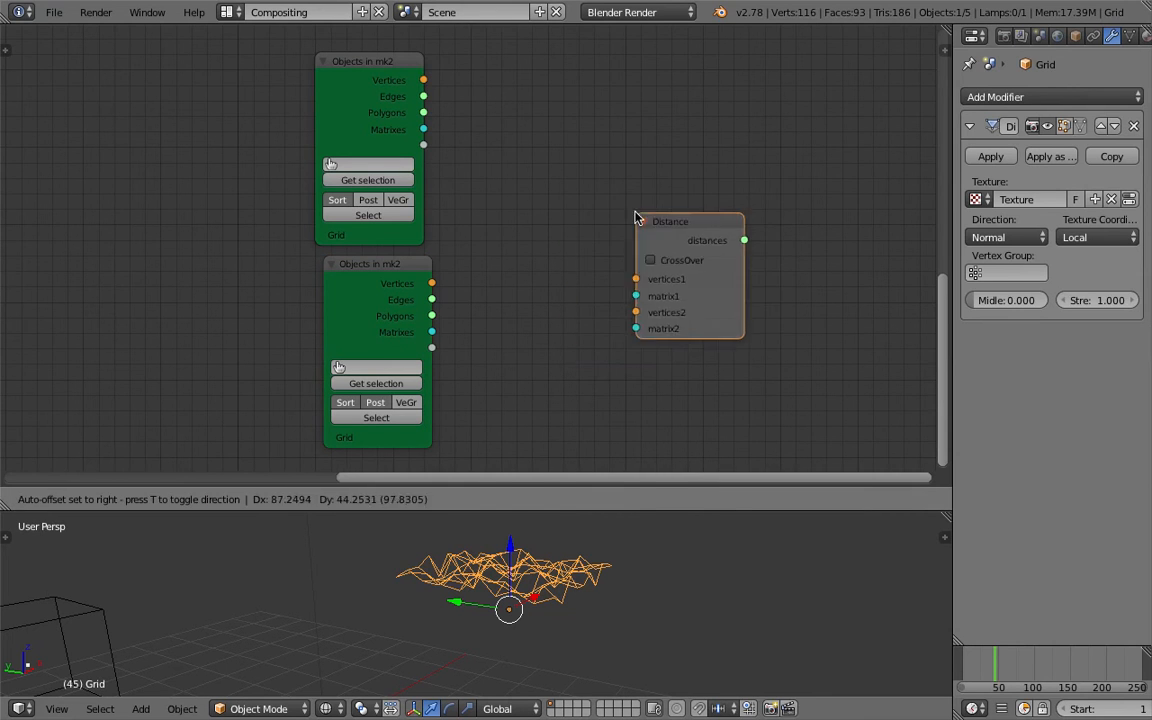
{"action": "left_click", "coordinate": [630, 194]}
Connect the upper grid's vertices and matrixes to vertices1 and matrix1 of the Distance node, and the lower grid's to vertices2 and matrix2
{"action": "left_click_drag", "start_coordinate": [428, 79], "coordinate": [680, 249]}
{"action": "left_click_drag", "start_coordinate": [424, 129], "coordinate": [563, 227]}
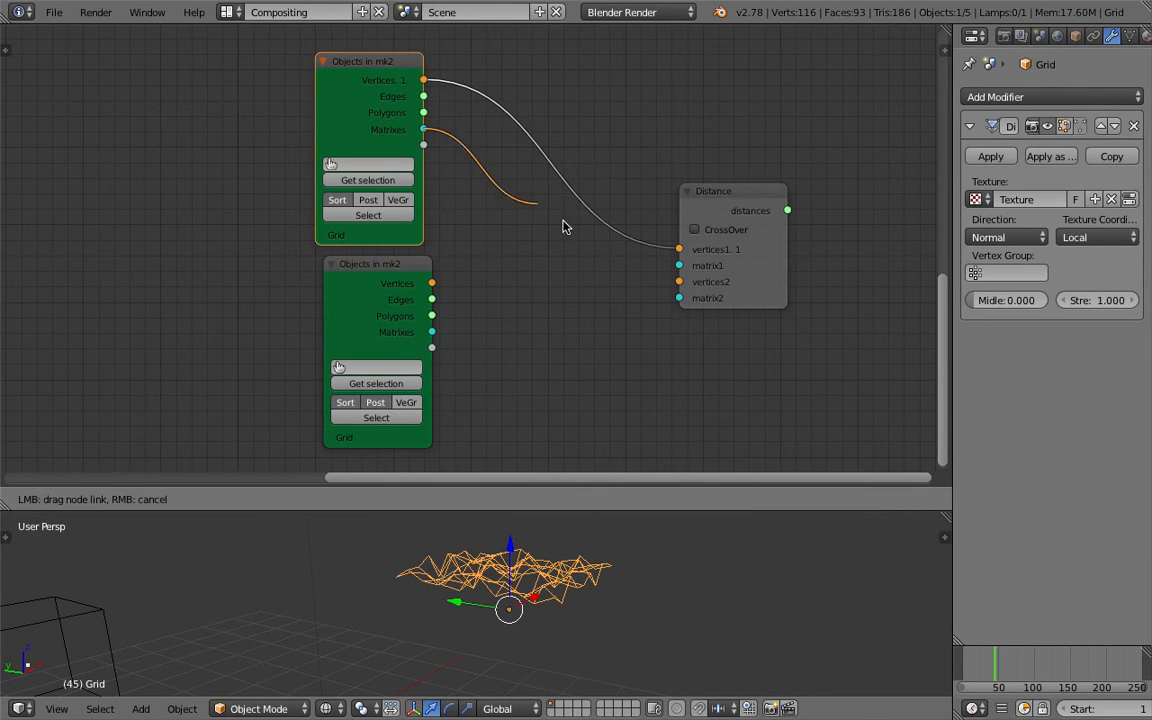
{"action": "left_click_drag", "start_coordinate": [657, 266], "coordinate": [679, 265]}
{"action": "left_click_drag", "start_coordinate": [433, 284], "coordinate": [432, 331]}
Add a Stethoscope node after the Distance node and feed the distances output into it
{"action": "middle_click_drag", "start_coordinate": [742, 130], "coordinate": [452, 151]}
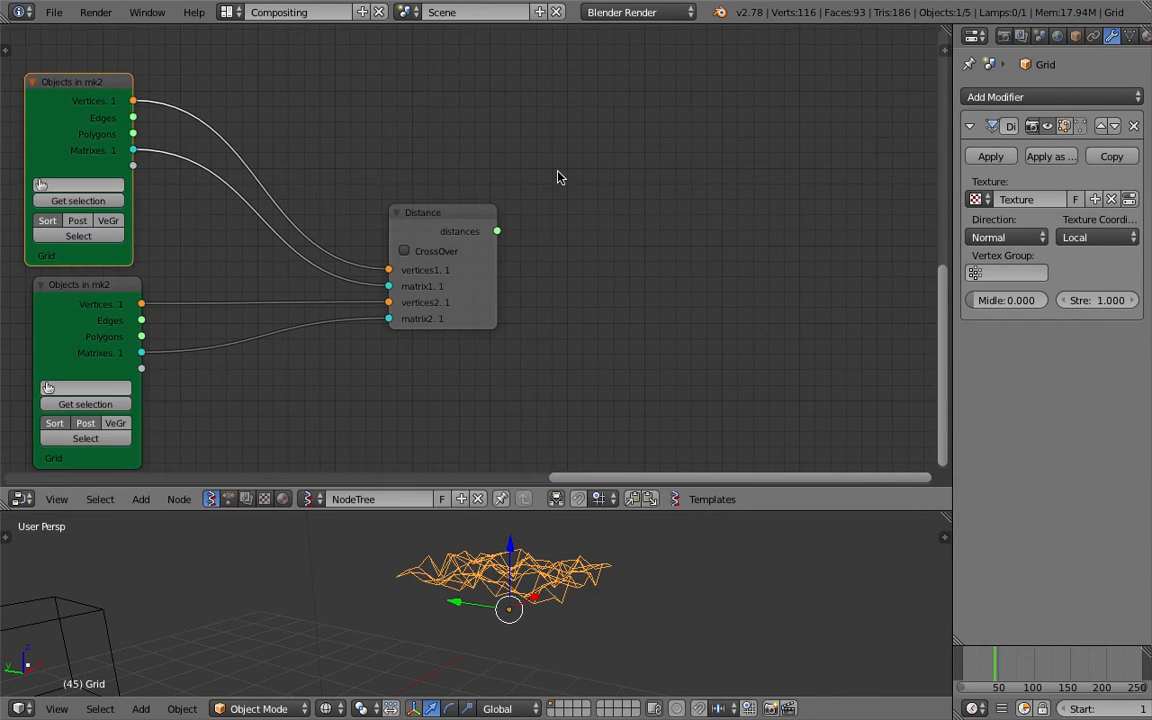
{"action": "key", "text": "shift+a"}
{"action": "left_click", "coordinate": [569, 177]}
{"action": "type", "text": "ste"}
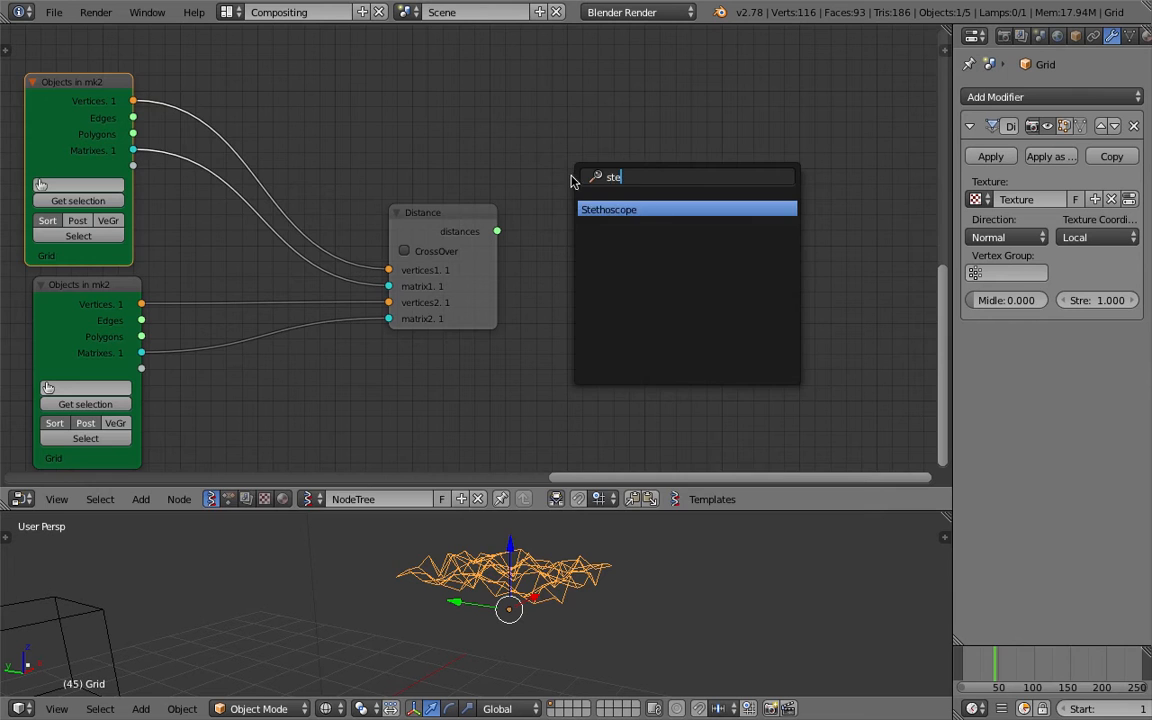
{"action": "key", "text": "Return"}
{"action": "left_click", "coordinate": [572, 182]}
{"action": "left_click_drag", "start_coordinate": [496, 231], "coordinate": [571, 223]}
{"action": "scroll", "coordinate": [543, 110], "scroll_direction": "up", "scroll_amount": 2}
{"action": "scroll", "coordinate": [700, 300], "scroll_direction": "down", "scroll_amount": 1}
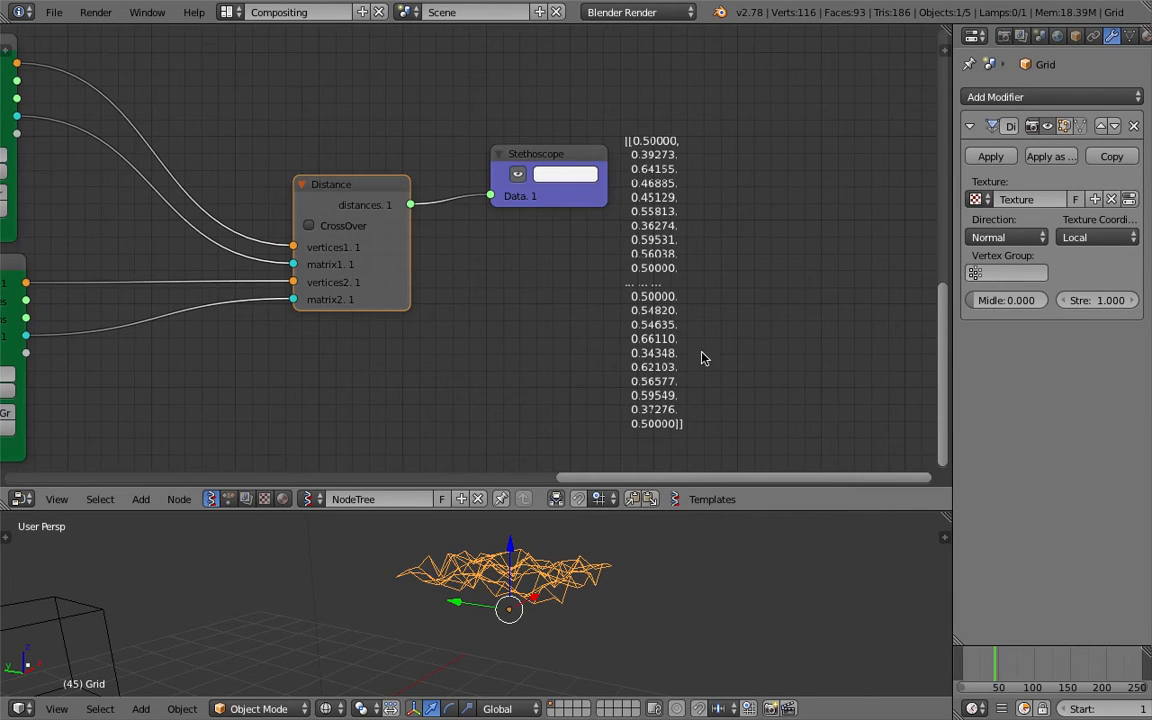
Try Displace strengths of 0.9 and 0 while the animation plays, and restore the strength to 1
{"action": "left_click_drag", "start_coordinate": [1098, 300], "coordinate": [1097, 300]}
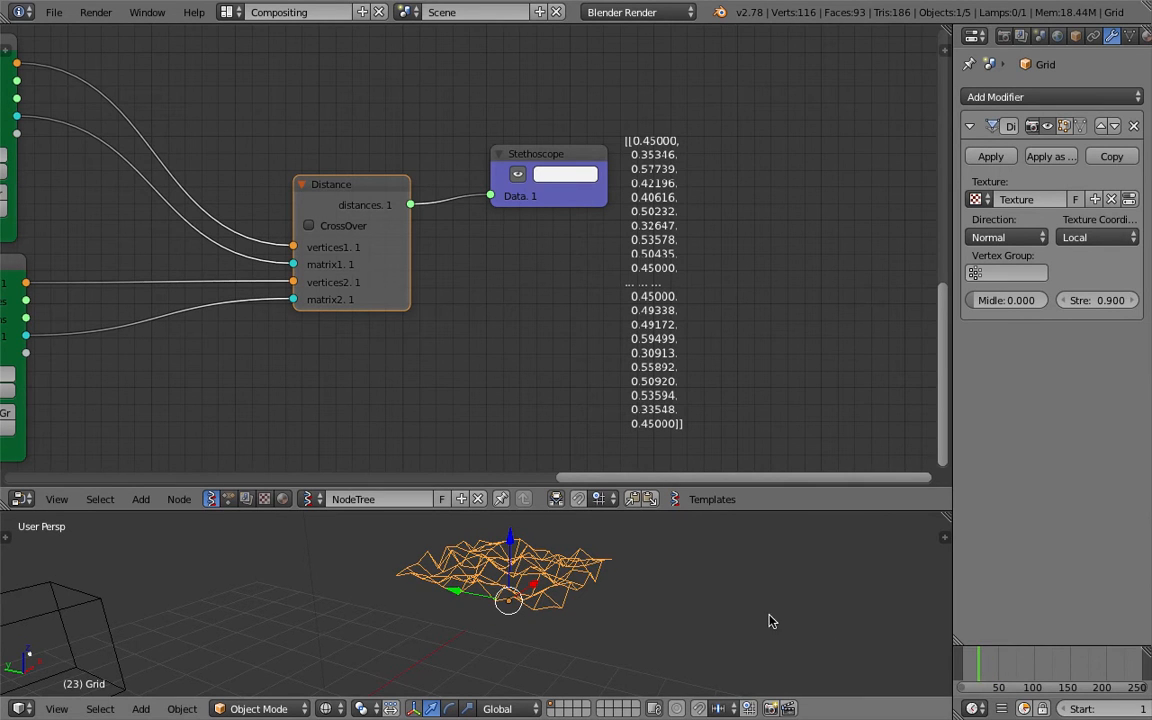
{"action": "key", "text": "alt+a"}
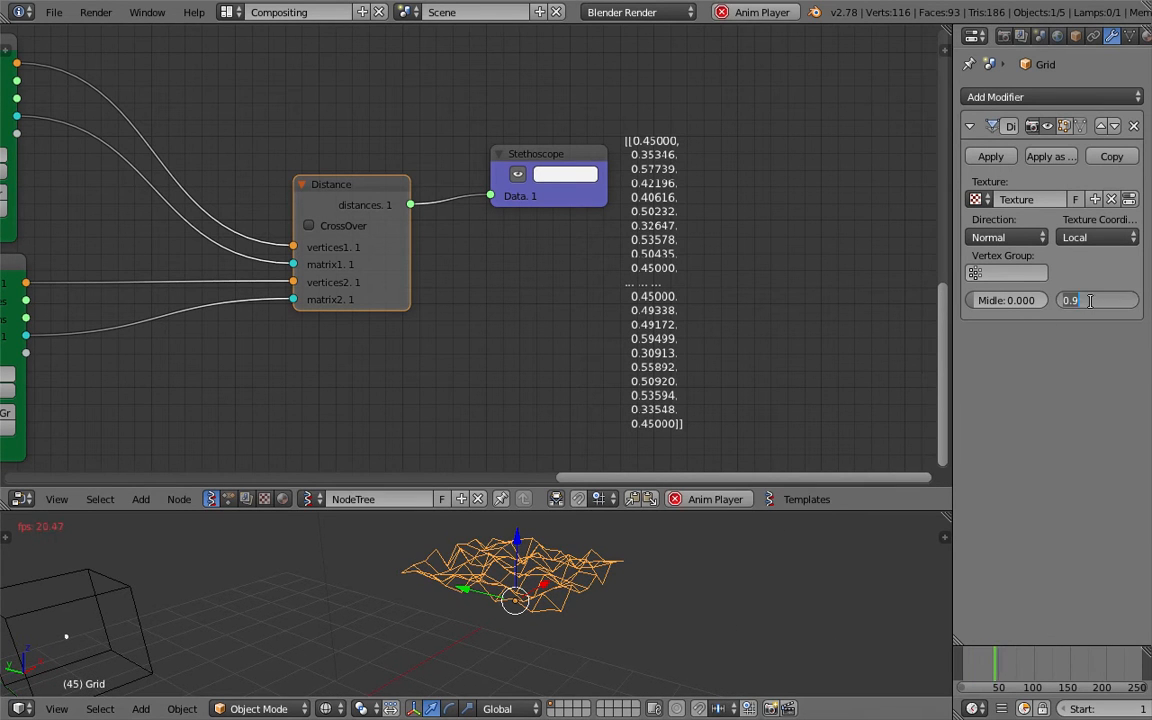
{"action": "type", "text": "0"}
{"action": "key", "text": "Return"}
{"action": "left_click_drag", "start_coordinate": [1098, 300], "coordinate": [1108, 300]}
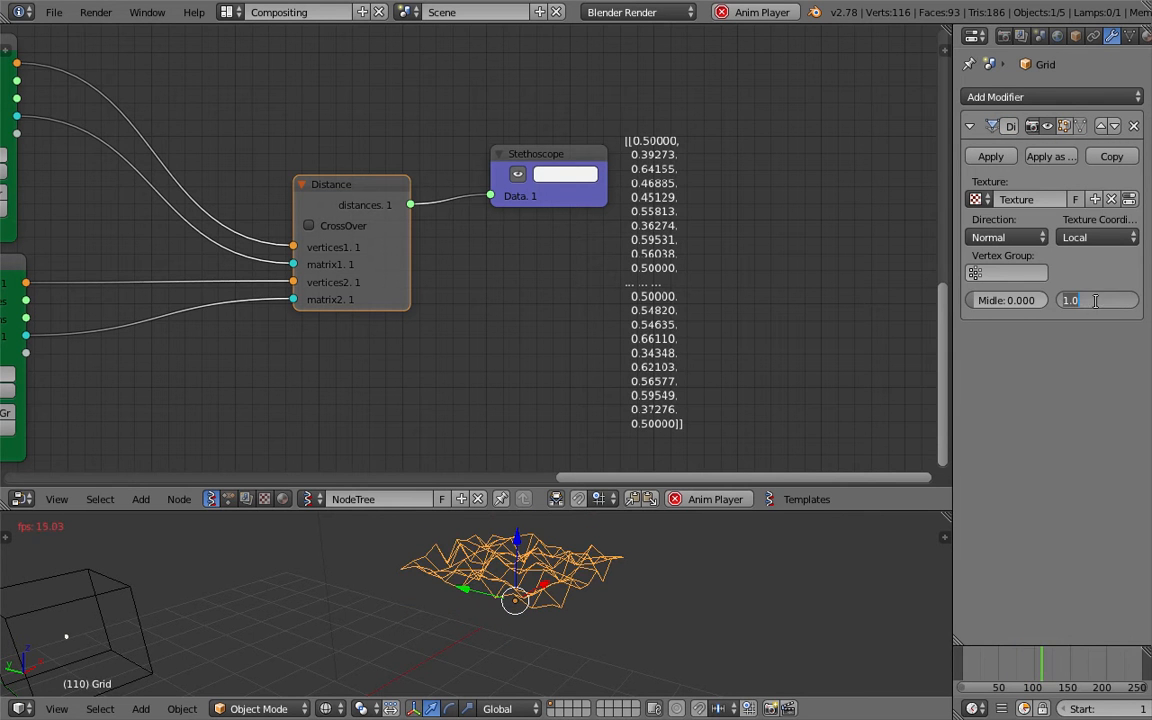
{"action": "key", "text": "Return"}
Move the Distance and Stethoscope nodes closer to the Objects in mk2 nodes and stop the animation playback
{"action": "middle_click_drag", "start_coordinate": [628, 545], "coordinate": [570, 550]}
{"action": "middle_click_drag", "start_coordinate": [542, 363], "coordinate": [499, 391]}
{"action": "middle_click_drag", "start_coordinate": [560, 560], "coordinate": [485, 595]}
{"action": "middle_click_drag", "start_coordinate": [450, 382], "coordinate": [545, 328]}
{"action": "scroll", "coordinate": [546, 300], "scroll_direction": "down", "scroll_amount": 2}
{"action": "left_click_drag", "start_coordinate": [443, 183], "coordinate": [368, 158]}
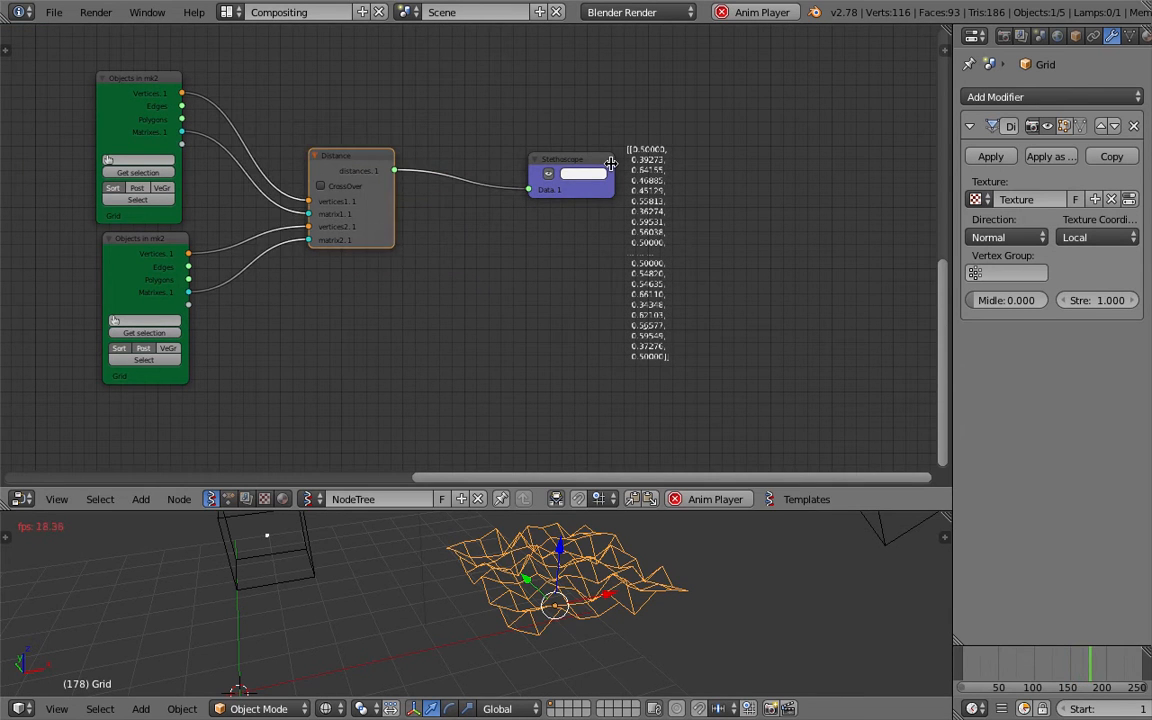
{"action": "left_click_drag", "start_coordinate": [566, 160], "coordinate": [529, 150]}
{"action": "key", "text": "Escape"}
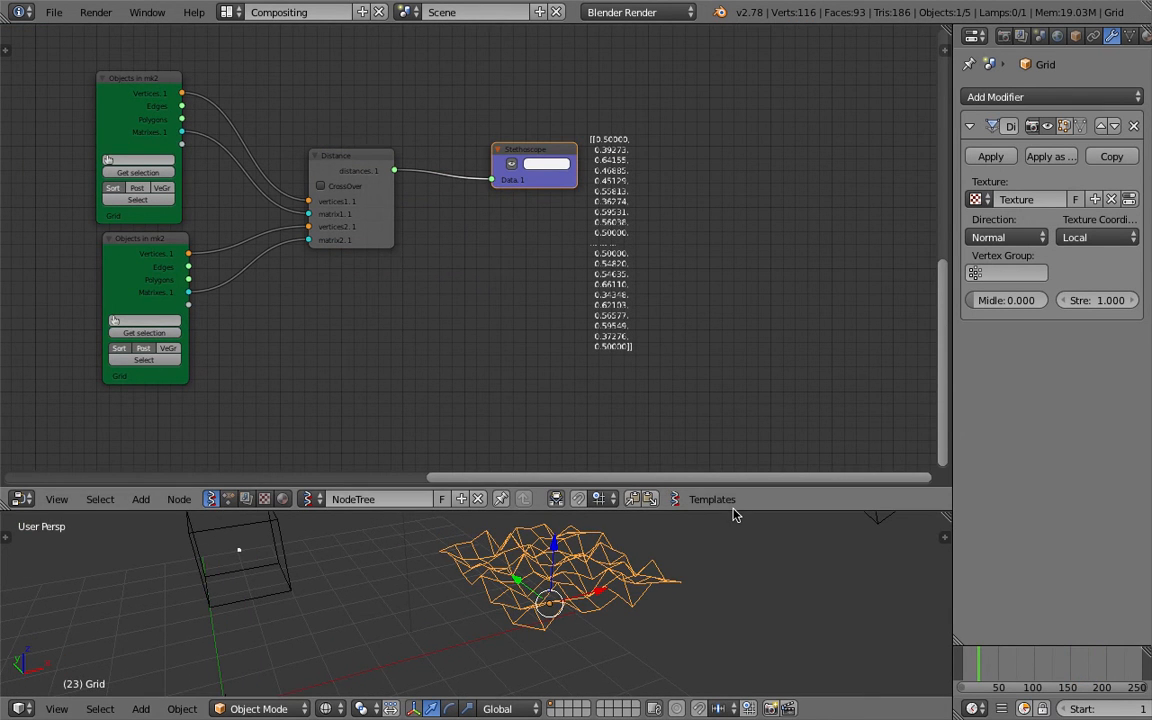
Enlarge the 3D view slightly against the node editor and frame the cube, grid and camera in it
{"action": "left_click_drag", "start_coordinate": [733, 490], "coordinate": [733, 310]}
{"action": "middle_click_drag", "start_coordinate": [733, 340], "coordinate": [614, 486]}
{"action": "scroll", "coordinate": [650, 495], "scroll_direction": "down", "scroll_amount": 3}
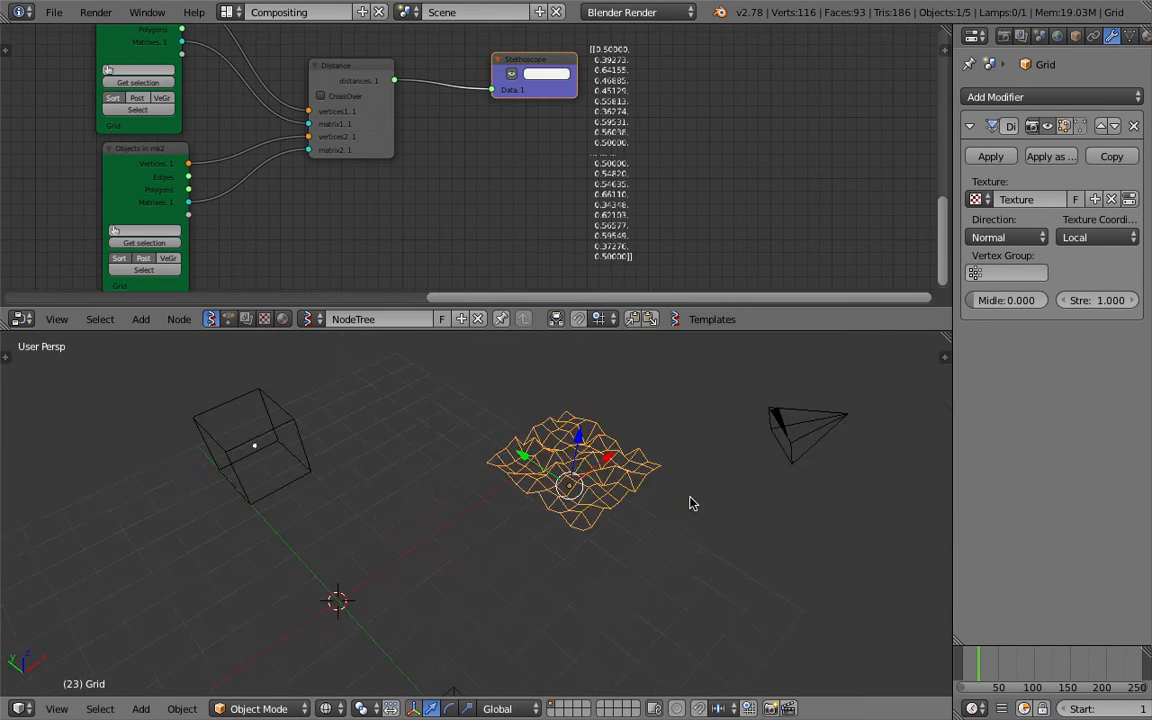
{"action": "scroll", "coordinate": [368, 185], "scroll_direction": "up", "scroll_amount": 1, "text": "shift"}
{"action": "scroll", "coordinate": [496, 221], "scroll_direction": "up", "scroll_amount": 1, "text": "shift"}
{"action": "left_click_drag", "start_coordinate": [610, 331], "coordinate": [604, 478]}
{"action": "middle_click_drag", "start_coordinate": [362, 590], "coordinate": [294, 564]}
{"action": "scroll", "coordinate": [470, 240], "scroll_direction": "down", "scroll_amount": 1}
{"action": "scroll", "coordinate": [470, 240], "scroll_direction": "up", "scroll_amount": 1, "text": "shift"}
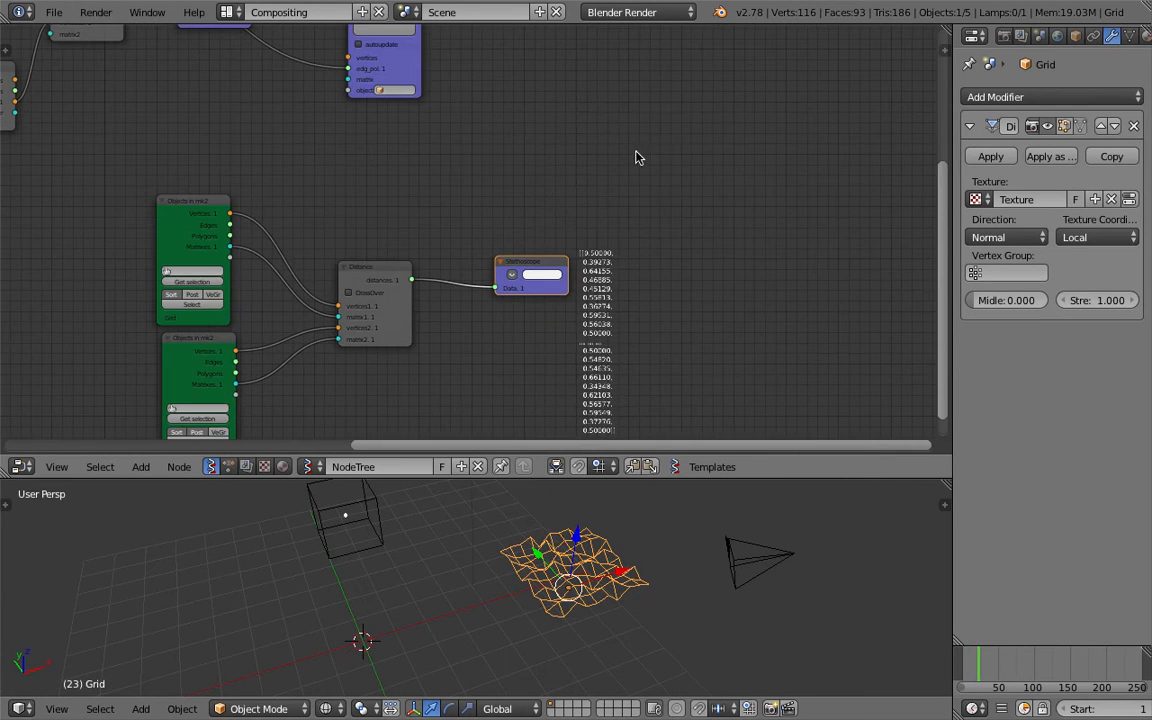
Add a Sphere node and a Viewer Draw node in the empty space above and beyond the Stethoscope
{"action": "key", "text": "shift+a"}
{"action": "left_click", "coordinate": [656, 151]}
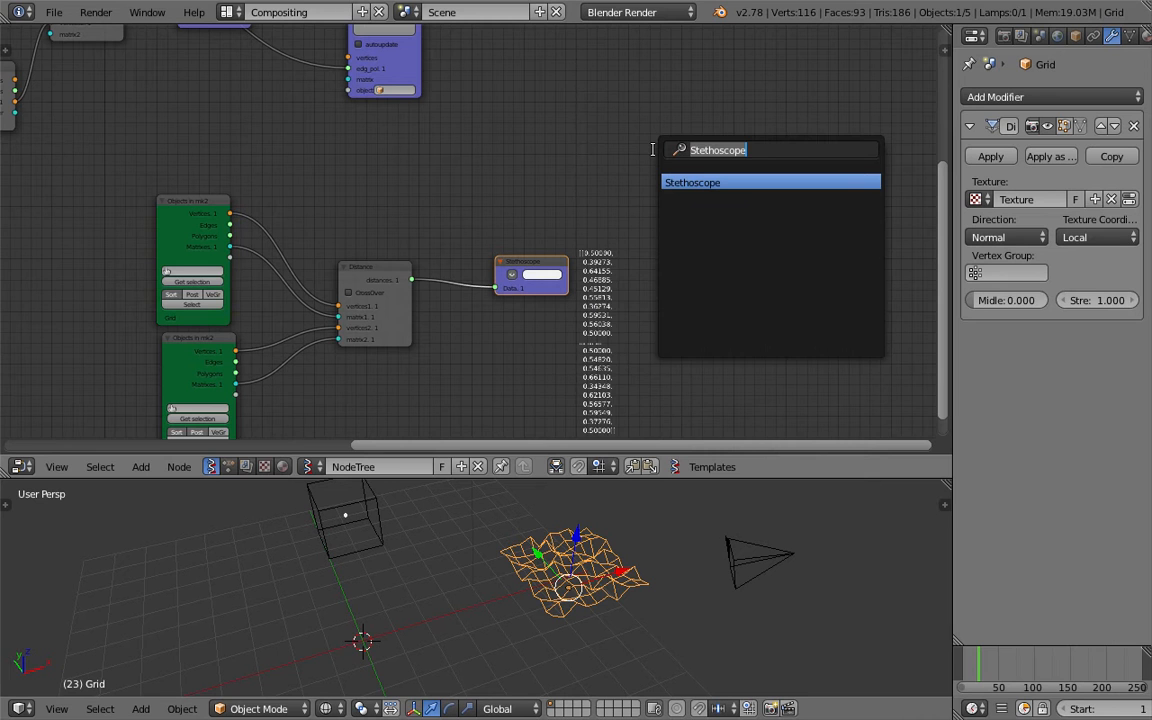
{"action": "type", "text": "sph"}
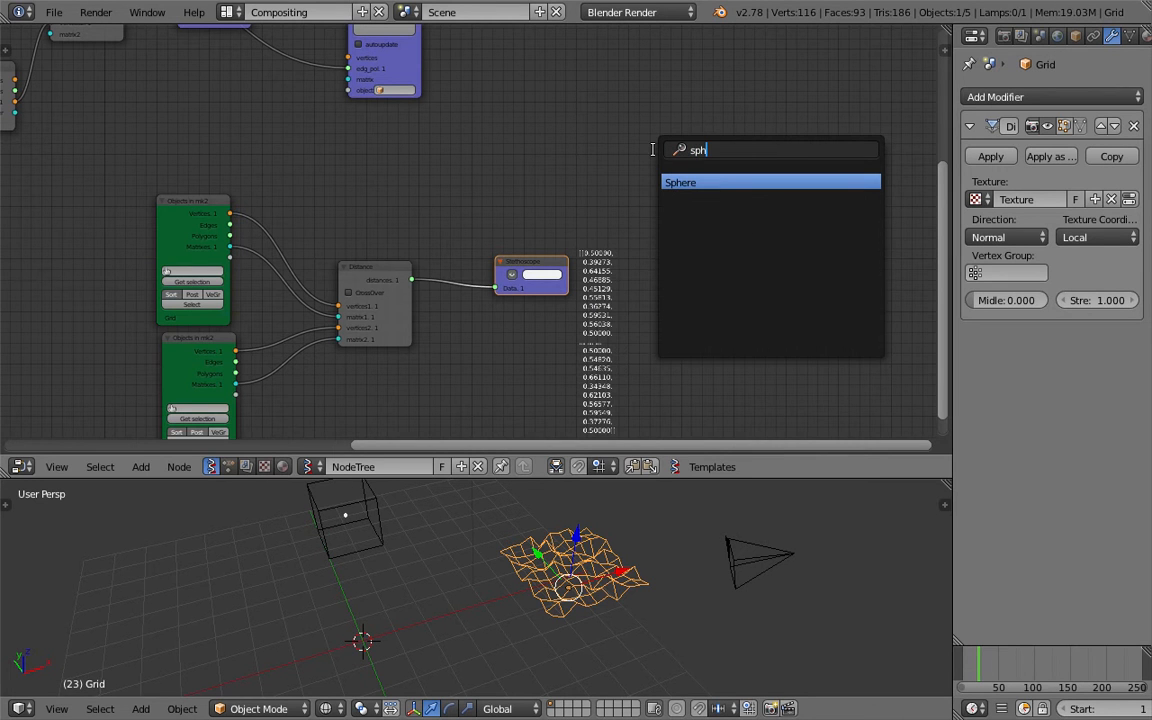
{"action": "key", "text": "Return"}
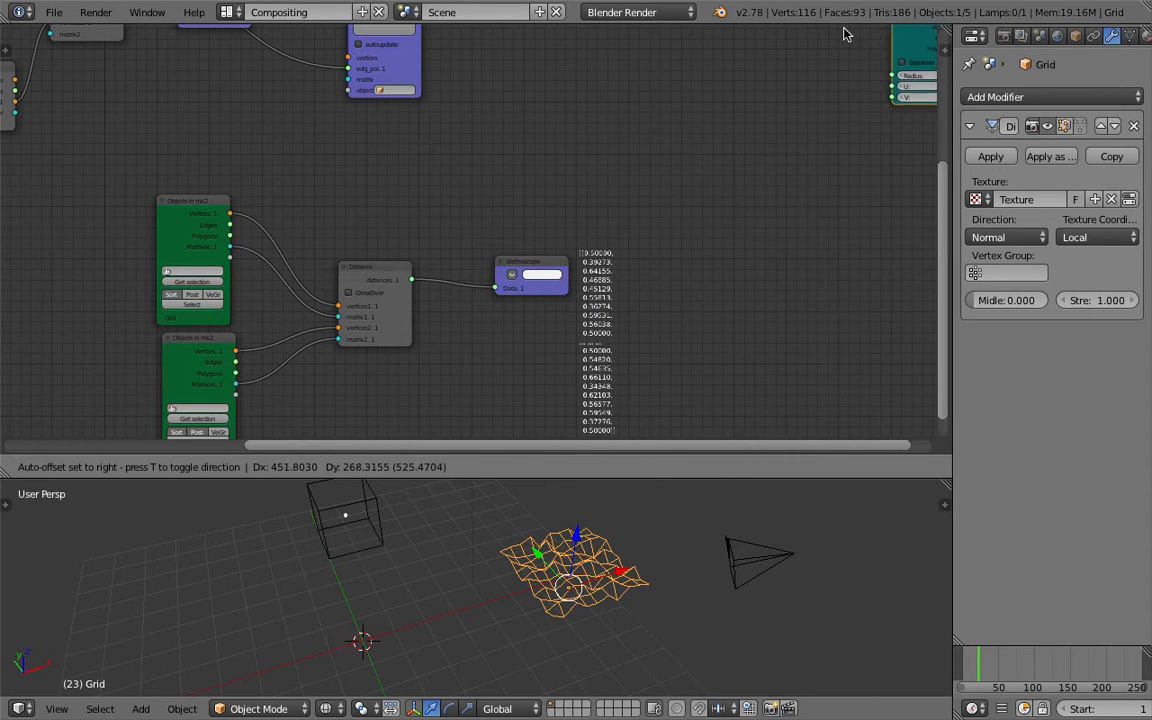
{"action": "left_click", "coordinate": [707, 159]}
{"action": "key", "text": "shift+a"}
{"action": "left_click", "coordinate": [706, 154]}
{"action": "type", "text": "view"}
{"action": "key", "text": "Return"}
{"action": "left_click", "coordinate": [722, 163]}
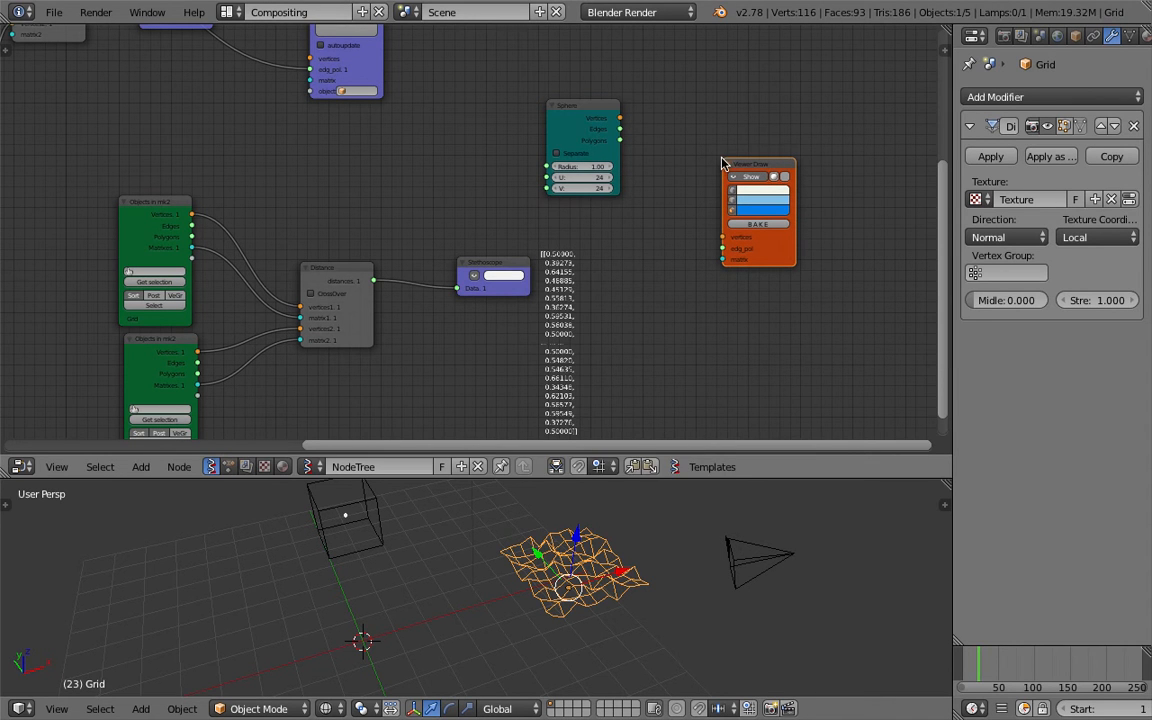
Add a Matrix in node located by the upper grid's vertices, and wire its matrix plus the sphere's vertices and polygons into Viewer Draw
{"action": "key", "text": "shift+a"}
{"action": "left_click", "coordinate": [556, 293]}
{"action": "type", "text": "matrix i"}
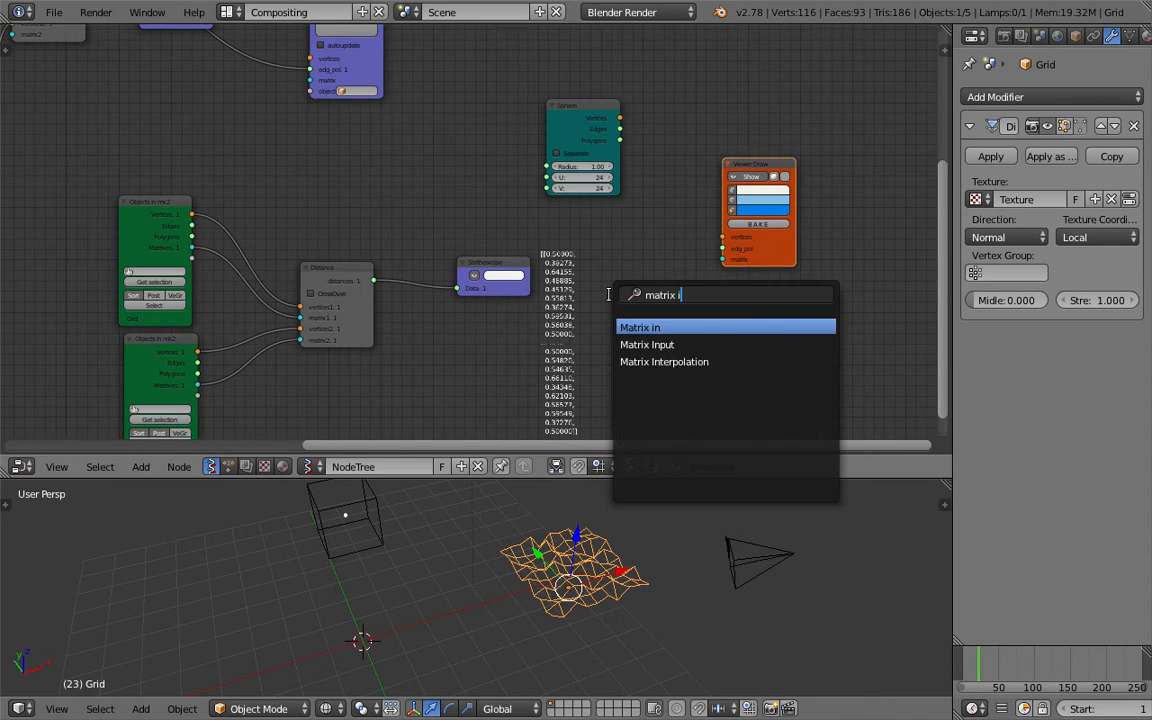
{"action": "key", "text": "Return"}
{"action": "left_click", "coordinate": [622, 266]}
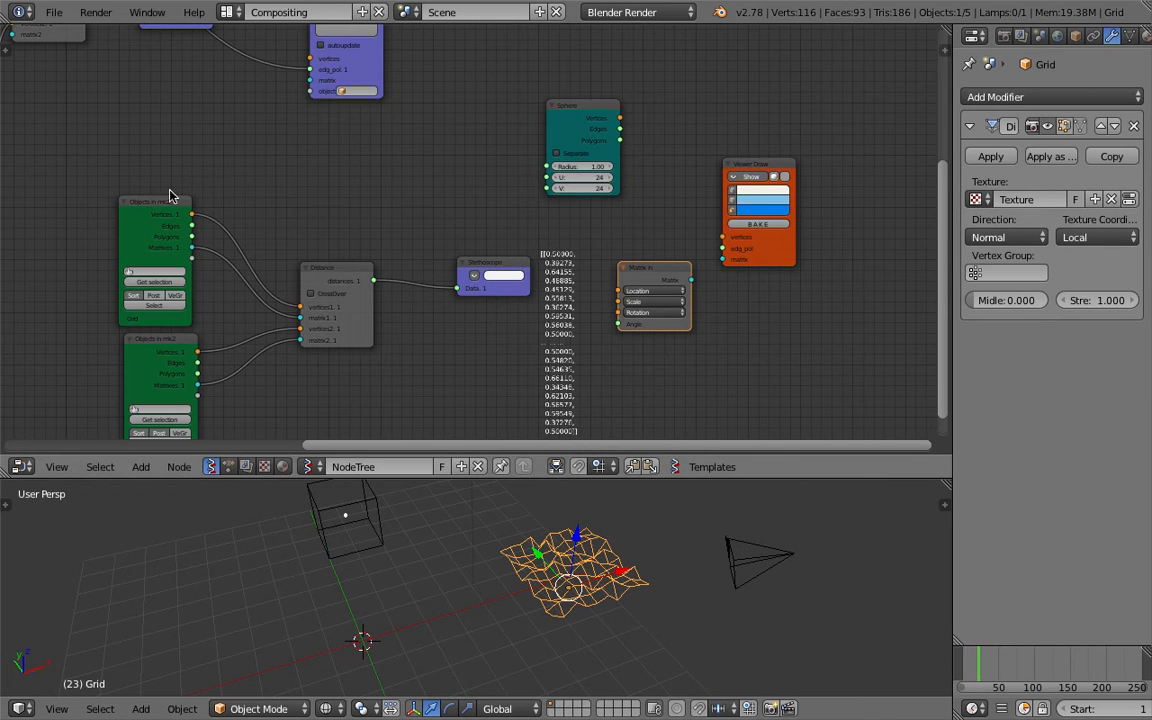
{"action": "mouse_move", "coordinate": [195, 217]}
{"action": "left_mouse_down"}
{"action": "mouse_move", "coordinate": [476, 283]}
{"action": "mouse_move", "coordinate": [617, 273]}
{"action": "mouse_move", "coordinate": [668, 287]}
{"action": "mouse_move", "coordinate": [729, 241]}
{"action": "mouse_move", "coordinate": [620, 118]}
{"action": "mouse_move", "coordinate": [625, 147]}
{"action": "mouse_move", "coordinate": [724, 250]}
{"action": "left_mouse_up"}
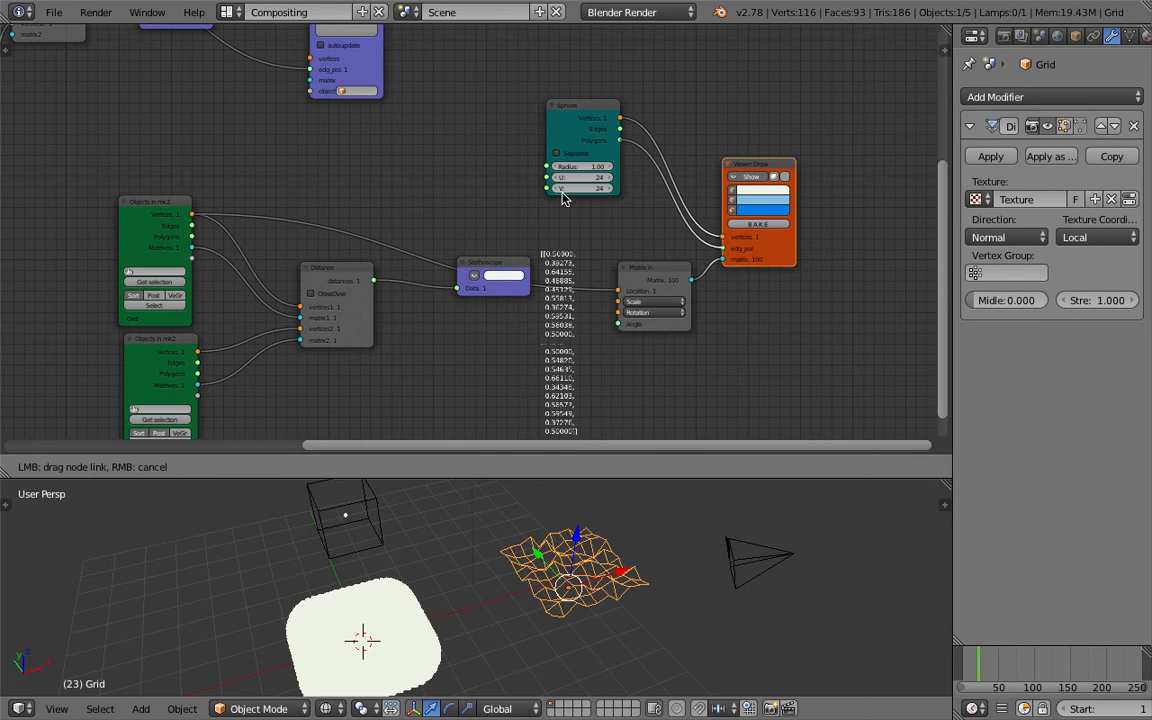
{"action": "left_click_drag", "start_coordinate": [563, 198], "coordinate": [563, 198]}
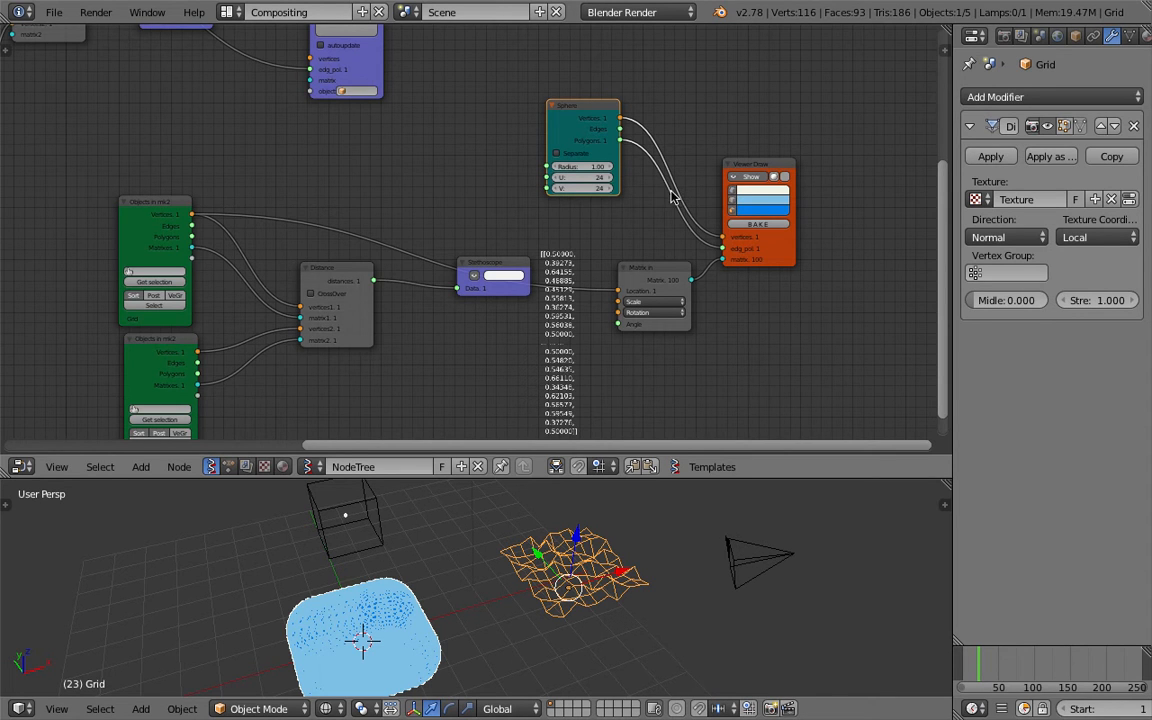
Set both the U and V divisions of the Sphere node to 8
{"action": "scroll", "coordinate": [660, 197], "scroll_direction": "up", "scroll_amount": 1}
{"action": "left_click_drag", "start_coordinate": [600, 173], "coordinate": [600, 185]}
{"action": "type", "text": "8"}
{"action": "key", "text": "Return"}
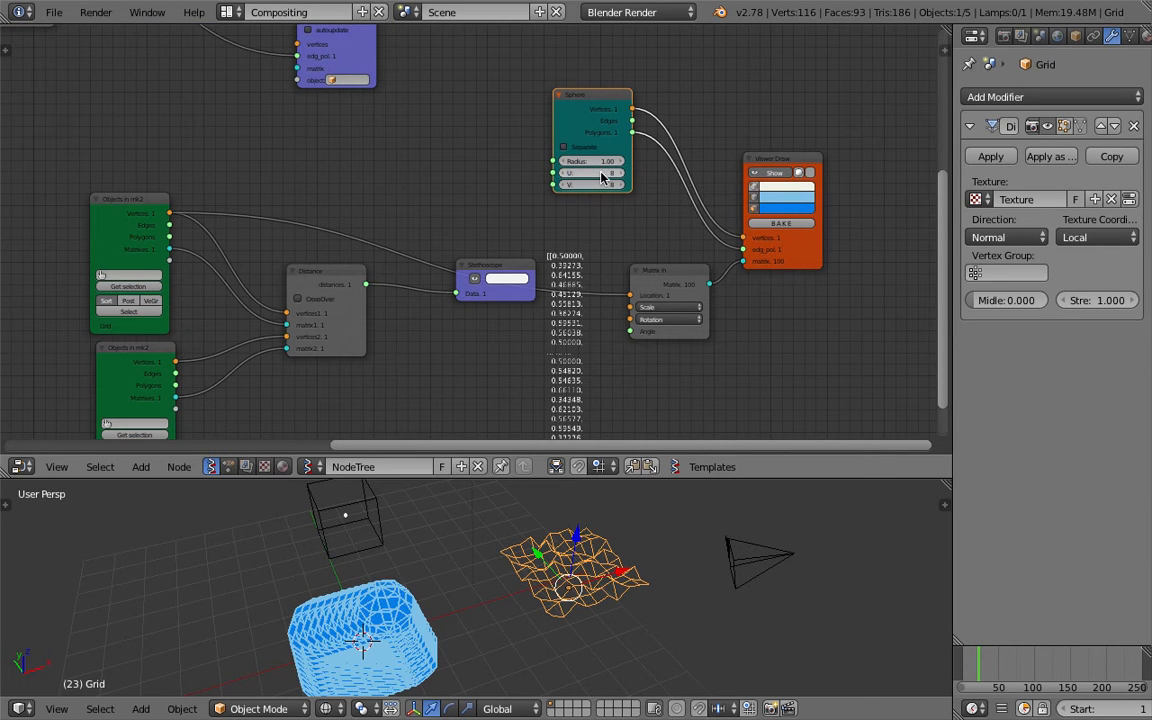
Hide the edges and turn on face shading in the Viewer Draw node, and switch the 3D view to solid display
{"action": "left_click", "coordinate": [754, 198]}
{"action": "mouse_move", "coordinate": [538, 560]}
{"action": "middle_mouse_down"}
{"action": "mouse_move", "coordinate": [483, 597]}
{"action": "mouse_move", "coordinate": [452, 598]}
{"action": "middle_mouse_up"}
{"action": "left_click", "coordinate": [811, 176]}
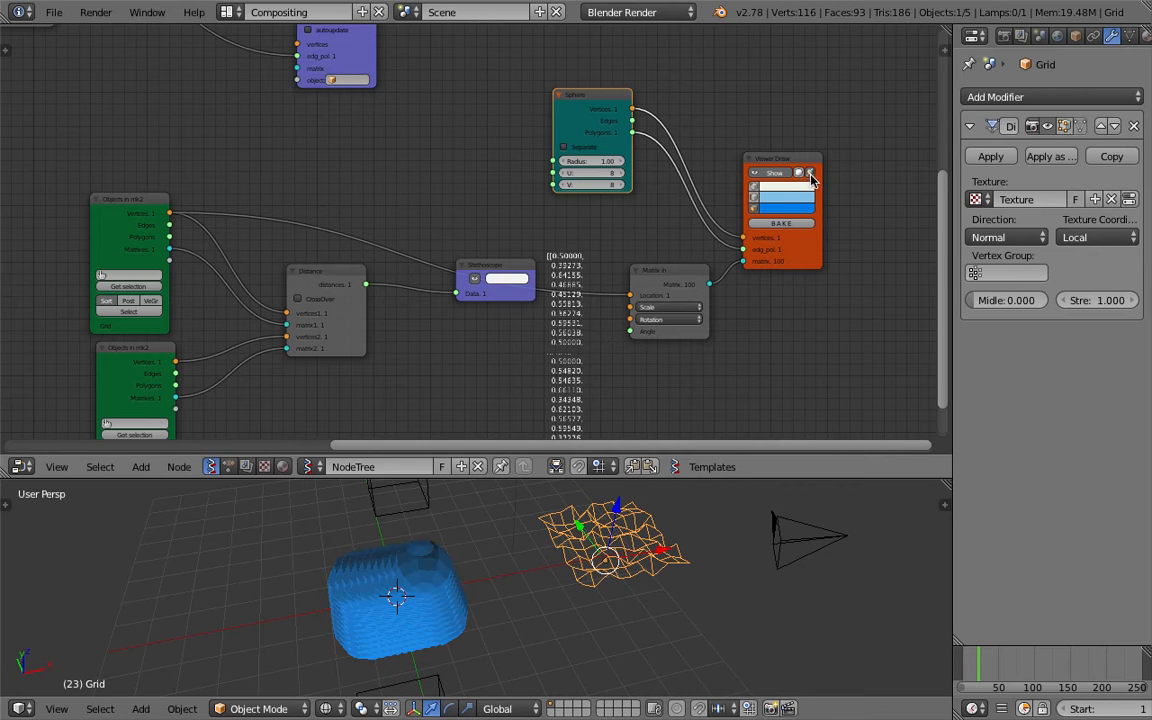
{"action": "mouse_move", "coordinate": [537, 553]}
{"action": "middle_mouse_down"}
{"action": "mouse_move", "coordinate": [517, 555]}
{"action": "mouse_move", "coordinate": [547, 553]}
{"action": "middle_mouse_up"}
{"action": "key", "text": "z"}
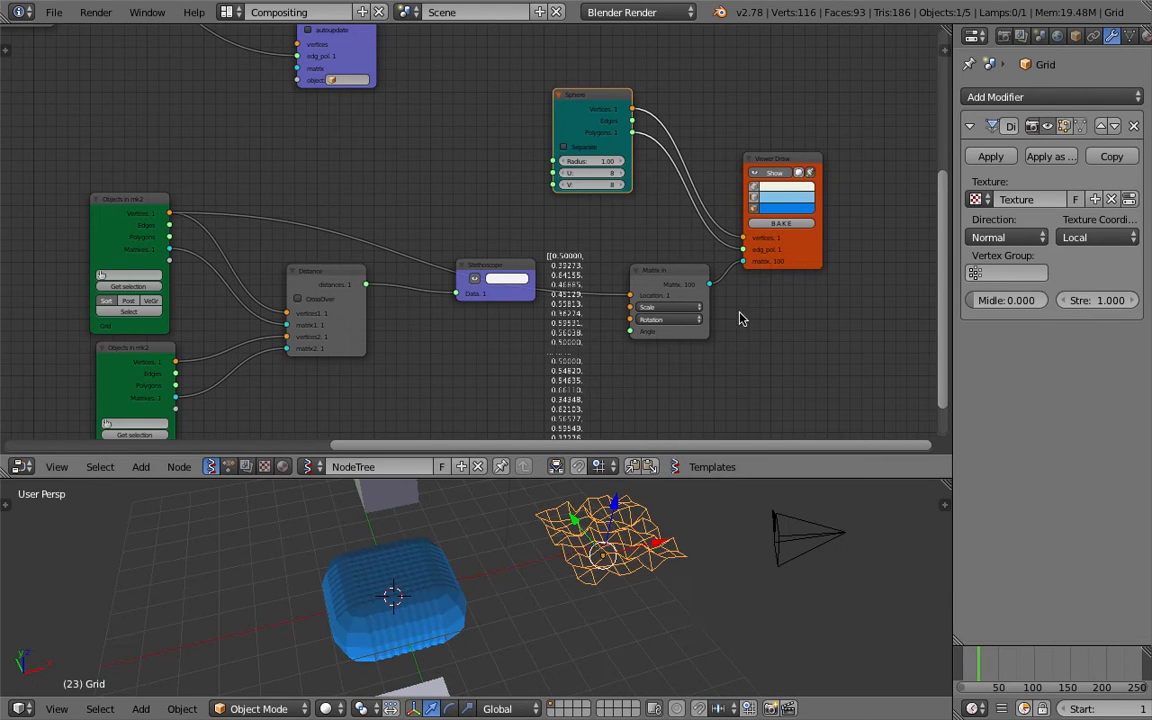
Reduce the Sphere node's radius to 0.08 to show a small separate sphere at each grid vertex
{"action": "left_click", "coordinate": [610, 165]}
{"action": "type", "text": "0.02"}
{"action": "key", "text": "Return"}
{"action": "double_click", "coordinate": [593, 159]}
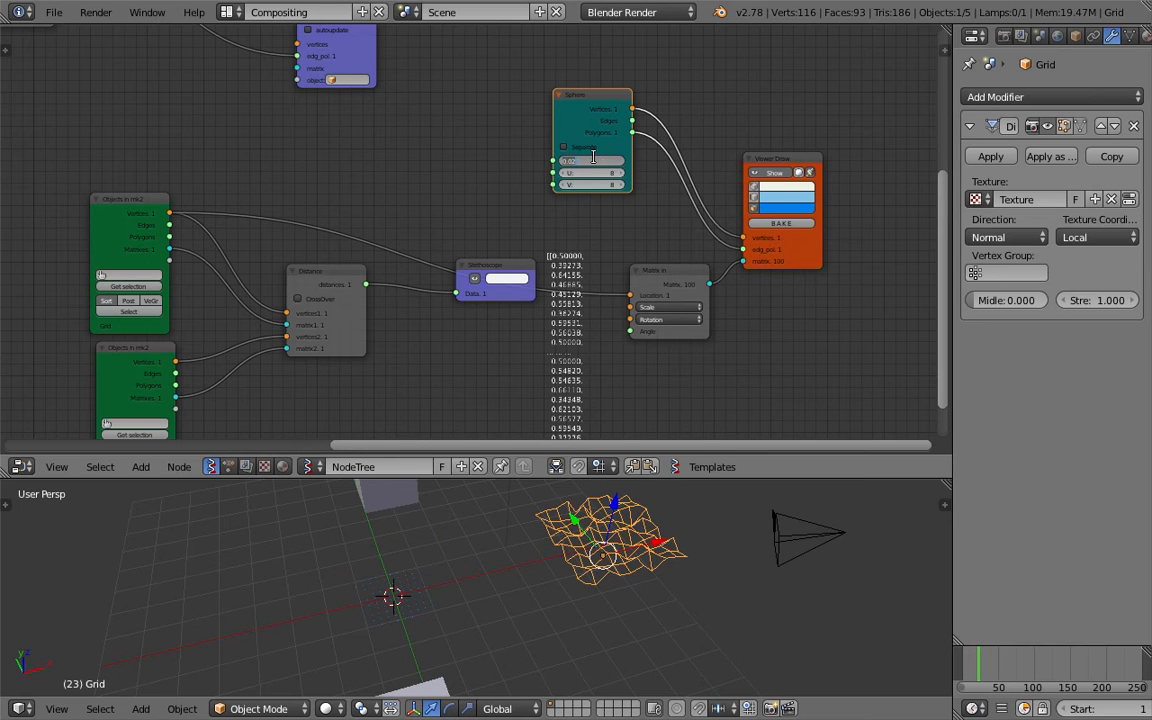
{"action": "key", "text": "Return"}
{"action": "left_click", "coordinate": [615, 162]}
{"action": "key", "text": "Return"}
{"action": "scroll", "coordinate": [414, 653], "scroll_direction": "up", "scroll_amount": 4}
{"action": "middle_click_drag", "start_coordinate": [409, 645], "coordinate": [452, 568], "text": "shift"}
{"action": "scroll", "coordinate": [521, 589], "scroll_direction": "up", "scroll_amount": 3}
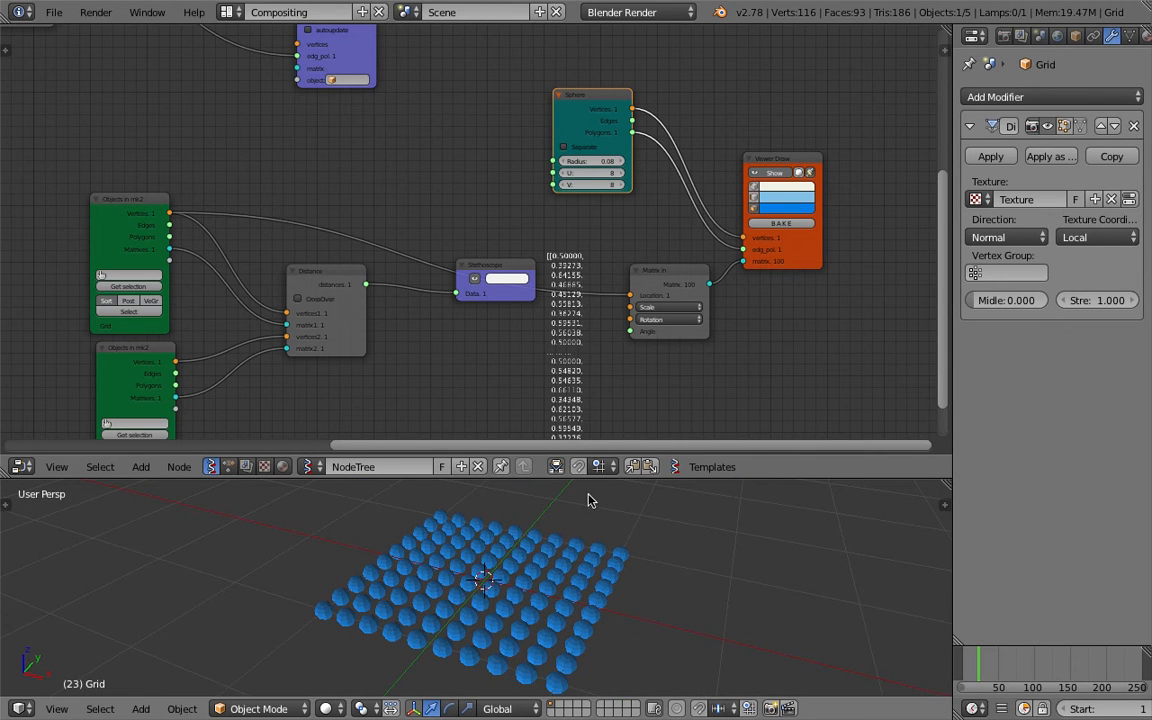
Box-select all nodes of the grid distance setup and move them together away from the older node groups
{"action": "left_click_drag", "start_coordinate": [586, 479], "coordinate": [580, 368]}
{"action": "scroll", "coordinate": [518, 228], "scroll_direction": "down", "scroll_amount": 2}
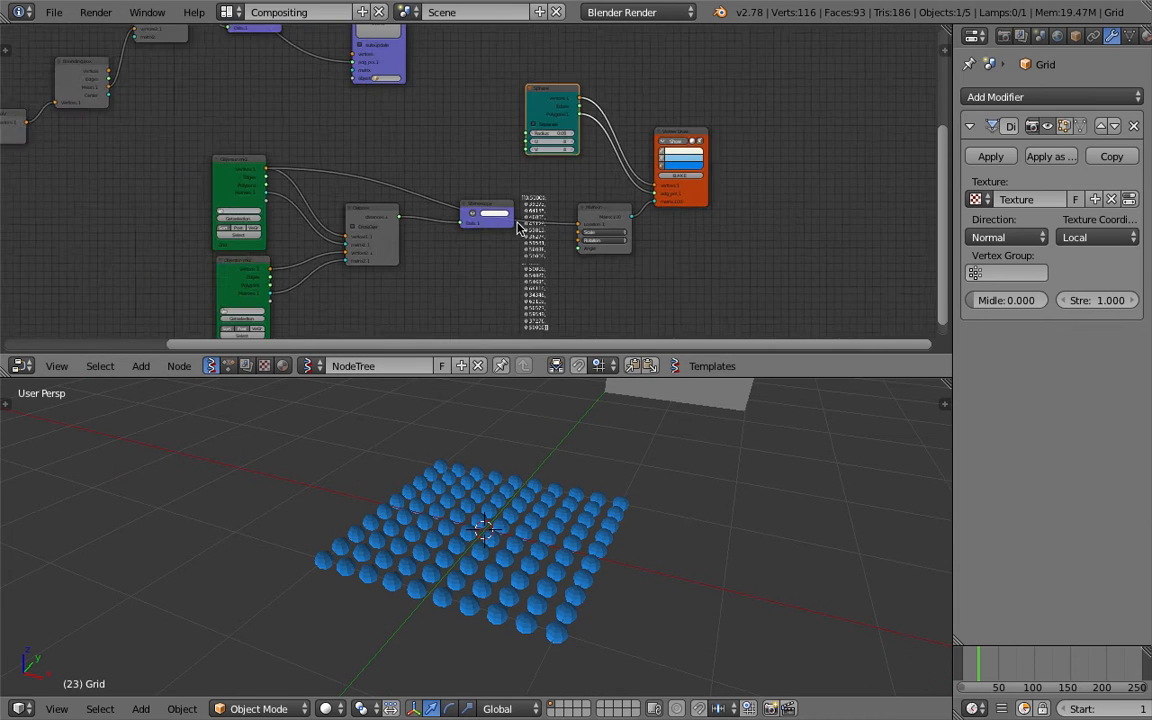
{"action": "scroll", "coordinate": [520, 220], "scroll_direction": "down", "scroll_amount": 3}
{"action": "middle_click_drag", "start_coordinate": [528, 169], "coordinate": [525, 153]}
{"action": "key", "text": "a"}
{"action": "key", "text": "a"}
{"action": "key", "text": "a"}
{"action": "key", "text": "b"}
{"action": "left_click_drag", "start_coordinate": [280, 122], "coordinate": [600, 240]}
{"action": "key", "text": "g"}
{"action": "left_click", "coordinate": [684, 285]}
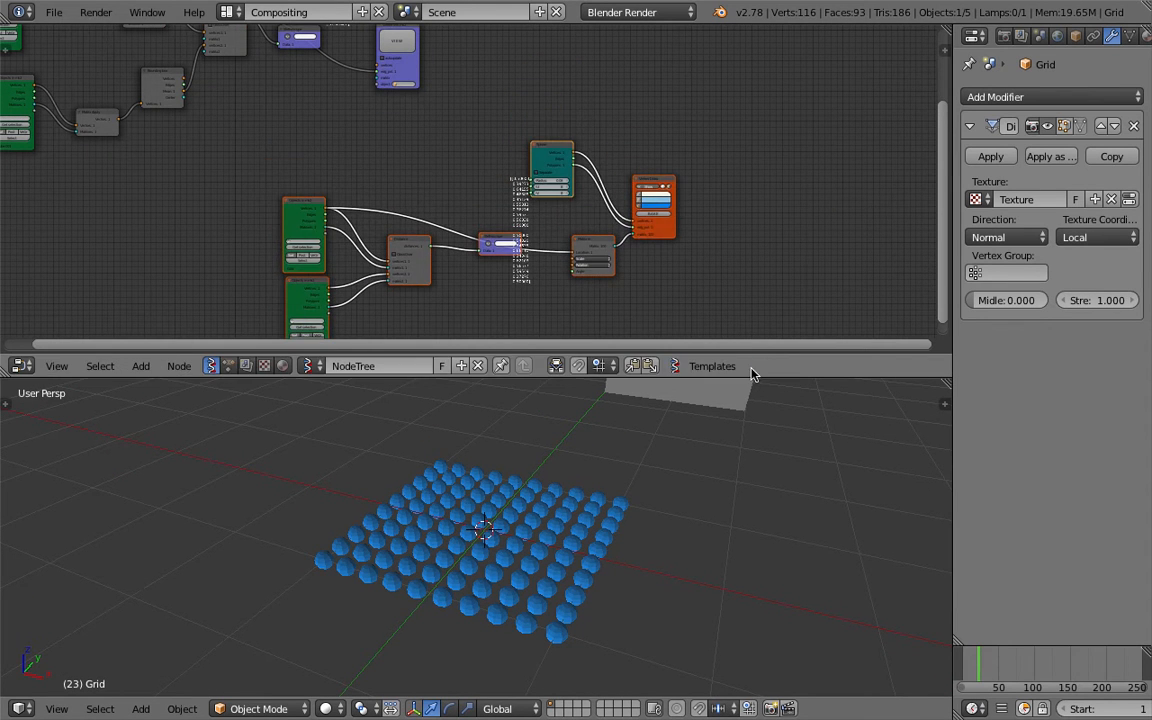
Enlarge the node editor and spread out the nodes, placing Stethoscope below Distance and moving Matrix in and Viewer Draw farther along
{"action": "left_click_drag", "start_coordinate": [754, 379], "coordinate": [725, 491]}
{"action": "scroll", "coordinate": [530, 305], "scroll_direction": "up", "scroll_amount": 5}
{"action": "middle_click_drag", "start_coordinate": [529, 310], "coordinate": [563, 147]}
{"action": "scroll", "coordinate": [562, 147], "scroll_direction": "up", "scroll_amount": 1}
{"action": "left_click_drag", "start_coordinate": [682, 120], "coordinate": [675, 212]}
{"action": "left_click", "coordinate": [515, 120]}
{"action": "left_click_drag", "start_coordinate": [515, 120], "coordinate": [455, 277]}
{"action": "left_click_drag", "start_coordinate": [687, 207], "coordinate": [714, 161]}
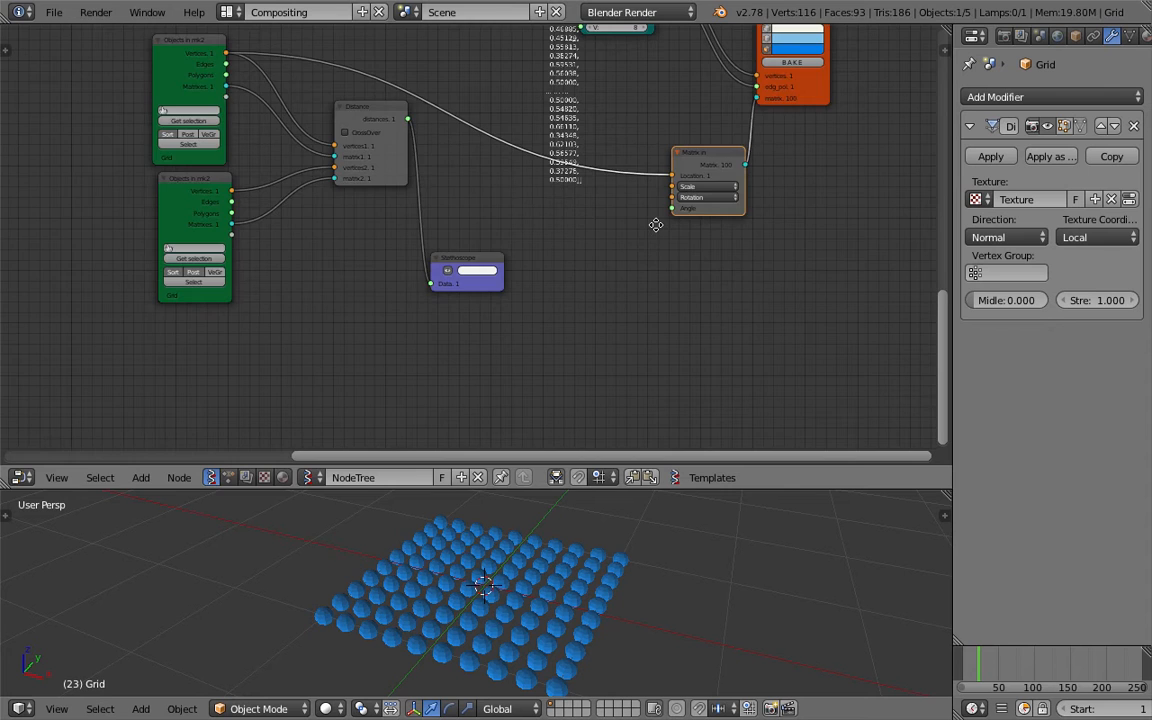
{"action": "middle_click_drag", "start_coordinate": [656, 222], "coordinate": [610, 266]}
{"action": "left_click_drag", "start_coordinate": [762, 142], "coordinate": [841, 143]}
{"action": "middle_click_drag", "start_coordinate": [776, 185], "coordinate": [778, 204]}
{"action": "scroll", "coordinate": [663, 321], "scroll_direction": "up", "scroll_amount": 1}
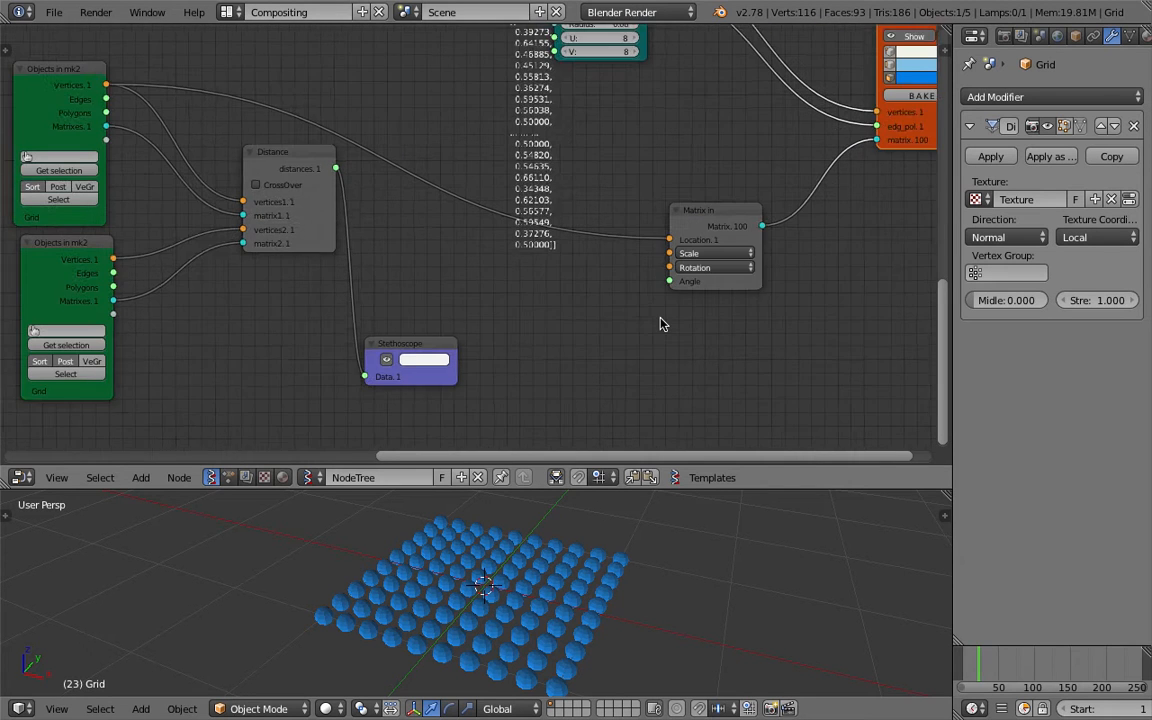
Add a Vector in node just before the Matrix in node
{"action": "key", "text": "alt+space"}
{"action": "type", "text": "vector i"}
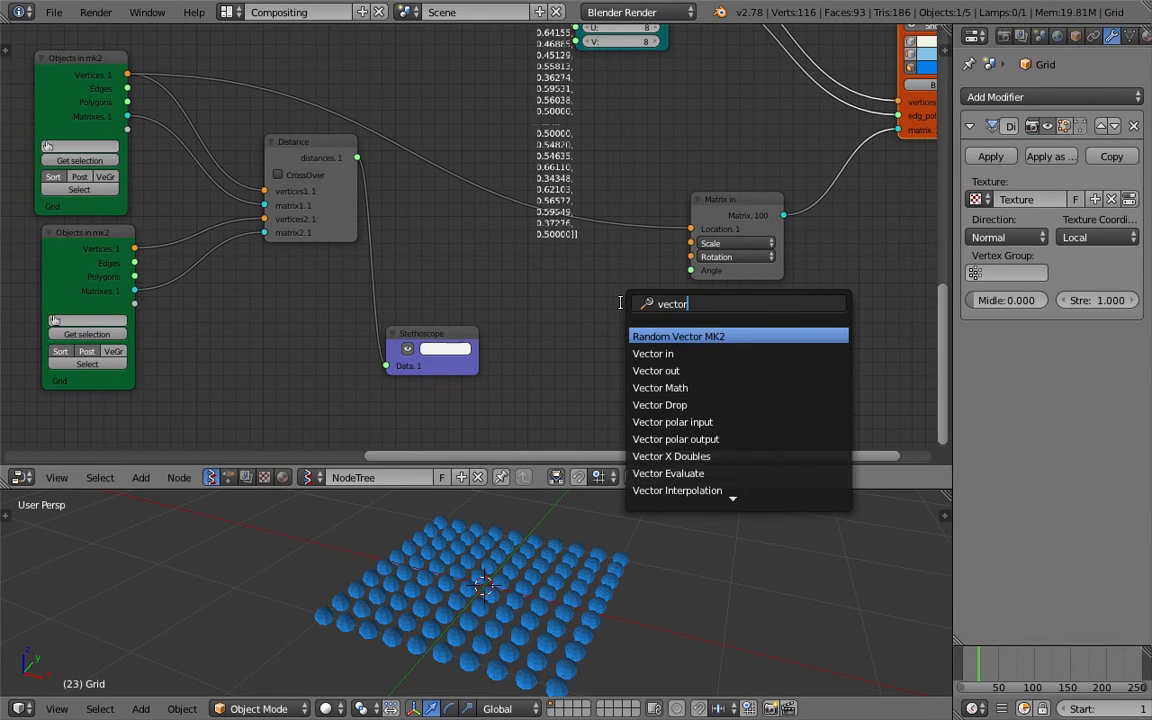
{"action": "key", "text": "Return"}
{"action": "left_click", "coordinate": [590, 256]}
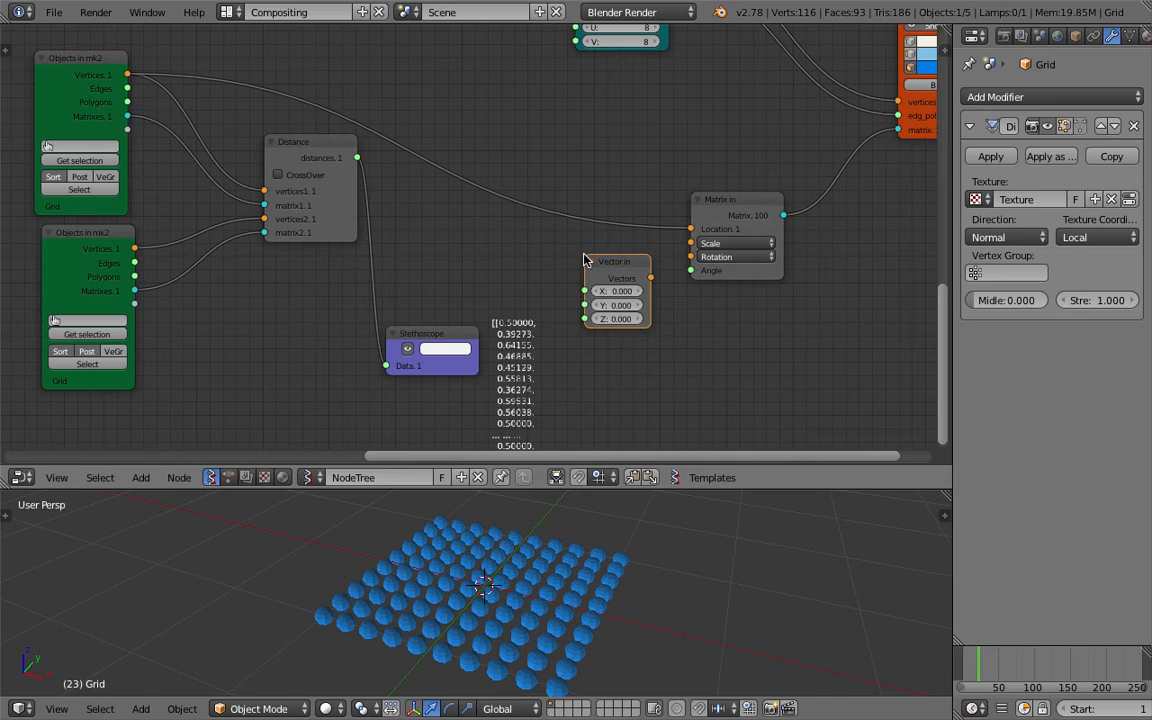
Save the Blender file to the Desktop as distance_explore_001
{"action": "key", "text": "ctrl+s"}
{"action": "left_click", "coordinate": [342, 80]}
{"action": "type", "text": "dis"}
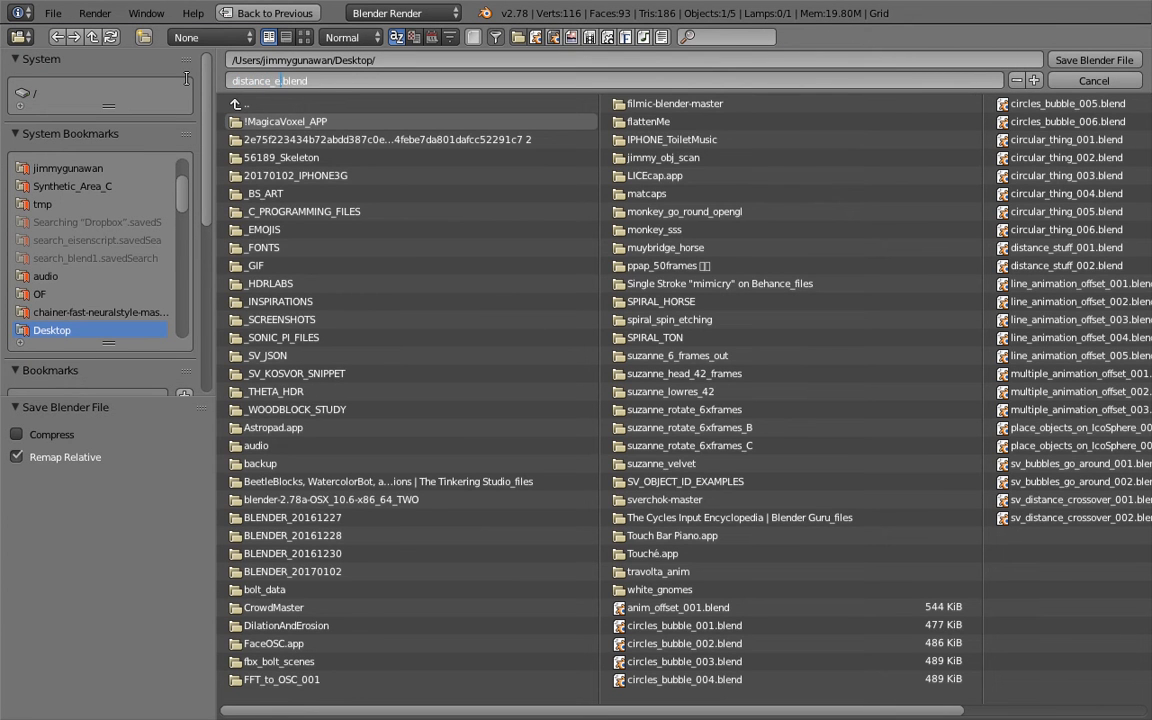
{"action": "type", "text": "tance_explore_001"}
{"action": "key", "text": "Return"}
{"action": "left_click", "coordinate": [1060, 60]}
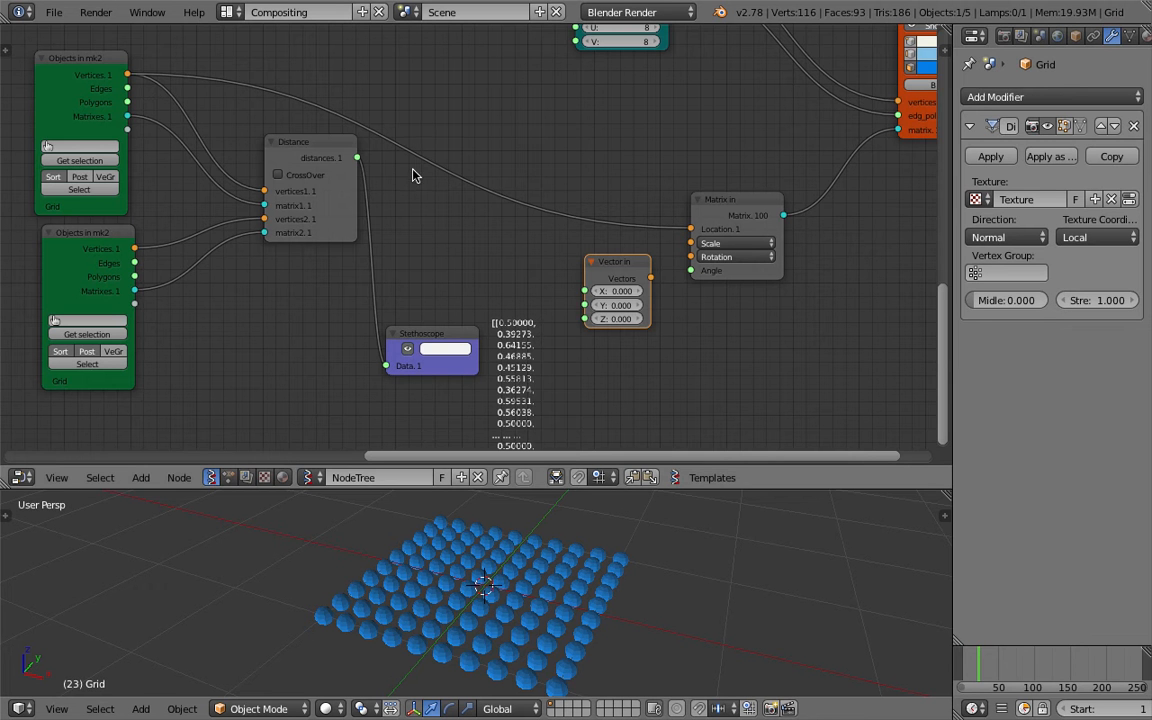
Reposition the Distance and Stethoscope nodes to leave clear space before the Vector in node
{"action": "left_click_drag", "start_coordinate": [315, 148], "coordinate": [256, 206]}
{"action": "middle_click_drag", "start_coordinate": [355, 246], "coordinate": [359, 188]}
{"action": "left_click_drag", "start_coordinate": [411, 276], "coordinate": [394, 312]}
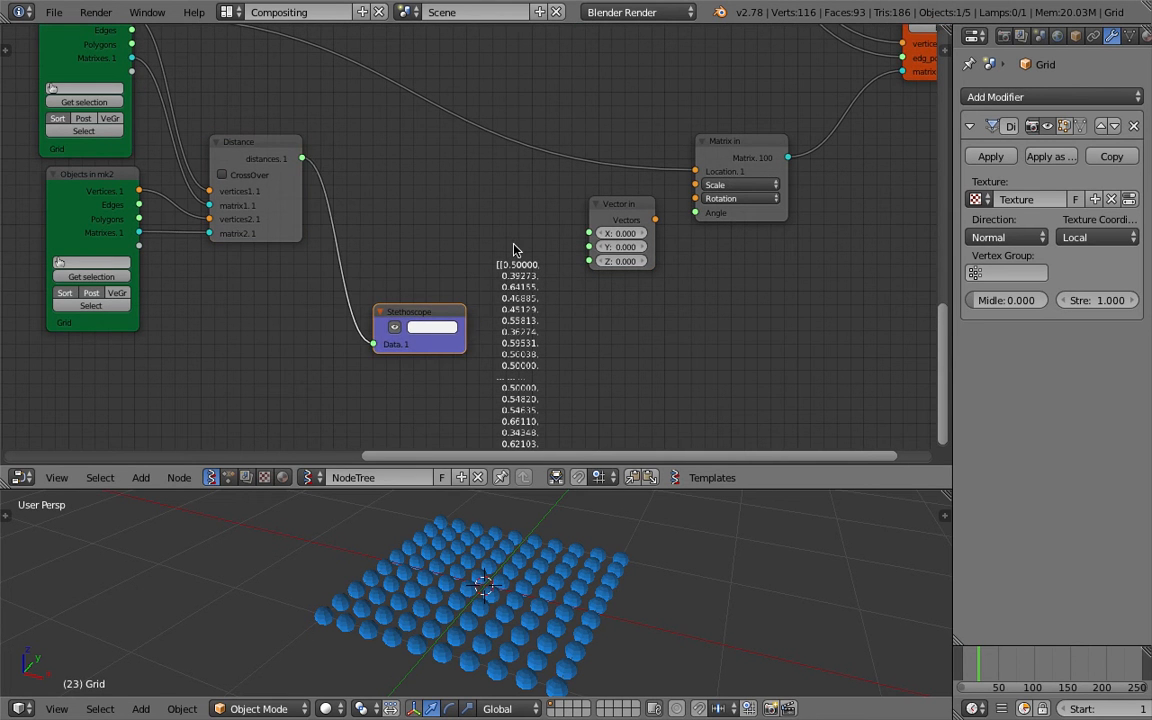
Connect Distance's distances output to X, Y and Z of Vector in, and its Vectors output to Scale of Matrix in
{"action": "left_click_drag", "start_coordinate": [302, 159], "coordinate": [589, 233]}
{"action": "left_click_drag", "start_coordinate": [302, 159], "coordinate": [589, 261]}
{"action": "left_click_drag", "start_coordinate": [655, 219], "coordinate": [695, 185]}
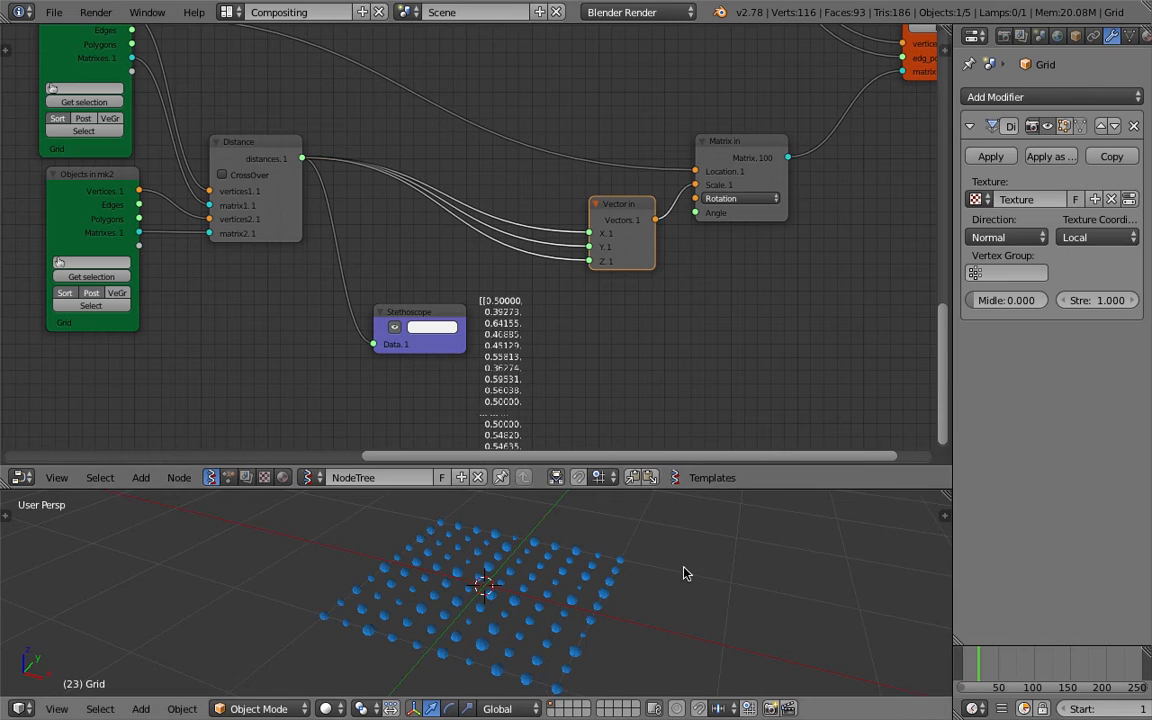
{"action": "middle_click_drag", "start_coordinate": [579, 609], "coordinate": [640, 599]}
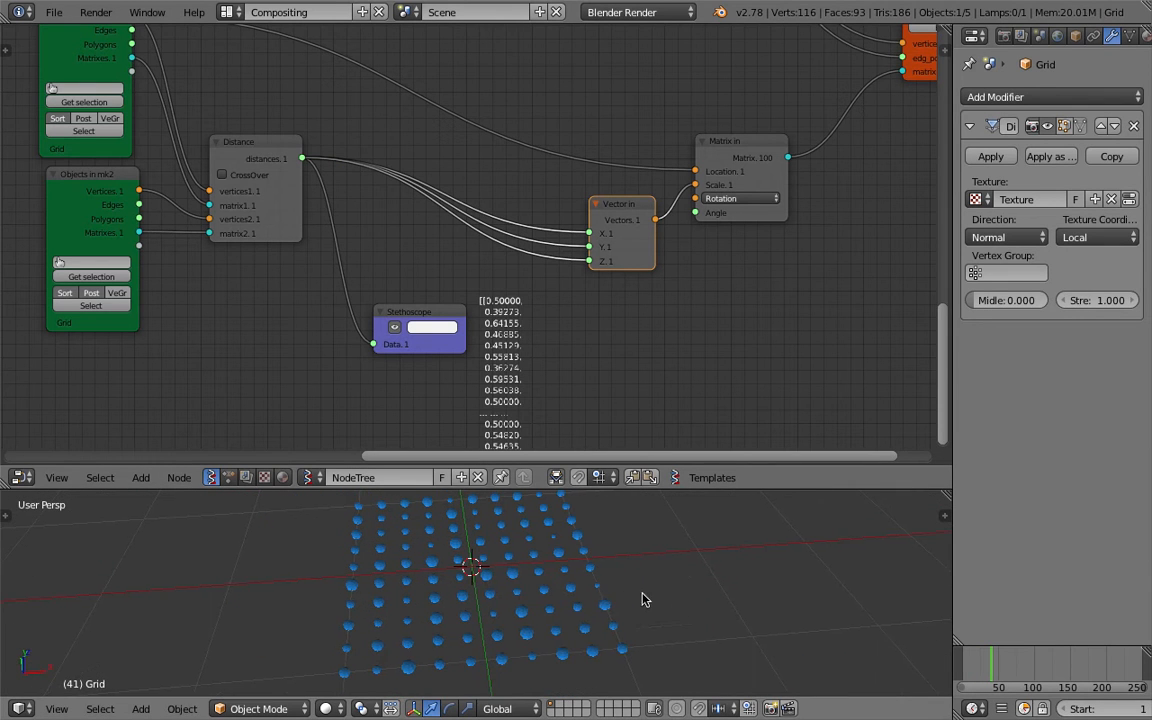
Set the Displace modifier's strength to 0 and start the animation playback
{"action": "left_click", "coordinate": [1085, 301]}
{"action": "type", "text": "0"}
{"action": "key", "text": "Return"}
{"action": "left_click", "coordinate": [836, 563]}
{"action": "key", "text": "alt+a"}
{"action": "left_click", "coordinate": [1098, 300]}
{"action": "type", "text": "0.0"}
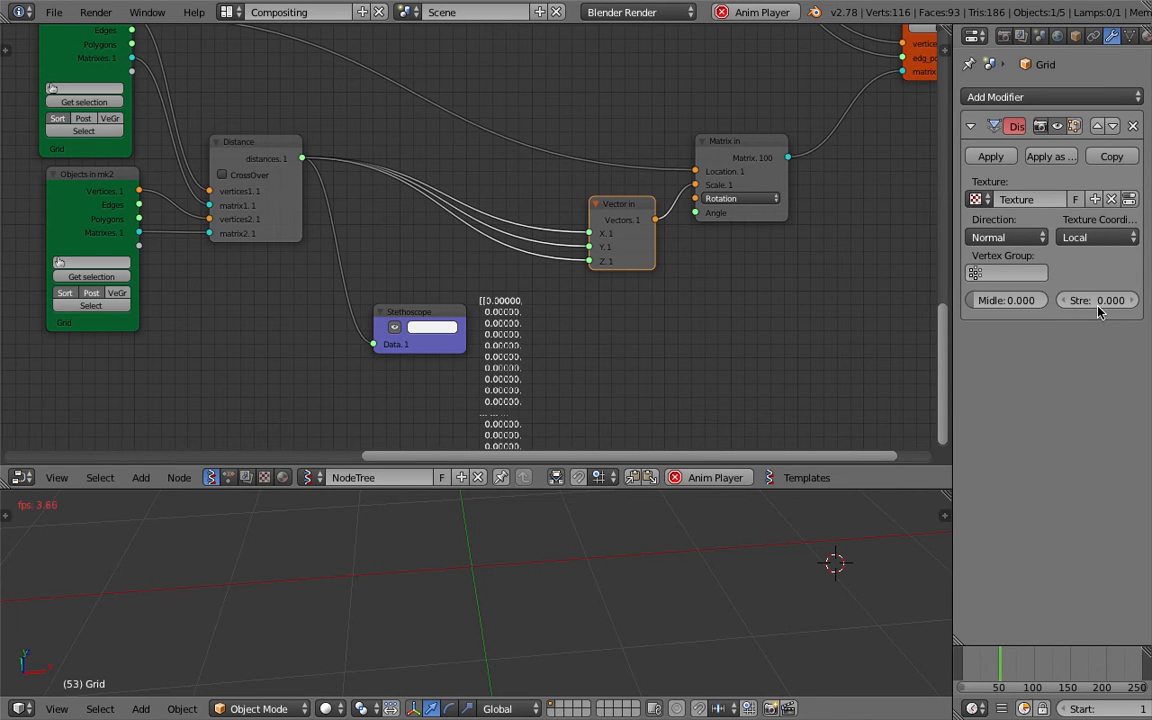
Set the Displace strength to 1 during playback and stop the animation
{"action": "left_click", "coordinate": [1098, 303]}
{"action": "type", "text": "1"}
{"action": "key", "text": "Return"}
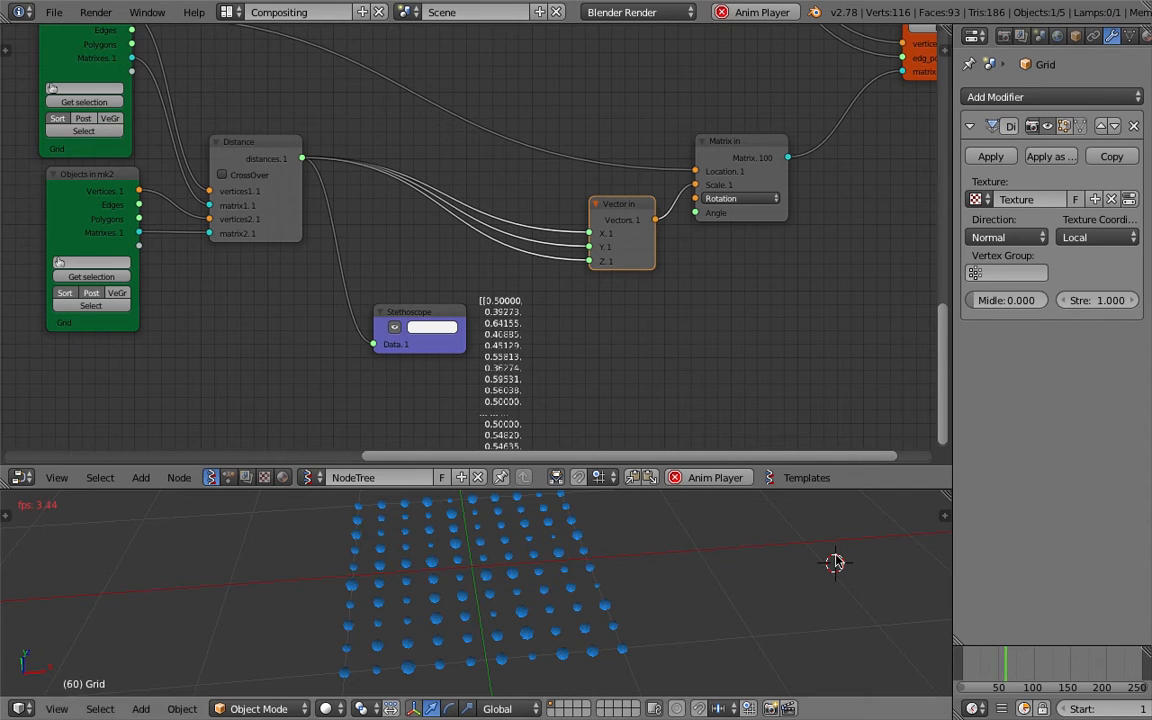
{"action": "key", "text": "Escape"}
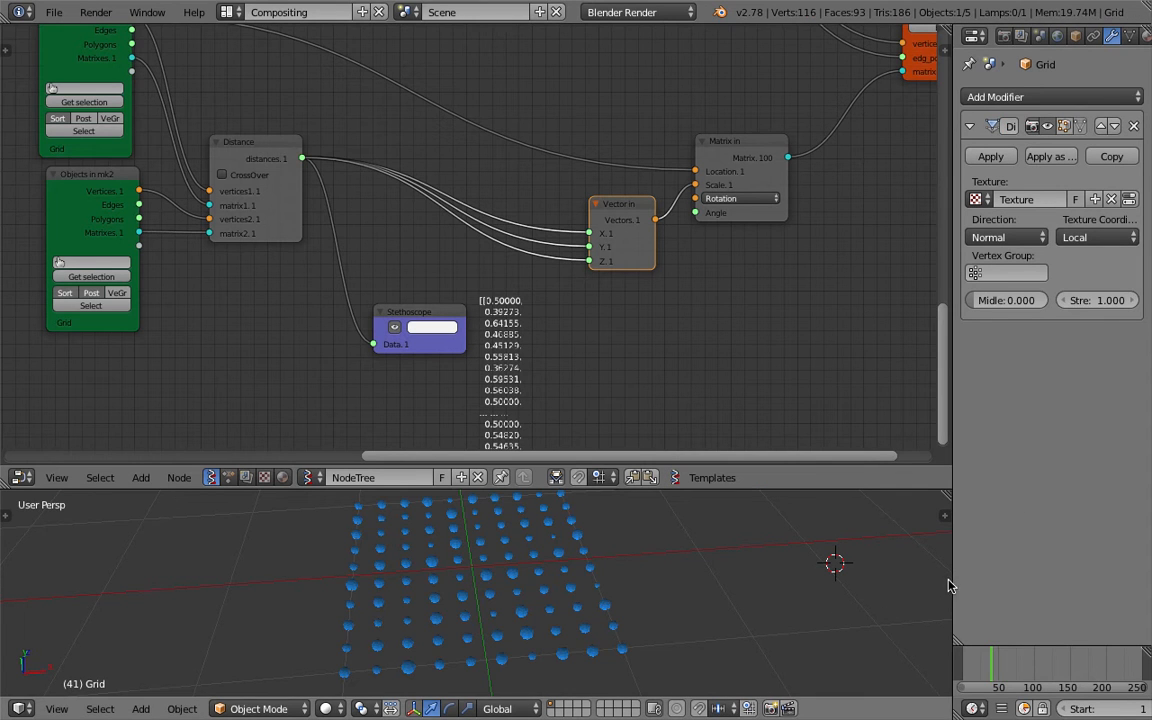
Set the Displace modifier's strength to 2.1 and move the timeline to frame 55
{"action": "mouse_move", "coordinate": [1098, 300]}
{"action": "left_mouse_down"}
{"action": "mouse_move", "coordinate": [1108, 300]}
{"action": "mouse_move", "coordinate": [1090, 300]}
{"action": "left_mouse_up"}
{"action": "left_click", "coordinate": [1001, 657]}
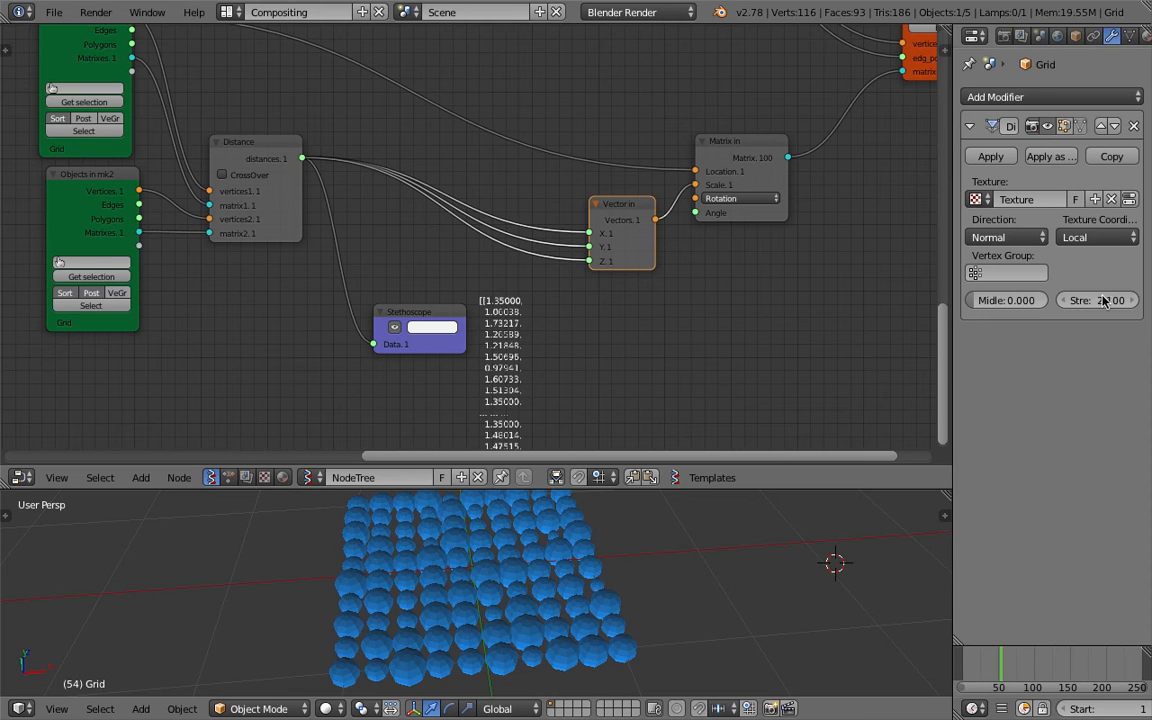
{"action": "left_click", "coordinate": [1001, 662]}
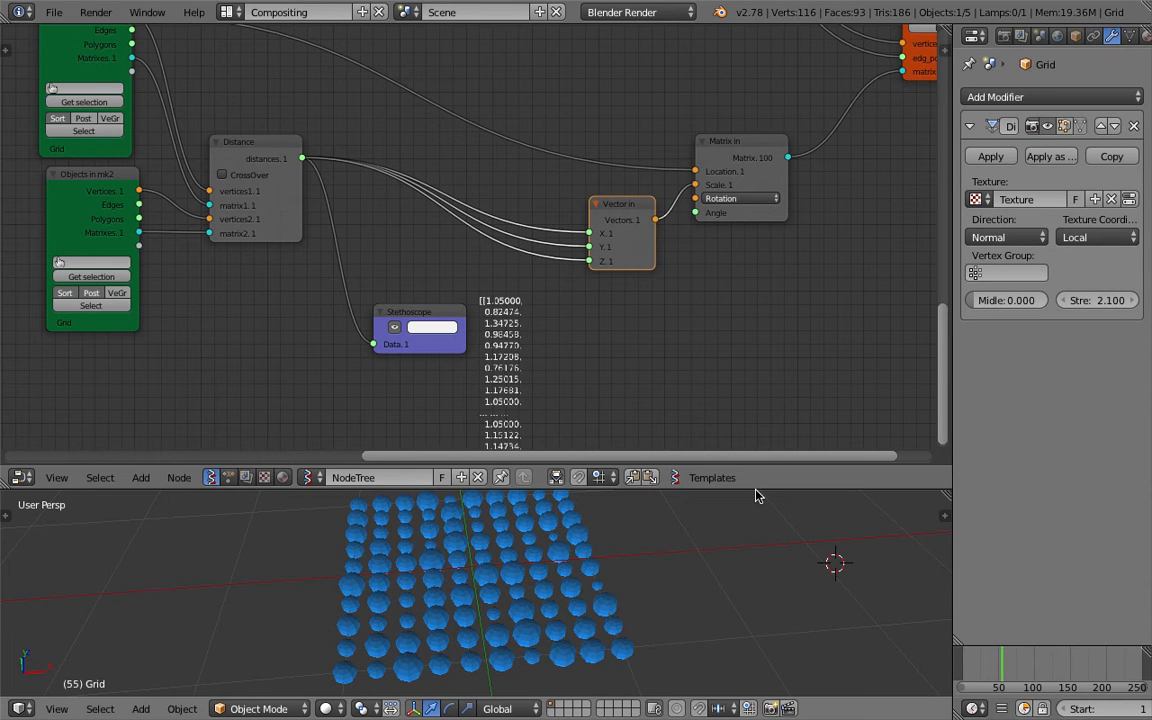
Enlarge the 3D view and add a plain axes Empty beside the sphere grid at about X 2.48, Y 0.05, Z 0.32
{"action": "left_click_drag", "start_coordinate": [756, 491], "coordinate": [756, 303]}
{"action": "key", "text": "shift+a"}
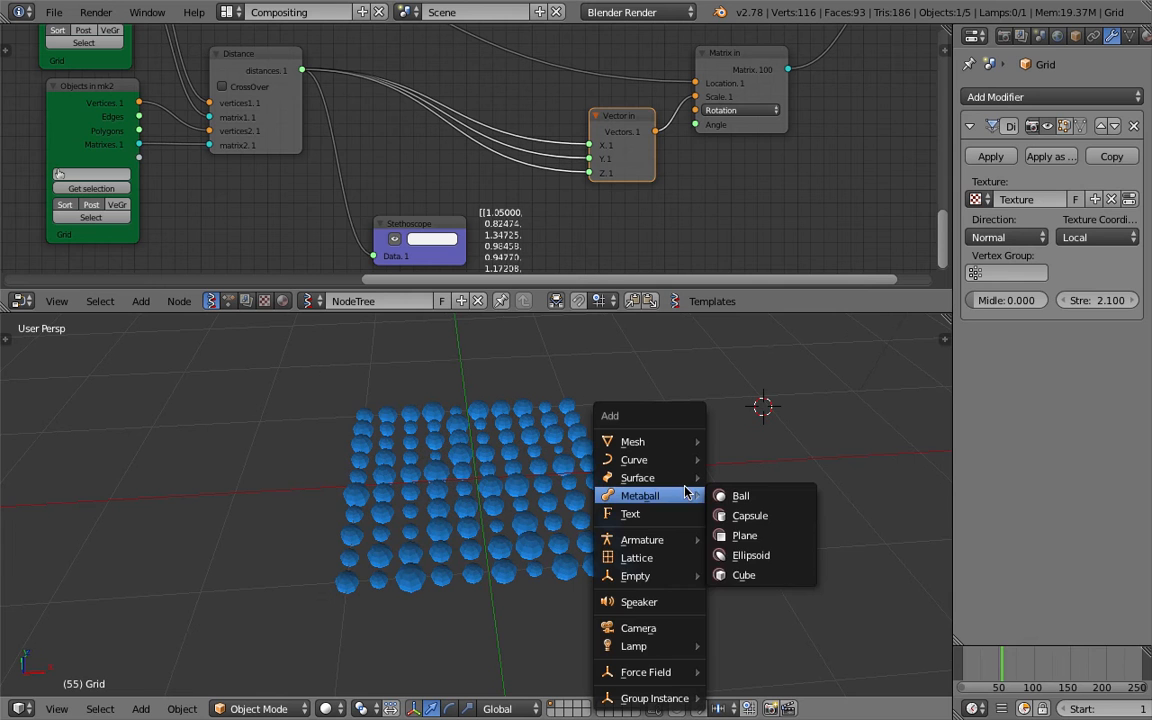
{"action": "mouse_move", "coordinate": [686, 576]}
{"action": "left_click", "coordinate": [748, 434]}
{"action": "key", "text": "g"}
{"action": "left_click", "coordinate": [535, 475]}
{"action": "scroll", "coordinate": [612, 517], "scroll_direction": "down", "scroll_amount": 6}
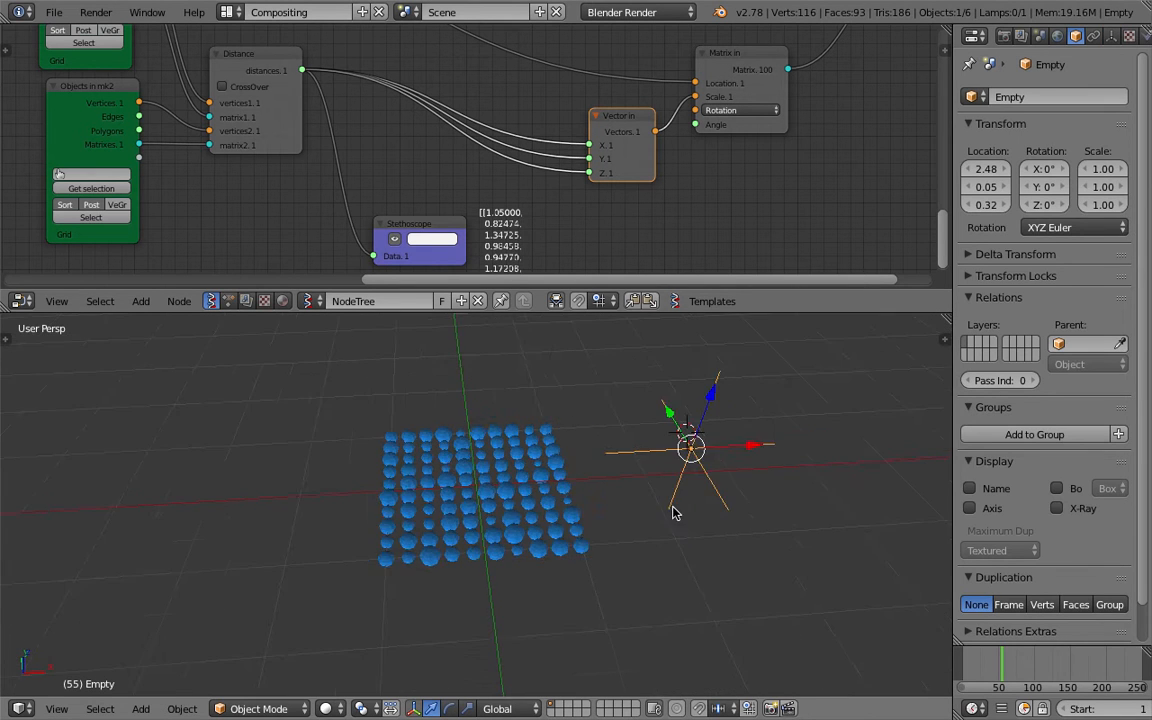
Clear the displaced grid's location and move it to the far side of the Empty from the spheres
{"action": "scroll", "coordinate": [612, 517], "scroll_direction": "down", "scroll_amount": 3}
{"action": "right_click", "coordinate": [672, 458]}
{"action": "middle_click_drag", "start_coordinate": [672, 458], "coordinate": [498, 466]}
{"action": "key", "text": "alt+g"}
{"action": "key", "text": "g"}
{"action": "left_click", "coordinate": [625, 547]}
{"action": "middle_click_drag", "start_coordinate": [625, 547], "coordinate": [640, 496], "text": "shift"}
{"action": "scroll", "coordinate": [592, 522], "scroll_direction": "up", "scroll_amount": 3}
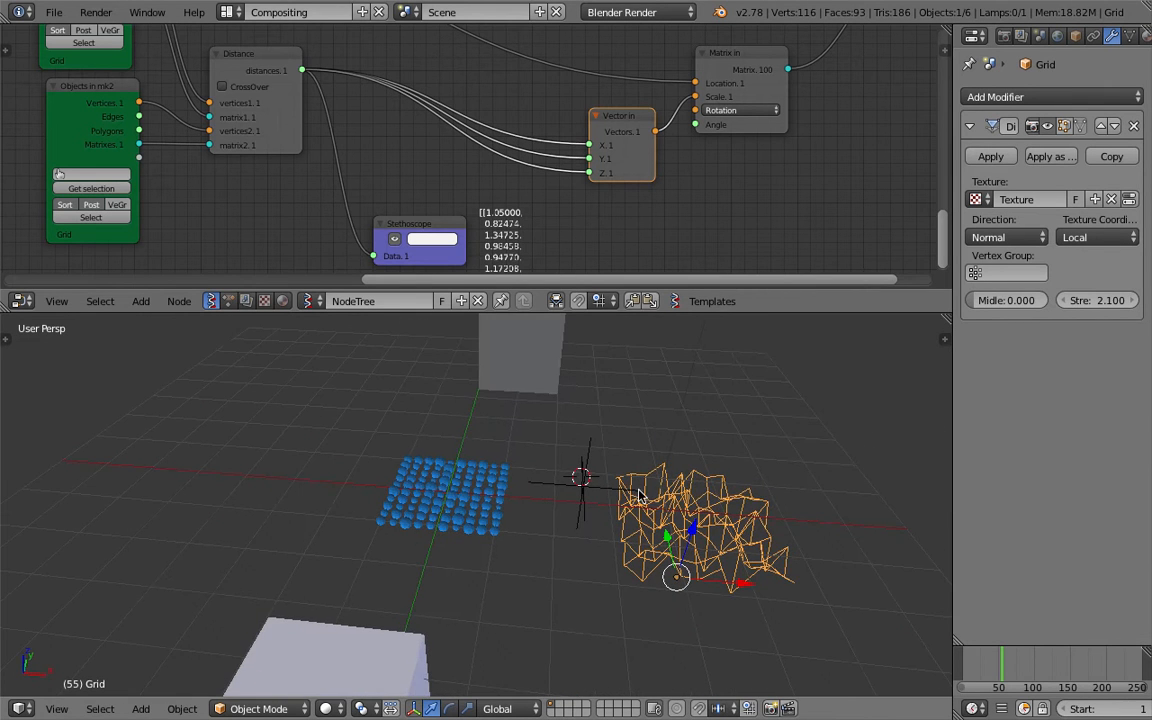
Set the Displace modifier's texture coordinates to Object, using the Empty as the reference object
{"action": "left_click", "coordinate": [1099, 237]}
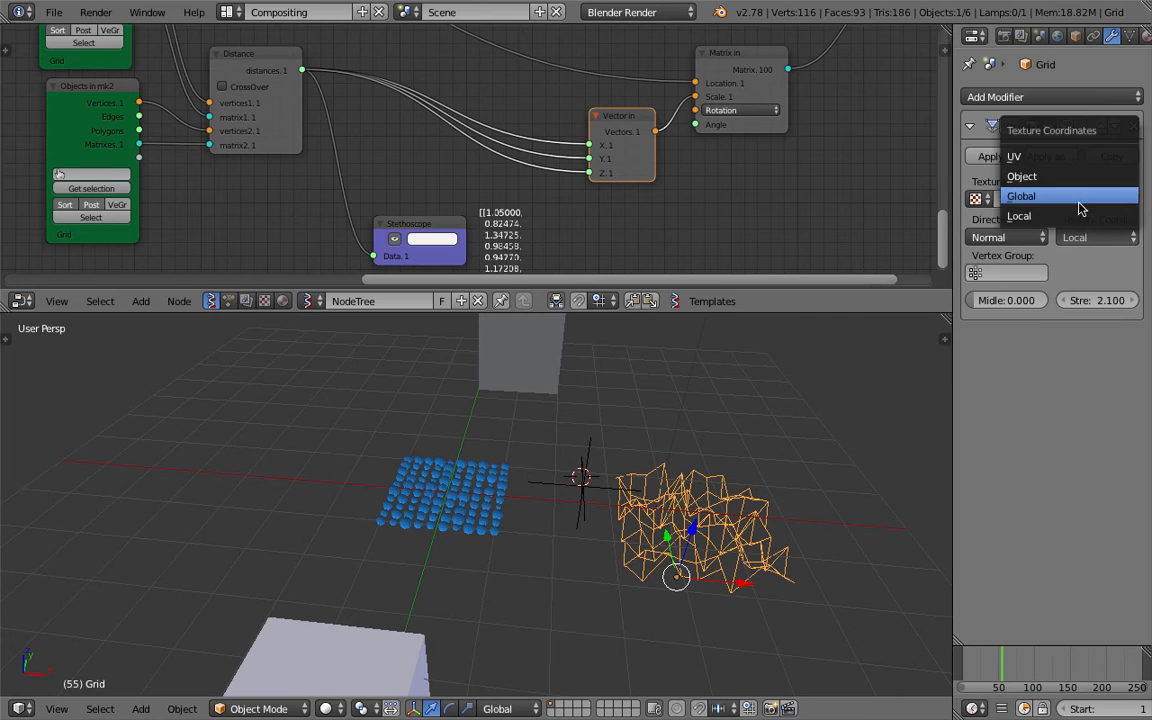
{"action": "left_click", "coordinate": [1072, 178]}
{"action": "left_click", "coordinate": [1095, 273]}
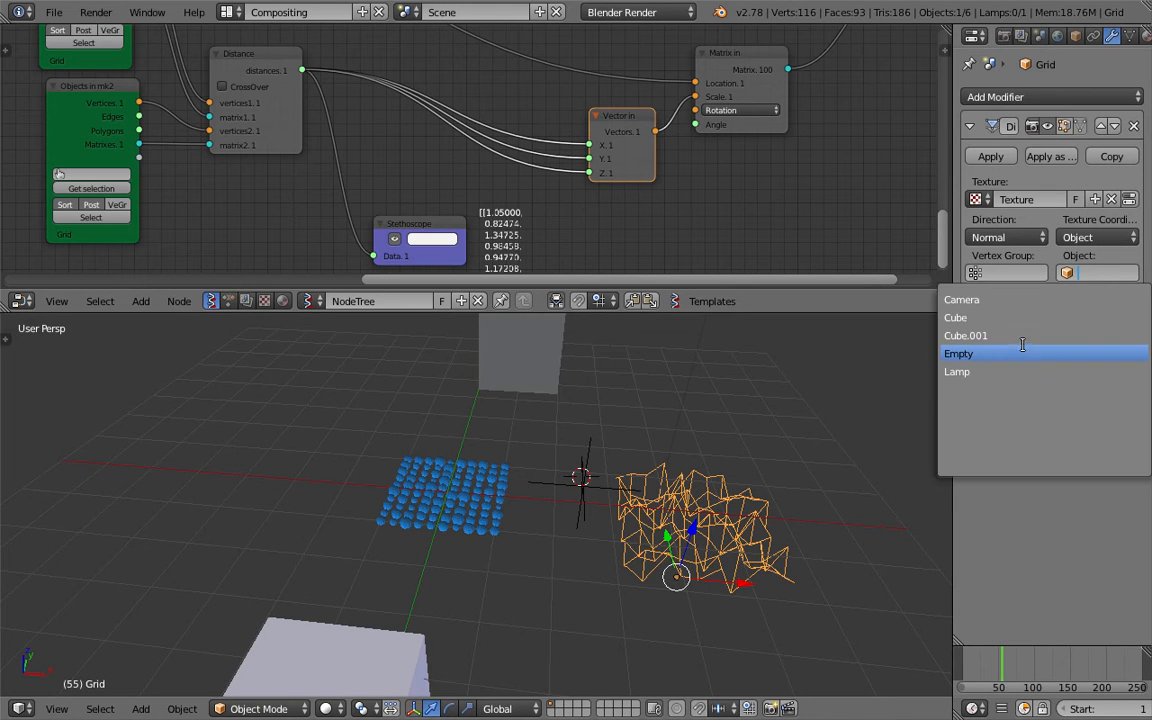
{"action": "left_click", "coordinate": [1002, 354]}
Play the animation while moving the Empty to about X 2.27, Y -0.21, Z 0.03, and stop the playback
{"action": "right_click", "coordinate": [580, 476]}
{"action": "middle_click_drag", "start_coordinate": [580, 476], "coordinate": [679, 533]}
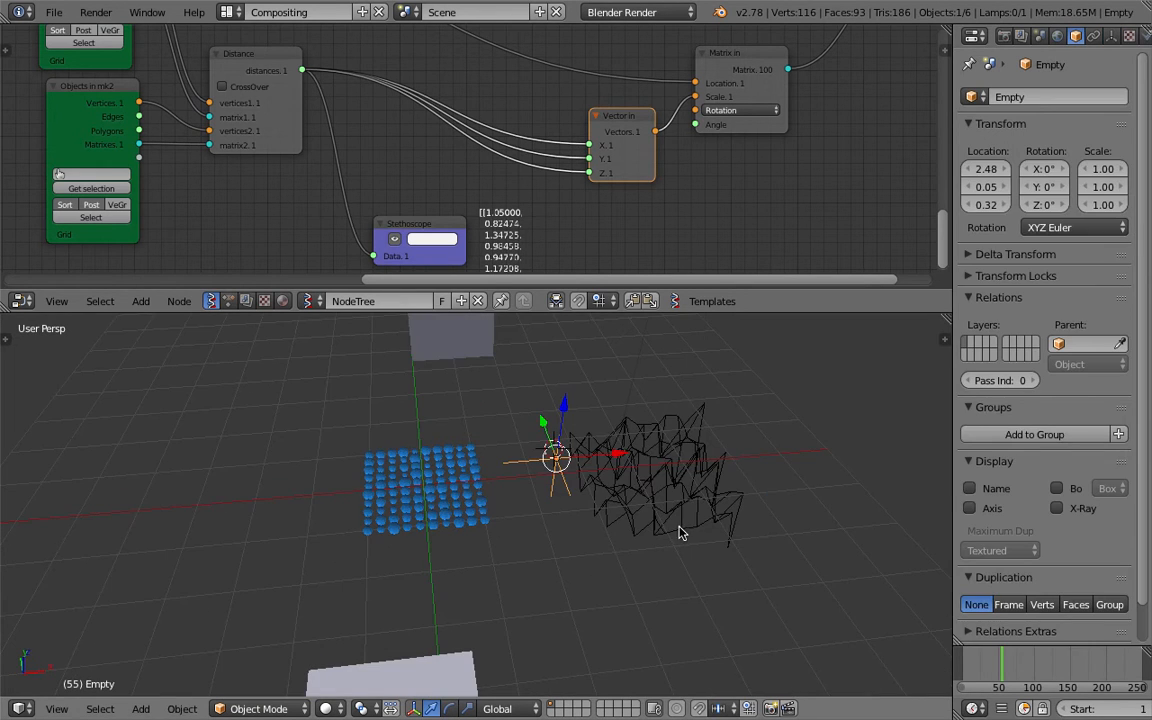
{"action": "key", "text": "alt+a"}
{"action": "scroll", "coordinate": [612, 502], "scroll_direction": "up", "scroll_amount": 2}
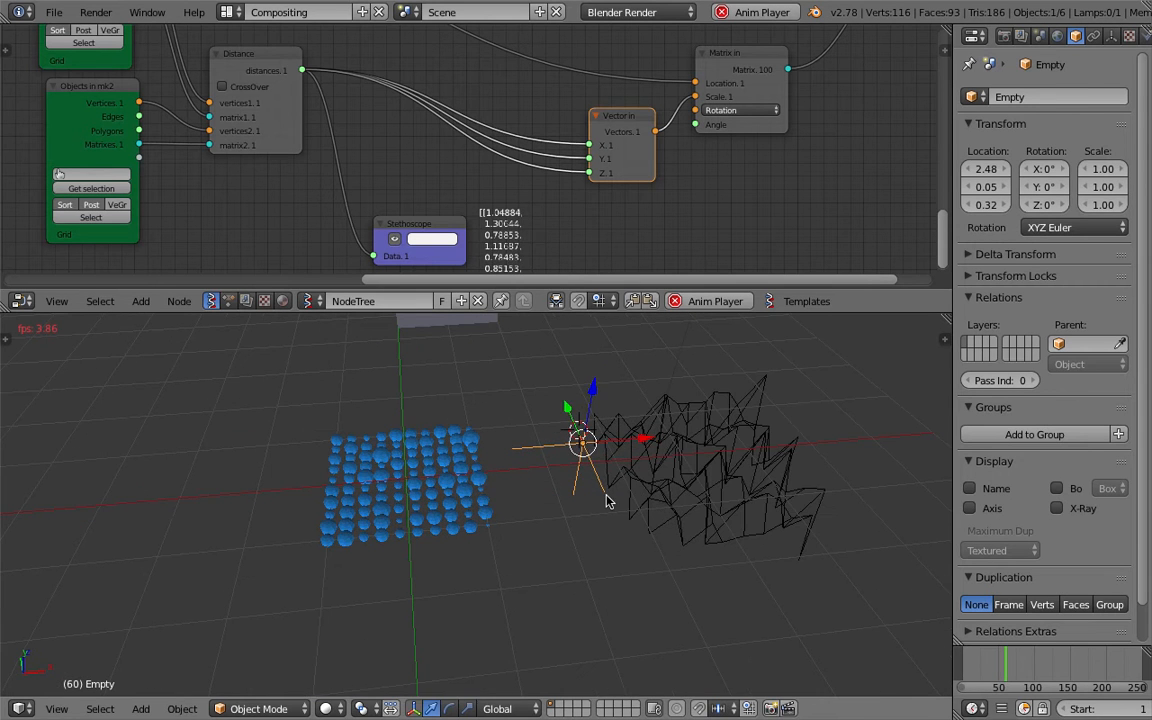
{"action": "key", "text": "g"}
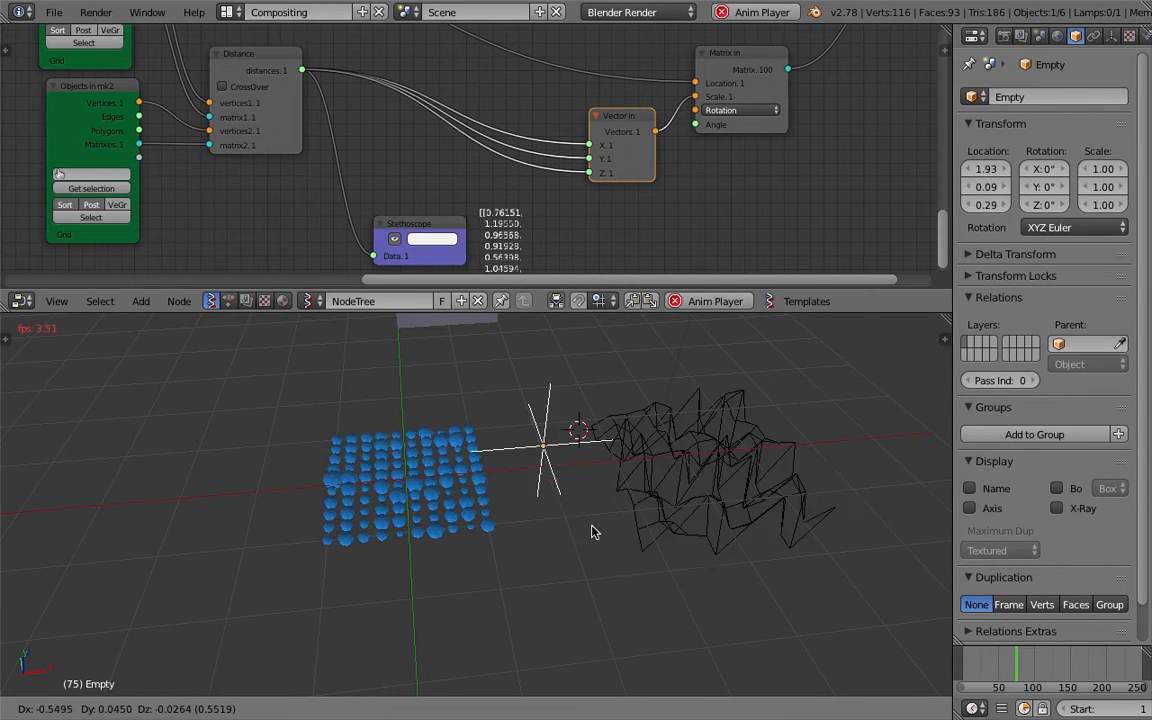
{"action": "left_click", "coordinate": [594, 507]}
{"action": "left_click", "coordinate": [594, 500]}
{"action": "key", "text": "Escape"}
{"action": "middle_click_drag", "start_coordinate": [599, 464], "coordinate": [560, 473], "text": "shift"}
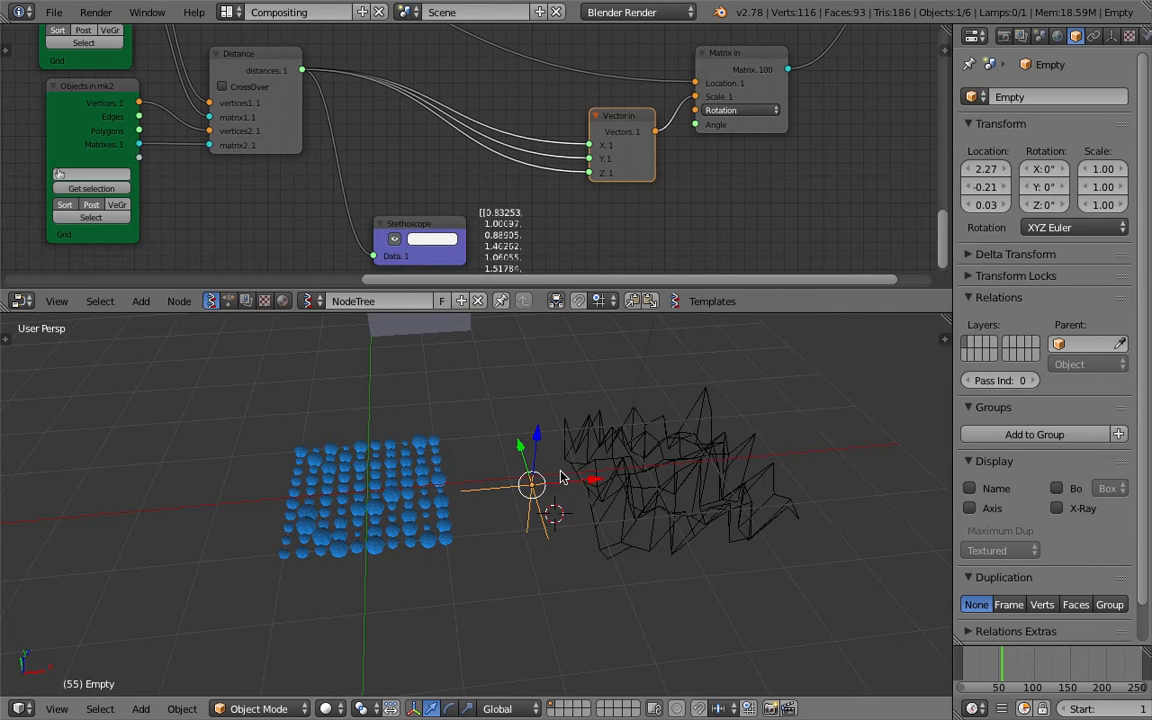
Examine how the Empty, the displaced grid and the Distance node relate to the sphere sizes from several angles
{"action": "scroll", "coordinate": [551, 471], "scroll_direction": "up", "scroll_amount": 2}
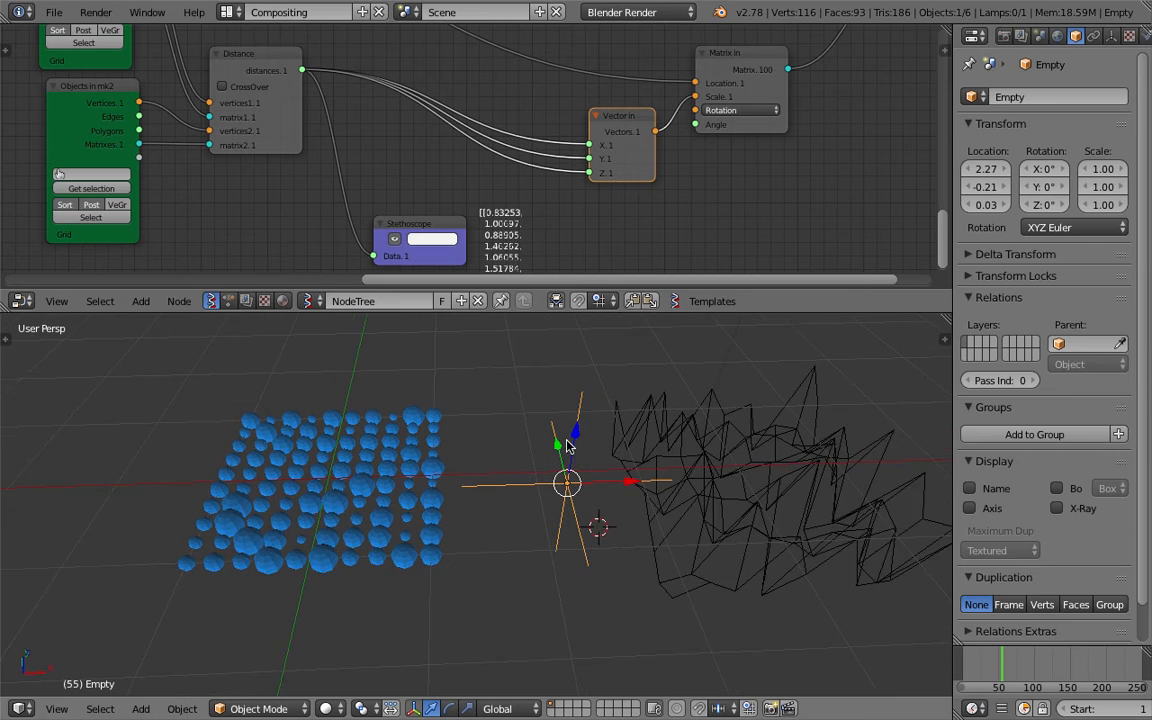
{"action": "right_click", "coordinate": [763, 484]}
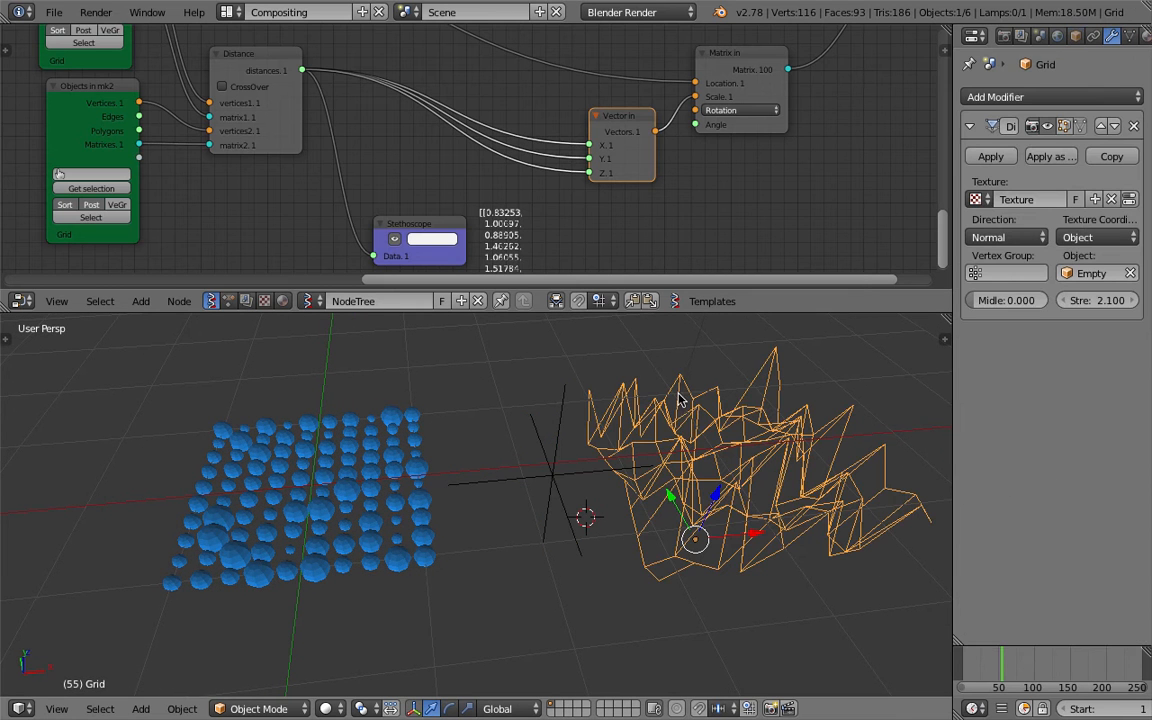
{"action": "right_click", "coordinate": [560, 453]}
{"action": "right_click", "coordinate": [690, 447]}
{"action": "middle_click_drag", "start_coordinate": [259, 73], "coordinate": [262, 91]}
{"action": "left_click_drag", "start_coordinate": [262, 91], "coordinate": [254, 88]}
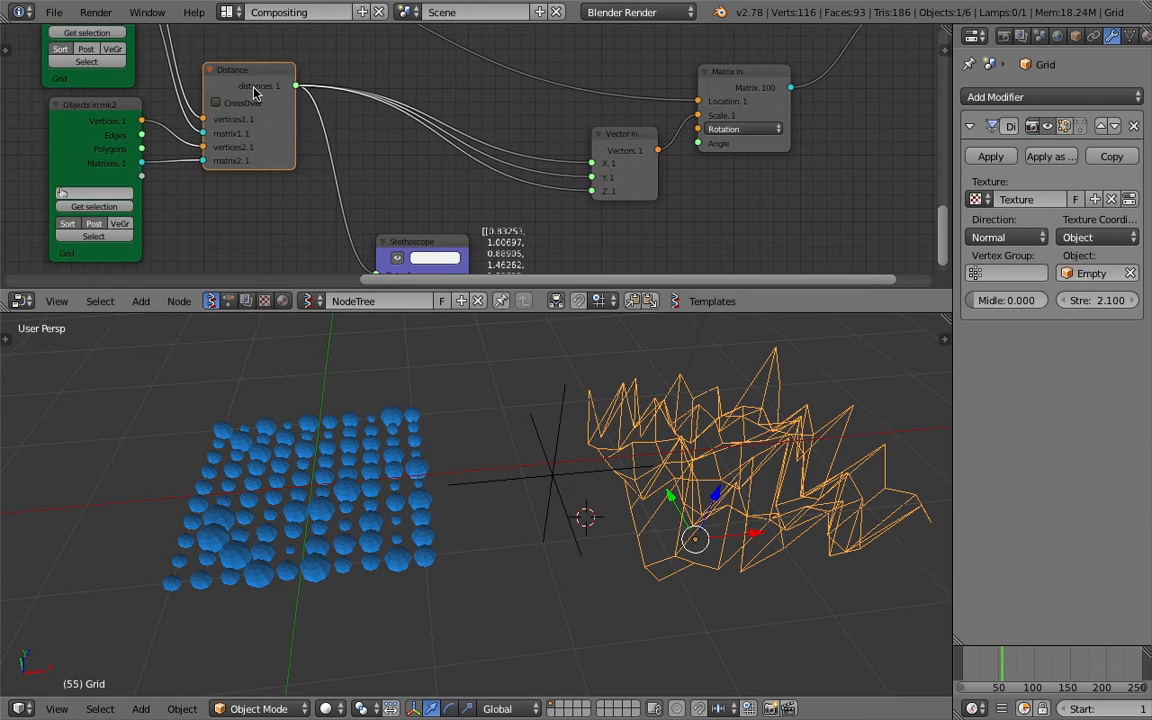
{"action": "middle_click_drag", "start_coordinate": [570, 147], "coordinate": [564, 155]}
{"action": "middle_click_drag", "start_coordinate": [368, 473], "coordinate": [394, 502]}
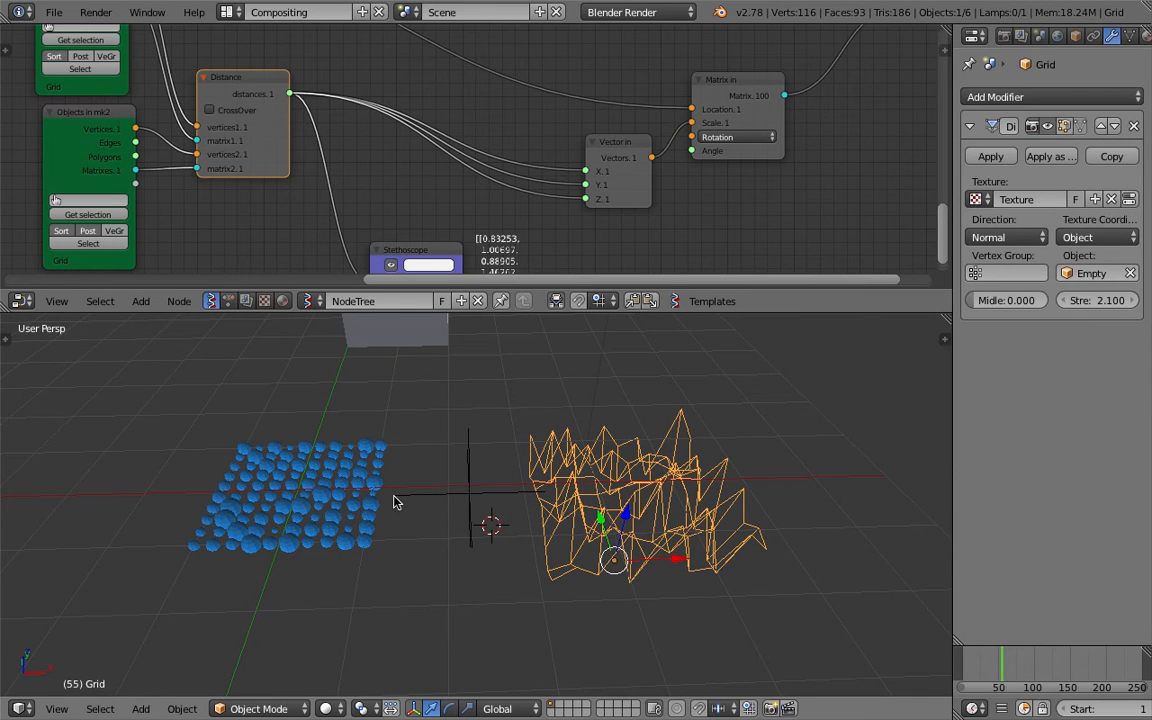
{"action": "scroll", "coordinate": [421, 481], "scroll_direction": "up", "scroll_amount": 3}
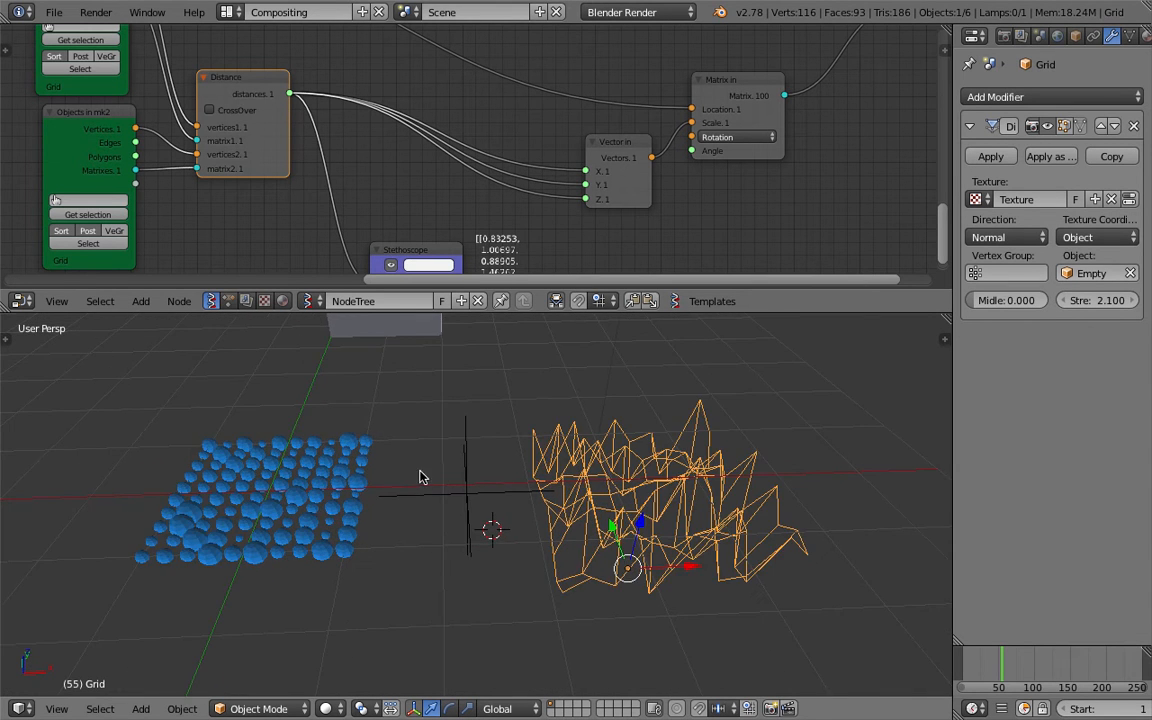
{"action": "scroll", "coordinate": [496, 481], "scroll_direction": "down", "scroll_amount": 7}
{"action": "middle_click_drag", "start_coordinate": [509, 480], "coordinate": [637, 502]}
{"action": "scroll", "coordinate": [463, 457], "scroll_direction": "up", "scroll_amount": 4}
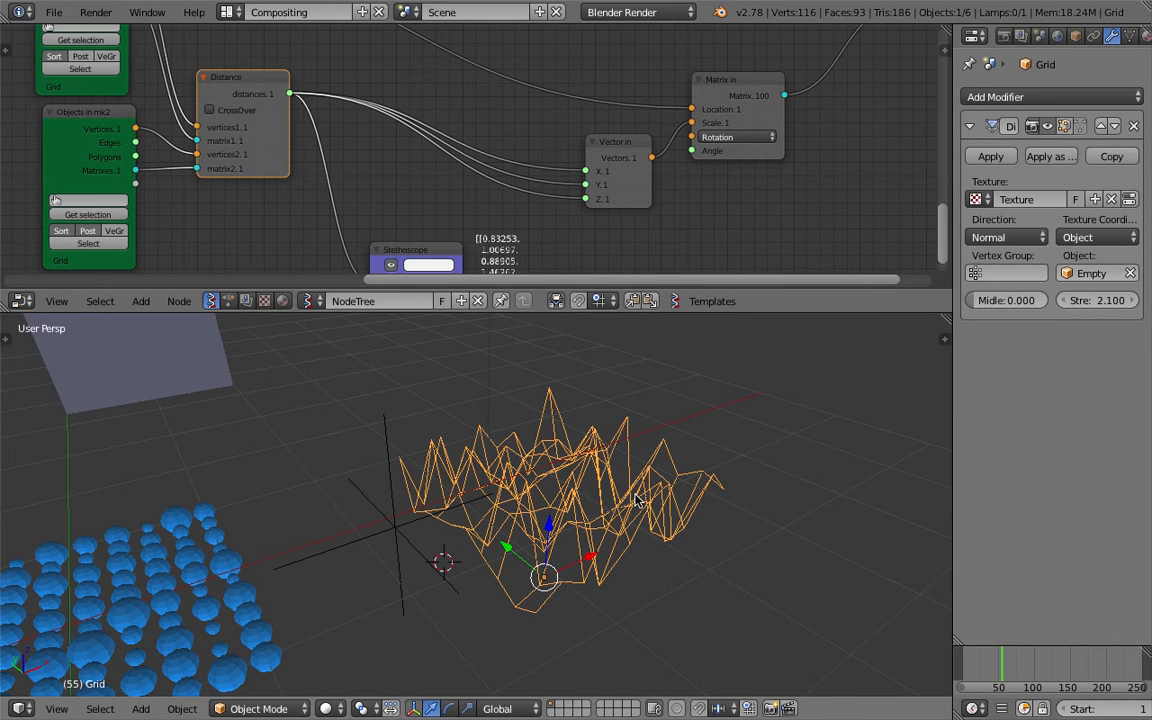
Widen the Properties editor to show the full labels of the Displace modifier settings
{"action": "left_click_drag", "start_coordinate": [955, 78], "coordinate": [878, 82]}
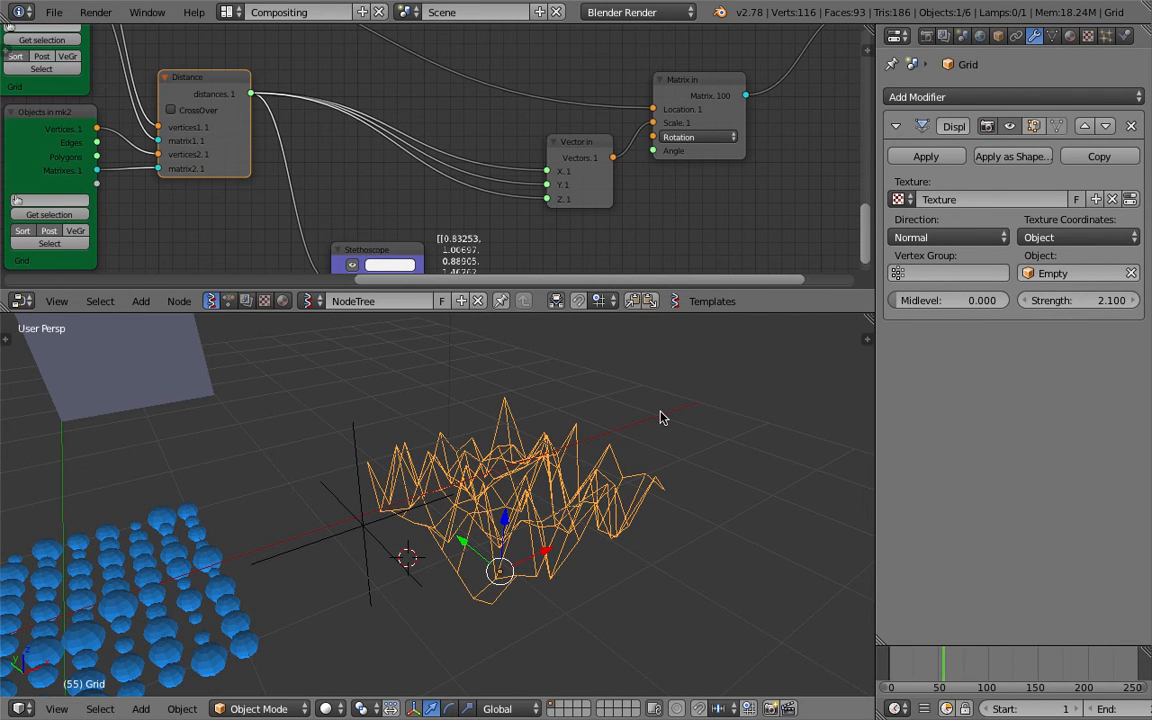
{"action": "middle_click_drag", "start_coordinate": [695, 408], "coordinate": [481, 479]}
{"action": "scroll", "coordinate": [481, 479], "scroll_direction": "up", "scroll_amount": 4}
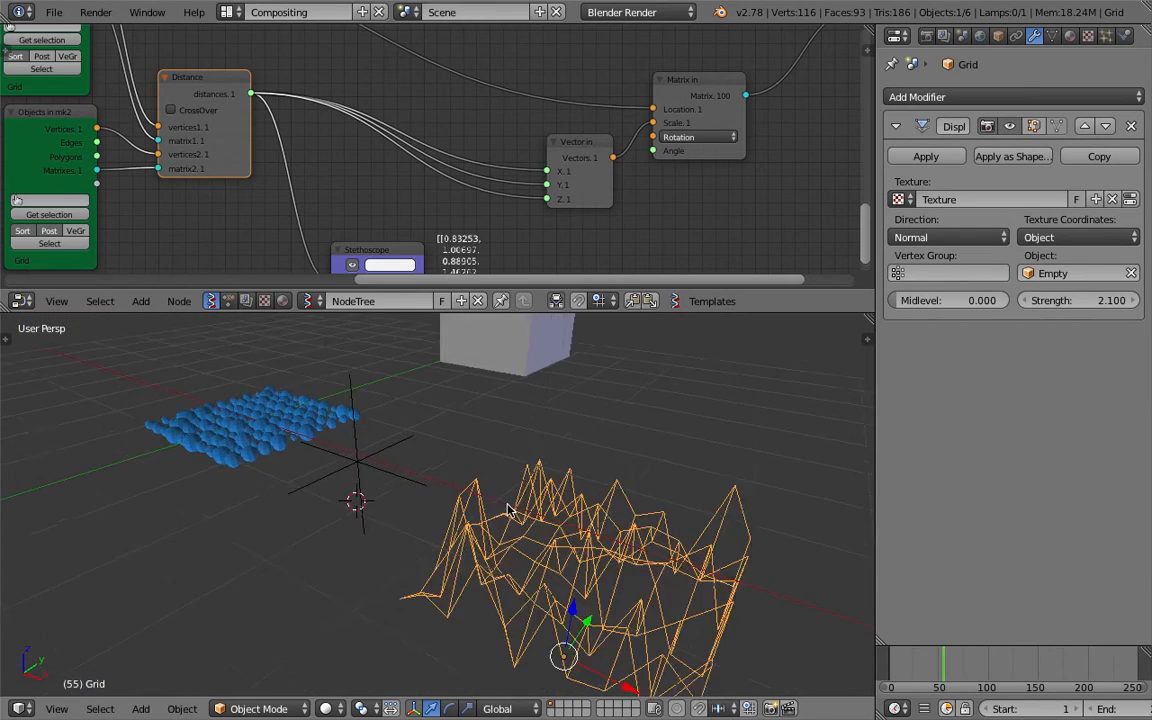
Move the displaced grid to a new position near the Empty and set the timeline to frame 35
{"action": "key", "text": "g"}
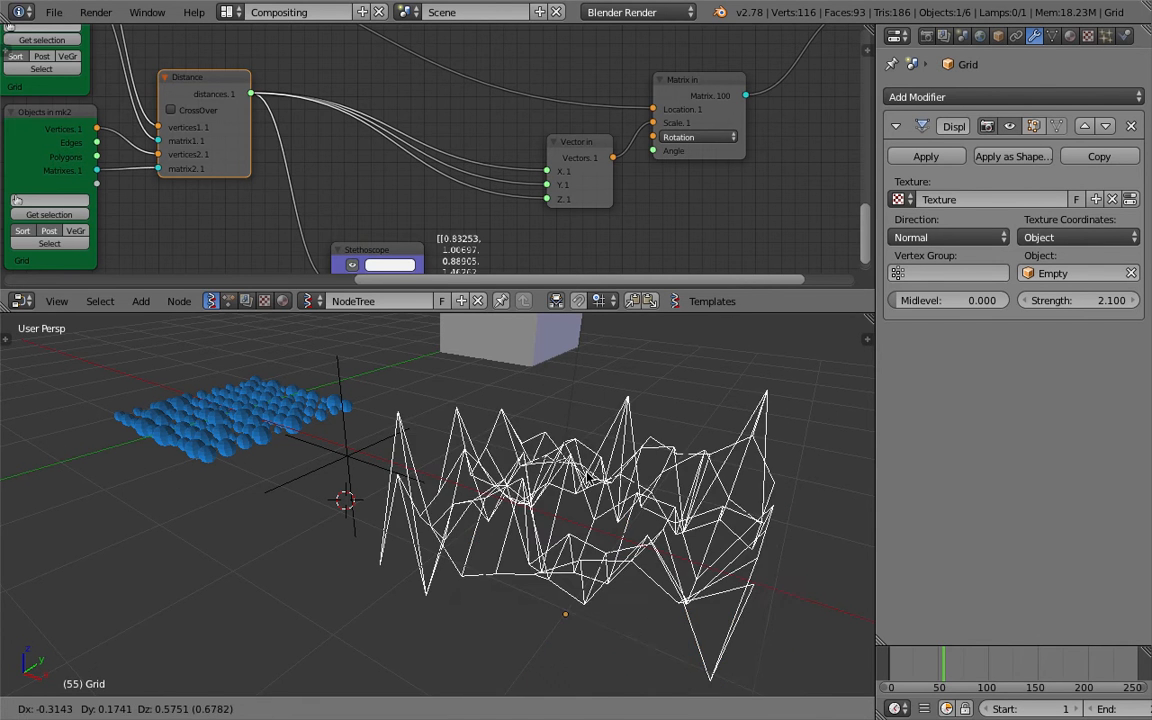
{"action": "left_click", "coordinate": [573, 474]}
{"action": "left_click", "coordinate": [921, 668]}
{"action": "scroll", "coordinate": [558, 545], "scroll_direction": "down", "scroll_amount": 1}
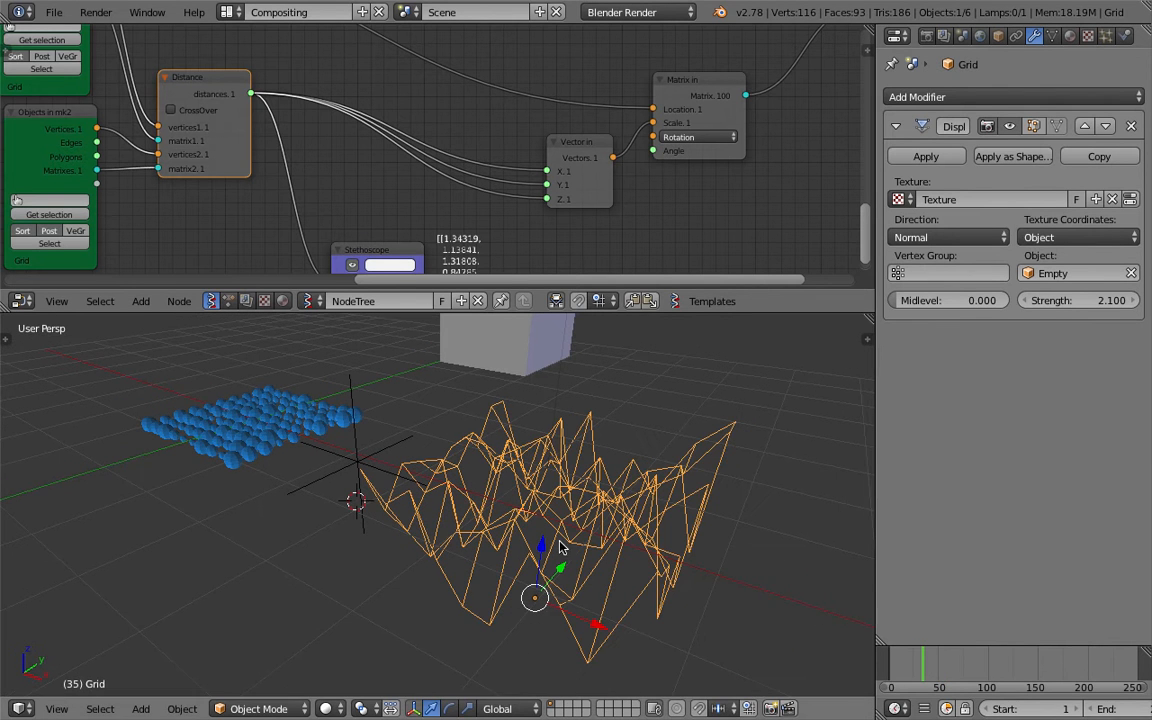
Play the animation while moving the displaced grid about 0.39 in X, 0.26 in Y and -0.04 in Z, and stop the playback
{"action": "key", "text": "alt+a"}
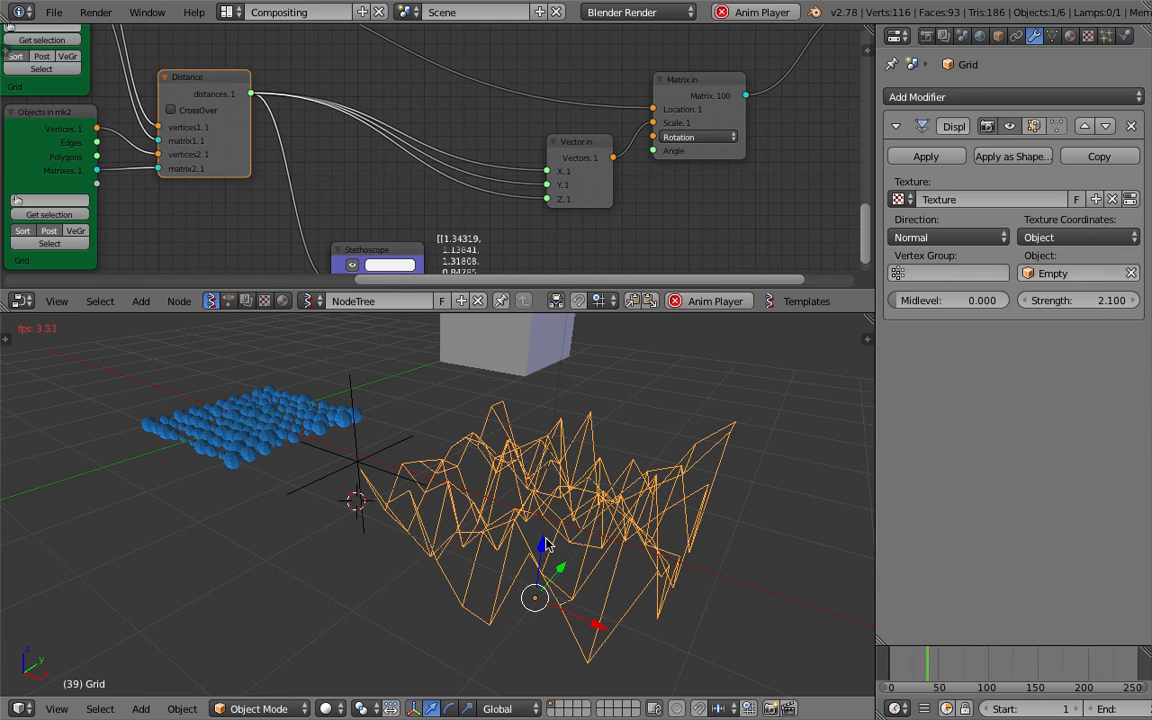
{"action": "key", "text": "g"}
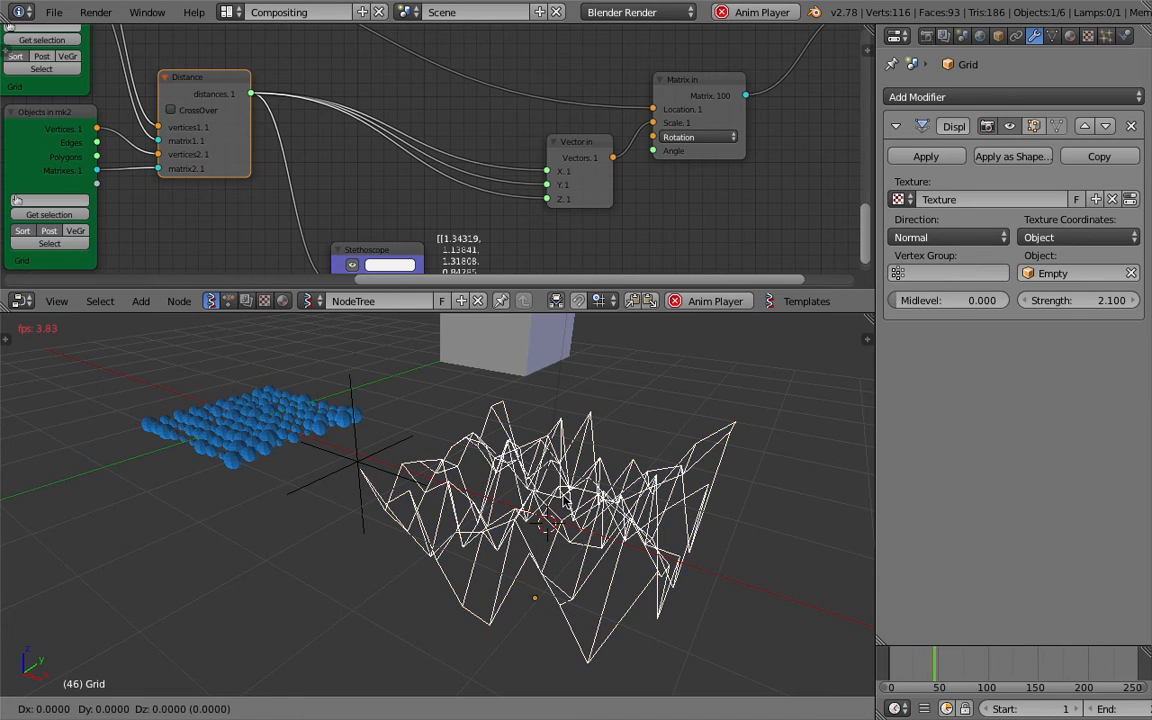
{"action": "left_click", "coordinate": [608, 524]}
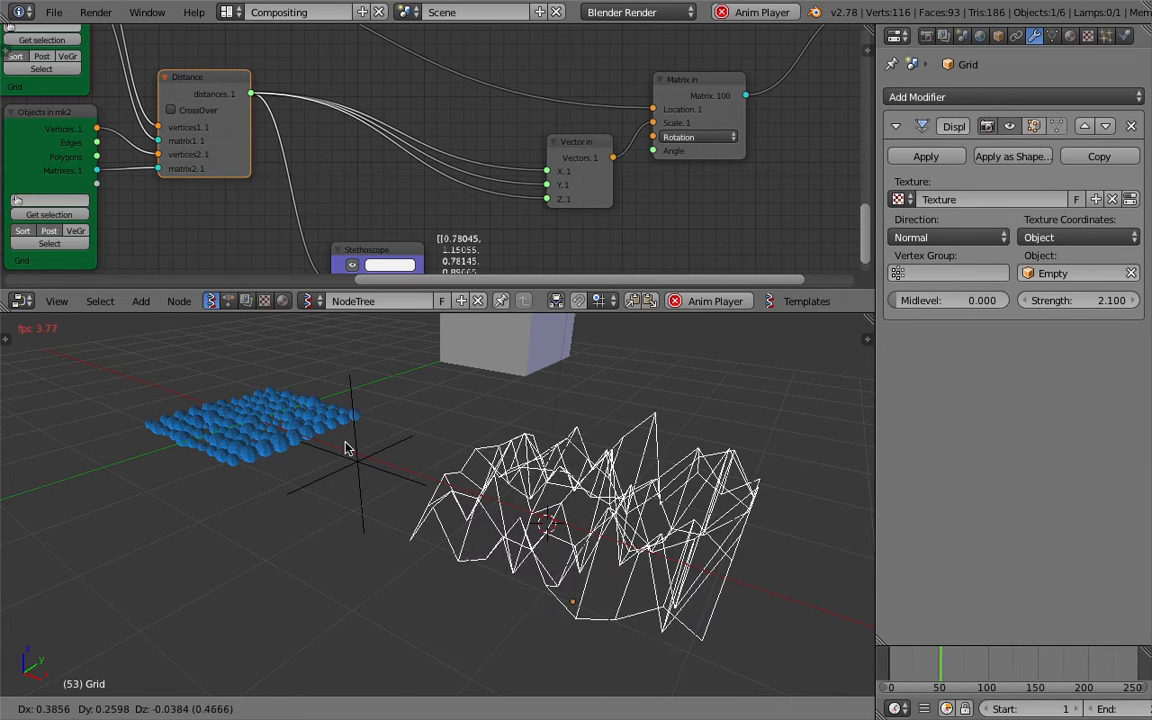
{"action": "key", "text": "Escape"}
Examine the scaled spheres up close and survey the whole node tree, including the older node groups
{"action": "middle_click_drag", "start_coordinate": [280, 440], "coordinate": [583, 498]}
{"action": "scroll", "coordinate": [583, 498], "scroll_direction": "up", "scroll_amount": 4}
{"action": "scroll", "coordinate": [453, 471], "scroll_direction": "down", "scroll_amount": 3}
{"action": "middle_click_drag", "start_coordinate": [550, 445], "coordinate": [440, 489], "text": "shift"}
{"action": "scroll", "coordinate": [404, 195], "scroll_direction": "down", "scroll_amount": 4}
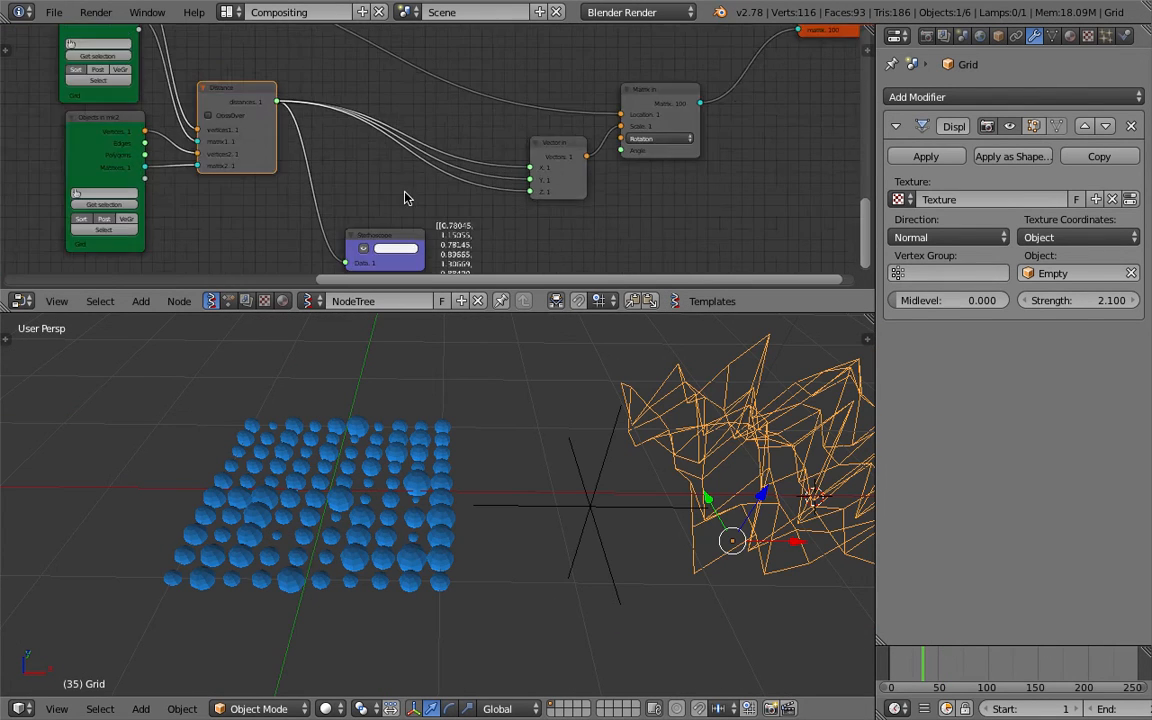
{"action": "middle_click_drag", "start_coordinate": [446, 183], "coordinate": [622, 188]}
{"action": "scroll", "coordinate": [560, 160], "scroll_direction": "down", "scroll_amount": 6}
{"action": "middle_click_drag", "start_coordinate": [507, 143], "coordinate": [521, 153]}
{"action": "scroll", "coordinate": [437, 160], "scroll_direction": "up", "scroll_amount": 2}
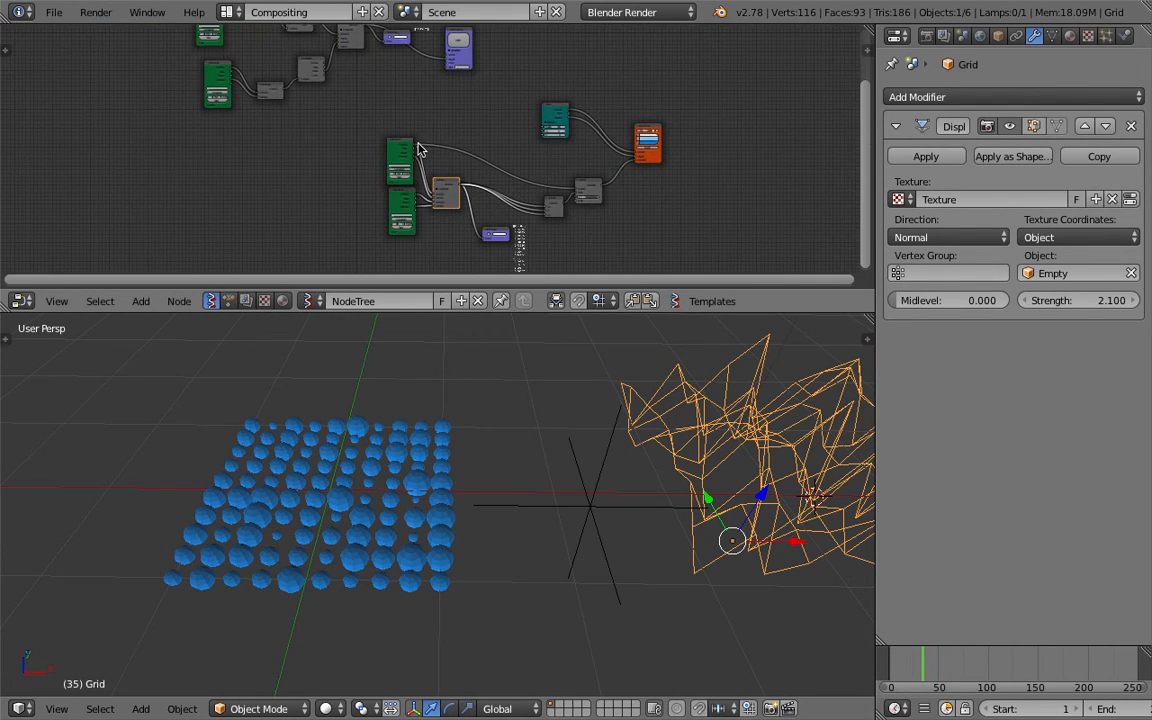
{"action": "middle_click_drag", "start_coordinate": [340, 62], "coordinate": [370, 156]}
{"action": "scroll", "coordinate": [370, 156], "scroll_direction": "up", "scroll_amount": 6}
{"action": "middle_click_drag", "start_coordinate": [236, 88], "coordinate": [241, 122]}
Save the Blender file as a new version with Save As
{"action": "left_click", "coordinate": [54, 12]}
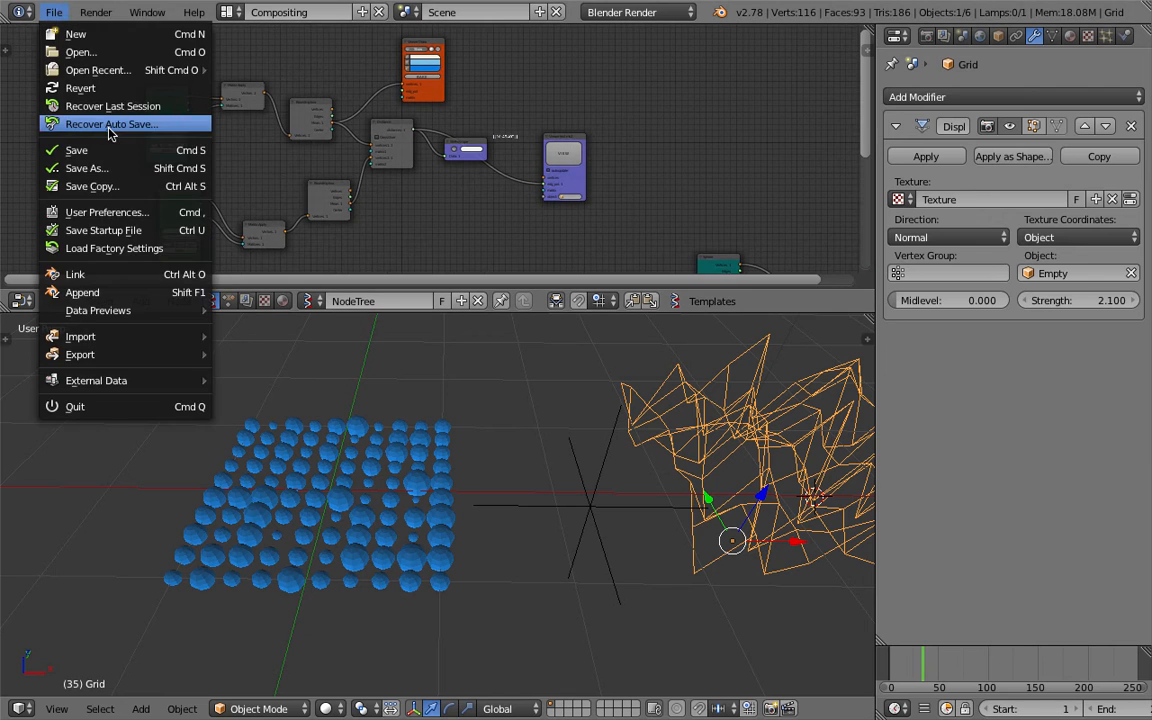
{"action": "left_click", "coordinate": [149, 165]}
{"action": "left_click", "coordinate": [1020, 81]}
{"action": "left_click", "coordinate": [1087, 60]}
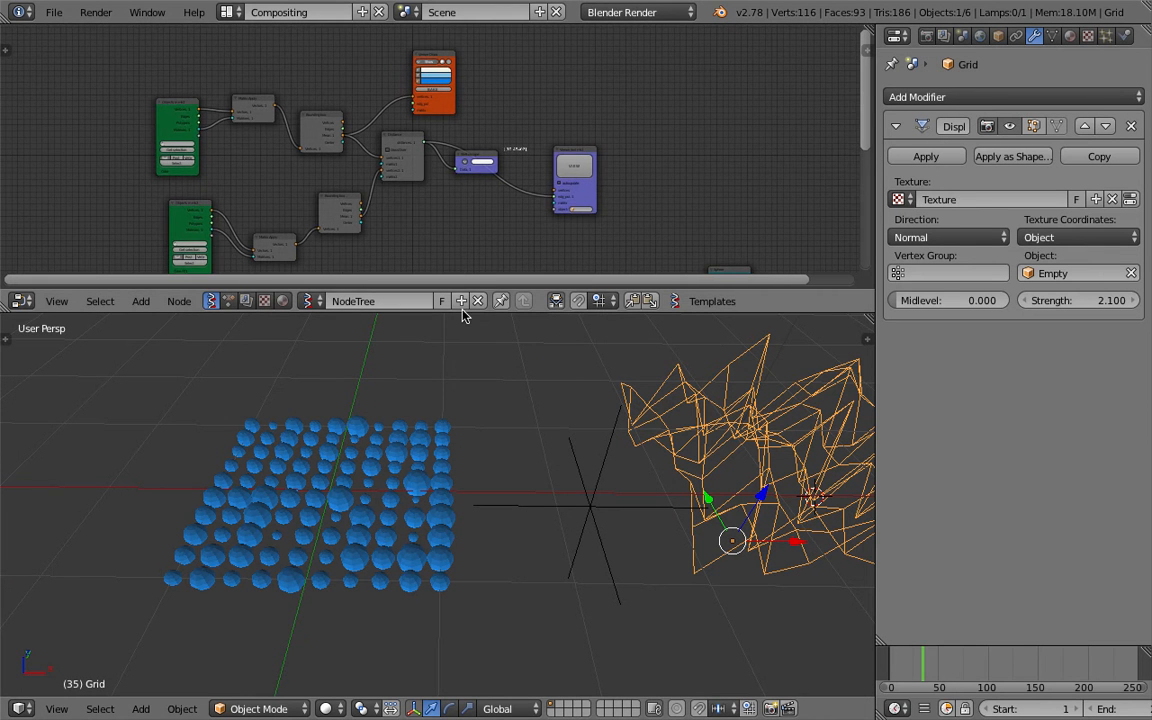
Enlarge the node editor and bring the Distance node of the older bounding box group into close view
{"action": "left_click_drag", "start_coordinate": [463, 313], "coordinate": [463, 478]}
{"action": "scroll", "coordinate": [276, 314], "scroll_direction": "up", "scroll_amount": 3}
{"action": "scroll", "coordinate": [276, 314], "scroll_direction": "up", "scroll_amount": 4}
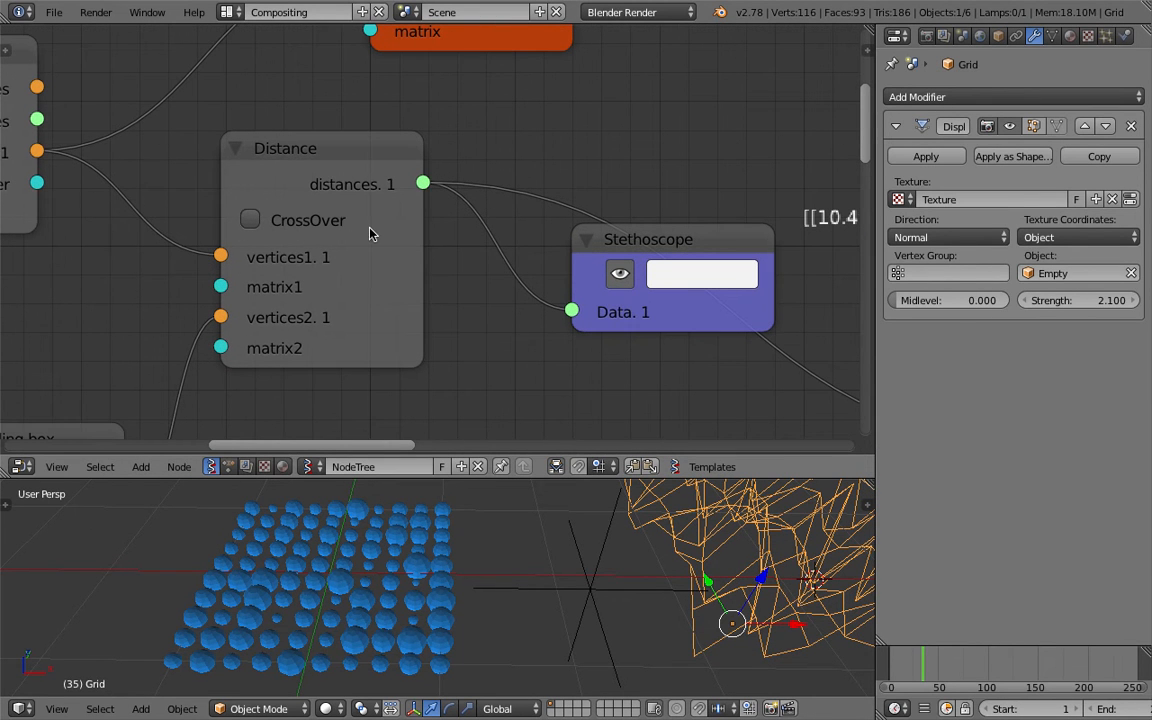
Sketch freehand number notes with the grease pencil in the empty area above the Viewer text node
{"action": "scroll", "coordinate": [539, 171], "scroll_direction": "down", "scroll_amount": 3}
{"action": "middle_click_drag", "start_coordinate": [539, 171], "coordinate": [417, 269]}
{"action": "scroll", "coordinate": [417, 269], "scroll_direction": "down", "scroll_amount": 1}
{"action": "middle_click_drag", "start_coordinate": [507, 234], "coordinate": [374, 313]}
{"action": "scroll", "coordinate": [374, 313], "scroll_direction": "down", "scroll_amount": 1}
{"action": "middle_click_drag", "start_coordinate": [491, 195], "coordinate": [420, 247]}
{"action": "scroll", "coordinate": [420, 247], "scroll_direction": "down", "scroll_amount": 1}
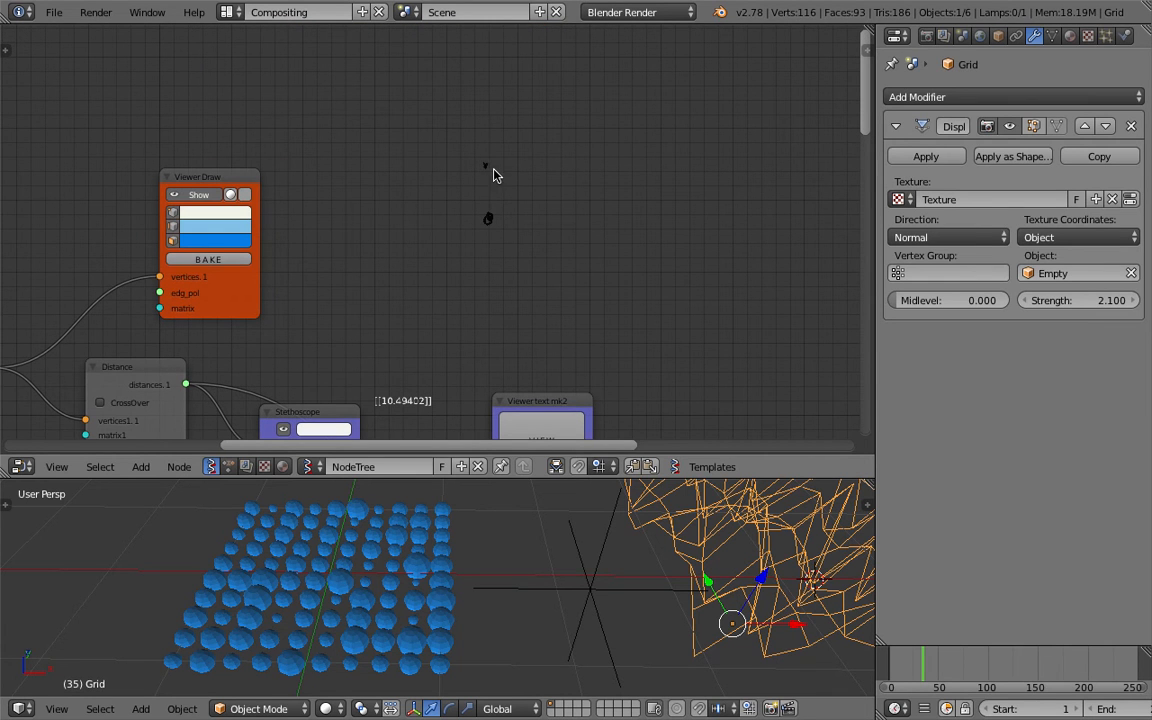
{"action": "middle_click_drag", "start_coordinate": [594, 147], "coordinate": [481, 174]}
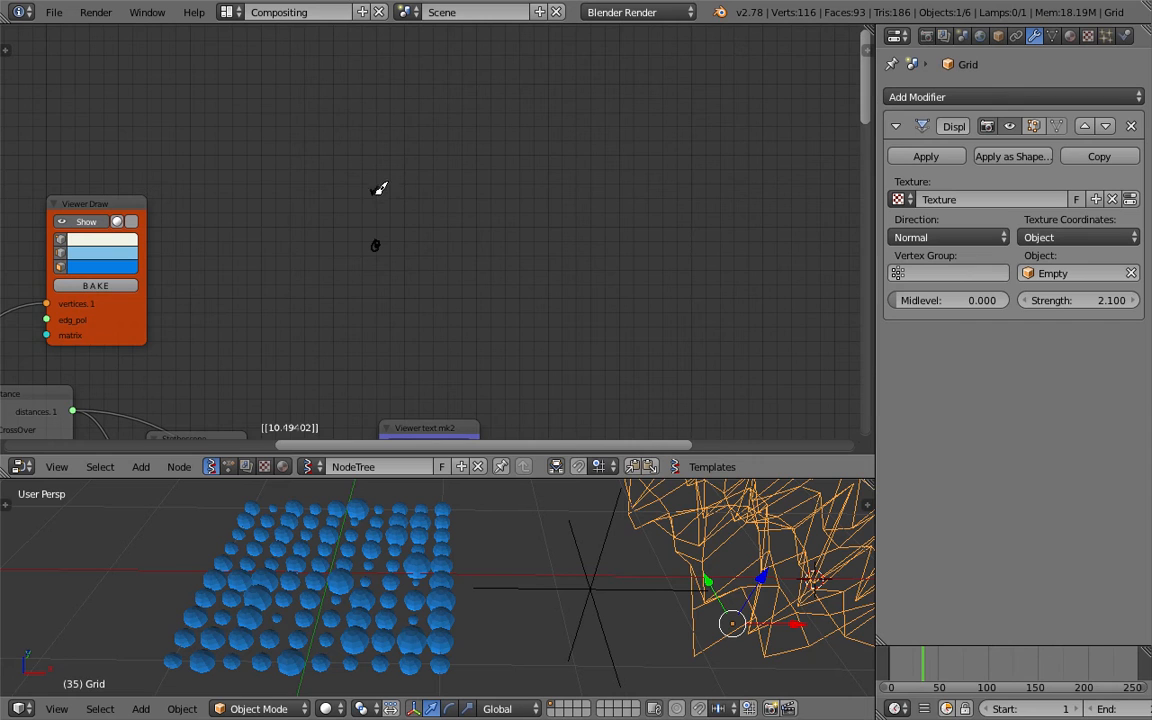
{"action": "middle_click_drag", "start_coordinate": [356, 151], "coordinate": [187, 118]}
{"action": "left_click_drag", "start_coordinate": [371, 120], "coordinate": [371, 120]}
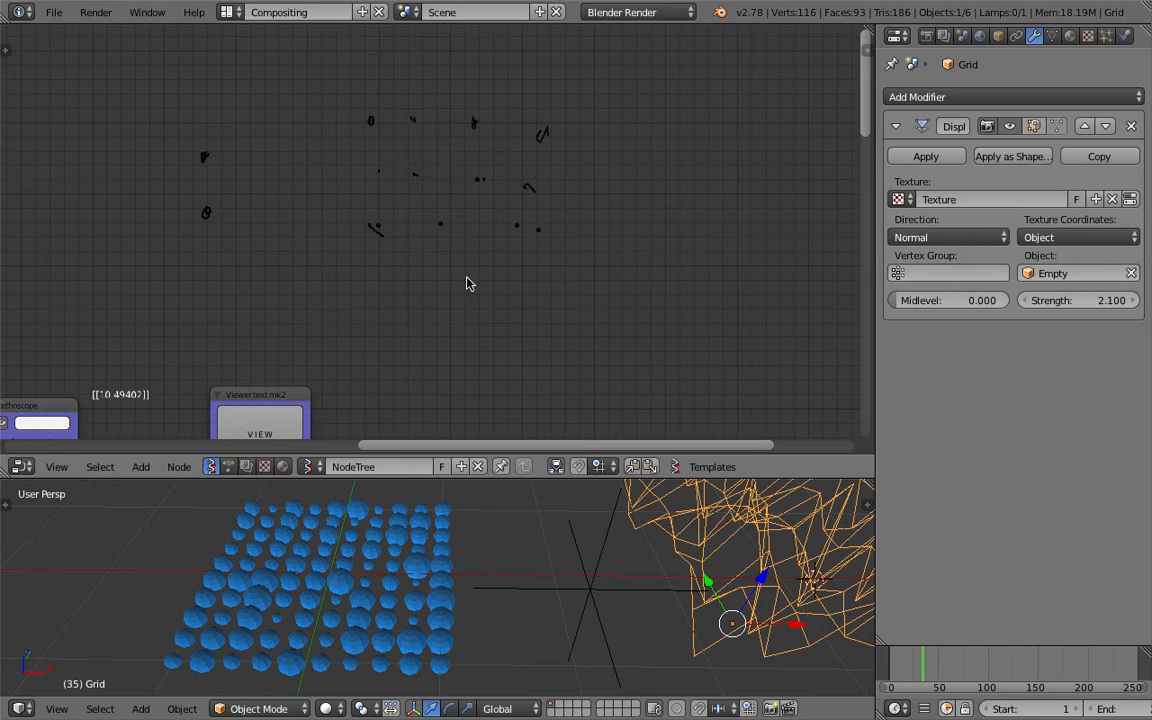
Shift the two Objects in nodes of the bounding box group slightly away from their Matrix Apply nodes
{"action": "middle_click_drag", "start_coordinate": [434, 306], "coordinate": [727, 138]}
{"action": "middle_click_drag", "start_coordinate": [544, 217], "coordinate": [557, 204]}
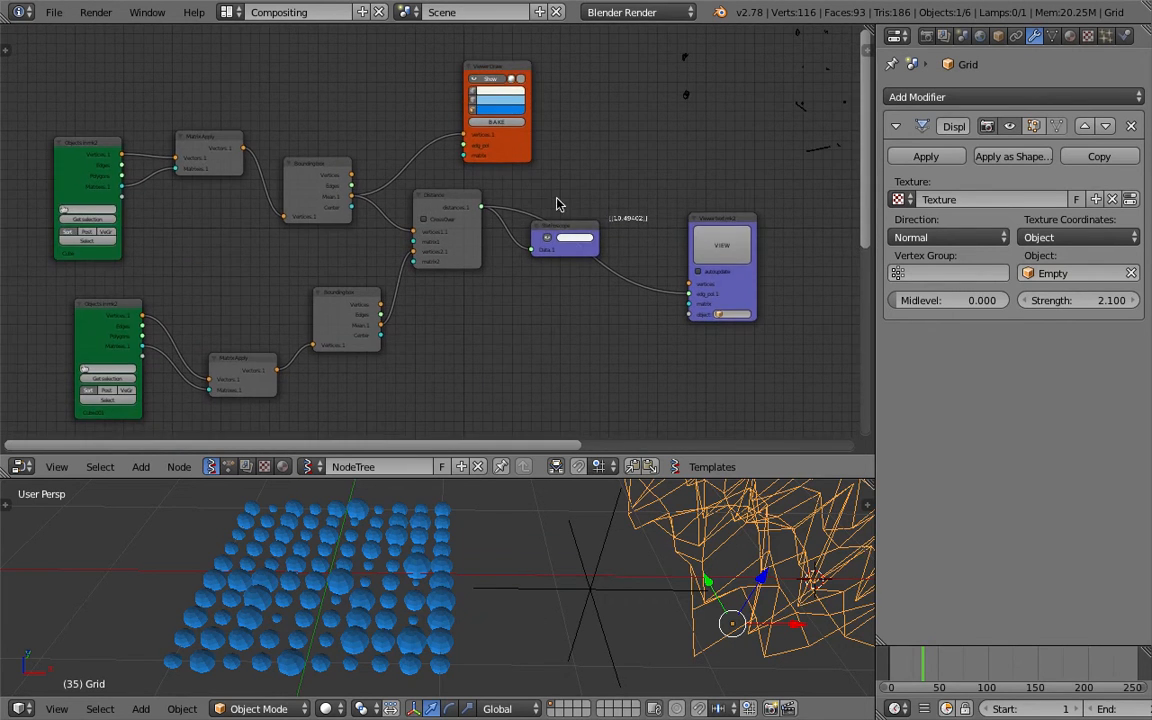
{"action": "scroll", "coordinate": [488, 241], "scroll_direction": "down", "scroll_amount": 1}
{"action": "middle_click_drag", "start_coordinate": [413, 217], "coordinate": [445, 189]}
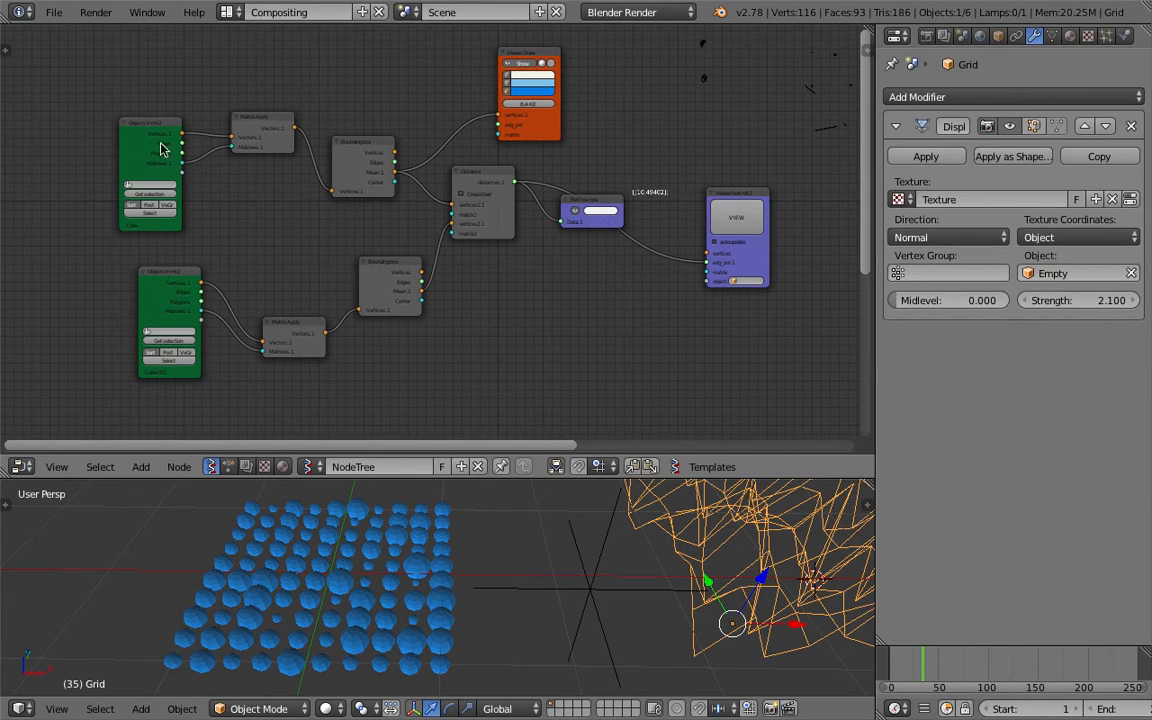
{"action": "left_click_drag", "start_coordinate": [152, 127], "coordinate": [151, 111]}
{"action": "left_click_drag", "start_coordinate": [167, 281], "coordinate": [125, 271]}
Turn off the display of the Viewer Draw node that shows the scaled spheres
{"action": "middle_click_drag", "start_coordinate": [653, 344], "coordinate": [373, 126]}
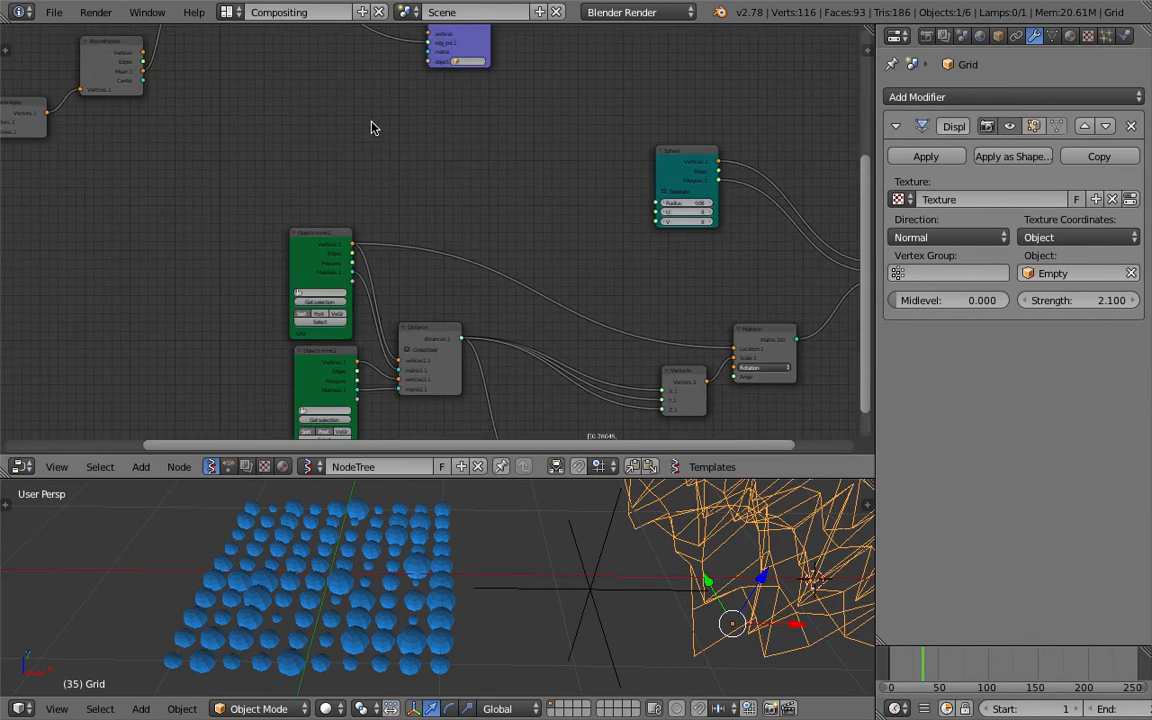
{"action": "scroll", "coordinate": [510, 200], "scroll_direction": "down", "scroll_amount": 2}
{"action": "middle_click_drag", "start_coordinate": [690, 199], "coordinate": [415, 213]}
{"action": "scroll", "coordinate": [424, 207], "scroll_direction": "up", "scroll_amount": 4}
{"action": "left_click", "coordinate": [476, 232]}
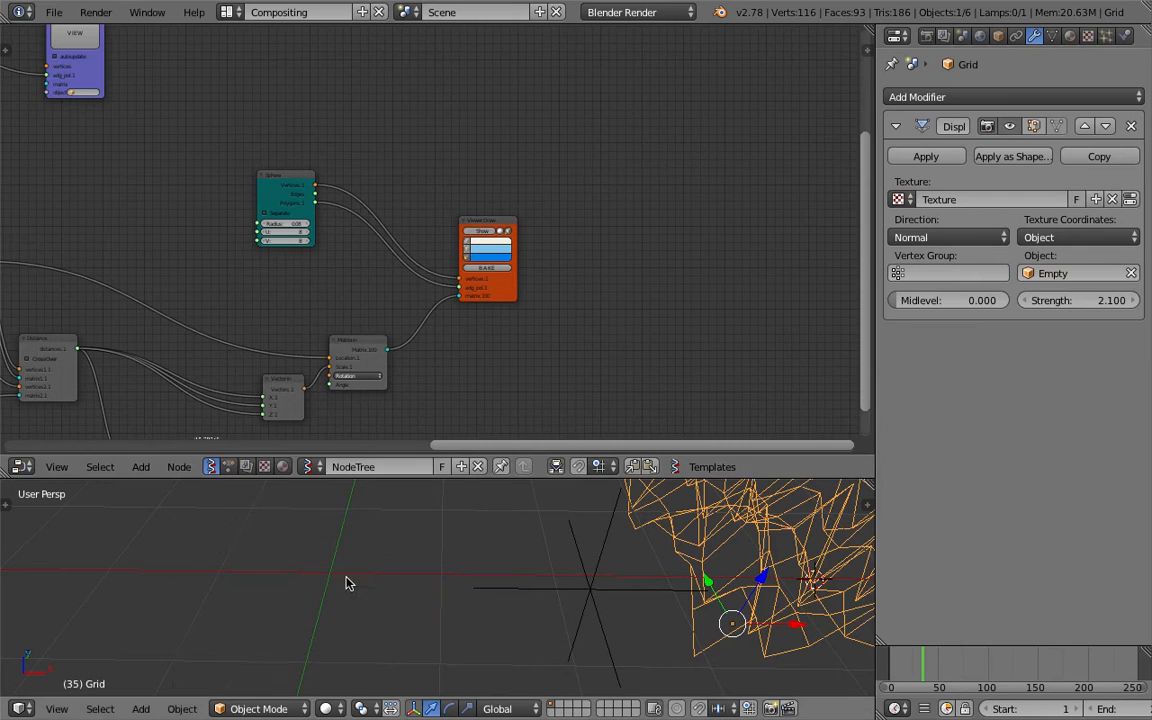
Move the displaced grid to layer 2 and save the file over the existing version
{"action": "scroll", "coordinate": [438, 355], "scroll_direction": "down", "scroll_amount": 3}
{"action": "scroll", "coordinate": [685, 648], "scroll_direction": "down", "scroll_amount": 3}
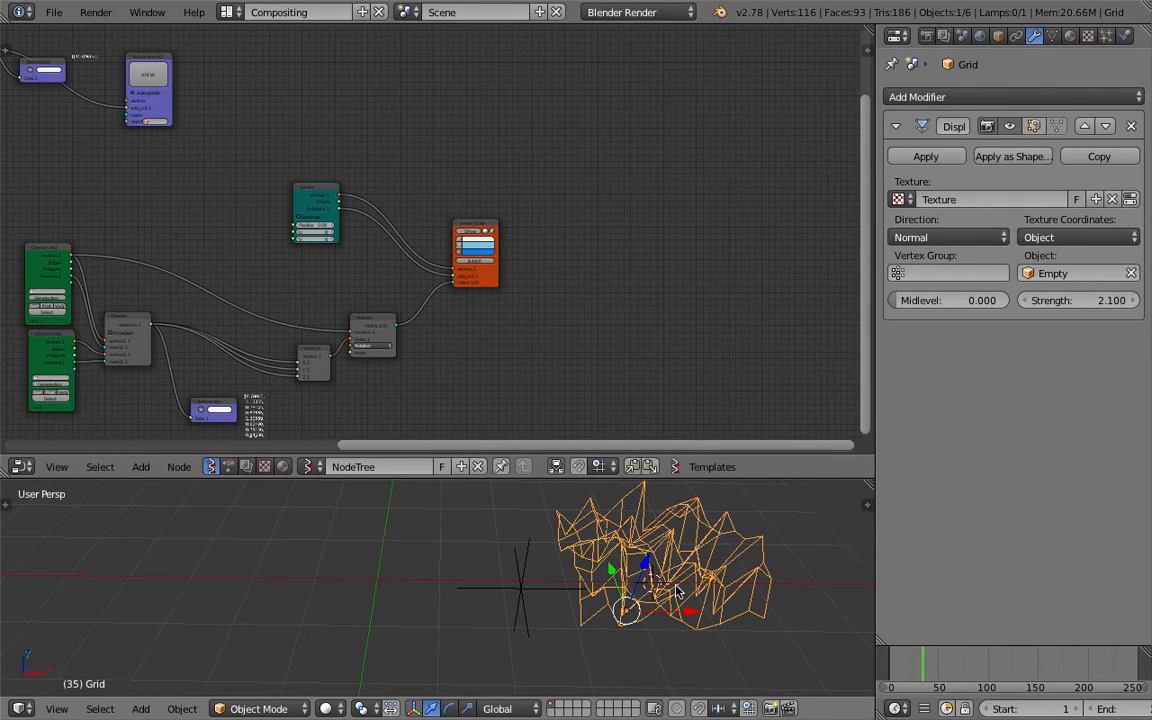
{"action": "key", "text": "m"}
{"action": "key", "text": "2"}
{"action": "middle_click_drag", "start_coordinate": [556, 546], "coordinate": [528, 543]}
{"action": "key", "text": "ctrl+s"}
{"action": "left_click", "coordinate": [468, 542]}
Join all nodes of the sphere scaling setup into a frame and move it away from the bounding box group
{"action": "middle_click_drag", "start_coordinate": [122, 169], "coordinate": [295, 197]}
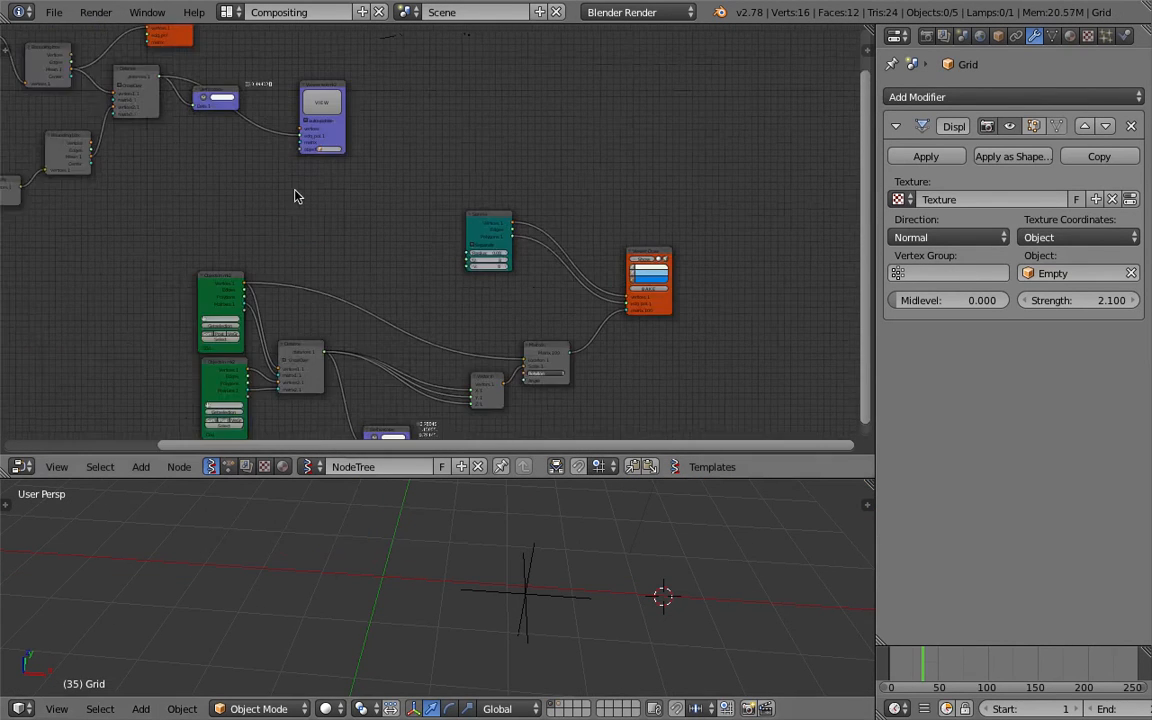
{"action": "scroll", "coordinate": [339, 257], "scroll_direction": "down", "scroll_amount": 2}
{"action": "middle_click_drag", "start_coordinate": [339, 257], "coordinate": [314, 159]}
{"action": "key", "text": "a"}
{"action": "key", "text": "a"}
{"action": "left_click_drag", "start_coordinate": [242, 135], "coordinate": [626, 380]}
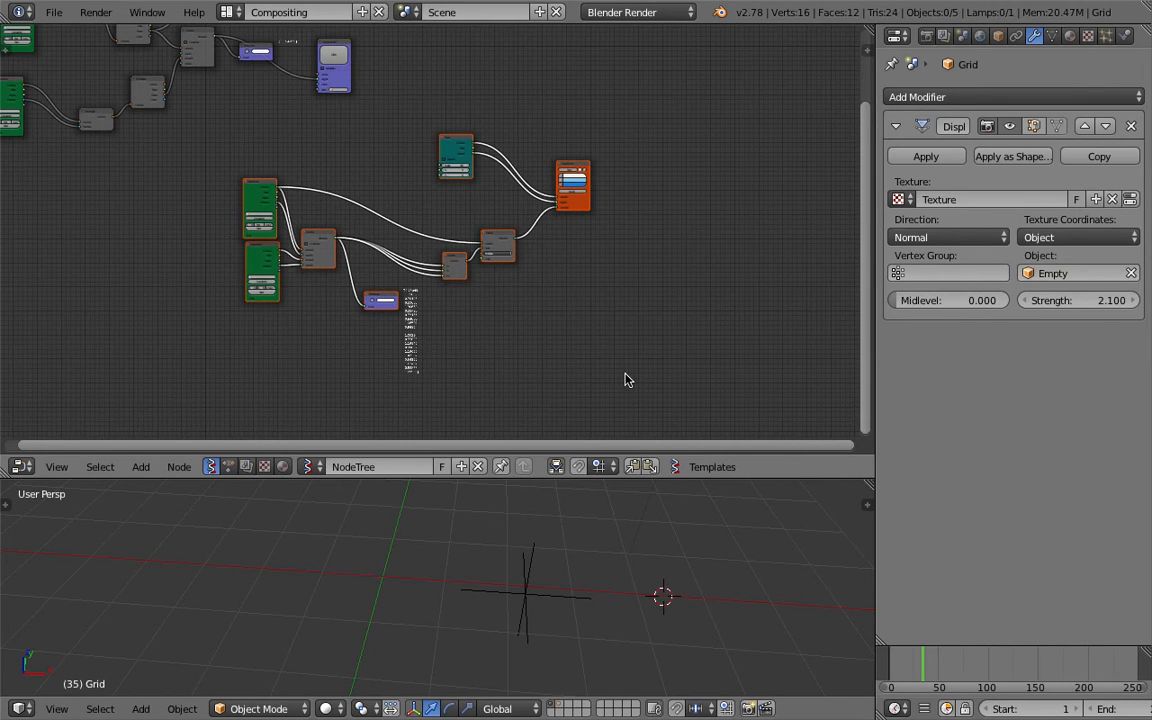
{"action": "key", "text": "ctrl+j"}
{"action": "left_click_drag", "start_coordinate": [406, 127], "coordinate": [706, 207]}
{"action": "key", "text": "KP_Decimal"}
Delete the Stethoscope node inside the new frame
{"action": "left_click", "coordinate": [505, 328]}
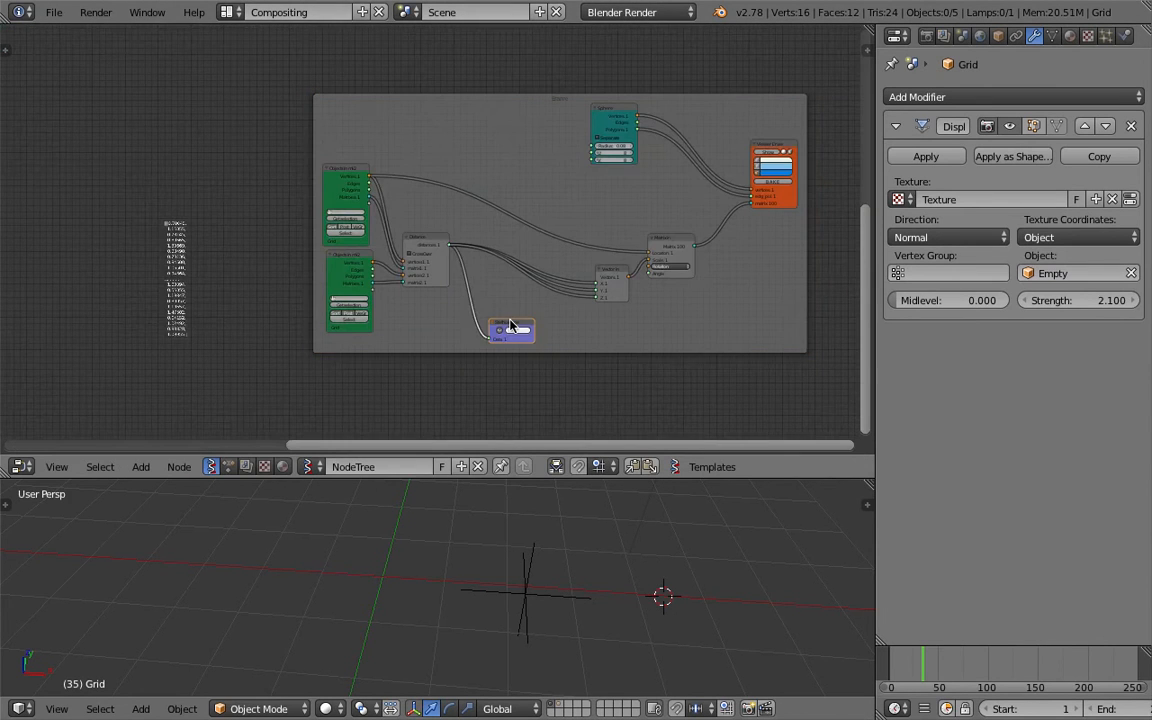
{"action": "key", "text": "x"}
{"action": "scroll", "coordinate": [664, 218], "scroll_direction": "up", "scroll_amount": 3}
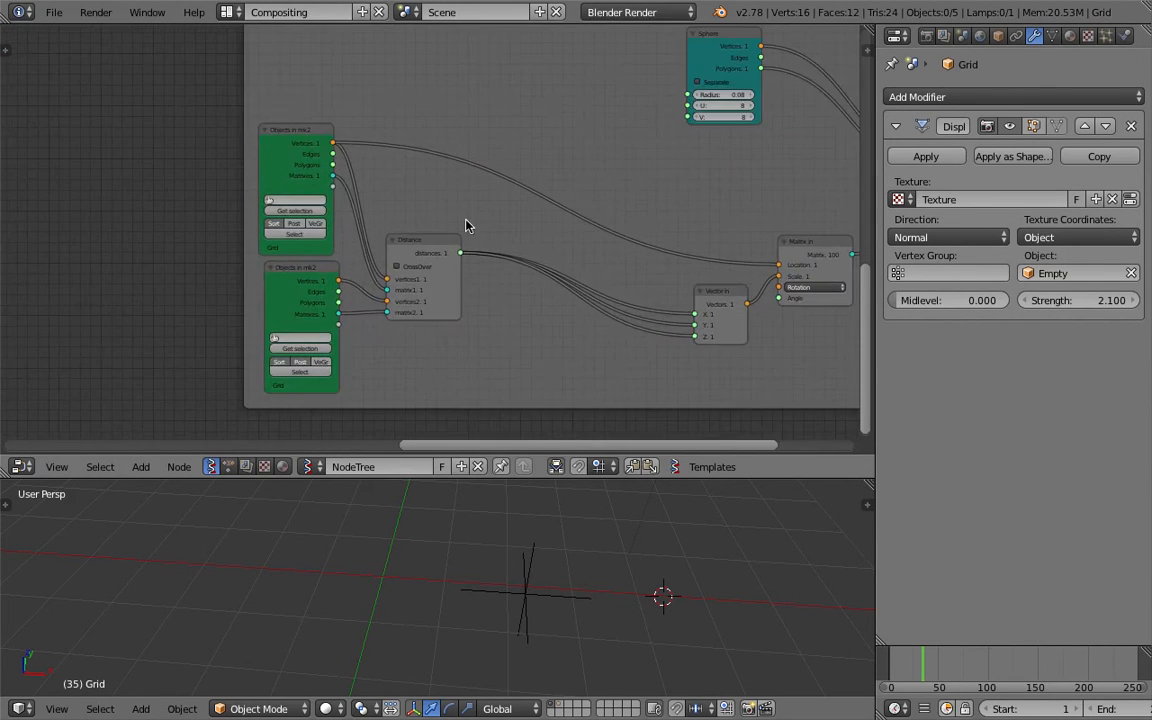
Delete the Matrix Apply, Bounding box, Distance, Stethoscope and Viewer Draw nodes of the older group in one selection
{"action": "scroll", "coordinate": [394, 240], "scroll_direction": "down", "scroll_amount": 4}
{"action": "middle_click_drag", "start_coordinate": [152, 172], "coordinate": [448, 272]}
{"action": "middle_click_drag", "start_coordinate": [110, 205], "coordinate": [285, 262]}
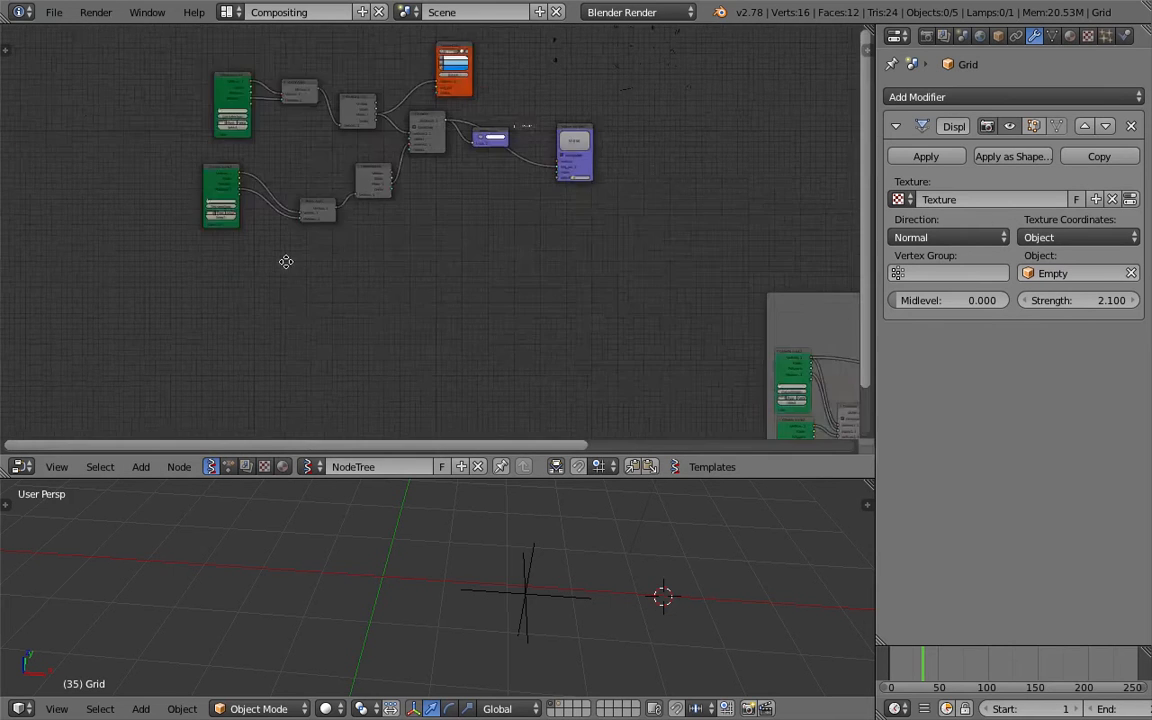
{"action": "scroll", "coordinate": [340, 209], "scroll_direction": "up", "scroll_amount": 3}
{"action": "key", "text": "Home"}
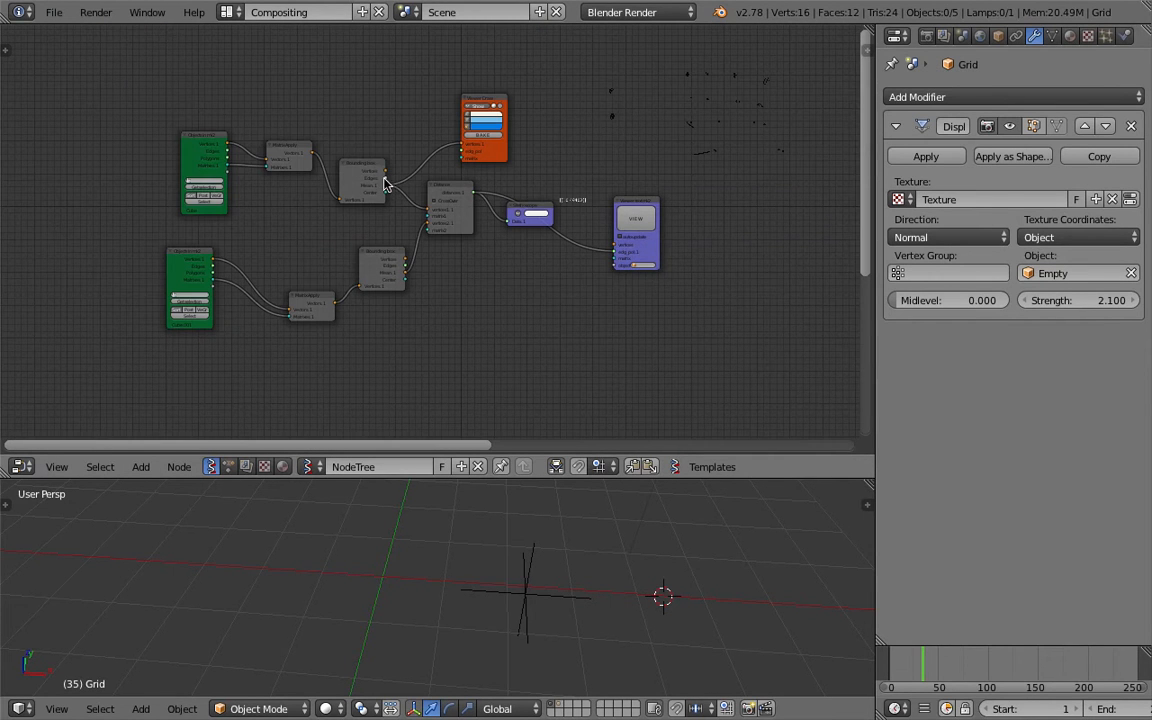
{"action": "key", "text": "b"}
{"action": "left_click_drag", "start_coordinate": [280, 63], "coordinate": [566, 357]}
{"action": "key", "text": "x"}
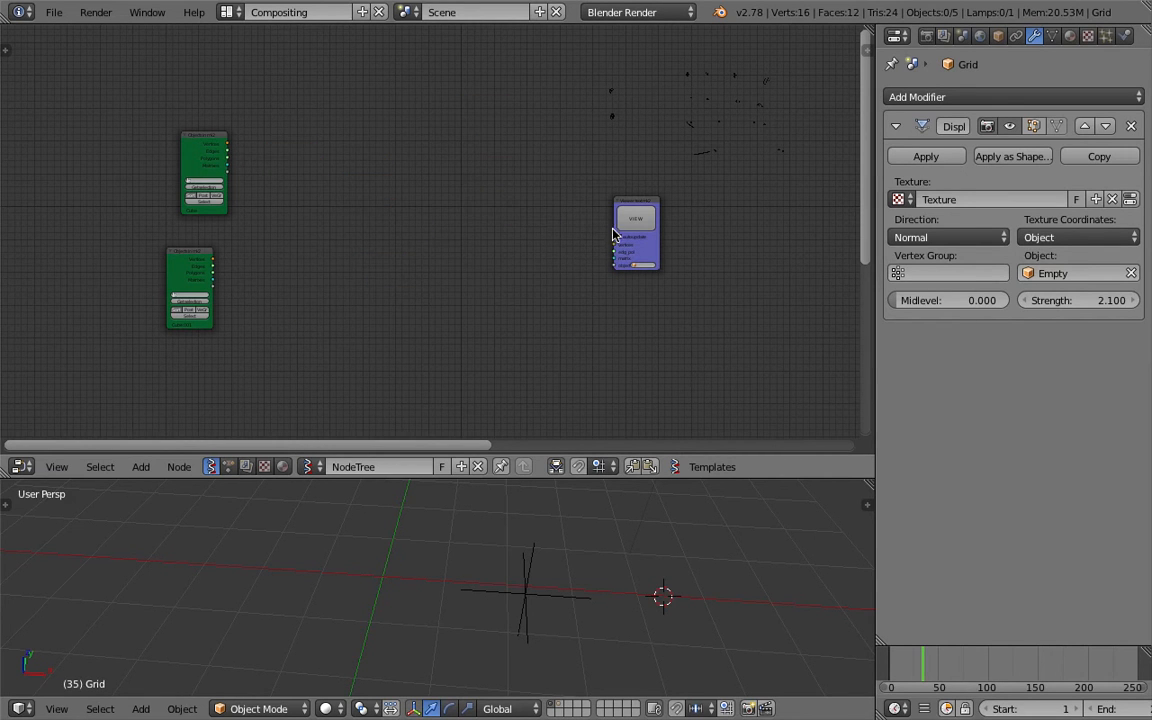
Delete the leftover Viewer text node and both Objects in nodes of the older group
{"action": "left_click", "coordinate": [627, 208]}
{"action": "left_click", "coordinate": [93, 138]}
{"action": "key", "text": "x"}
{"action": "left_click", "coordinate": [643, 202]}
{"action": "key", "text": "x"}
{"action": "scroll", "coordinate": [244, 188], "scroll_direction": "up", "scroll_amount": 3}
{"action": "left_click", "coordinate": [147, 303]}
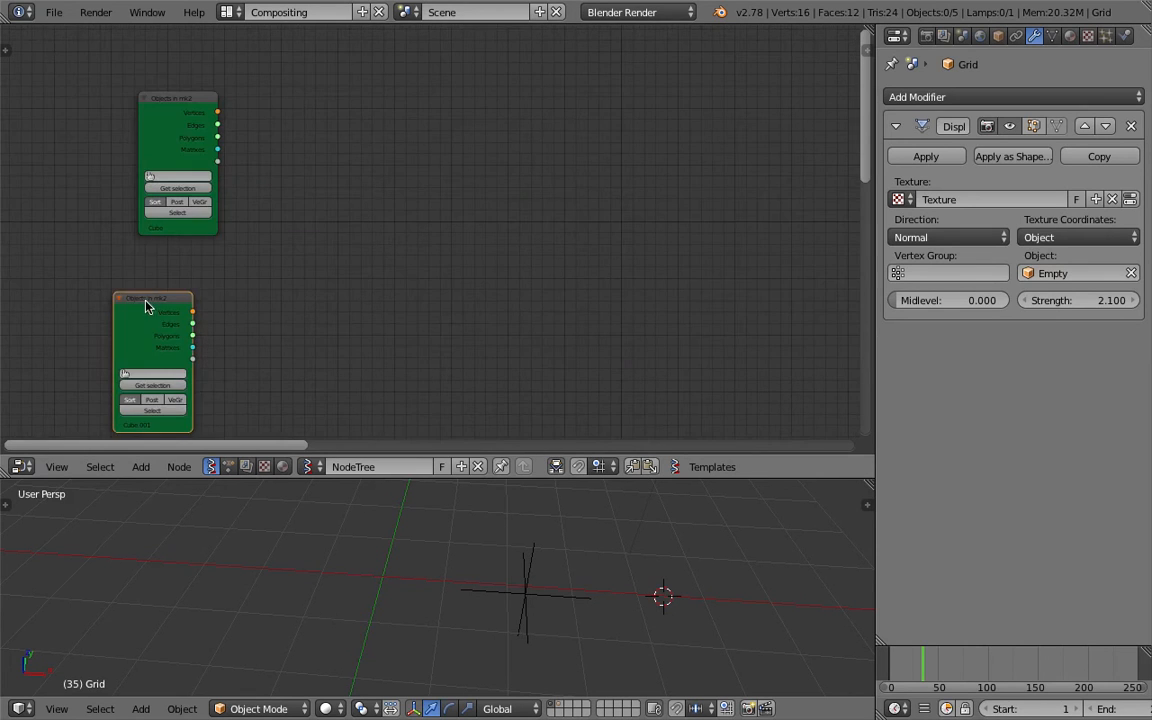
{"action": "key", "text": "x"}
{"action": "left_click", "coordinate": [190, 107]}
{"action": "key", "text": "x"}
Add a Vector in node in the emptied area of the node tree
{"action": "key", "text": "space"}
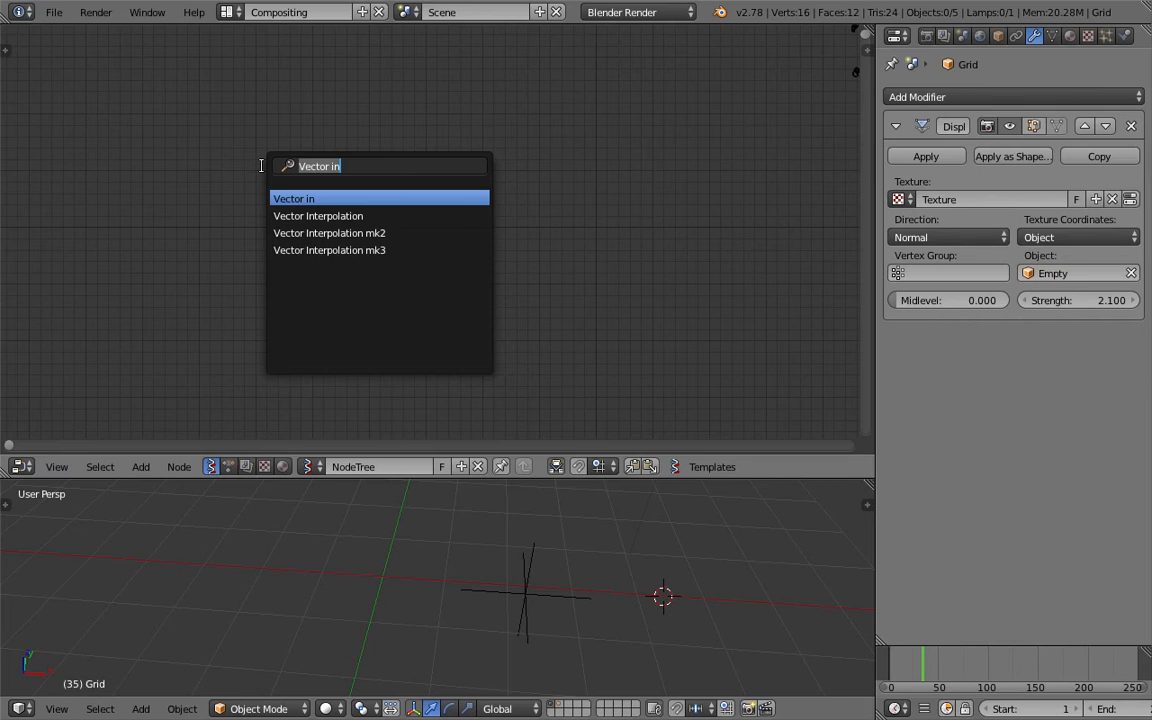
{"action": "type", "text": "v"}
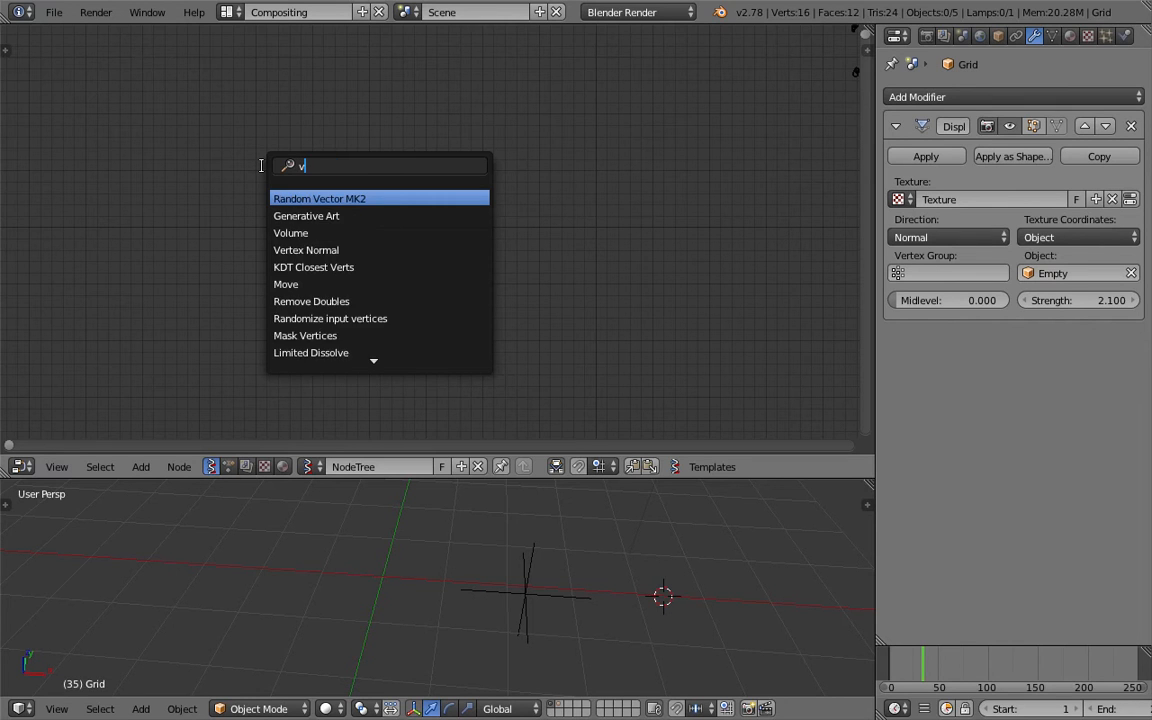
{"action": "type", "text": "ector in"}
{"action": "key", "text": "Return"}
{"action": "left_click", "coordinate": [262, 166]}
{"action": "scroll", "coordinate": [288, 253], "scroll_direction": "up", "scroll_amount": 1}
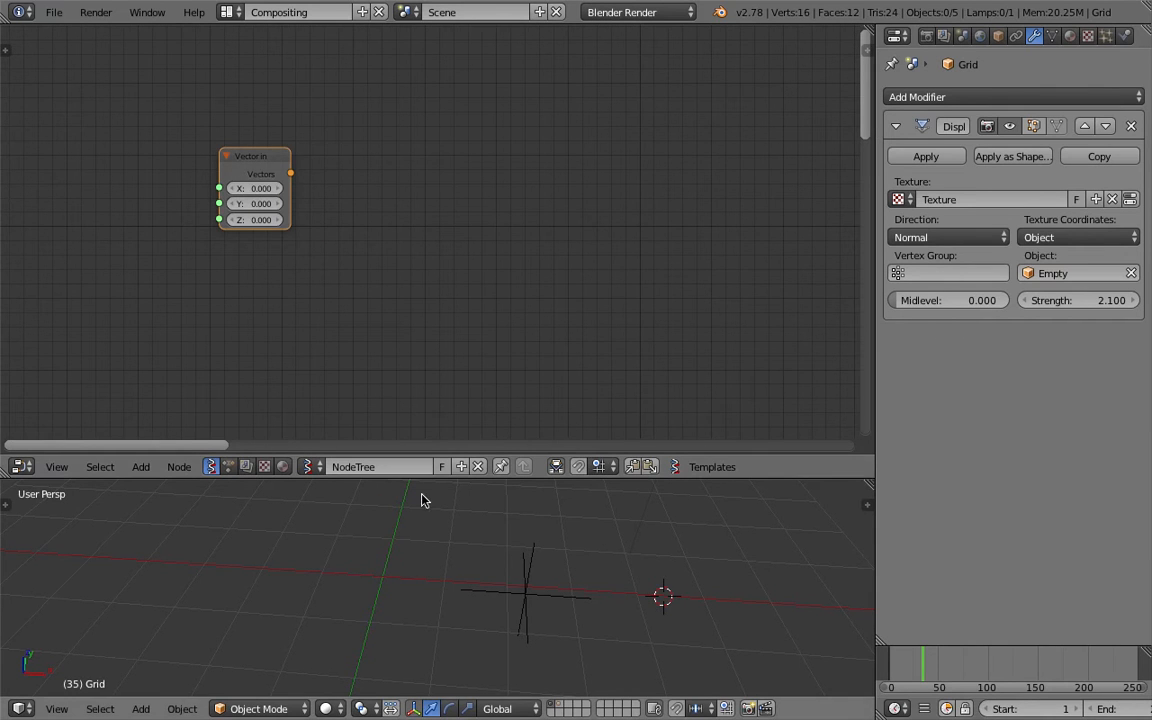
Enlarge the 3D viewport and move the two remaining cubes to layer 2
{"action": "left_click_drag", "start_coordinate": [443, 477], "coordinate": [443, 280]}
{"action": "scroll", "coordinate": [490, 522], "scroll_direction": "down", "scroll_amount": 5}
{"action": "middle_click_drag", "start_coordinate": [494, 527], "coordinate": [666, 490]}
{"action": "right_click", "coordinate": [553, 550]}
{"action": "right_click", "coordinate": [312, 458], "text": "shift"}
{"action": "key", "text": "m"}
{"action": "key", "text": "2"}
{"action": "left_click", "coordinate": [289, 408]}
{"action": "middle_click_drag", "start_coordinate": [289, 408], "coordinate": [375, 420]}
Add a Viewer Draw node, connect the Vector in output to its vertices input, and give the node editor more height
{"action": "key", "text": "shift+a"}
{"action": "left_click", "coordinate": [390, 95]}
{"action": "type", "text": "view"}
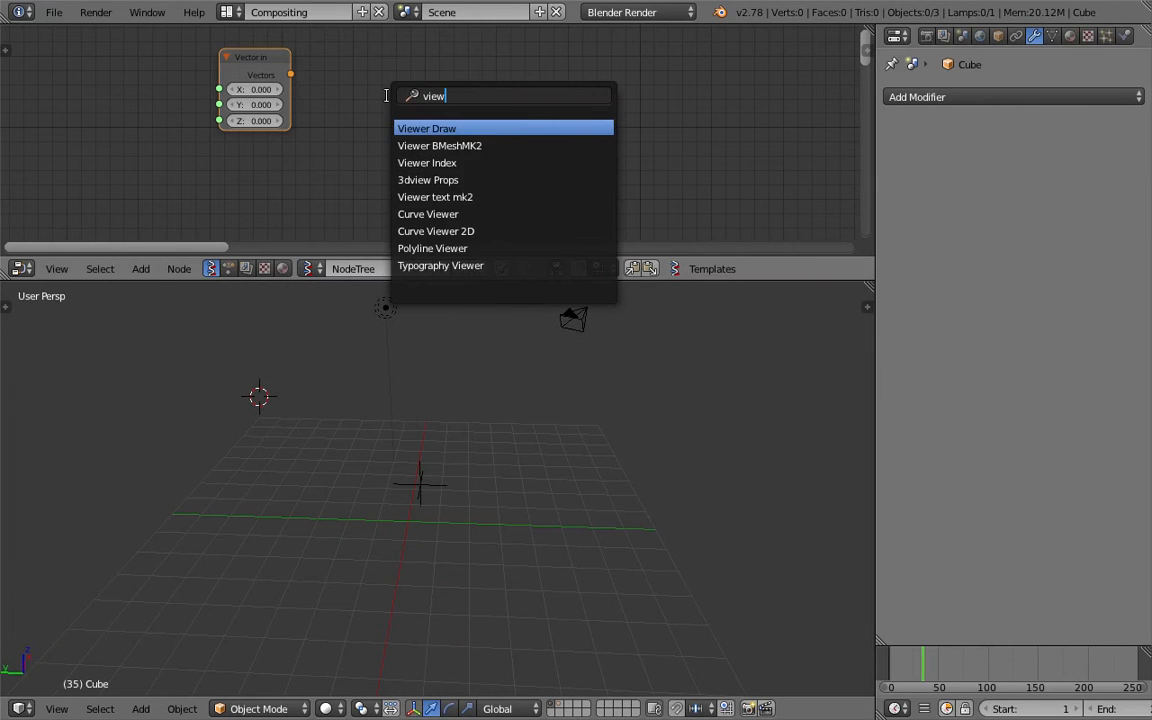
{"action": "key", "text": "Return"}
{"action": "left_click", "coordinate": [418, 45]}
{"action": "left_click_drag", "start_coordinate": [290, 74], "coordinate": [413, 152]}
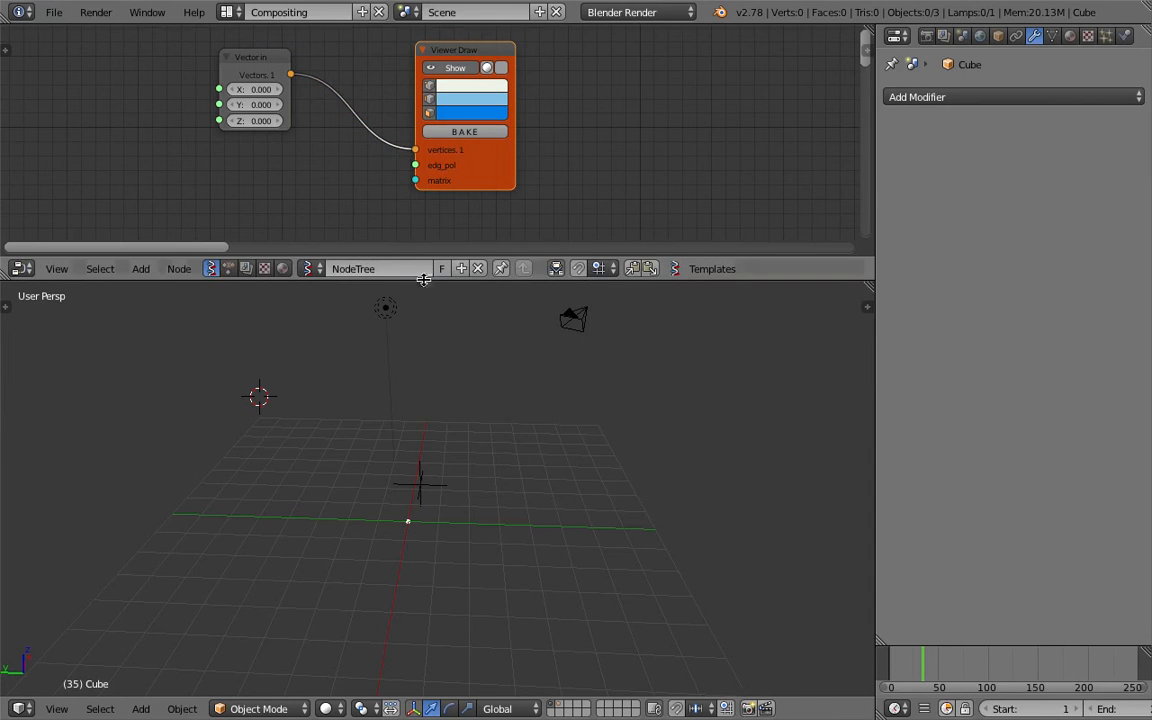
{"action": "left_click_drag", "start_coordinate": [424, 281], "coordinate": [424, 349]}
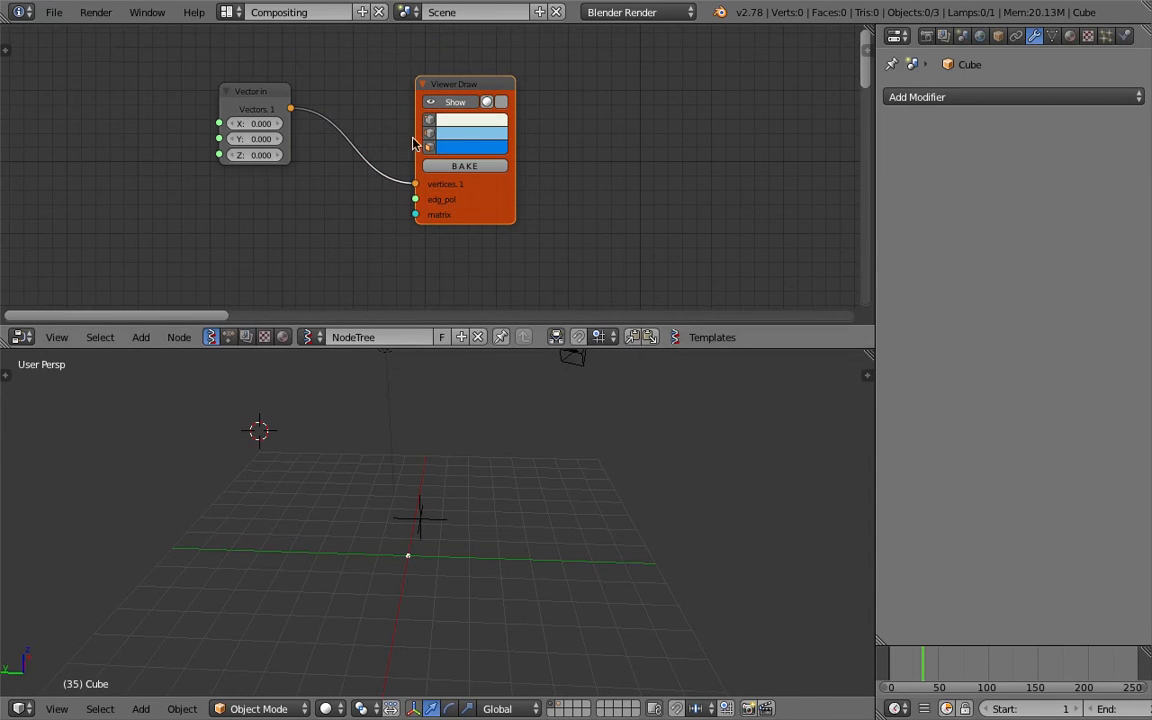
Set the Viewer Draw face and vertex colours to red and move the node farther from the Vector in node
{"action": "left_click", "coordinate": [480, 150]}
{"action": "left_click_drag", "start_coordinate": [522, 213], "coordinate": [498, 268]}
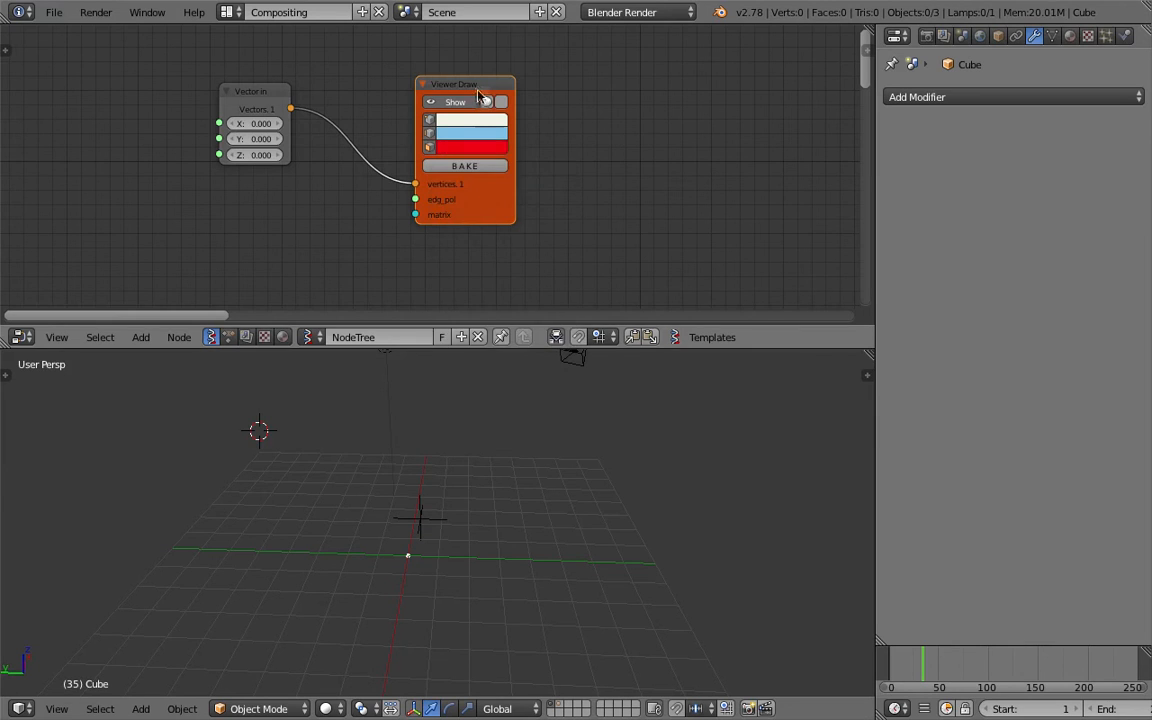
{"action": "left_click_drag", "start_coordinate": [478, 95], "coordinate": [568, 83]}
{"action": "left_click", "coordinate": [545, 110]}
{"action": "left_click_drag", "start_coordinate": [576, 170], "coordinate": [603, 230]}
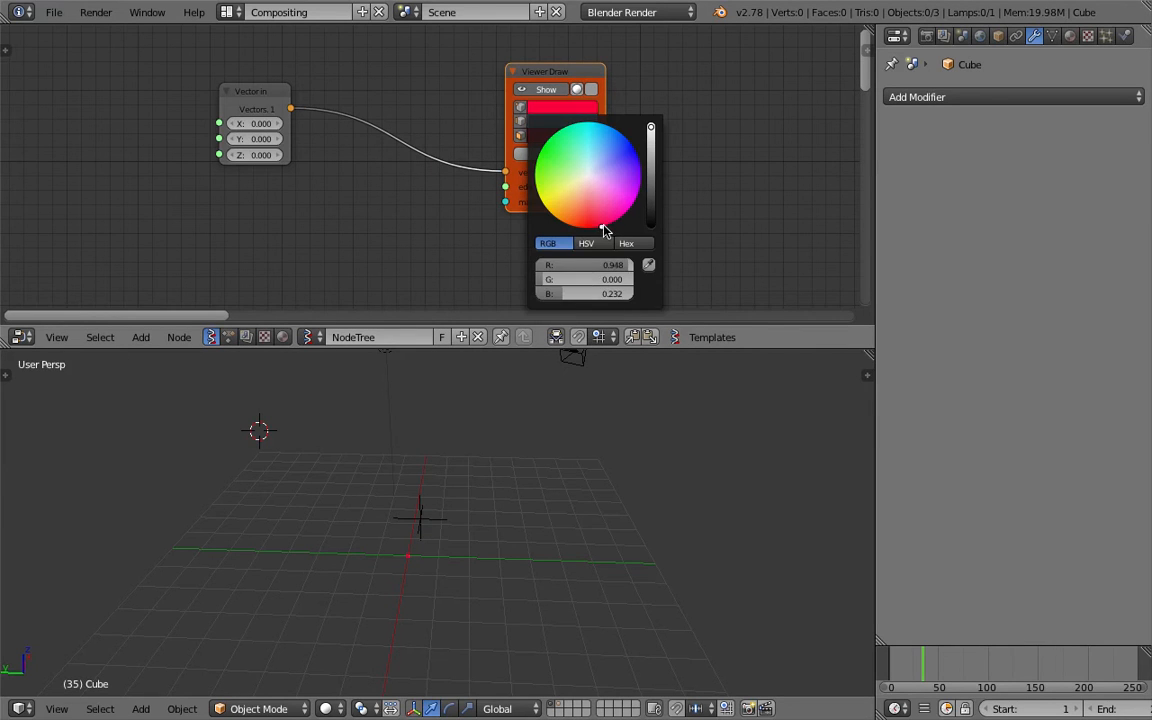
Set the Viewer Draw node's vertex size to 10 in its properties
{"action": "key", "text": "n"}
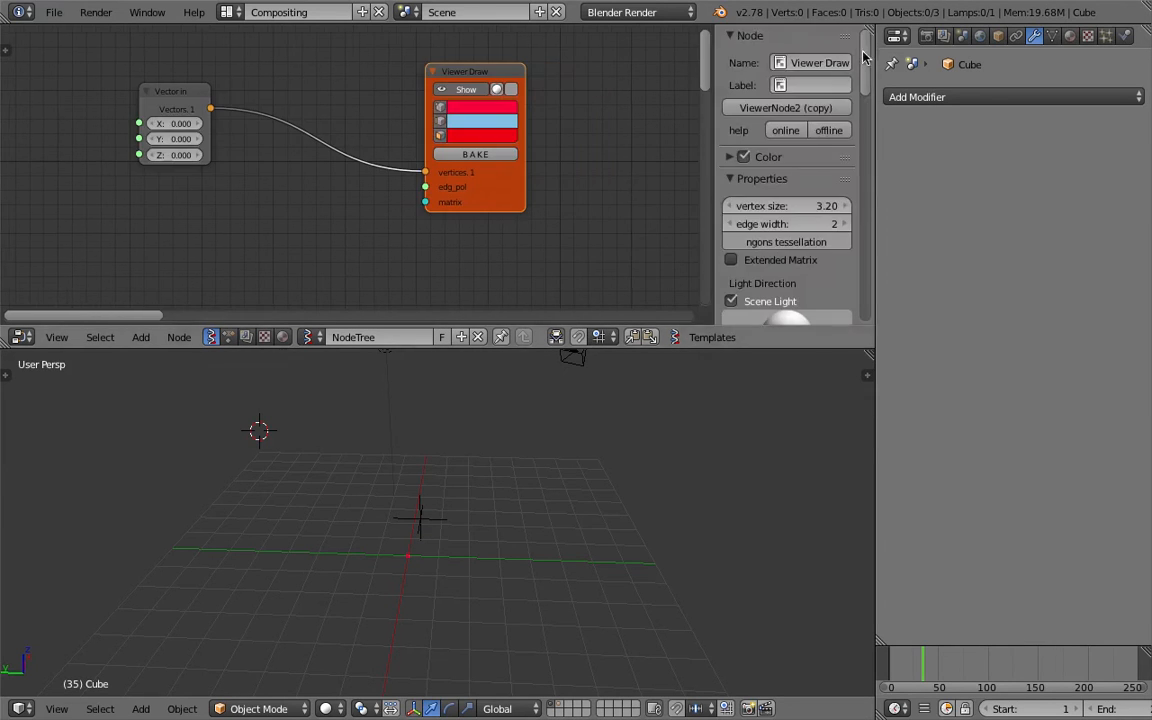
{"action": "left_click", "coordinate": [806, 205]}
{"action": "type", "text": "10"}
{"action": "key", "text": "Return"}
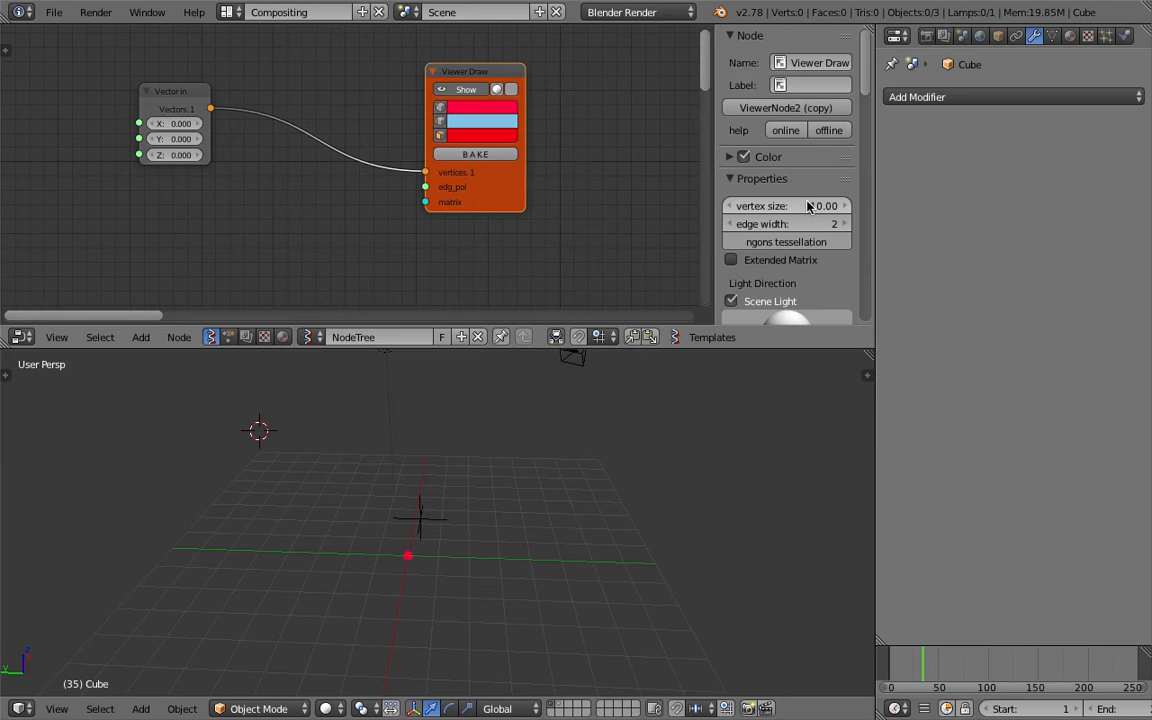
{"action": "middle_click_drag", "start_coordinate": [442, 571], "coordinate": [428, 563]}
Duplicate the Vector in and Viewer Draw pair and place the copies below the originals
{"action": "middle_click_drag", "start_coordinate": [211, 91], "coordinate": [237, 75]}
{"action": "left_click", "coordinate": [213, 72]}
{"action": "left_click", "coordinate": [448, 57], "text": "shift"}
{"action": "key", "text": "shift+d"}
{"action": "left_click", "coordinate": [420, 229]}
{"action": "middle_click_drag", "start_coordinate": [420, 229], "coordinate": [418, 189]}
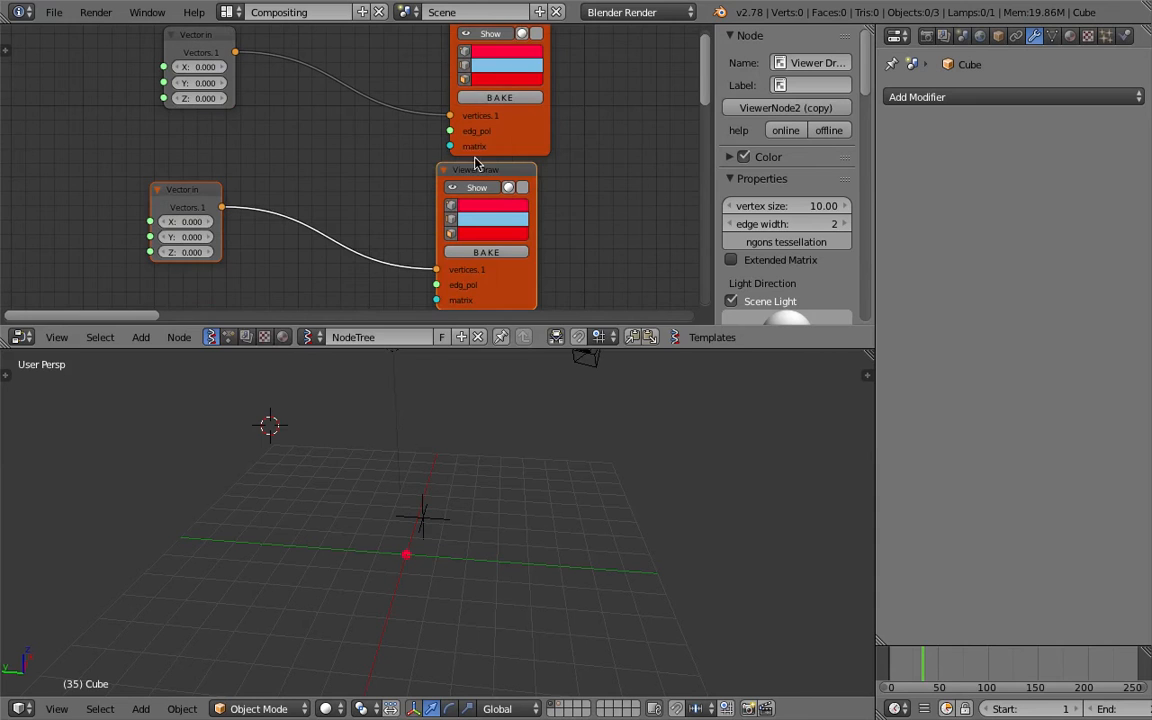
Set the duplicated Viewer Draw's vertex colour to blue and the duplicated Vector in's X to 2.640
{"action": "left_click_drag", "start_coordinate": [476, 170], "coordinate": [490, 182]}
{"action": "left_click", "coordinate": [510, 217]}
{"action": "left_click_drag", "start_coordinate": [499, 84], "coordinate": [561, 34]}
{"action": "left_click_drag", "start_coordinate": [190, 221], "coordinate": [278, 221]}
{"action": "middle_click_drag", "start_coordinate": [300, 235], "coordinate": [213, 228]}
Move the Empty away from the two points to about X 7.00, Y -1.05, Z 0.60
{"action": "mouse_move", "coordinate": [428, 459]}
{"action": "middle_mouse_down"}
{"action": "mouse_move", "coordinate": [309, 473]}
{"action": "mouse_move", "coordinate": [419, 473]}
{"action": "middle_mouse_up"}
{"action": "right_click", "coordinate": [483, 513]}
{"action": "key", "text": "g"}
{"action": "left_click", "coordinate": [714, 479]}
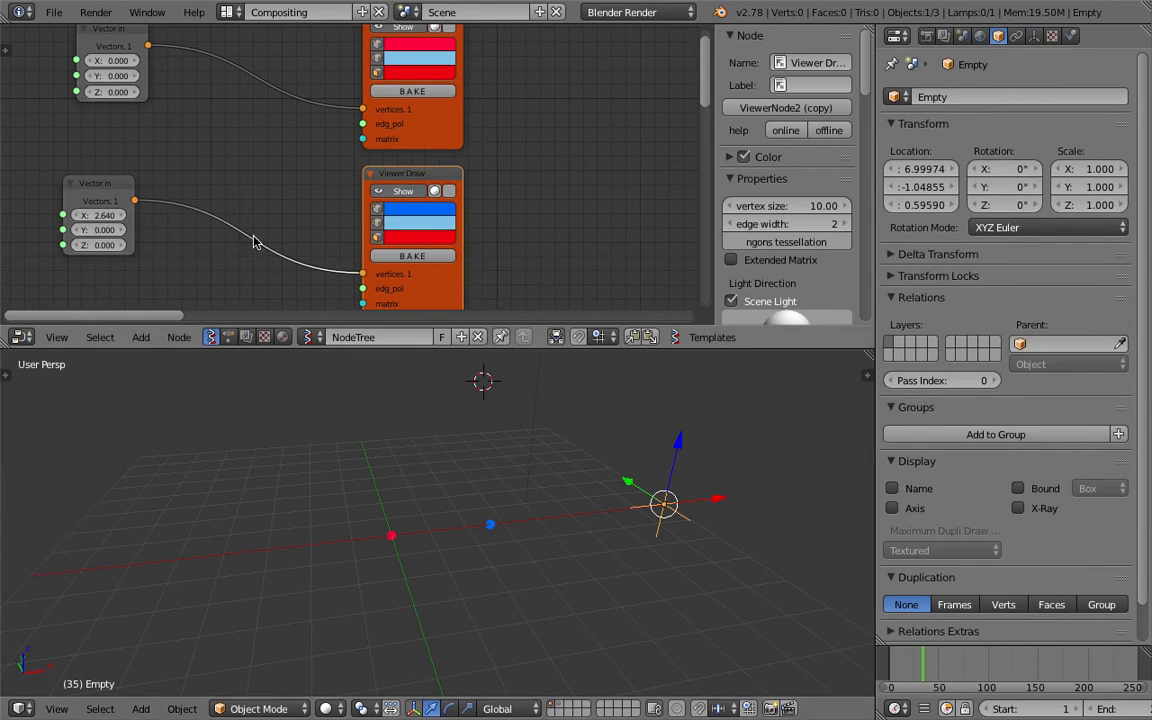
Move both Viewer Draw nodes farther from the Vector in nodes and save the file
{"action": "scroll", "coordinate": [255, 239], "scroll_direction": "down", "scroll_amount": 3}
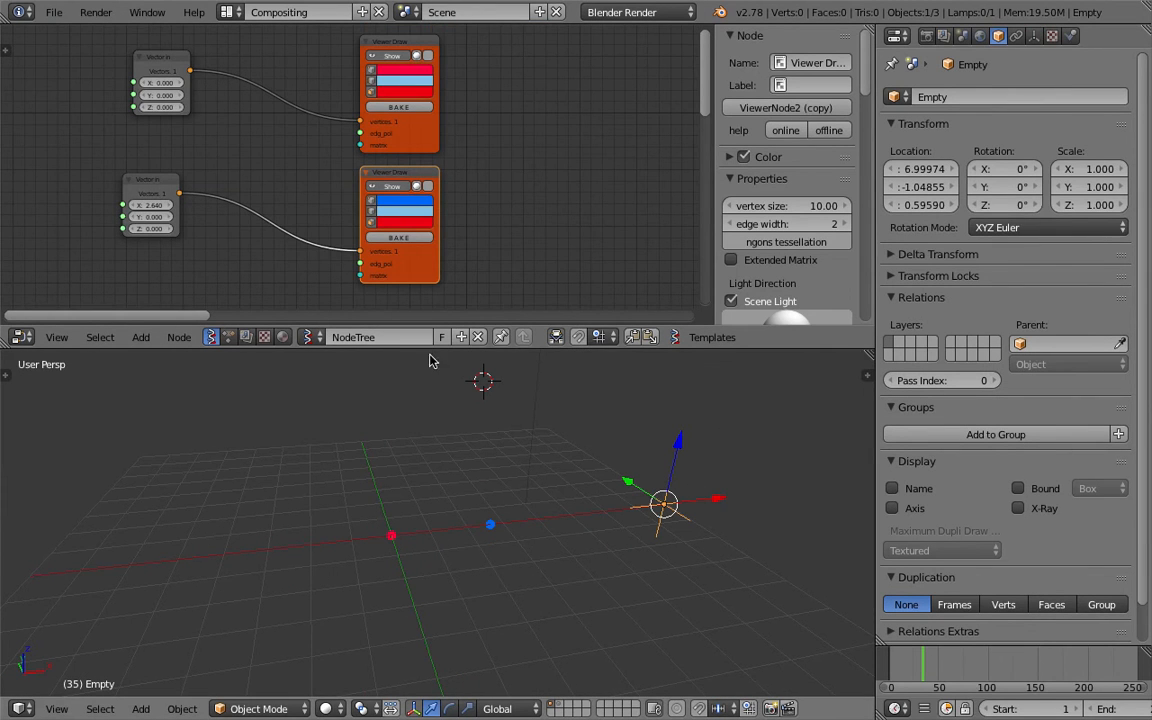
{"action": "left_click_drag", "start_coordinate": [400, 174], "coordinate": [595, 153]}
{"action": "left_click_drag", "start_coordinate": [419, 42], "coordinate": [547, 42]}
{"action": "key", "text": "ctrl+s"}
{"action": "left_click", "coordinate": [442, 99]}
Add a Distance node and place it between the Vector in and Viewer Draw nodes
{"action": "middle_click_drag", "start_coordinate": [326, 157], "coordinate": [334, 172]}
{"action": "key", "text": "shift+a"}
{"action": "left_click", "coordinate": [334, 173]}
{"action": "type", "text": "dis"}
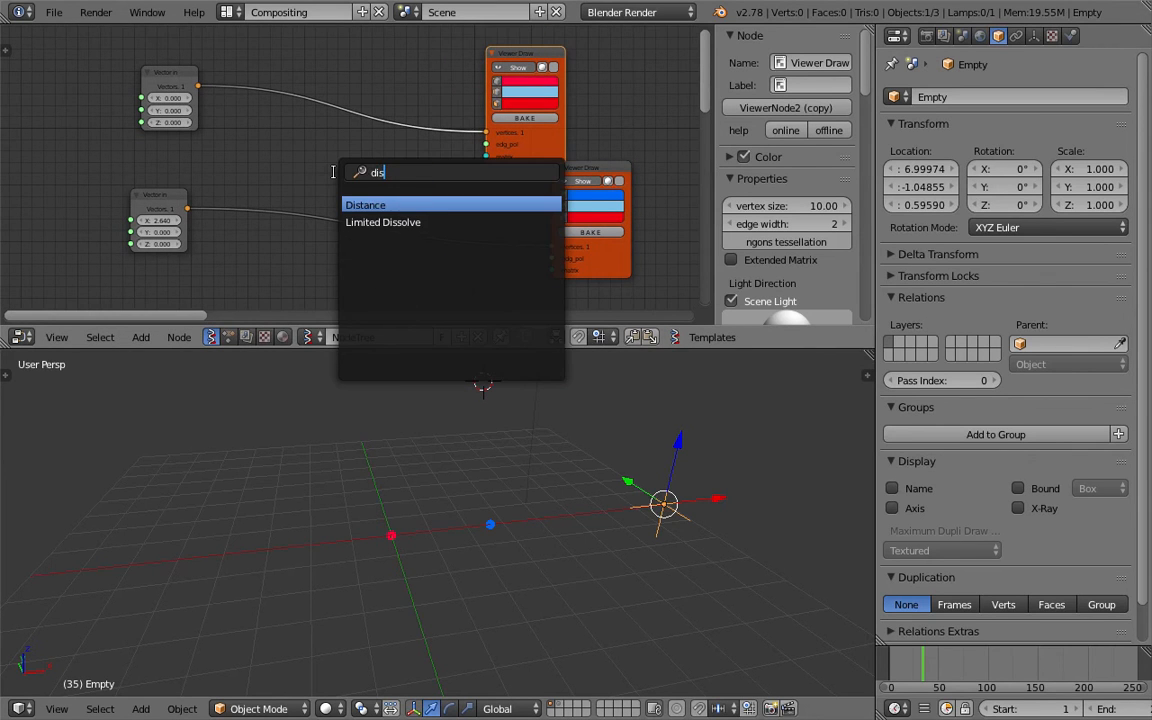
{"action": "key", "text": "Return"}
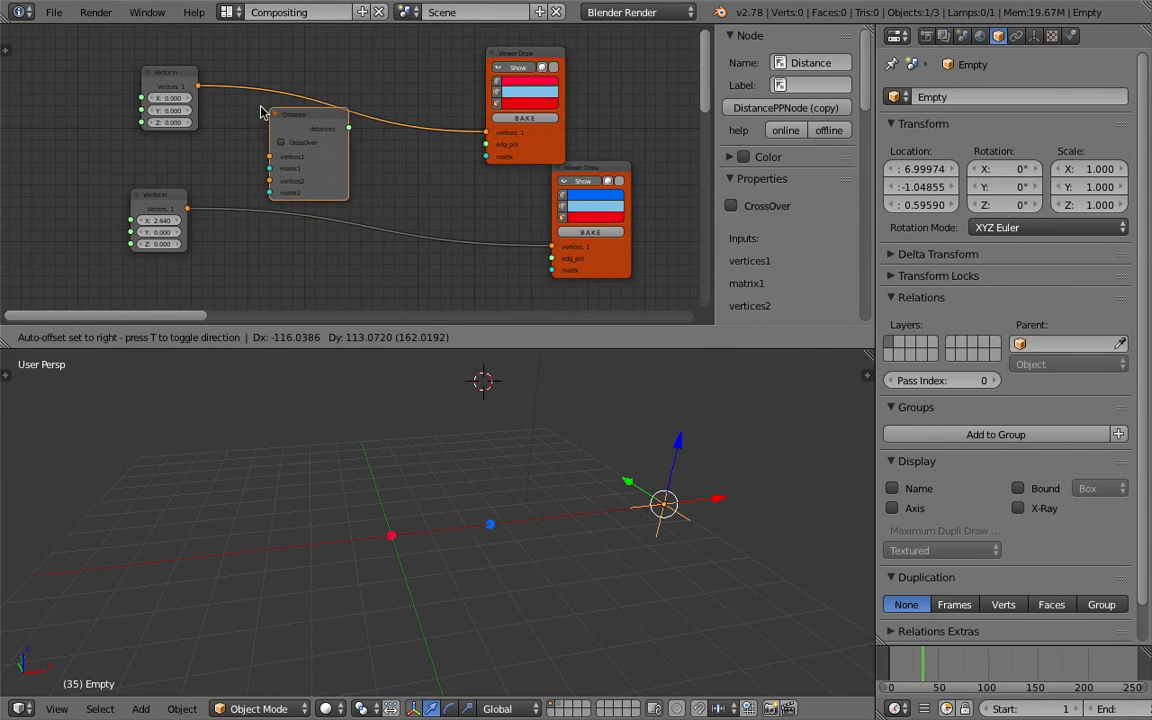
{"action": "left_click", "coordinate": [255, 111]}
Connect the original Vector in to the Distance node's vertices1 and the duplicated Vector in to vertices2
{"action": "scroll", "coordinate": [261, 117], "scroll_direction": "up", "scroll_amount": 1}
{"action": "left_click_drag", "start_coordinate": [258, 96], "coordinate": [322, 176]}
{"action": "left_click_drag", "start_coordinate": [245, 239], "coordinate": [322, 204]}
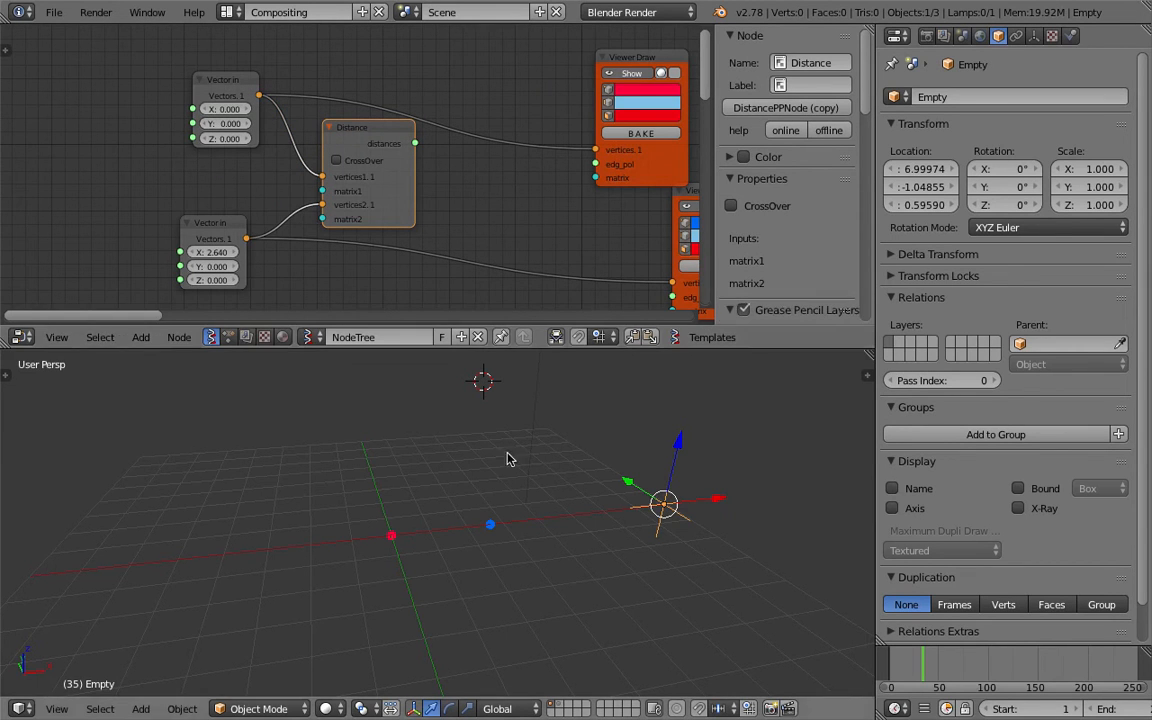
{"action": "scroll", "coordinate": [325, 183], "scroll_direction": "up", "scroll_amount": 1}
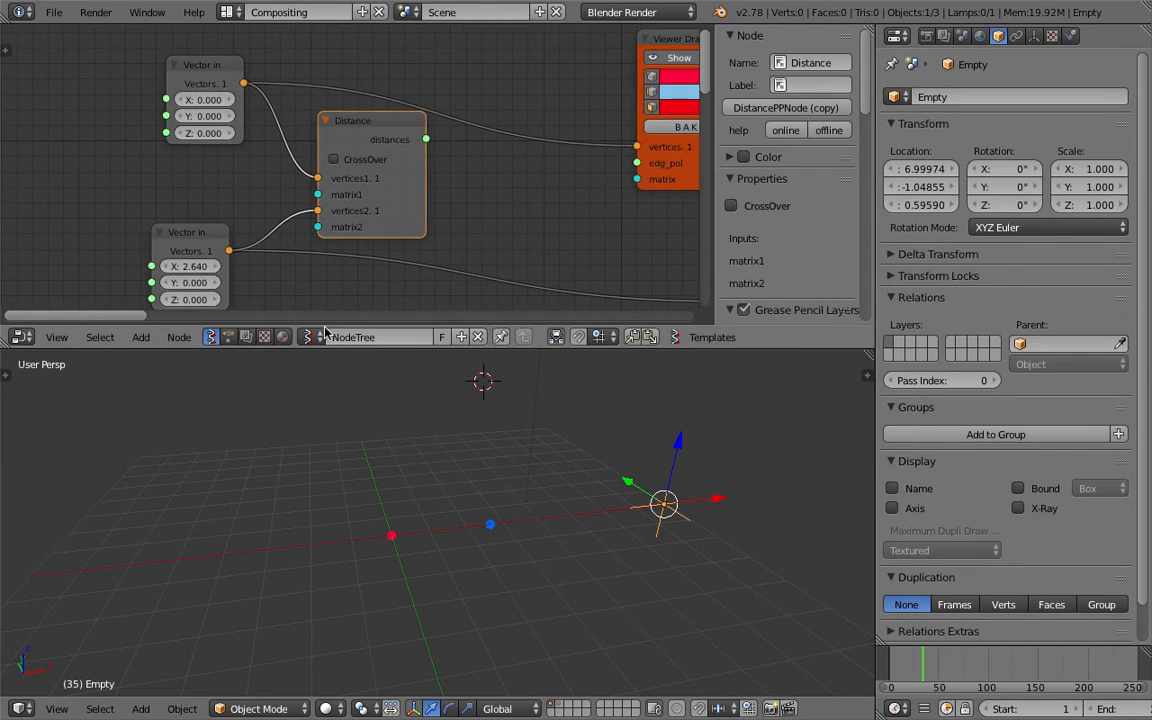
{"action": "scroll", "coordinate": [375, 178], "scroll_direction": "down", "scroll_amount": 2}
Shift the Distance node and the original Vector in node farther from the viewers to free up space
{"action": "middle_click_drag", "start_coordinate": [402, 163], "coordinate": [334, 139]}
{"action": "left_click_drag", "start_coordinate": [308, 107], "coordinate": [294, 111]}
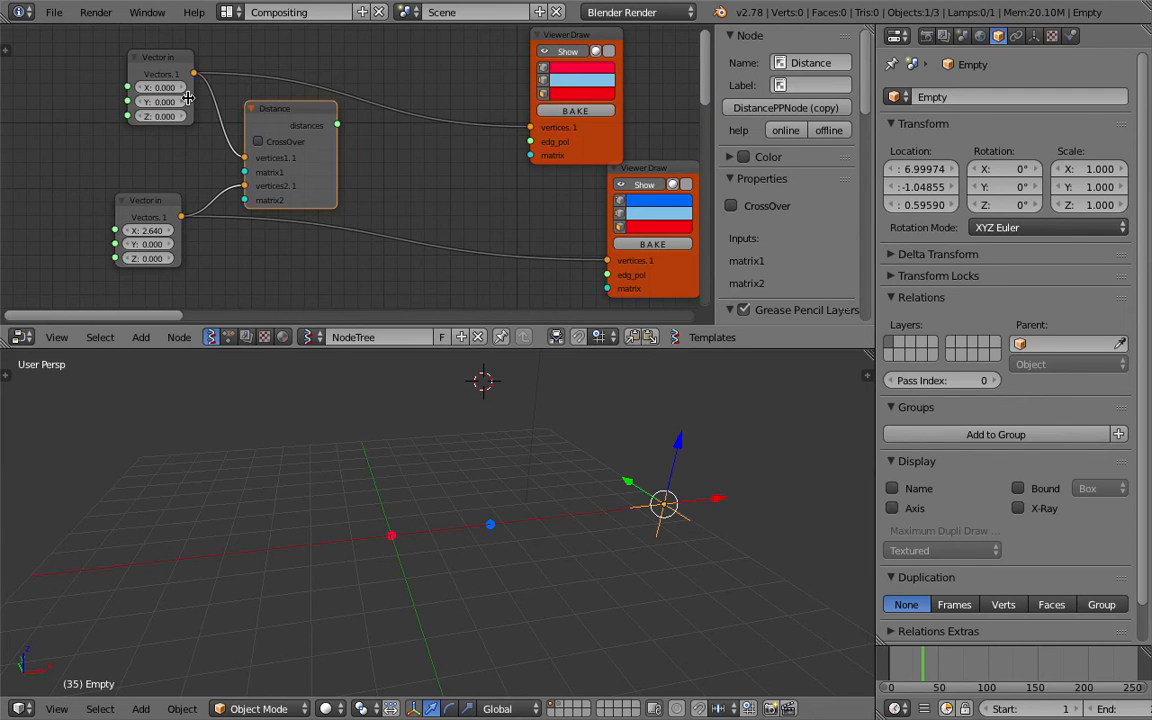
{"action": "left_click_drag", "start_coordinate": [167, 114], "coordinate": [143, 119]}
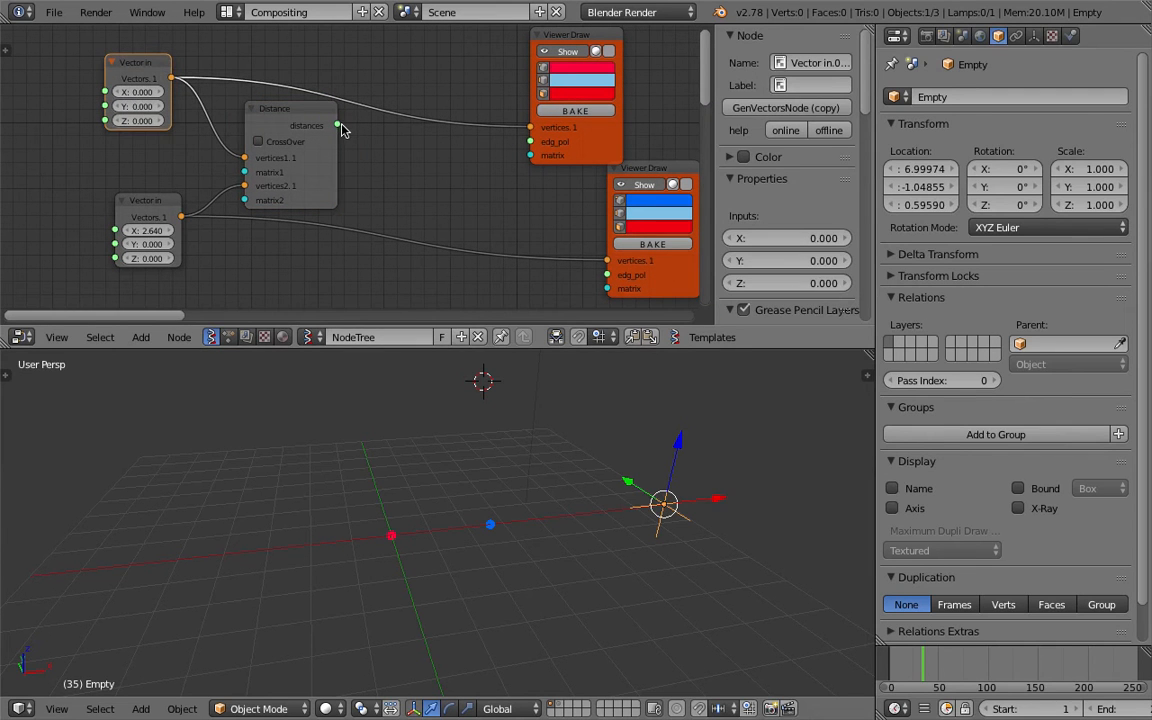
Add a Stethoscope node and connect the Distance node's distances output to its Data input
{"action": "key", "text": "space"}
{"action": "type", "text": "ste"}
{"action": "key", "text": "Return"}
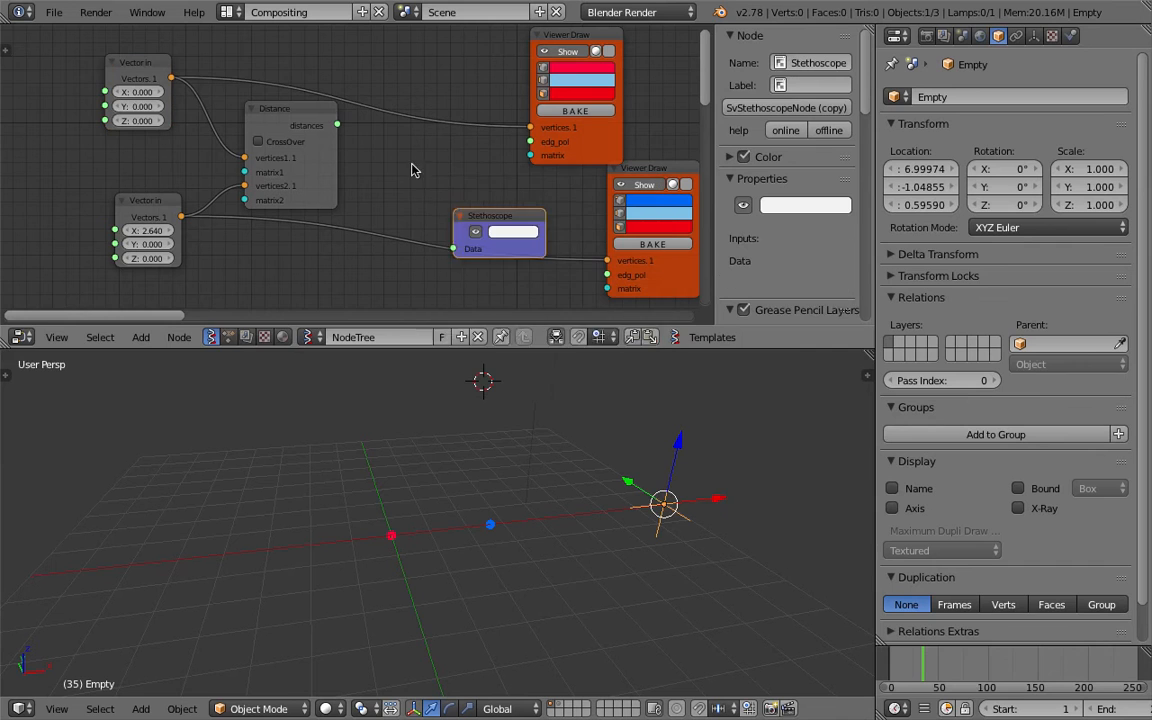
{"action": "left_click_drag", "start_coordinate": [338, 124], "coordinate": [390, 184]}
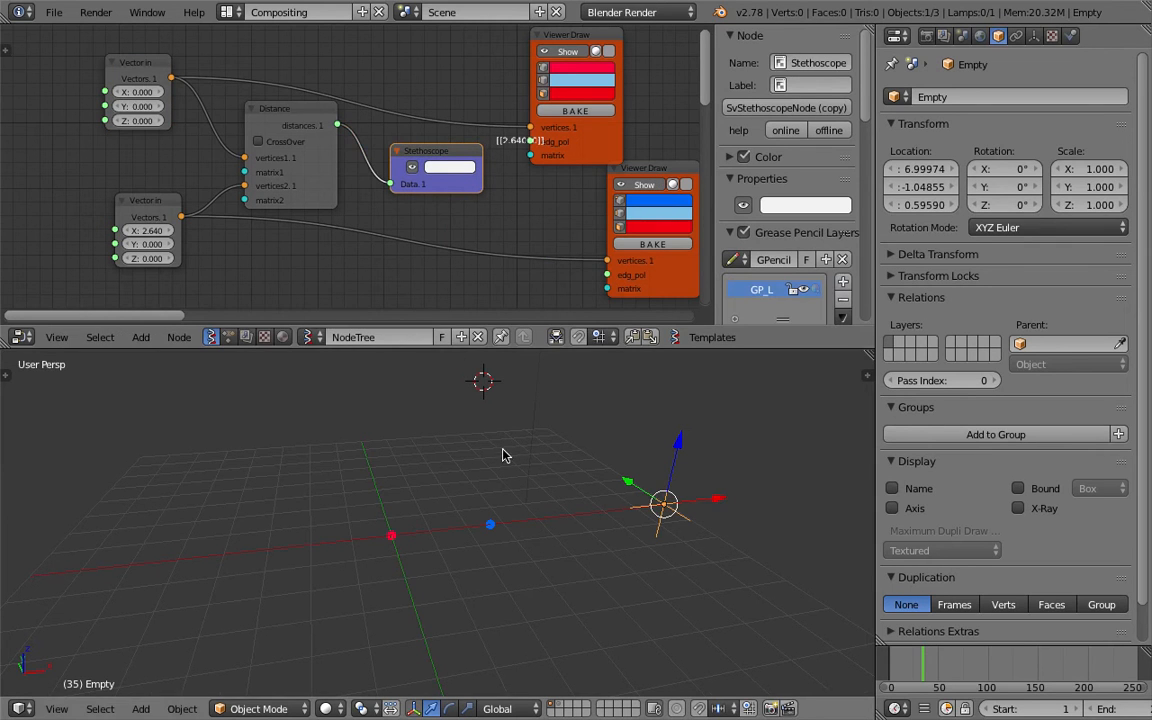
Move the red Viewer Draw node clear of the Stethoscope's readout
{"action": "middle_click_drag", "start_coordinate": [504, 455], "coordinate": [535, 442]}
{"action": "key", "text": "Home"}
{"action": "left_click_drag", "start_coordinate": [550, 152], "coordinate": [620, 109]}
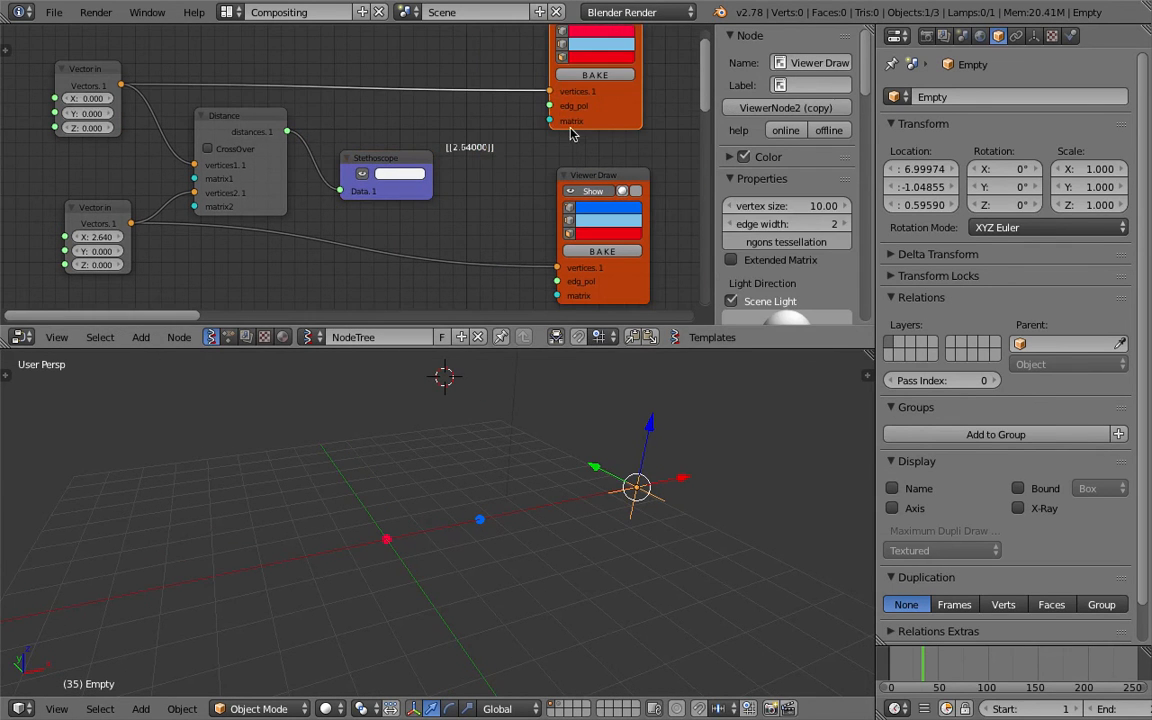
Examine the second Vector in's coordinates and the distance shown beside the Stethoscope node
{"action": "scroll", "coordinate": [140, 221], "scroll_direction": "up", "scroll_amount": 2}
{"action": "middle_click_drag", "start_coordinate": [226, 223], "coordinate": [262, 229]}
{"action": "scroll", "coordinate": [190, 217], "scroll_direction": "up", "scroll_amount": 1}
{"action": "middle_click_drag", "start_coordinate": [183, 217], "coordinate": [219, 221]}
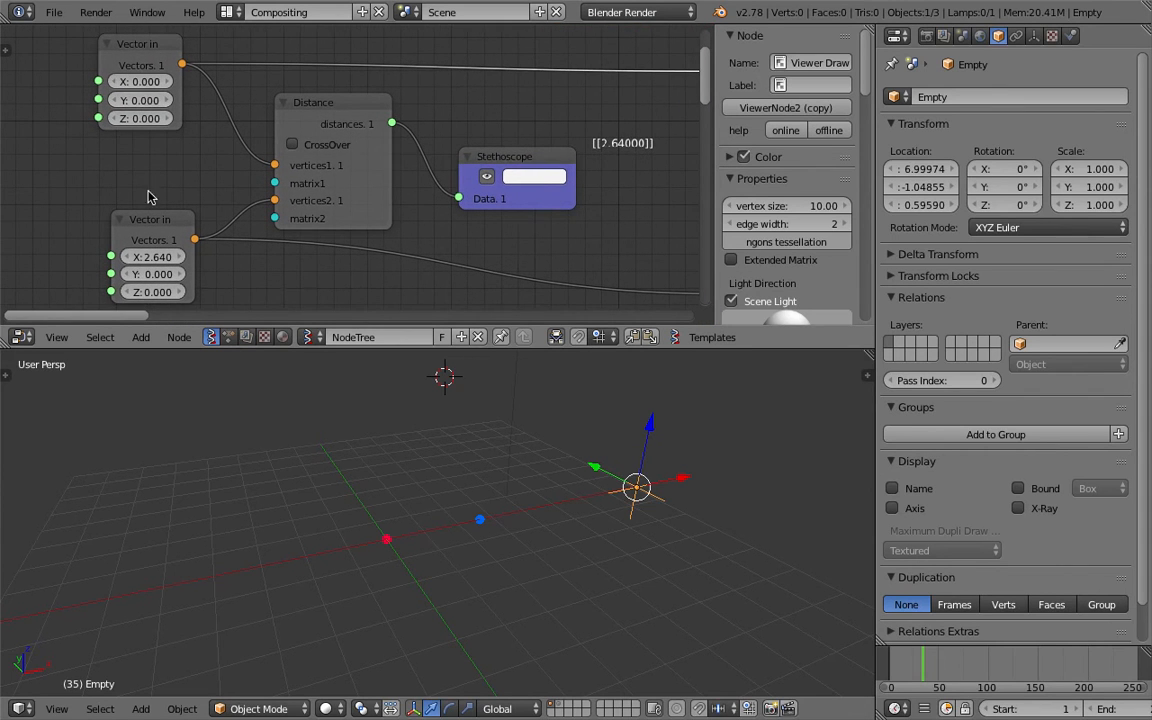
{"action": "middle_click_drag", "start_coordinate": [147, 271], "coordinate": [149, 236]}
{"action": "scroll", "coordinate": [149, 236], "scroll_direction": "up", "scroll_amount": 2}
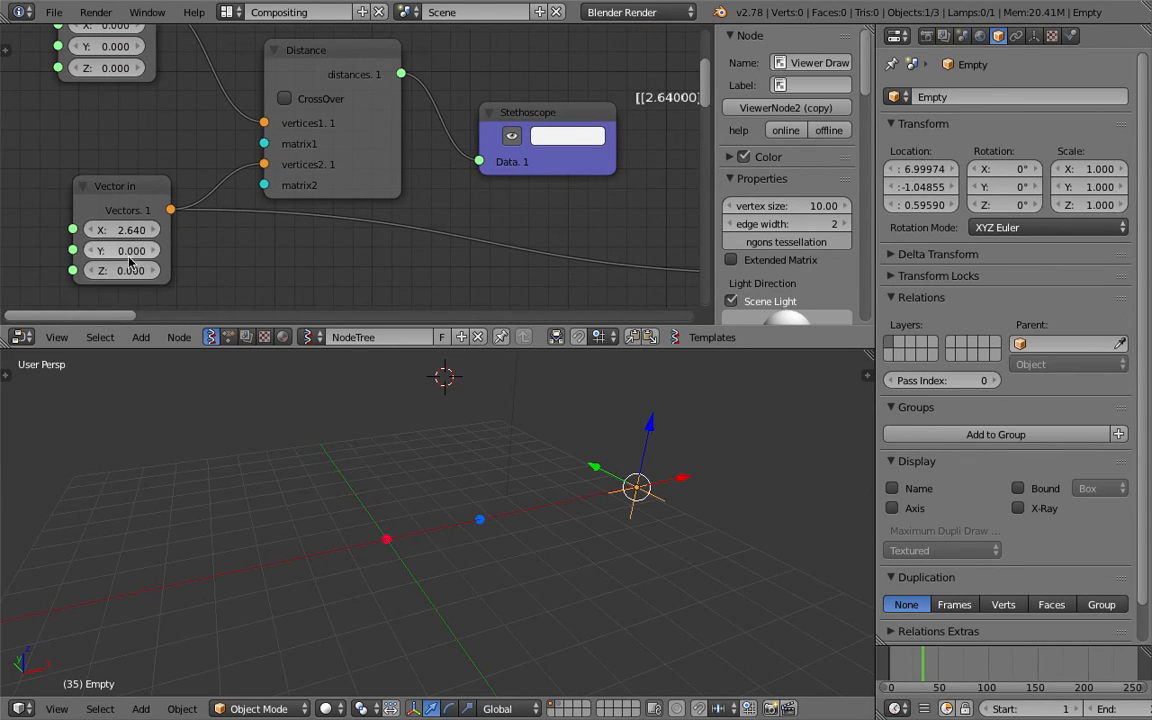
{"action": "middle_click_drag", "start_coordinate": [305, 250], "coordinate": [180, 262]}
{"action": "left_click", "coordinate": [393, 130]}
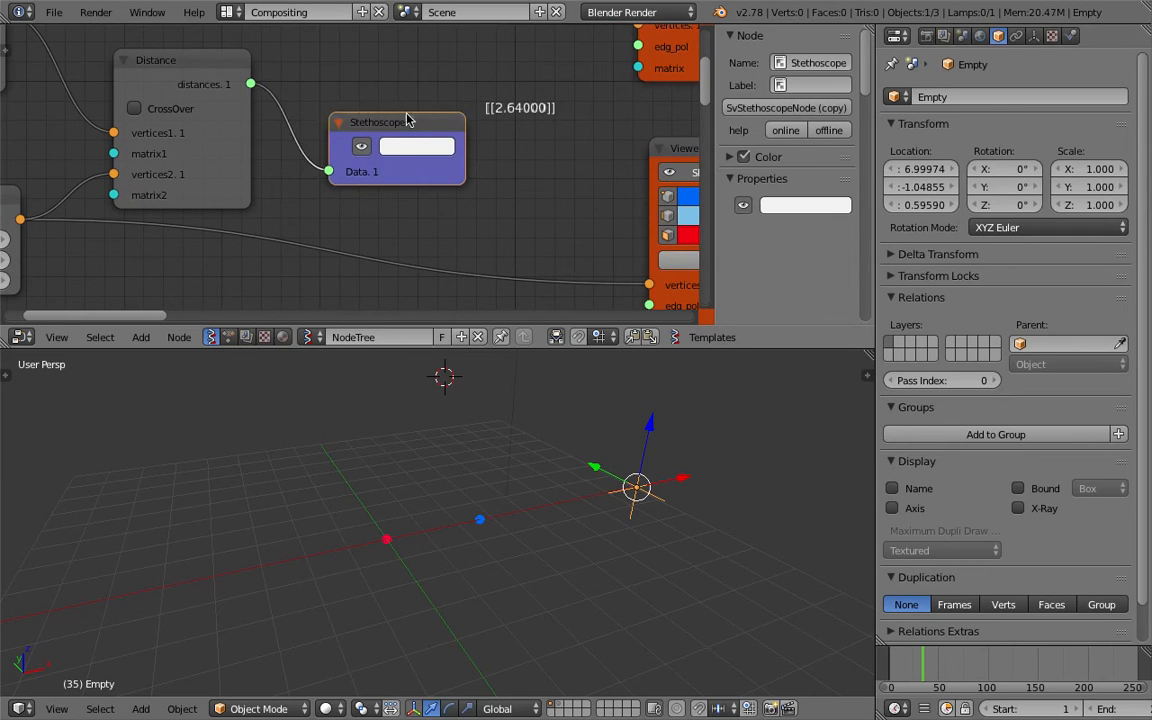
{"action": "scroll", "coordinate": [463, 130], "scroll_direction": "down", "scroll_amount": 2}
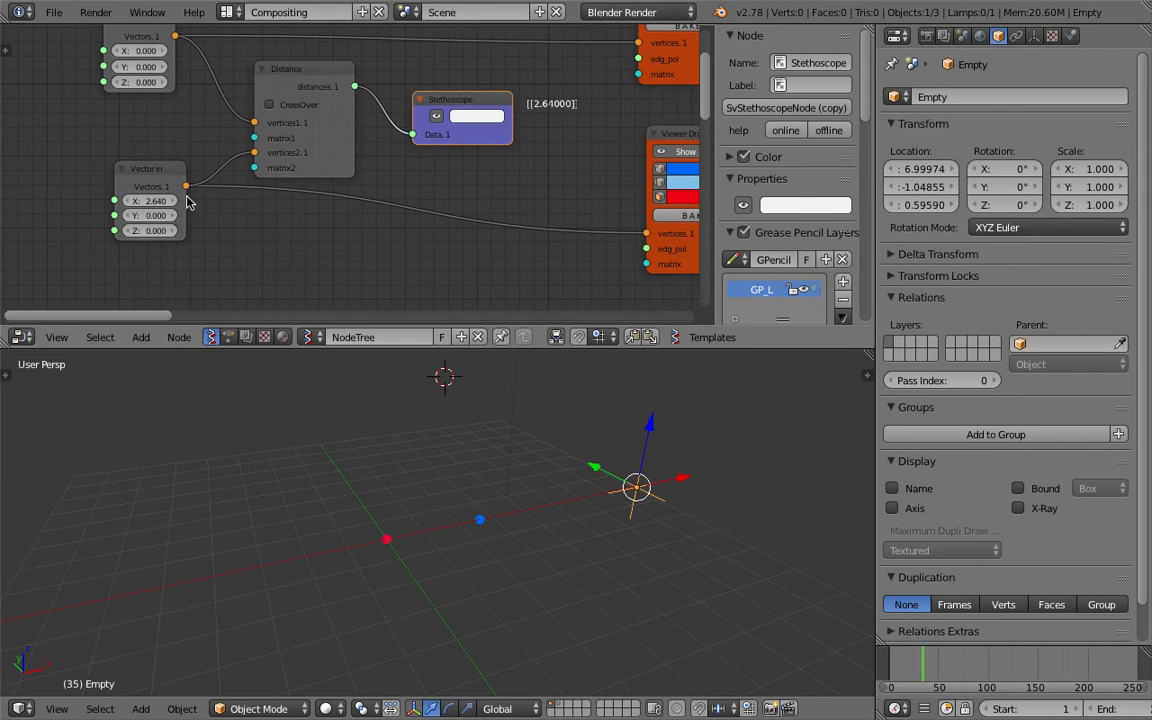
Set the second Vector in to X 5.190, Y 3.390 and Z 2.760 to shift the blue point in all axes
{"action": "left_click_drag", "start_coordinate": [150, 217], "coordinate": [173, 217]}
{"action": "mouse_move", "coordinate": [149, 231]}
{"action": "left_mouse_down"}
{"action": "mouse_move", "coordinate": [172, 231]}
{"action": "mouse_move", "coordinate": [175, 214]}
{"action": "mouse_move", "coordinate": [170, 231]}
{"action": "left_mouse_up"}
{"action": "middle_click_drag", "start_coordinate": [598, 408], "coordinate": [420, 440]}
{"action": "left_click_drag", "start_coordinate": [160, 201], "coordinate": [177, 201]}
{"action": "mouse_move", "coordinate": [155, 216]}
{"action": "left_mouse_down"}
{"action": "mouse_move", "coordinate": [168, 216]}
{"action": "mouse_move", "coordinate": [165, 231]}
{"action": "left_mouse_up"}
{"action": "scroll", "coordinate": [325, 177], "scroll_direction": "down", "scroll_amount": 3}
{"action": "middle_click_drag", "start_coordinate": [576, 489], "coordinate": [535, 463]}
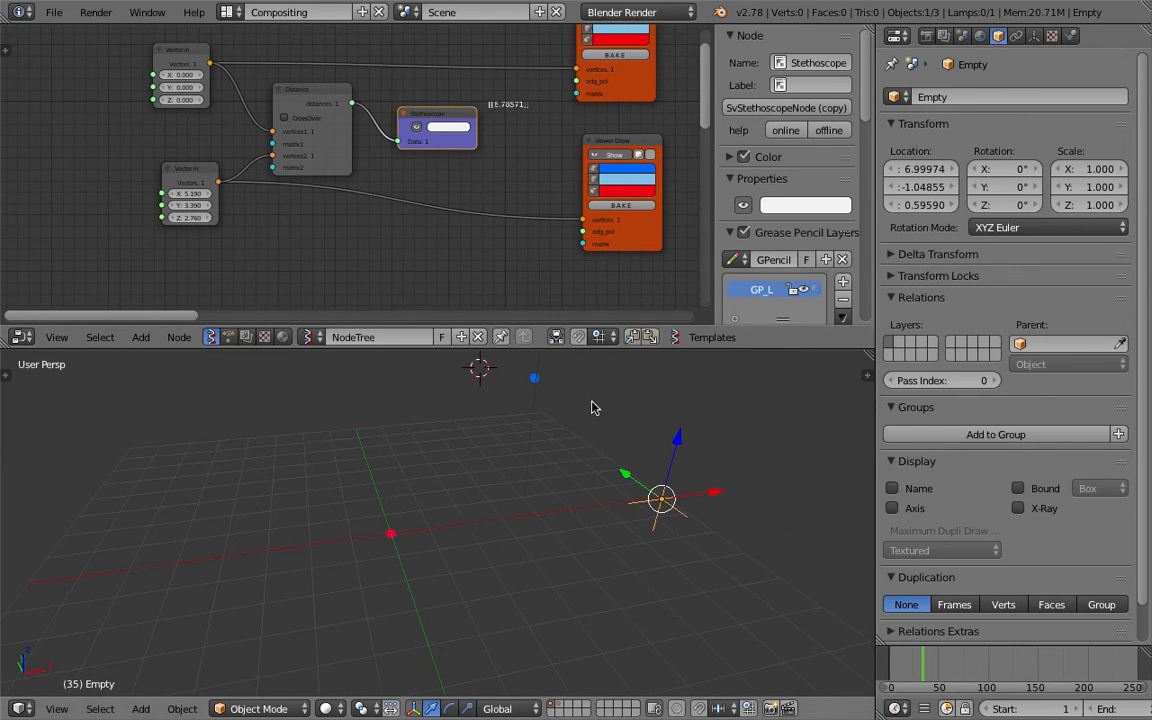
Move the second Vector in node farther from the Distance node and save the file
{"action": "left_click_drag", "start_coordinate": [196, 174], "coordinate": [133, 177]}
{"action": "middle_click_drag", "start_coordinate": [140, 165], "coordinate": [237, 180]}
{"action": "left_click", "coordinate": [196, 68]}
{"action": "key", "text": "ctrl+s"}
{"action": "left_click", "coordinate": [196, 72]}
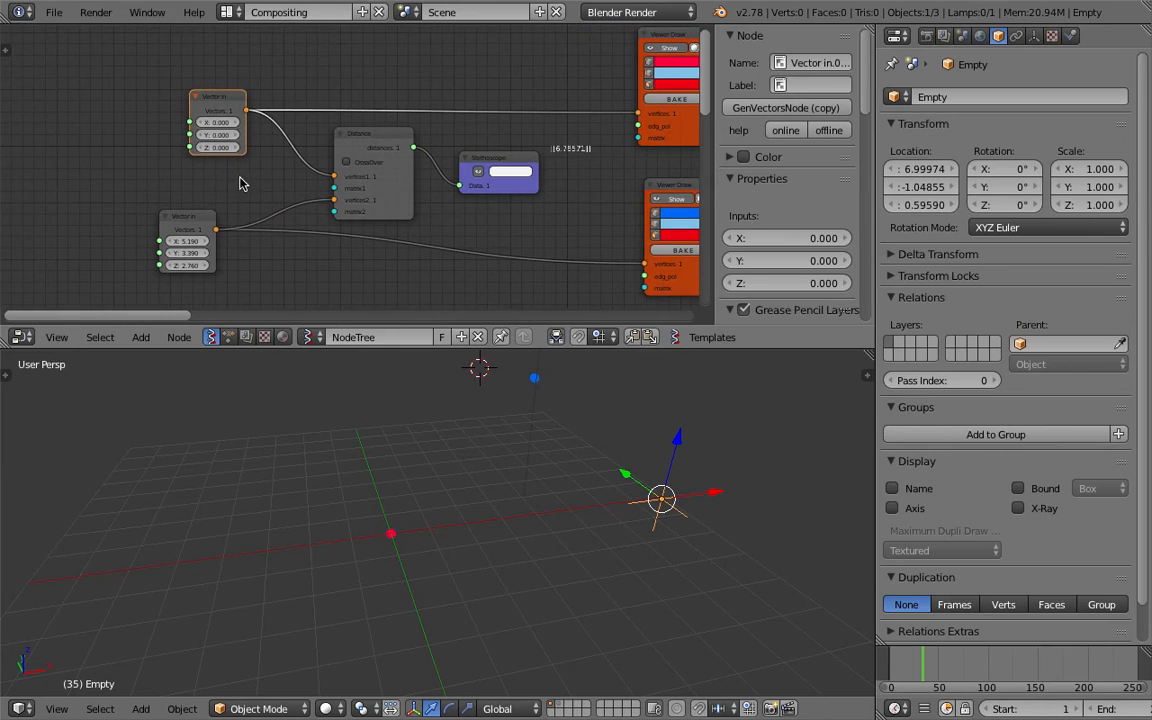
Replace the second Vector in with a Plane node and connect its Vertices to the blue Viewer Draw
{"action": "left_click", "coordinate": [194, 227]}
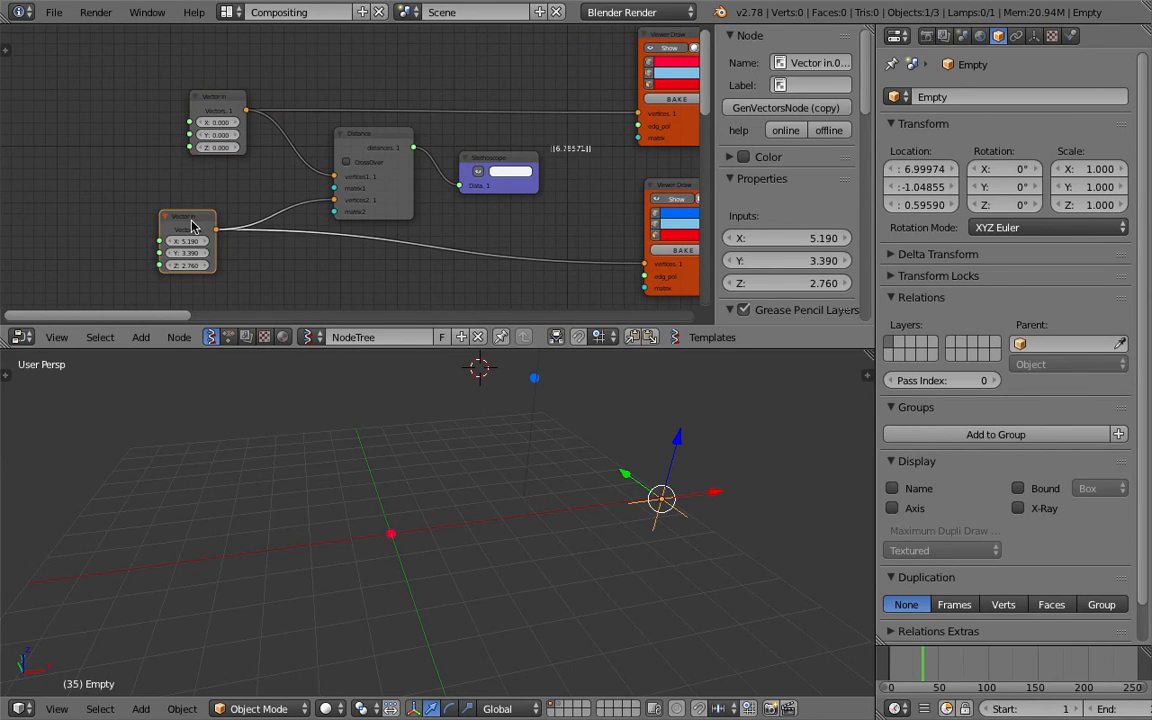
{"action": "key", "text": "shift+a"}
{"action": "left_click", "coordinate": [160, 229]}
{"action": "type", "text": "plan"}
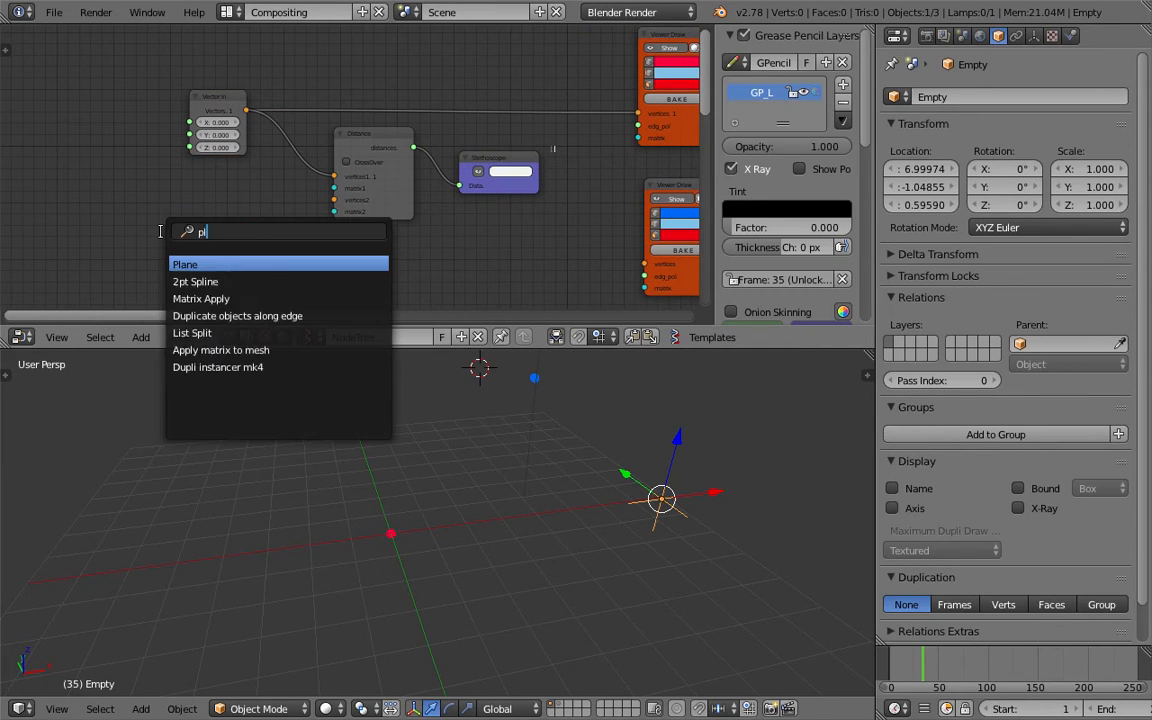
{"action": "key", "text": "Return"}
{"action": "left_click", "coordinate": [124, 224]}
{"action": "left_click_drag", "start_coordinate": [203, 240], "coordinate": [645, 263]}
Set the Plane node's N Vert X and N Vert Y to 5
{"action": "scroll", "coordinate": [300, 245], "scroll_direction": "down", "scroll_amount": 2}
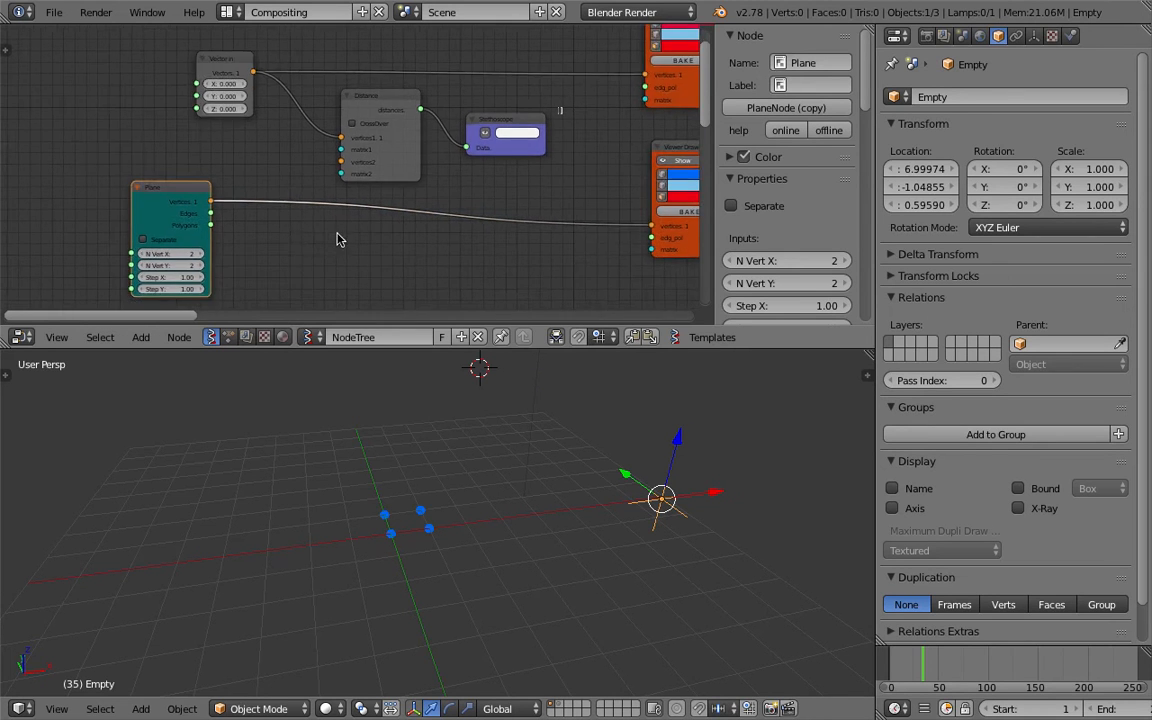
{"action": "scroll", "coordinate": [340, 240], "scroll_direction": "down", "scroll_amount": 3}
{"action": "middle_click_drag", "start_coordinate": [546, 194], "coordinate": [493, 173]}
{"action": "scroll", "coordinate": [493, 173], "scroll_direction": "up", "scroll_amount": 2}
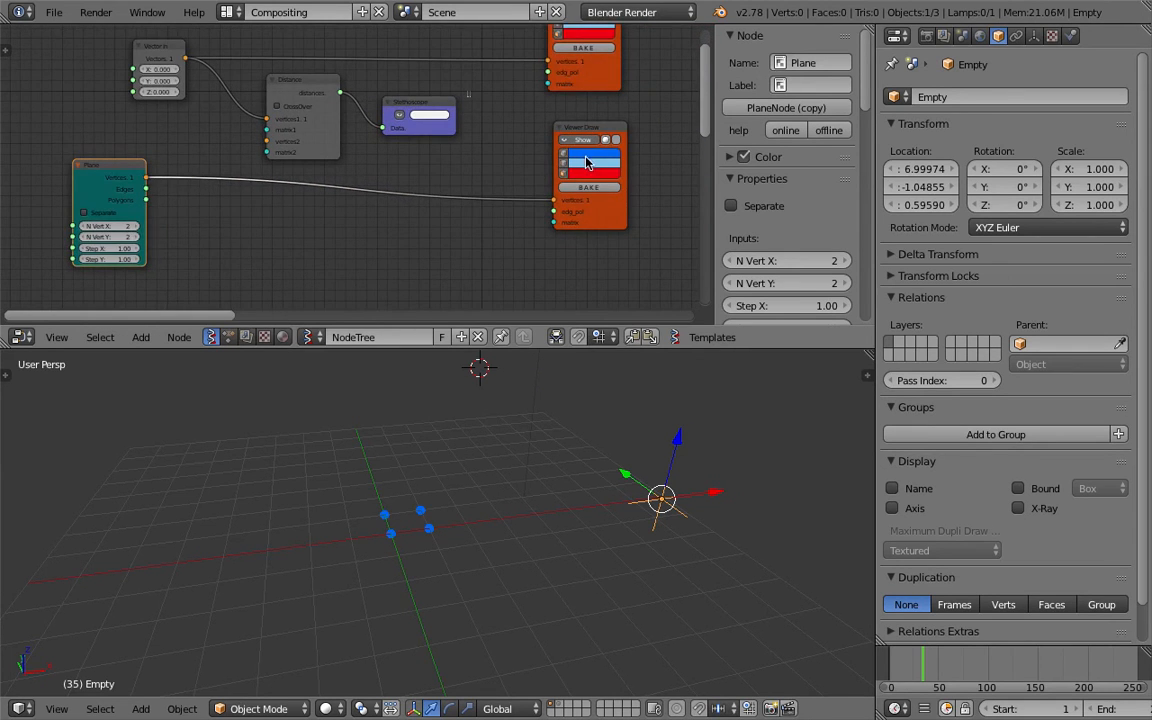
{"action": "left_click", "coordinate": [136, 227]}
{"action": "left_click", "coordinate": [136, 227]}
{"action": "left_click", "coordinate": [136, 227]}
{"action": "left_click", "coordinate": [135, 237]}
{"action": "left_click", "coordinate": [135, 237]}
{"action": "left_click", "coordinate": [135, 237]}
{"action": "left_click", "coordinate": [135, 237]}
{"action": "left_click", "coordinate": [86, 238]}
{"action": "middle_click_drag", "start_coordinate": [445, 440], "coordinate": [349, 490]}
{"action": "middle_click_drag", "start_coordinate": [416, 514], "coordinate": [310, 200]}
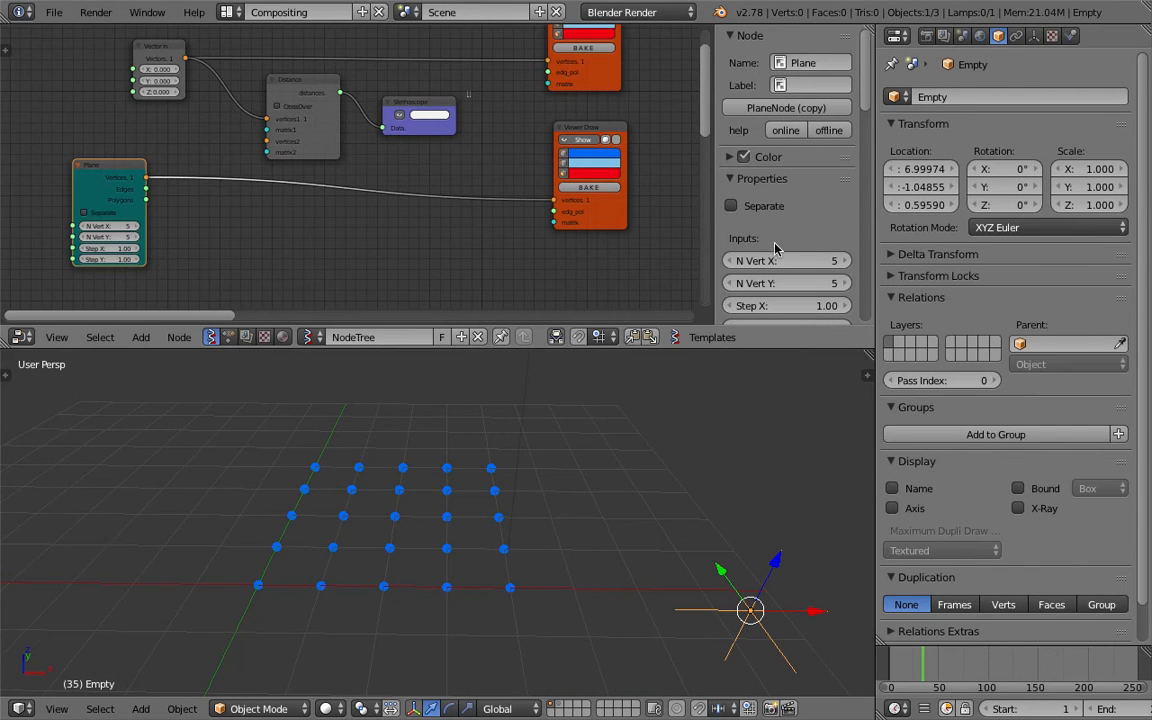
Try vertex sizes of 0.1 and 1 on the blue Viewer Draw and save the file
{"action": "left_click", "coordinate": [590, 157]}
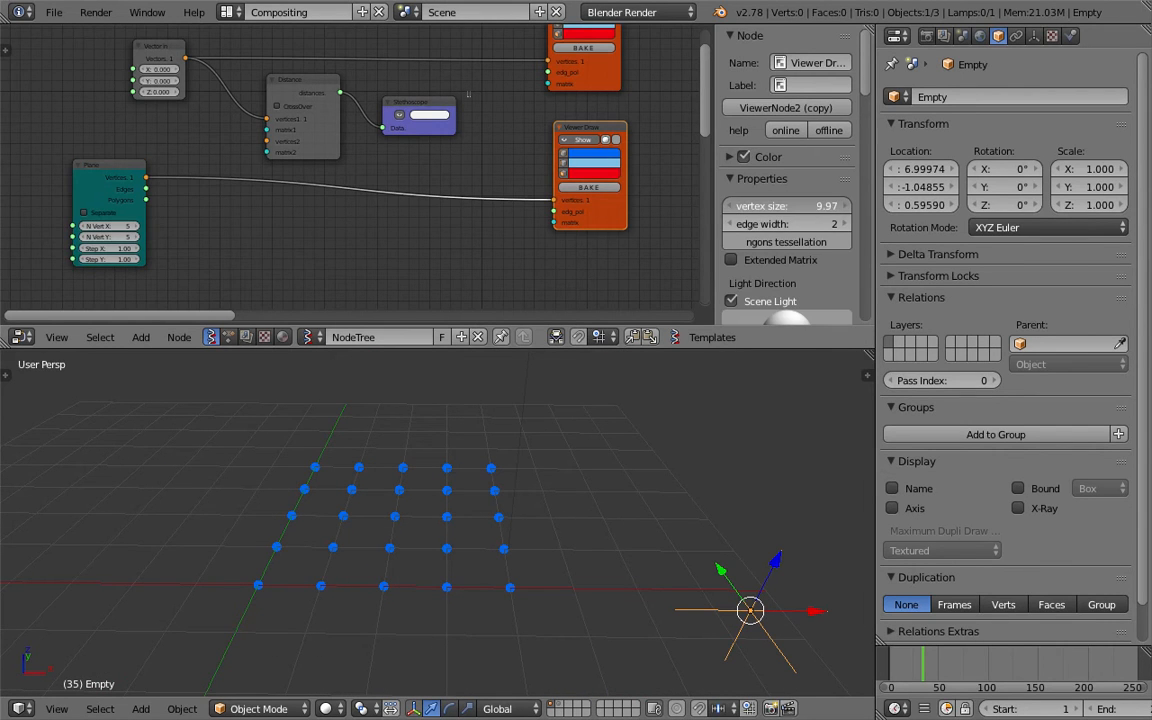
{"action": "left_click", "coordinate": [790, 204]}
{"action": "type", "text": "0.1"}
{"action": "key", "text": "Return"}
{"action": "left_click_drag", "start_coordinate": [787, 206], "coordinate": [797, 206]}
{"action": "left_click", "coordinate": [784, 205]}
{"action": "type", "text": "1"}
{"action": "key", "text": "Return"}
{"action": "middle_click_drag", "start_coordinate": [482, 460], "coordinate": [324, 550]}
{"action": "key", "text": "ctrl+s"}
{"action": "left_click", "coordinate": [437, 538]}
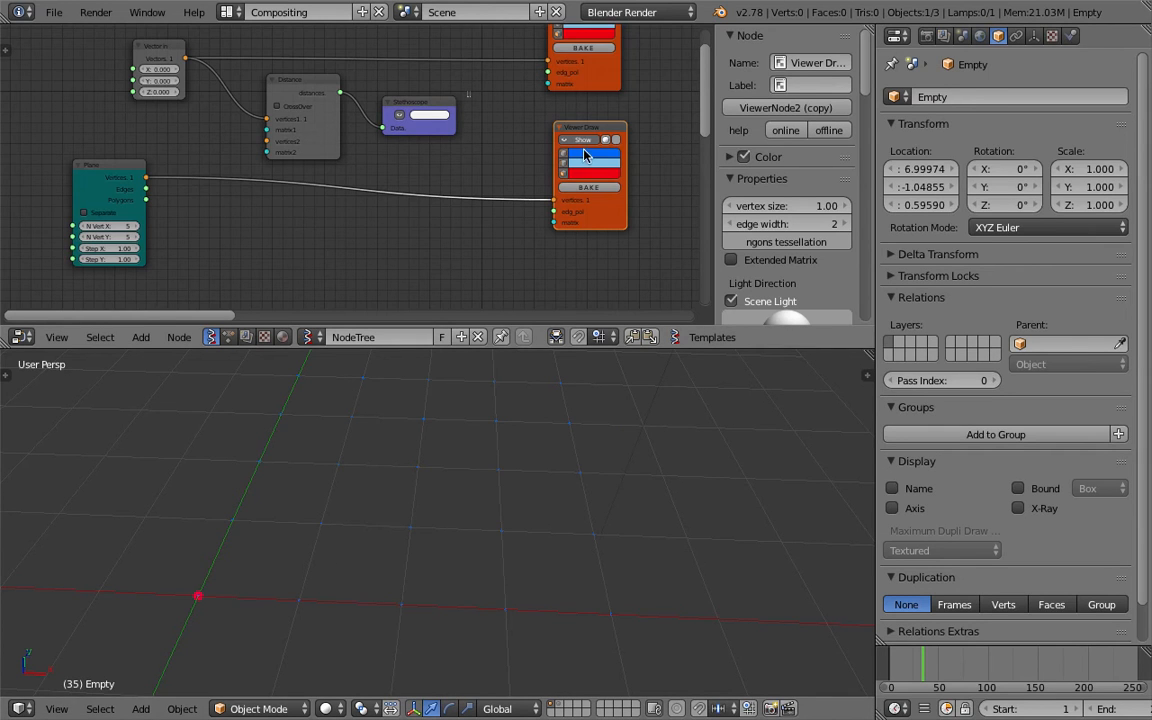
Change the vertex color of the Plane's Viewer Draw to yellow and set its vertex size to 4
{"action": "left_click", "coordinate": [584, 154]}
{"action": "left_click_drag", "start_coordinate": [616, 69], "coordinate": [580, 68]}
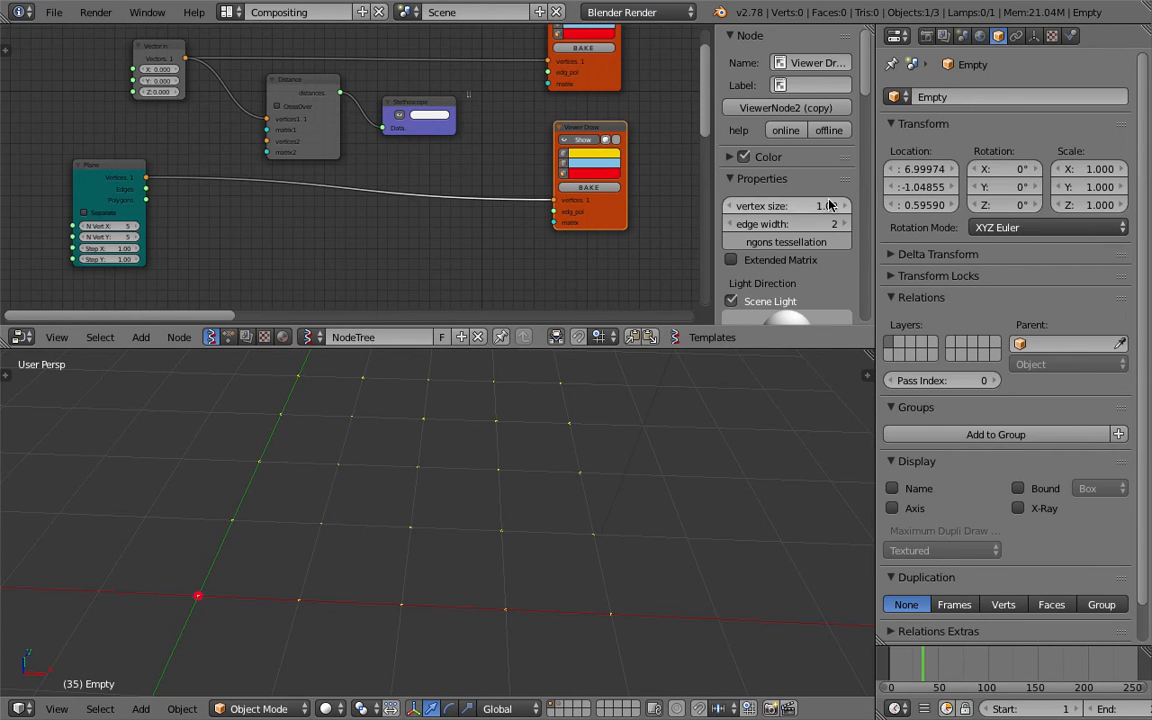
{"action": "left_click", "coordinate": [818, 205]}
{"action": "type", "text": "4"}
{"action": "key", "text": "Return"}
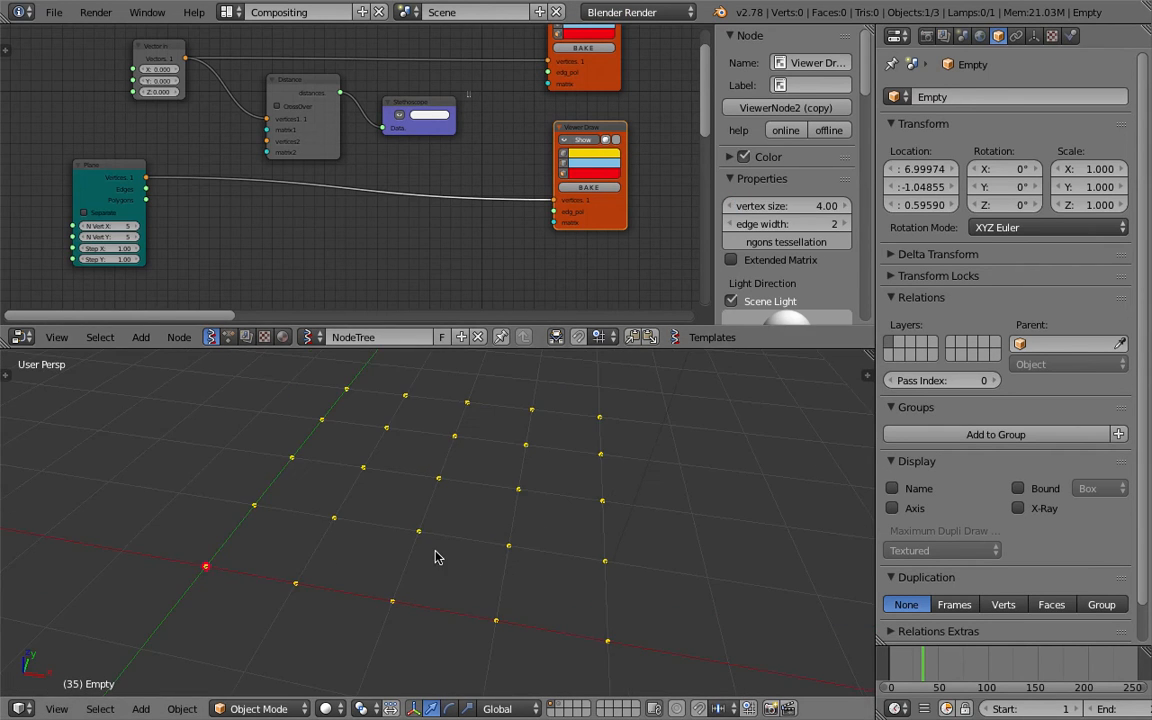
Move the Vector in node away from the Distance node and connect the Plane's Vertices to vertices2
{"action": "middle_click_drag", "start_coordinate": [282, 592], "coordinate": [321, 591], "text": "shift"}
{"action": "key", "text": "Home"}
{"action": "left_click", "coordinate": [220, 113]}
{"action": "left_click_drag", "start_coordinate": [220, 112], "coordinate": [199, 73]}
{"action": "scroll", "coordinate": [330, 193], "scroll_direction": "up", "scroll_amount": 1}
{"action": "scroll", "coordinate": [300, 188], "scroll_direction": "up", "scroll_amount": 1}
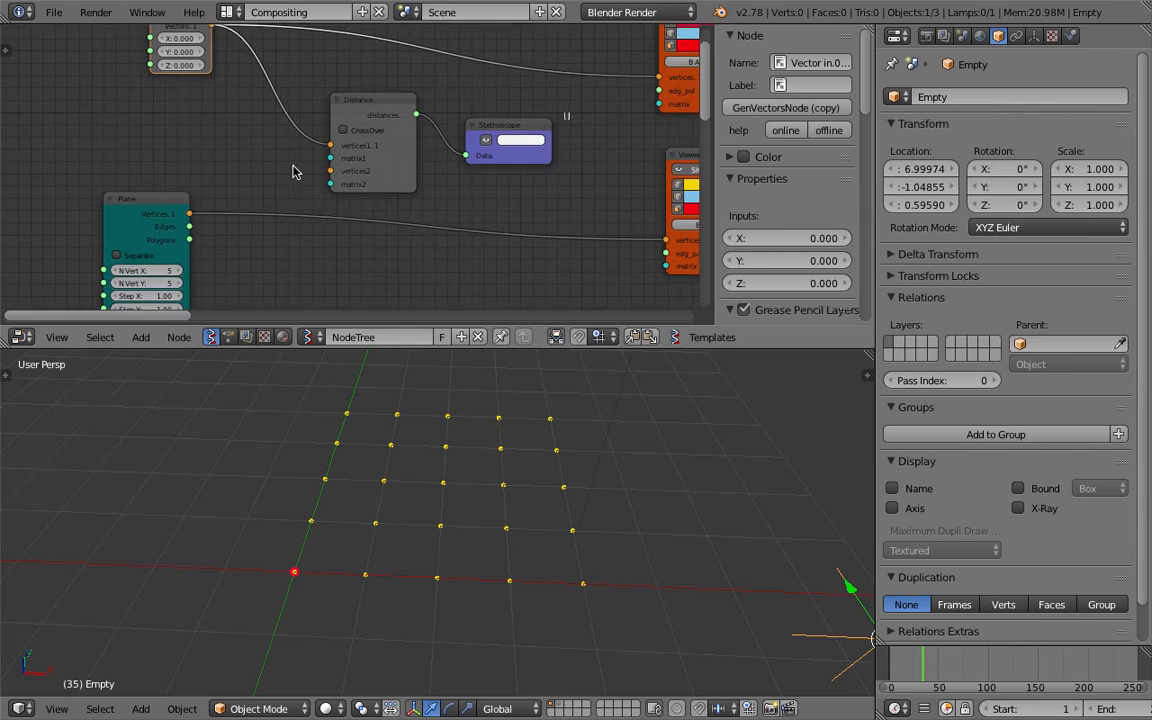
{"action": "left_click_drag", "start_coordinate": [190, 212], "coordinate": [330, 169]}
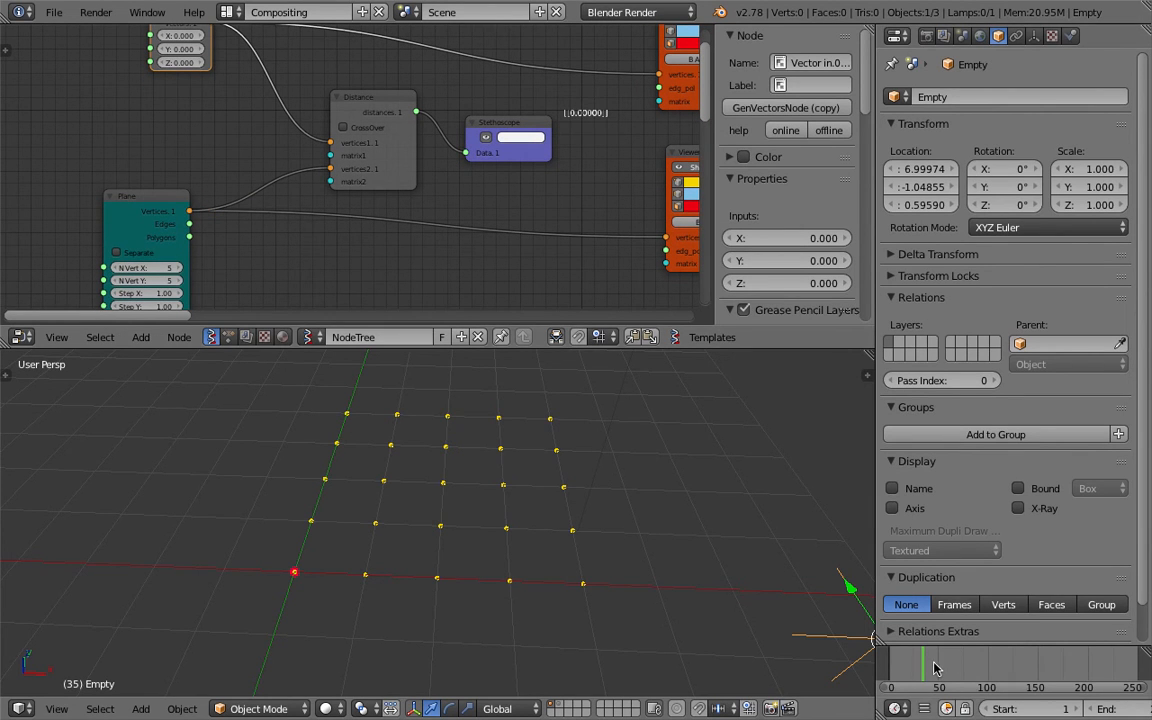
Enable CrossOver on the Distance node and go to frame 36 to refresh the node tree
{"action": "scroll", "coordinate": [339, 187], "scroll_direction": "up", "scroll_amount": 2}
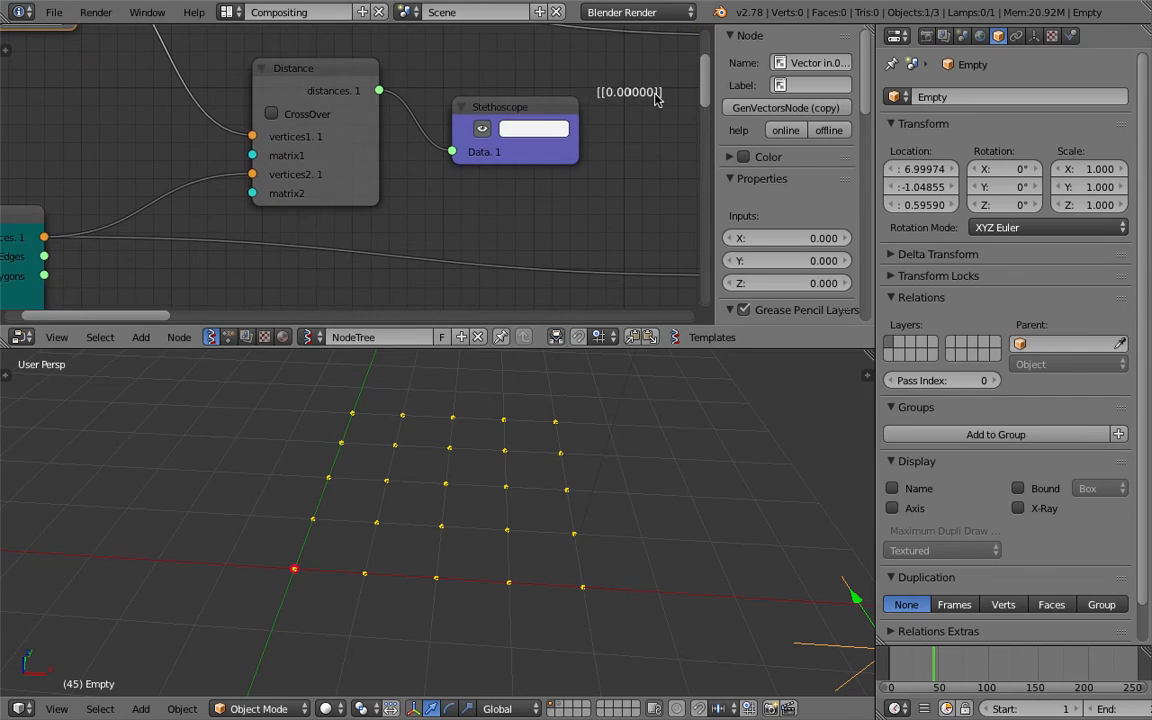
{"action": "middle_click_drag", "start_coordinate": [313, 147], "coordinate": [312, 158]}
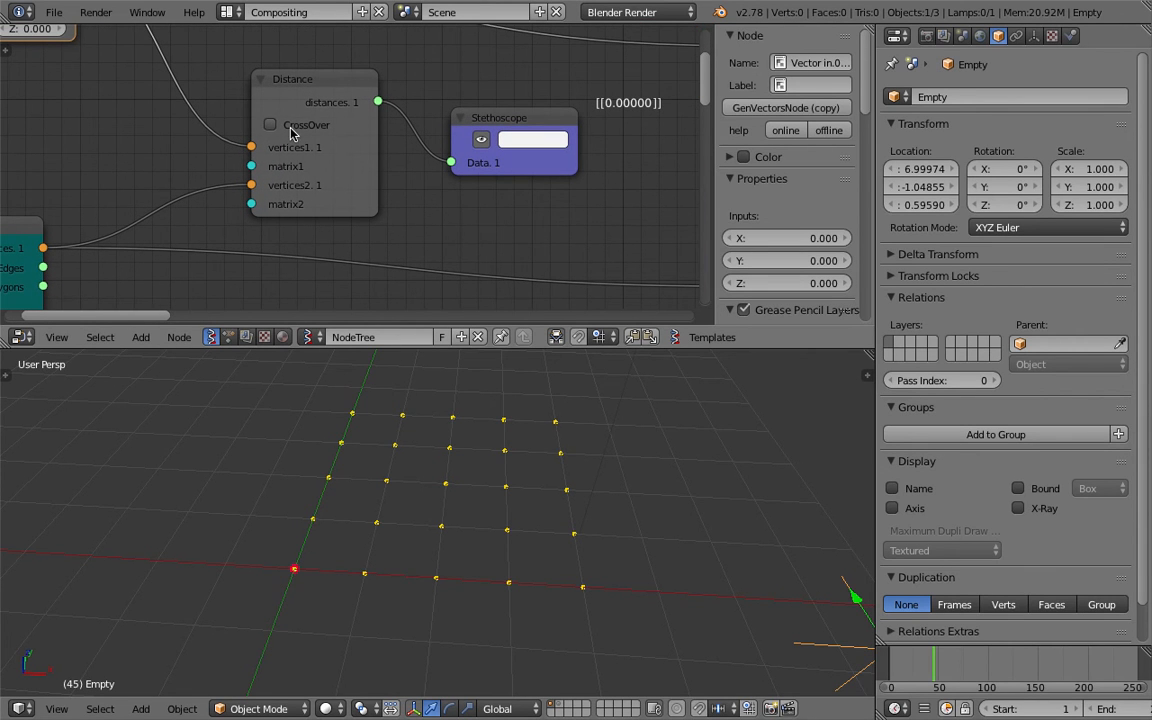
{"action": "left_click", "coordinate": [289, 130]}
{"action": "left_click", "coordinate": [925, 653]}
Review the Stethoscope's distance list alongside the grid of points and save the file
{"action": "middle_click_drag", "start_coordinate": [558, 162], "coordinate": [540, 84]}
{"action": "scroll", "coordinate": [540, 84], "scroll_direction": "down", "scroll_amount": 1}
{"action": "scroll", "coordinate": [501, 120], "scroll_direction": "down", "scroll_amount": 1}
{"action": "middle_click_drag", "start_coordinate": [501, 141], "coordinate": [500, 178]}
{"action": "key", "text": "ctrl+s"}
{"action": "left_click", "coordinate": [483, 180]}
{"action": "scroll", "coordinate": [536, 113], "scroll_direction": "down", "scroll_amount": 1}
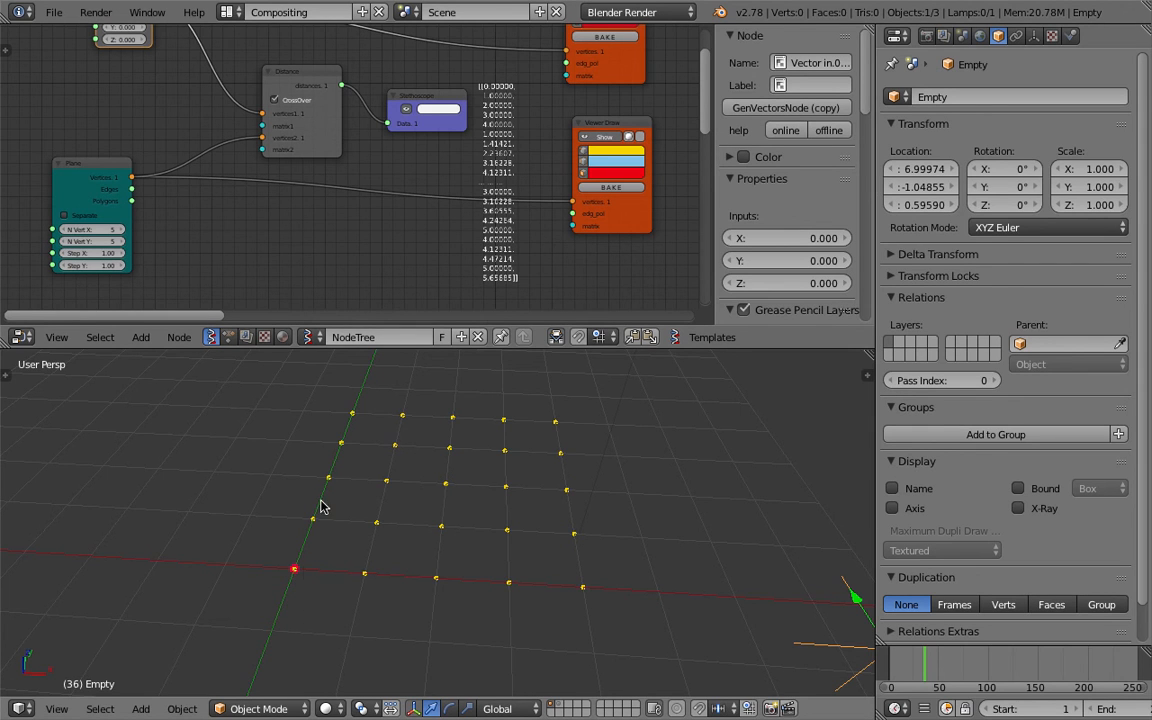
{"action": "middle_click_drag", "start_coordinate": [412, 492], "coordinate": [411, 519]}
{"action": "key", "text": "ctrl+s"}
{"action": "left_click", "coordinate": [411, 519]}
Move the Vector in node farther from the Plane and Distance nodes and save the file
{"action": "scroll", "coordinate": [190, 155], "scroll_direction": "down", "scroll_amount": 2}
{"action": "middle_click_drag", "start_coordinate": [180, 150], "coordinate": [293, 224]}
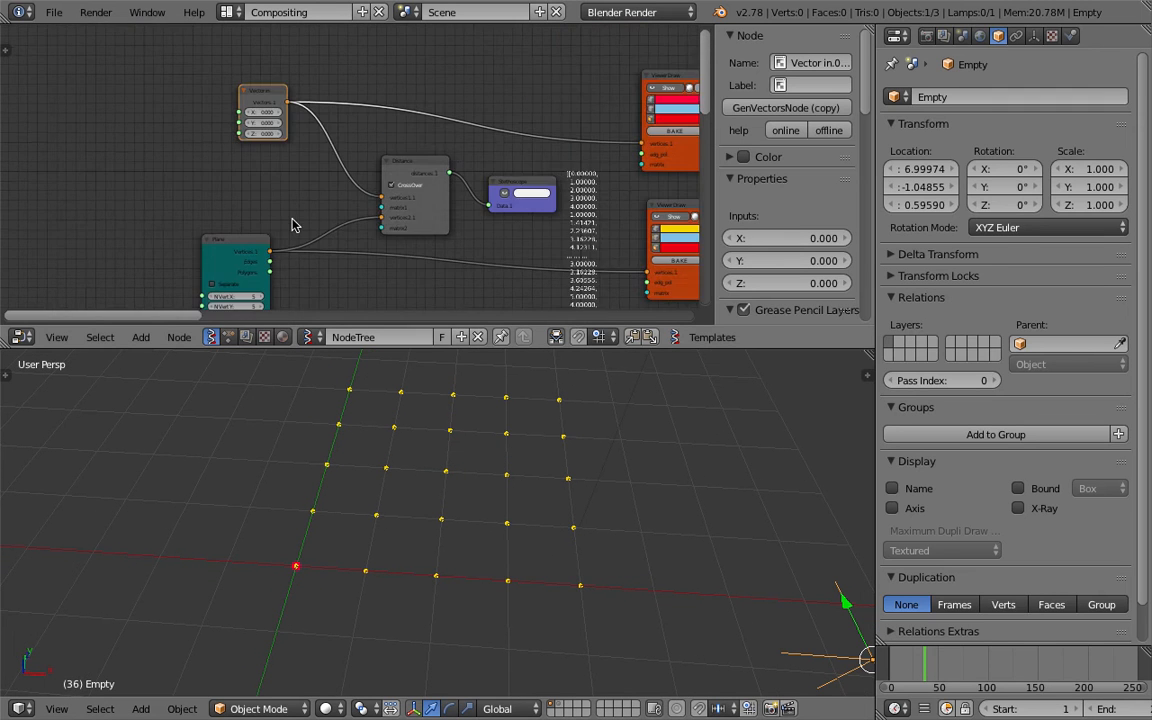
{"action": "scroll", "coordinate": [293, 200], "scroll_direction": "up", "scroll_amount": 3}
{"action": "left_click_drag", "start_coordinate": [235, 69], "coordinate": [217, 55]}
{"action": "key", "text": "ctrl+s"}
{"action": "left_click", "coordinate": [257, 131]}
Enlarge the node editor area by reducing the height of the 3D view
{"action": "middle_click_drag", "start_coordinate": [269, 144], "coordinate": [335, 94]}
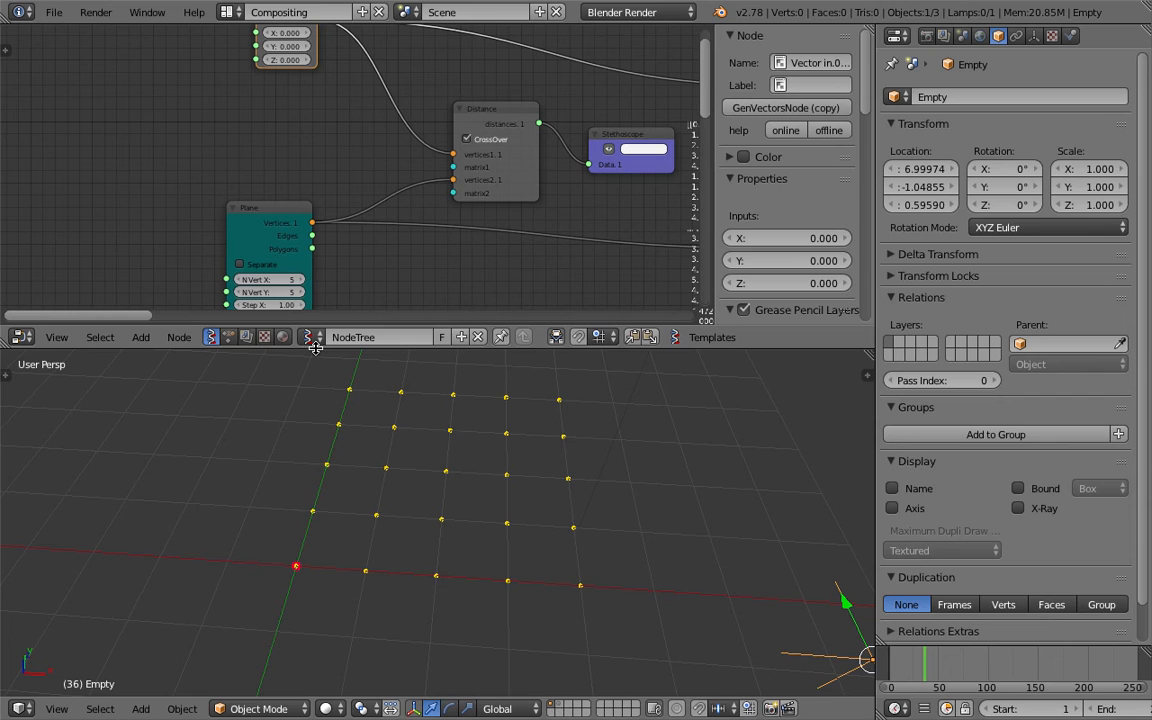
{"action": "left_click_drag", "start_coordinate": [315, 347], "coordinate": [315, 422]}
{"action": "middle_click_drag", "start_coordinate": [535, 576], "coordinate": [335, 648]}
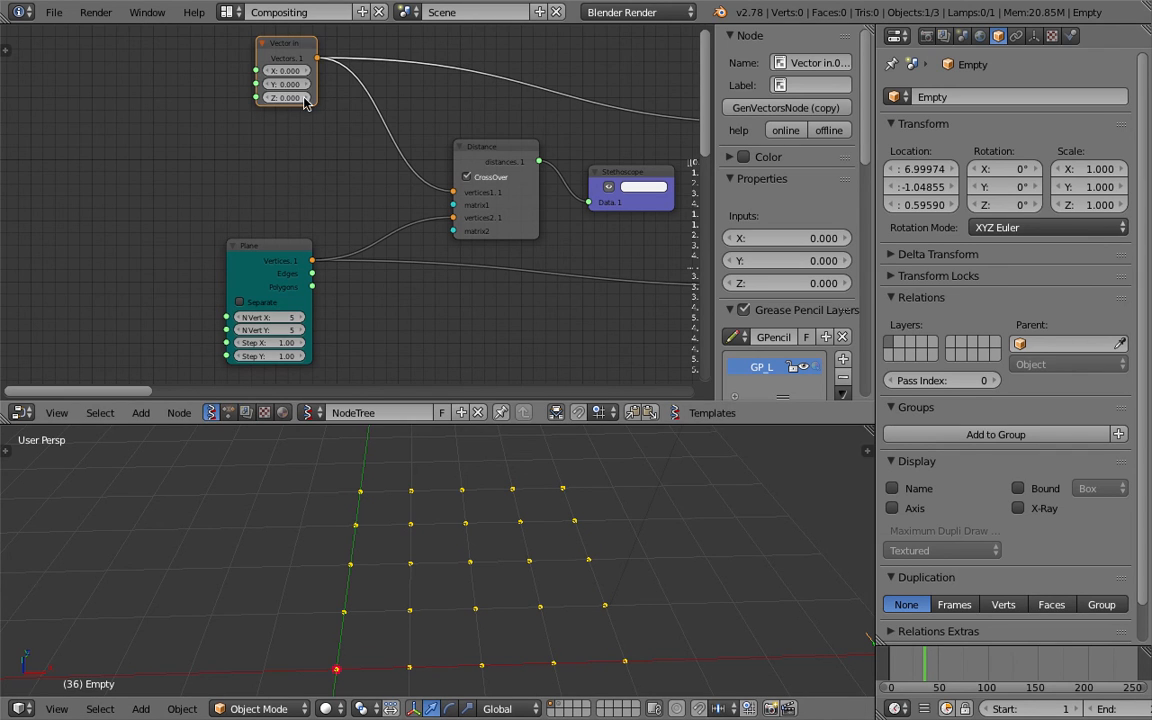
Delete the remaining Vector in node and add a List Input node in its place above the Plane
{"action": "left_click_drag", "start_coordinate": [266, 44], "coordinate": [267, 70]}
{"action": "key", "text": "x"}
{"action": "key", "text": "shift+a"}
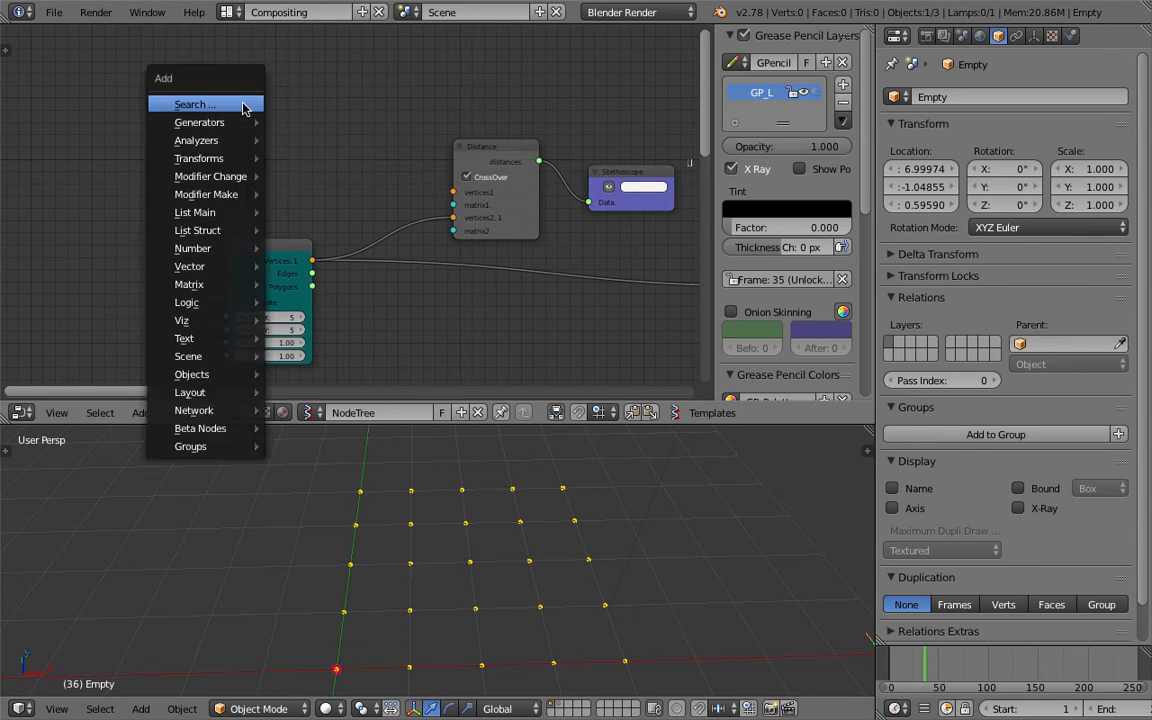
{"action": "left_click", "coordinate": [243, 103]}
{"action": "type", "text": "list i"}
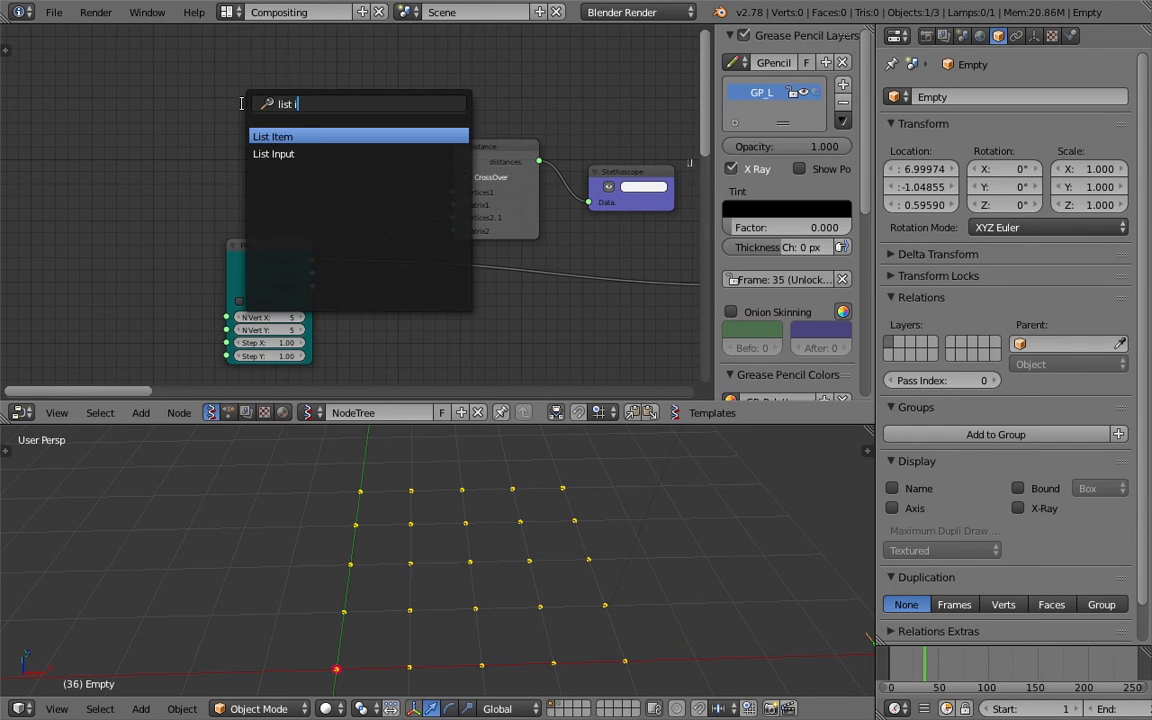
{"action": "key", "text": "Down"}
{"action": "key", "text": "Return"}
{"action": "left_click", "coordinate": [312, 142]}
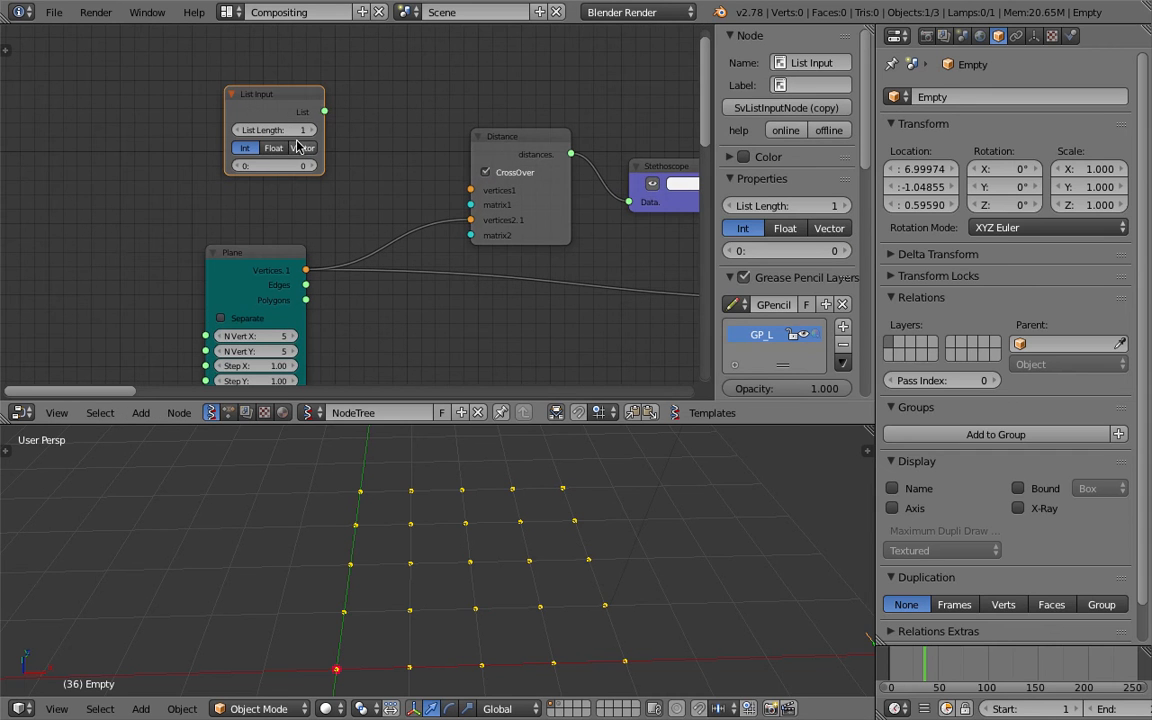
Set the List Input to Vector type with a list length of 3 and connect it to the Distance node's vertices1
{"action": "left_click", "coordinate": [313, 130]}
{"action": "left_click", "coordinate": [313, 130]}
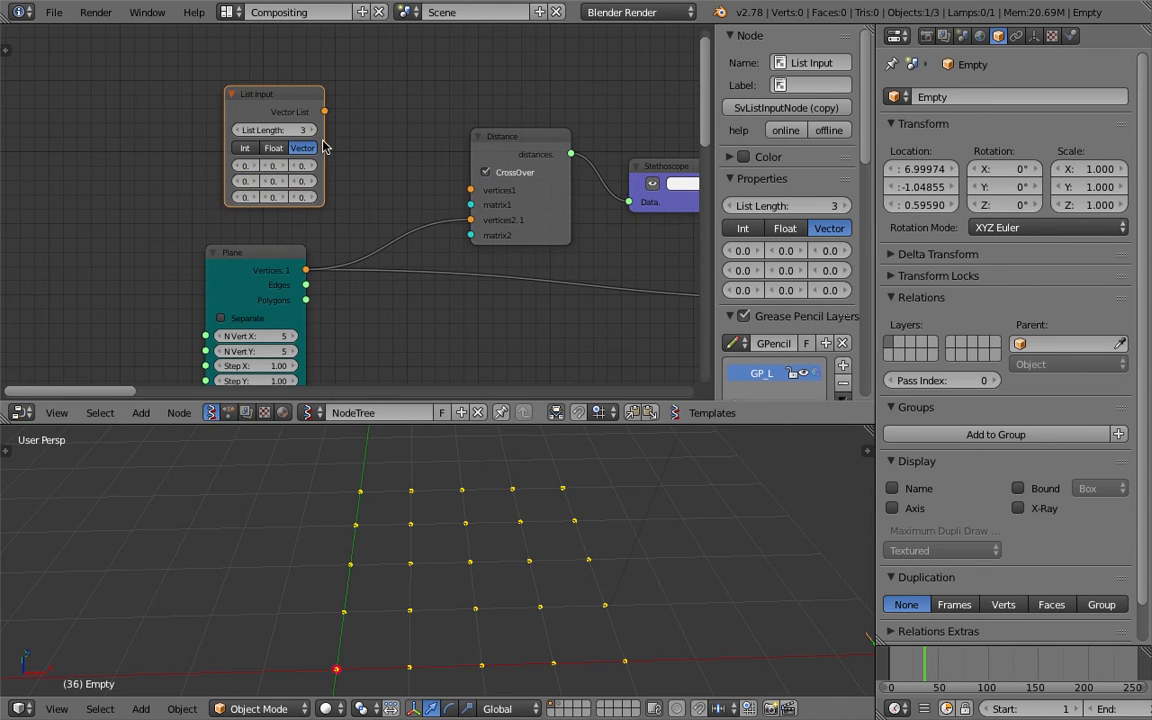
{"action": "key", "text": "g"}
{"action": "left_click", "coordinate": [289, 88]}
{"action": "left_click_drag", "start_coordinate": [280, 82], "coordinate": [471, 189]}
Set the List Input's second vector to 3.60, 0.24, 4.14 and its third to 1.68, 3.66, 0, and shift the node aside
{"action": "left_click_drag", "start_coordinate": [289, 143], "coordinate": [352, 143]}
{"action": "left_click_drag", "start_coordinate": [245, 138], "coordinate": [338, 149]}
{"action": "left_click_drag", "start_coordinate": [245, 174], "coordinate": [297, 171]}
{"action": "left_click_drag", "start_coordinate": [299, 165], "coordinate": [398, 149]}
{"action": "left_click_drag", "start_coordinate": [299, 66], "coordinate": [232, 70]}
Connect the List Input's Vector List to the red Viewer Draw's vertices and set the first vector's Y to -0.60
{"action": "scroll", "coordinate": [353, 112], "scroll_direction": "down", "scroll_amount": 3}
{"action": "middle_click_drag", "start_coordinate": [353, 112], "coordinate": [166, 91]}
{"action": "mouse_move", "coordinate": [154, 95]}
{"action": "left_mouse_down"}
{"action": "mouse_move", "coordinate": [501, 90]}
{"action": "mouse_move", "coordinate": [563, 112]}
{"action": "left_mouse_up"}
{"action": "middle_click_drag", "start_coordinate": [540, 470], "coordinate": [521, 557]}
{"action": "left_click_drag", "start_coordinate": [86, 149], "coordinate": [50, 137]}
{"action": "middle_click_drag", "start_coordinate": [447, 559], "coordinate": [605, 530]}
Examine the Distance node's crossed-over output and the distance list shown by the Stethoscope
{"action": "scroll", "coordinate": [378, 195], "scroll_direction": "up", "scroll_amount": 3}
{"action": "middle_click_drag", "start_coordinate": [332, 172], "coordinate": [270, 166]}
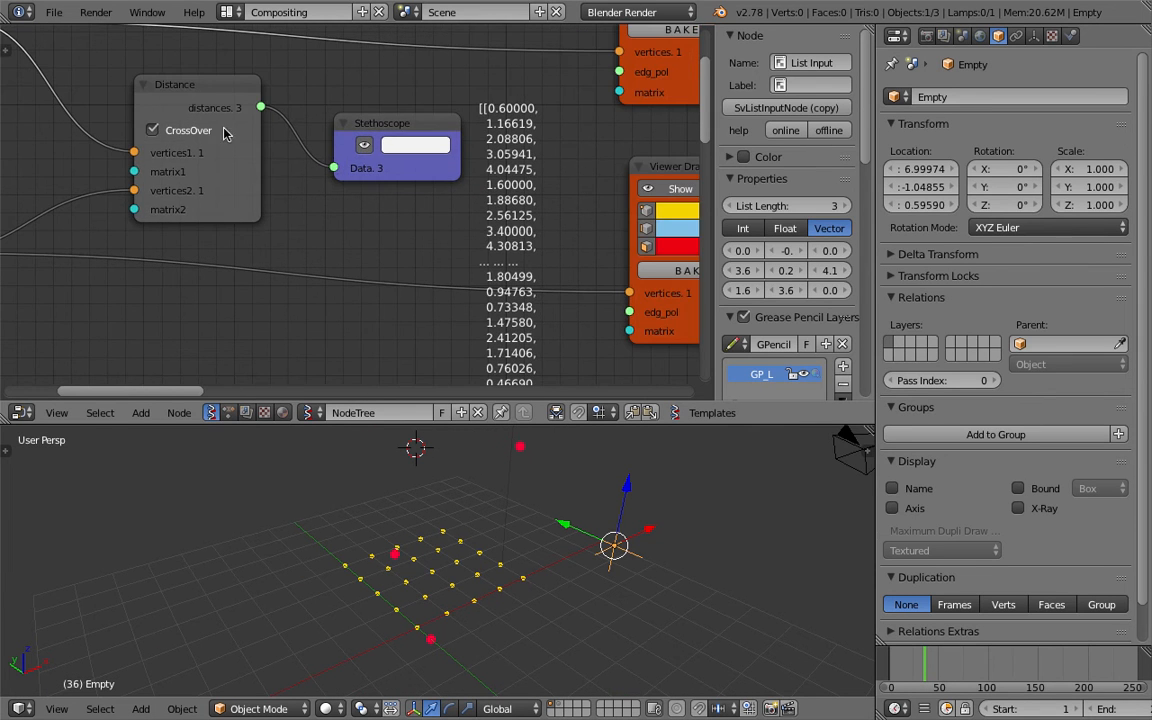
{"action": "scroll", "coordinate": [224, 121], "scroll_direction": "up", "scroll_amount": 3}
{"action": "middle_click_drag", "start_coordinate": [146, 121], "coordinate": [194, 205]}
{"action": "scroll", "coordinate": [213, 193], "scroll_direction": "up", "scroll_amount": 4}
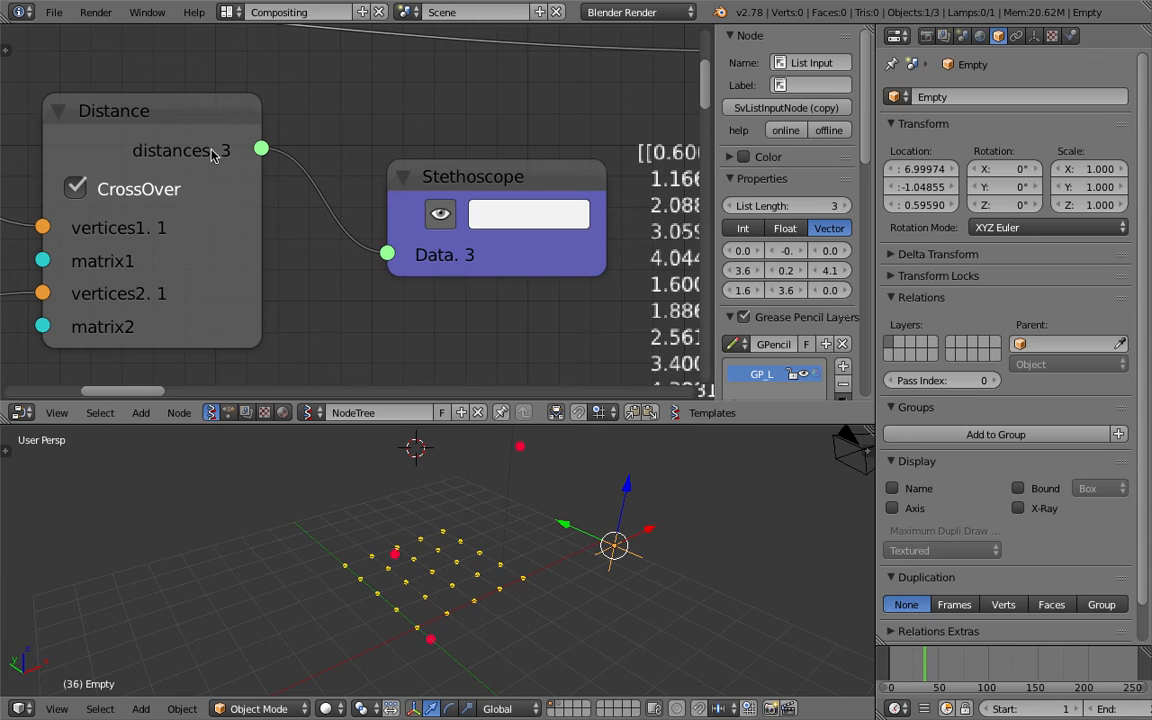
{"action": "middle_click_drag", "start_coordinate": [484, 248], "coordinate": [349, 168]}
{"action": "scroll", "coordinate": [349, 168], "scroll_direction": "down", "scroll_amount": 5}
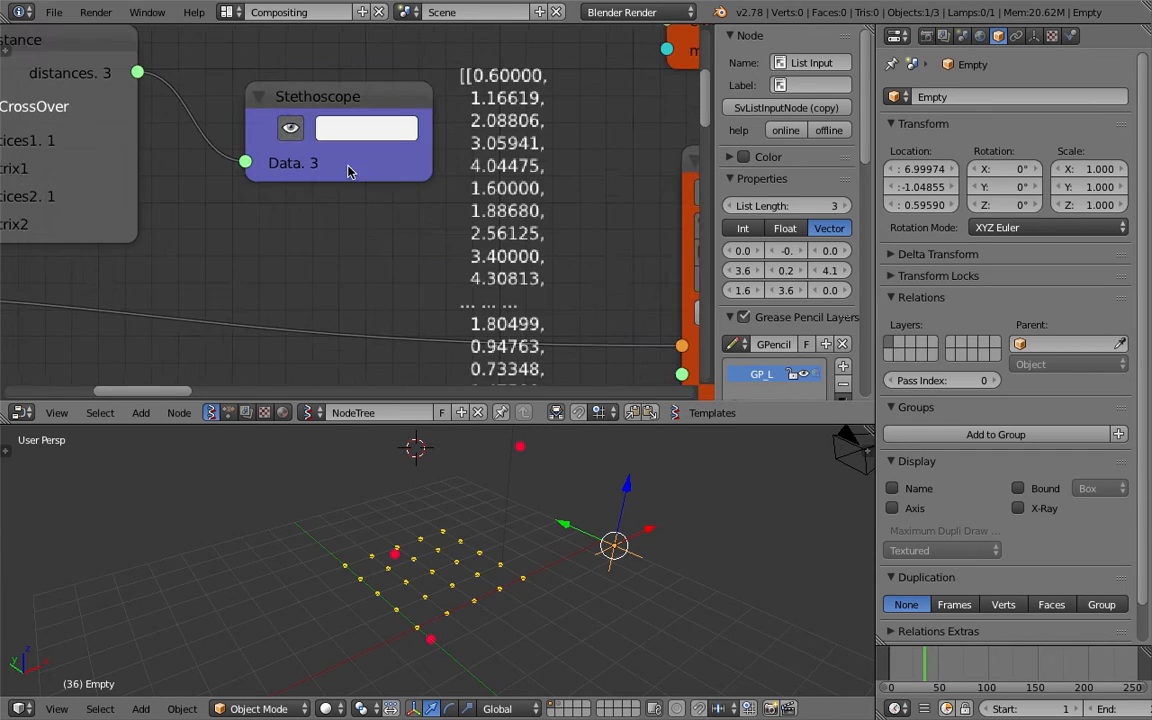
{"action": "middle_click_drag", "start_coordinate": [236, 123], "coordinate": [371, 134]}
{"action": "scroll", "coordinate": [323, 128], "scroll_direction": "up", "scroll_amount": 2}
{"action": "scroll", "coordinate": [432, 242], "scroll_direction": "down", "scroll_amount": 7}
Examine the Plane's vertex counts and its connections, and compare the grid with the three red points in 3D
{"action": "middle_click_drag", "start_coordinate": [268, 283], "coordinate": [388, 213]}
{"action": "scroll", "coordinate": [207, 252], "scroll_direction": "up", "scroll_amount": 4}
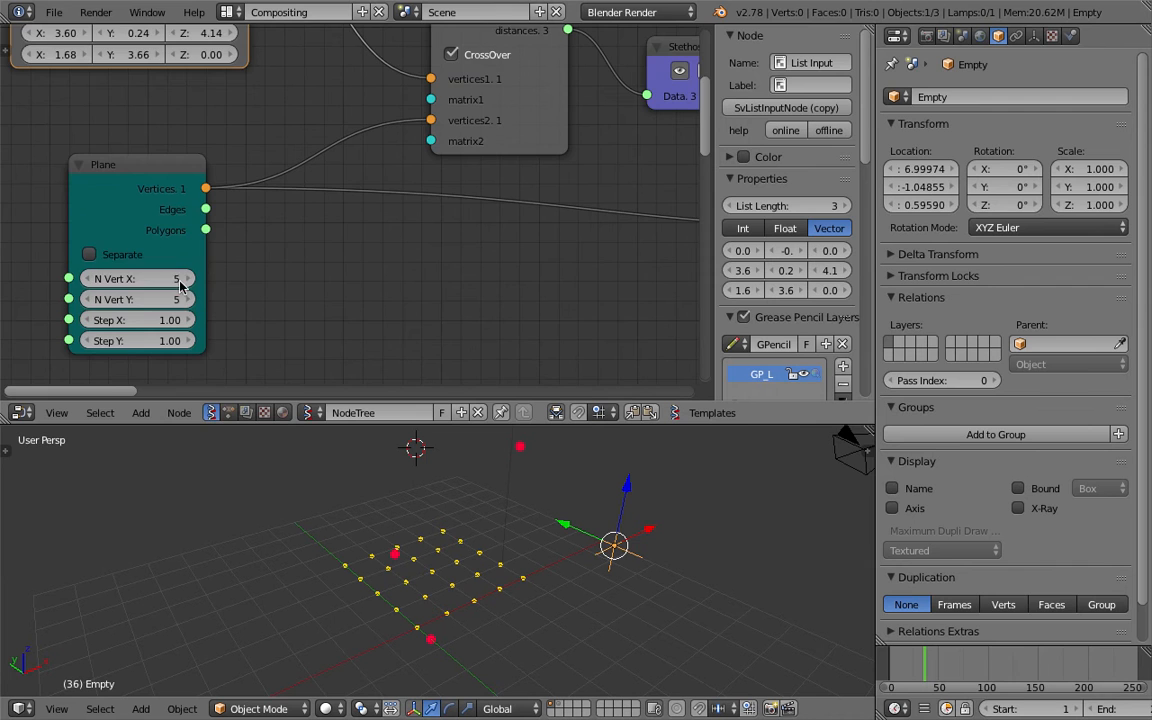
{"action": "scroll", "coordinate": [182, 286], "scroll_direction": "down", "scroll_amount": 4}
{"action": "middle_click_drag", "start_coordinate": [455, 257], "coordinate": [416, 244]}
{"action": "scroll", "coordinate": [480, 235], "scroll_direction": "up", "scroll_amount": 3}
{"action": "scroll", "coordinate": [560, 242], "scroll_direction": "down", "scroll_amount": 3}
{"action": "scroll", "coordinate": [416, 246], "scroll_direction": "down", "scroll_amount": 2}
{"action": "middle_click_drag", "start_coordinate": [472, 604], "coordinate": [489, 584]}
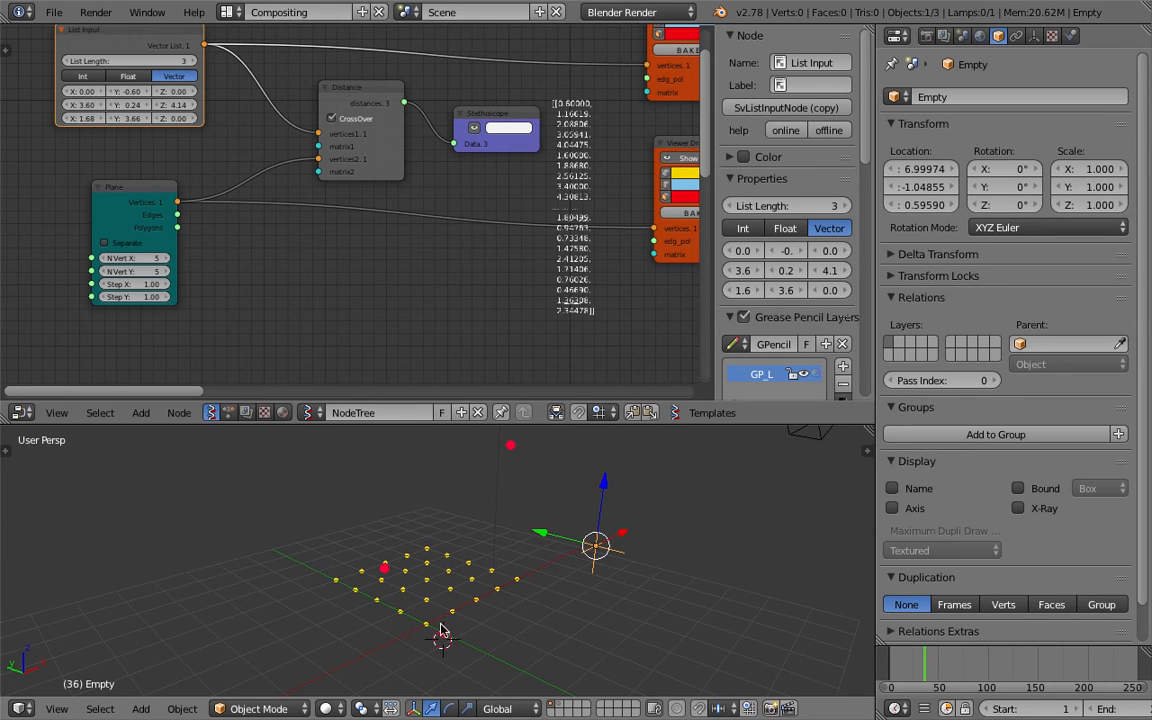
Hide the node editor's properties sidebar and check the Distance node's CrossOver setup with its inputs
{"action": "middle_click_drag", "start_coordinate": [394, 526], "coordinate": [585, 552]}
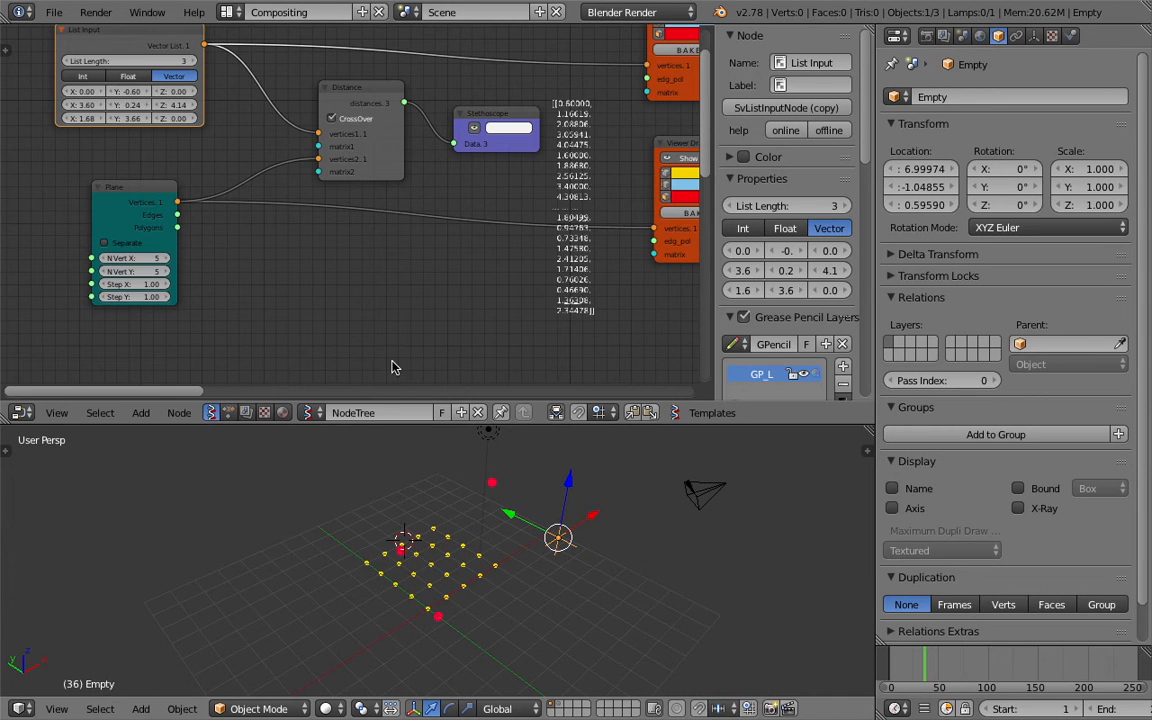
{"action": "scroll", "coordinate": [442, 252], "scroll_direction": "down", "scroll_amount": 3}
{"action": "middle_click_drag", "start_coordinate": [709, 162], "coordinate": [694, 164]}
{"action": "left_click_drag", "start_coordinate": [716, 149], "coordinate": [926, 154]}
{"action": "scroll", "coordinate": [467, 175], "scroll_direction": "up", "scroll_amount": 3}
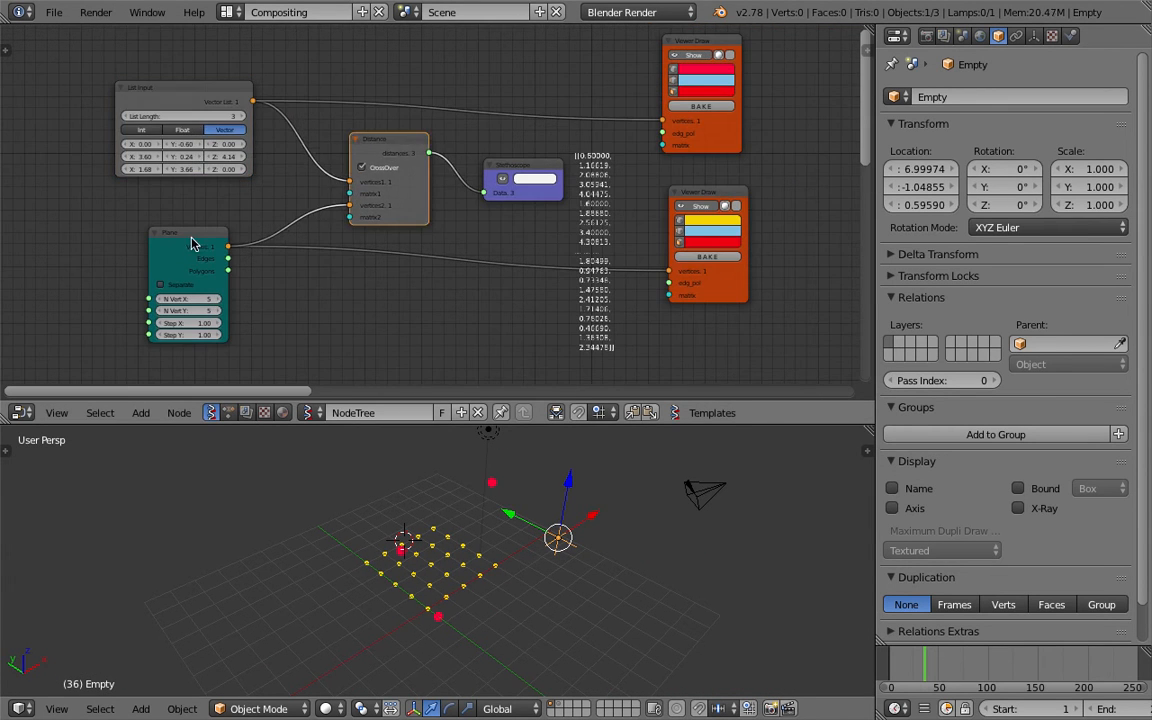
{"action": "key", "text": "ctrl+s"}
{"action": "left_click", "coordinate": [230, 298]}
{"action": "scroll", "coordinate": [355, 128], "scroll_direction": "up", "scroll_amount": 3}
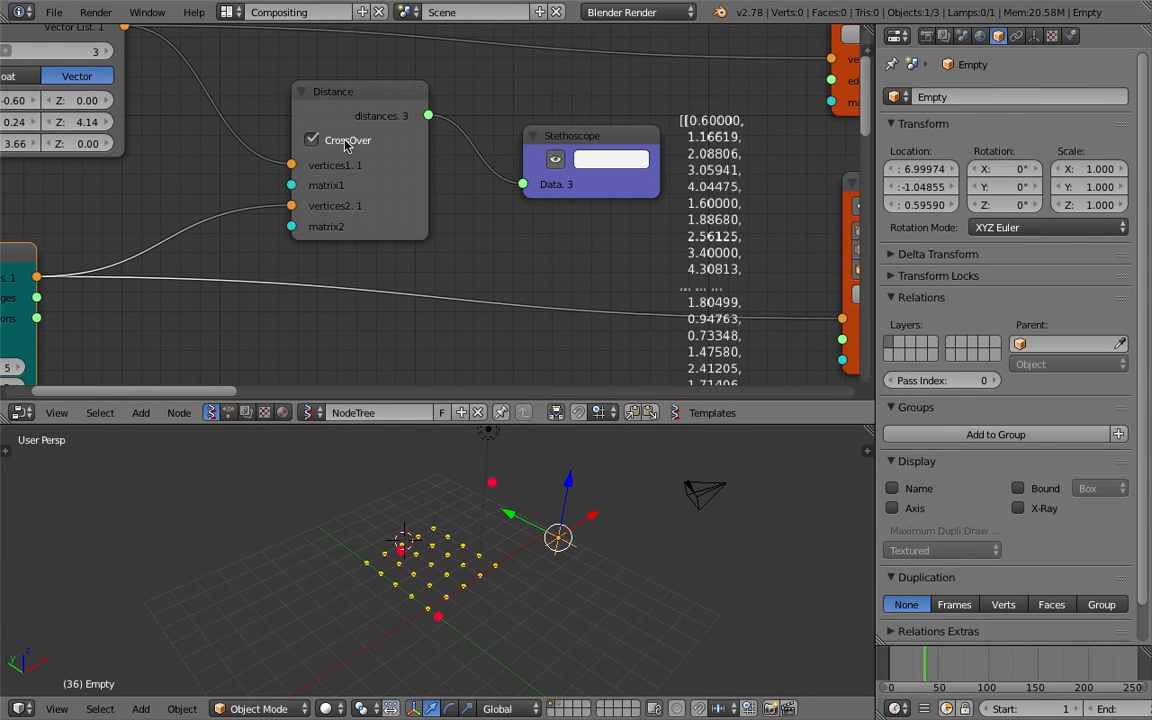
{"action": "scroll", "coordinate": [341, 147], "scroll_direction": "down", "scroll_amount": 3}
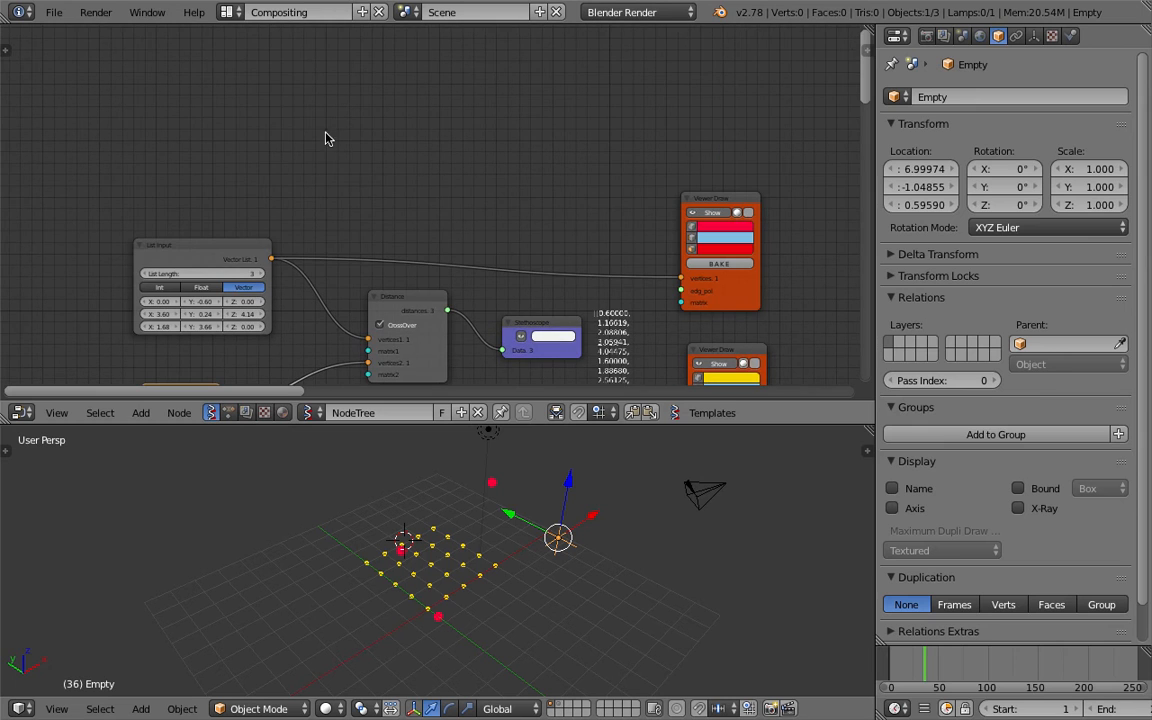
Sketch a small and a large circular outline with point marks inside them in the empty space above the Distance node
{"action": "left_click_drag", "start_coordinate": [349, 168], "coordinate": [325, 137]}
{"action": "mouse_move", "coordinate": [462, 56]}
{"action": "left_mouse_down"}
{"action": "mouse_move", "coordinate": [430, 172]}
{"action": "mouse_move", "coordinate": [532, 51]}
{"action": "mouse_move", "coordinate": [485, 62]}
{"action": "left_mouse_up"}
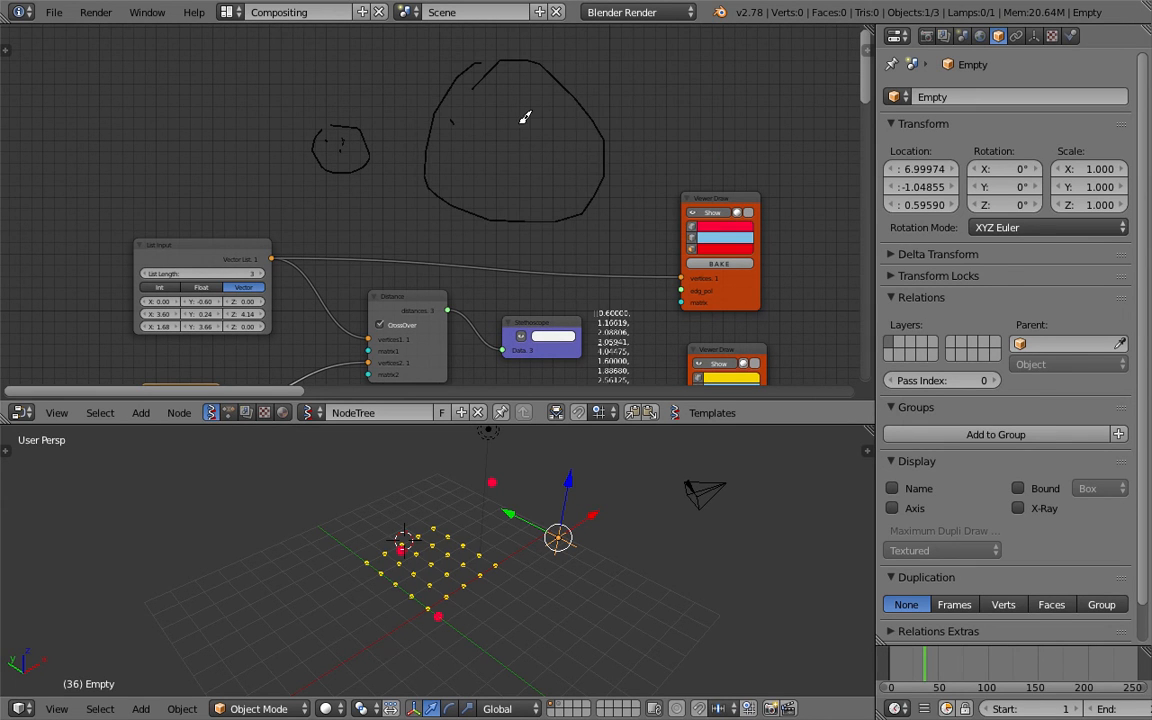
{"action": "scroll", "coordinate": [413, 313], "scroll_direction": "up", "scroll_amount": 1}
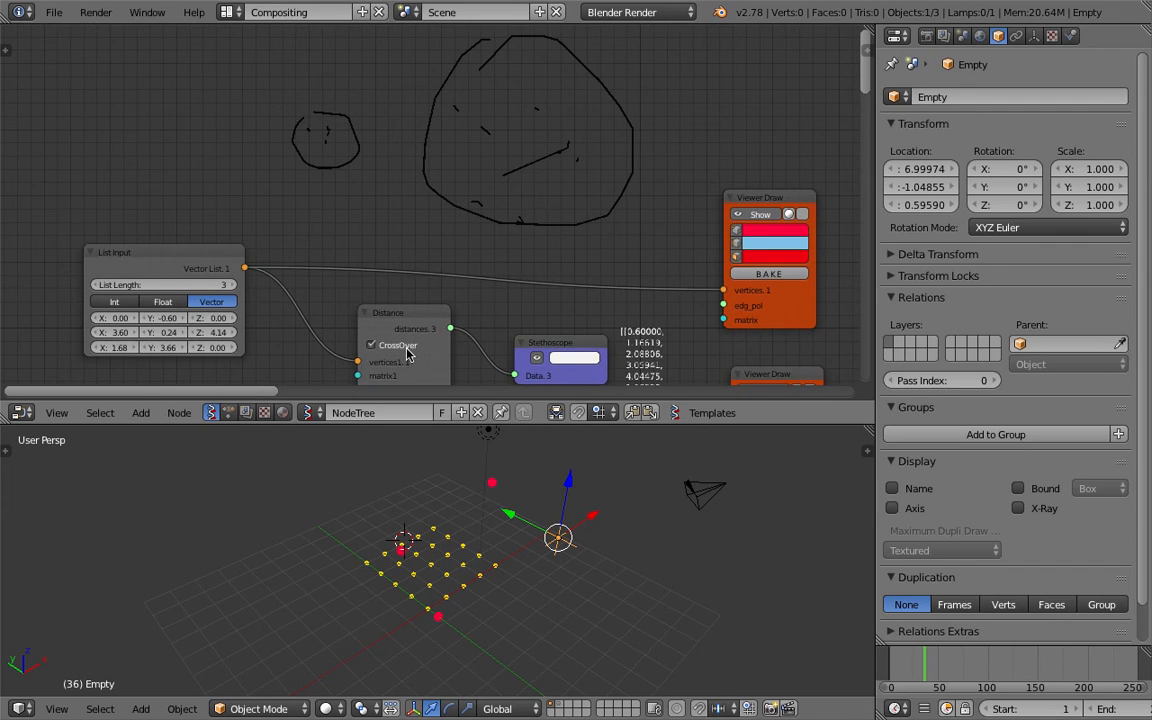
{"action": "middle_click_drag", "start_coordinate": [423, 137], "coordinate": [416, 163]}
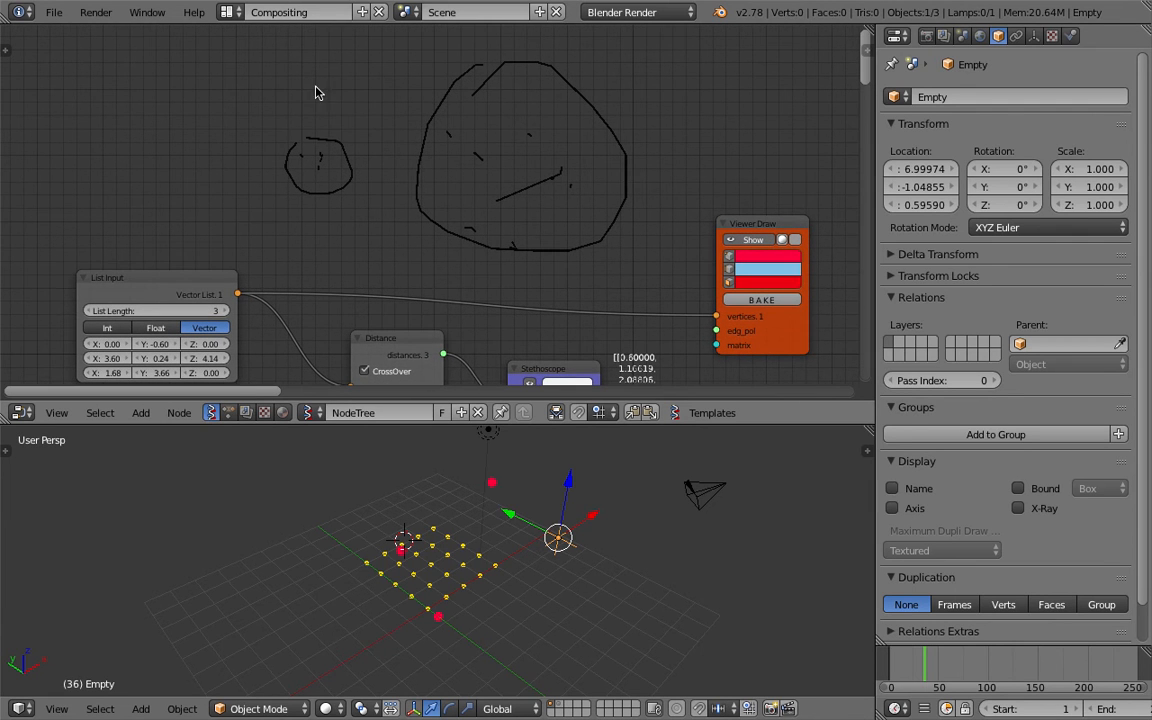
Draw an arrow above the small outline and several lines linking it to the large outline
{"action": "left_click_drag", "start_coordinate": [366, 145], "coordinate": [430, 100]}
{"action": "left_click_drag", "start_coordinate": [366, 163], "coordinate": [415, 184]}
{"action": "left_click_drag", "start_coordinate": [391, 183], "coordinate": [417, 234]}
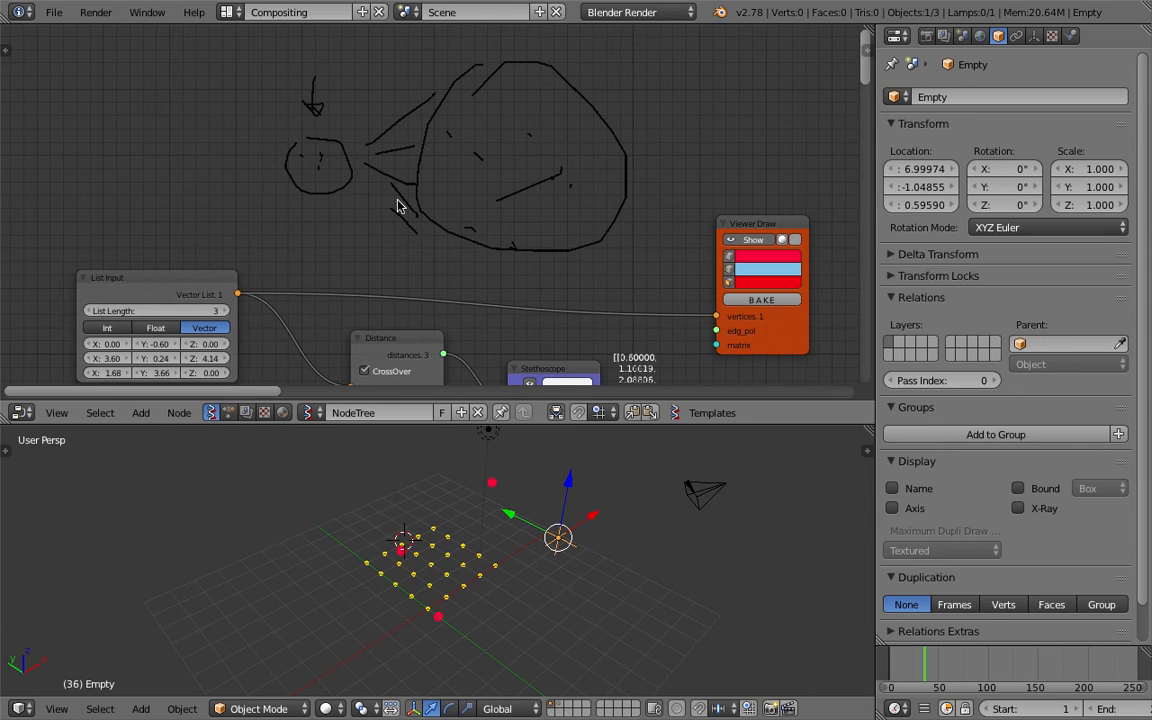
Sketch three lines beside the large outline, annotate them with a 3 and add two vertical strokes
{"action": "scroll", "coordinate": [318, 176], "scroll_direction": "up", "scroll_amount": 3}
{"action": "scroll", "coordinate": [310, 178], "scroll_direction": "down", "scroll_amount": 1}
{"action": "middle_click_drag", "start_coordinate": [609, 139], "coordinate": [365, 211]}
{"action": "left_click_drag", "start_coordinate": [425, 156], "coordinate": [543, 127]}
{"action": "left_click_drag", "start_coordinate": [470, 171], "coordinate": [545, 154]}
{"action": "left_click_drag", "start_coordinate": [502, 191], "coordinate": [553, 185]}
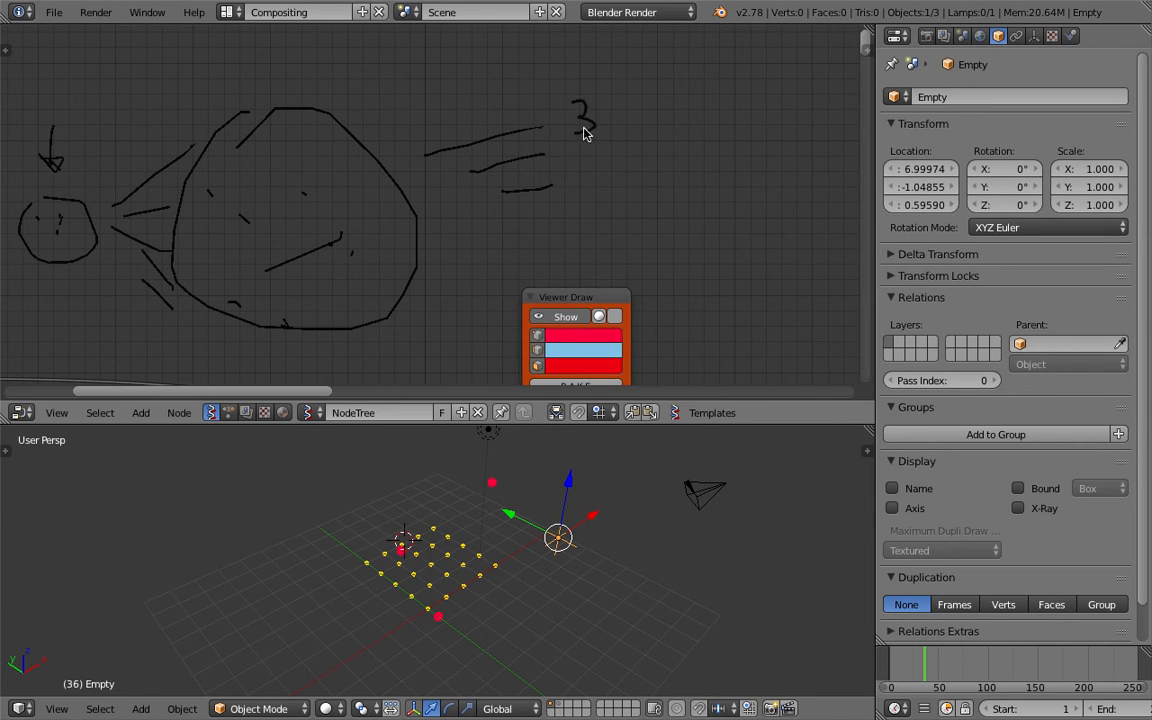
{"action": "left_click_drag", "start_coordinate": [683, 83], "coordinate": [683, 156]}
{"action": "mouse_move", "coordinate": [716, 90]}
{"action": "left_mouse_down"}
{"action": "mouse_move", "coordinate": [745, 88]}
{"action": "mouse_move", "coordinate": [716, 154]}
{"action": "left_mouse_up"}
Spread the red and yellow Viewer Draw nodes apart and shift the Stethoscope to make room between them
{"action": "scroll", "coordinate": [514, 226], "scroll_direction": "down", "scroll_amount": 1}
{"action": "middle_click_drag", "start_coordinate": [368, 358], "coordinate": [579, 155]}
{"action": "key", "text": "ctrl+s"}
{"action": "left_click", "coordinate": [527, 183]}
{"action": "middle_click_drag", "start_coordinate": [508, 216], "coordinate": [522, 194]}
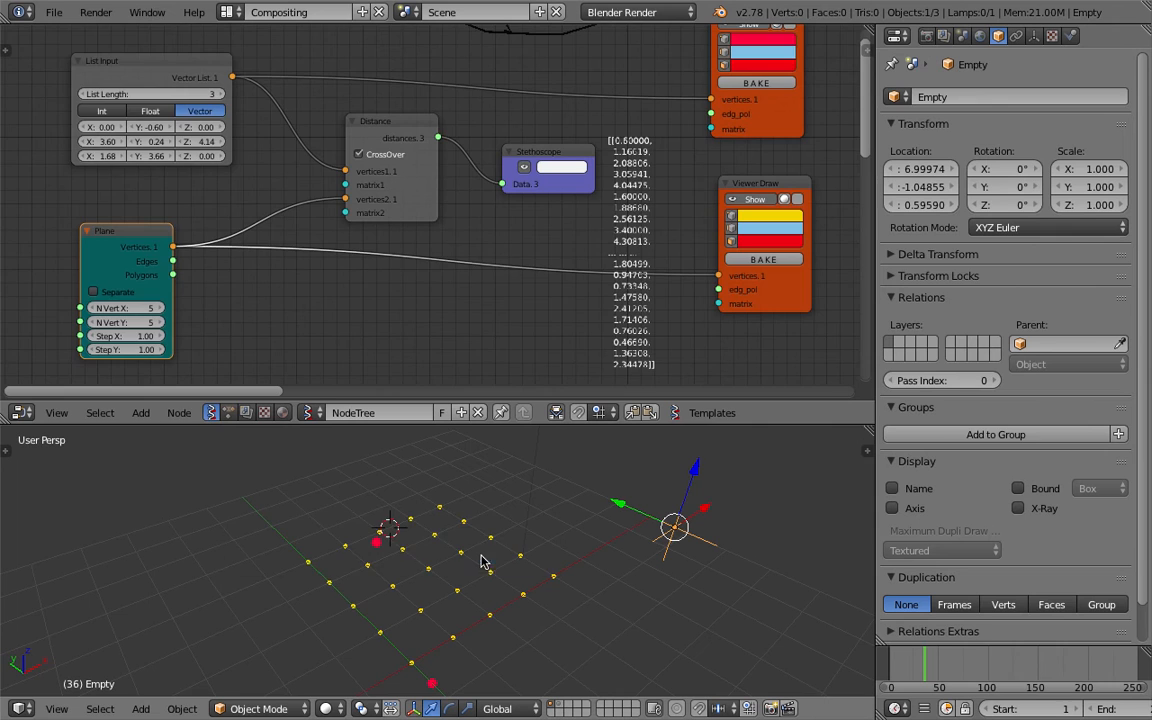
{"action": "middle_click_drag", "start_coordinate": [494, 240], "coordinate": [476, 175]}
{"action": "left_click", "coordinate": [490, 90]}
{"action": "middle_click_drag", "start_coordinate": [668, 98], "coordinate": [630, 167]}
{"action": "left_click_drag", "start_coordinate": [636, 130], "coordinate": [747, 56]}
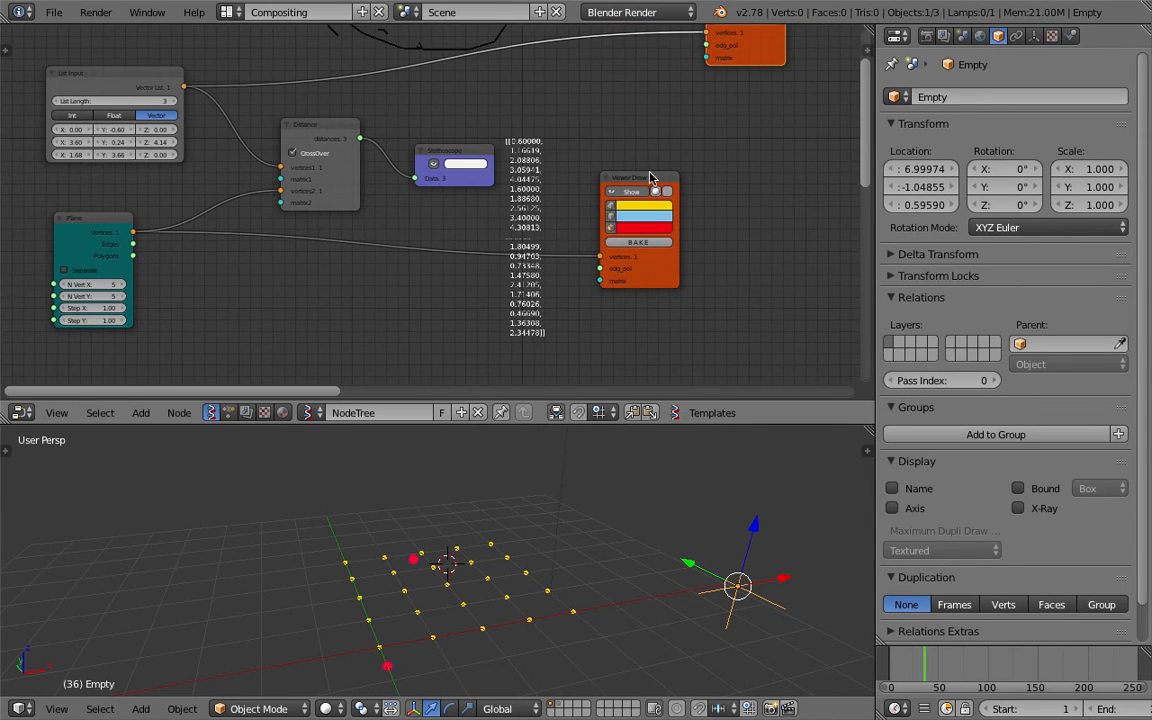
{"action": "left_click_drag", "start_coordinate": [653, 180], "coordinate": [770, 338]}
{"action": "left_click_drag", "start_coordinate": [461, 155], "coordinate": [447, 120]}
Add a Box node beside the Stethoscope's distance list
{"action": "middle_click_drag", "start_coordinate": [592, 178], "coordinate": [573, 149]}
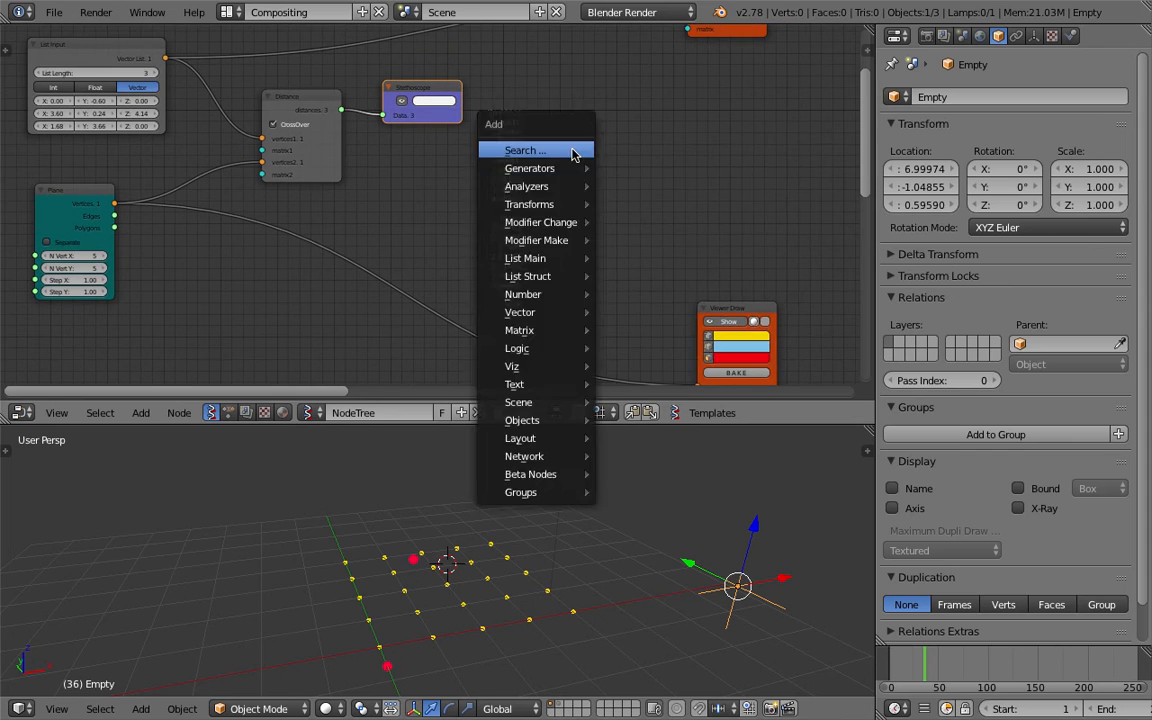
{"action": "key", "text": "alt+space"}
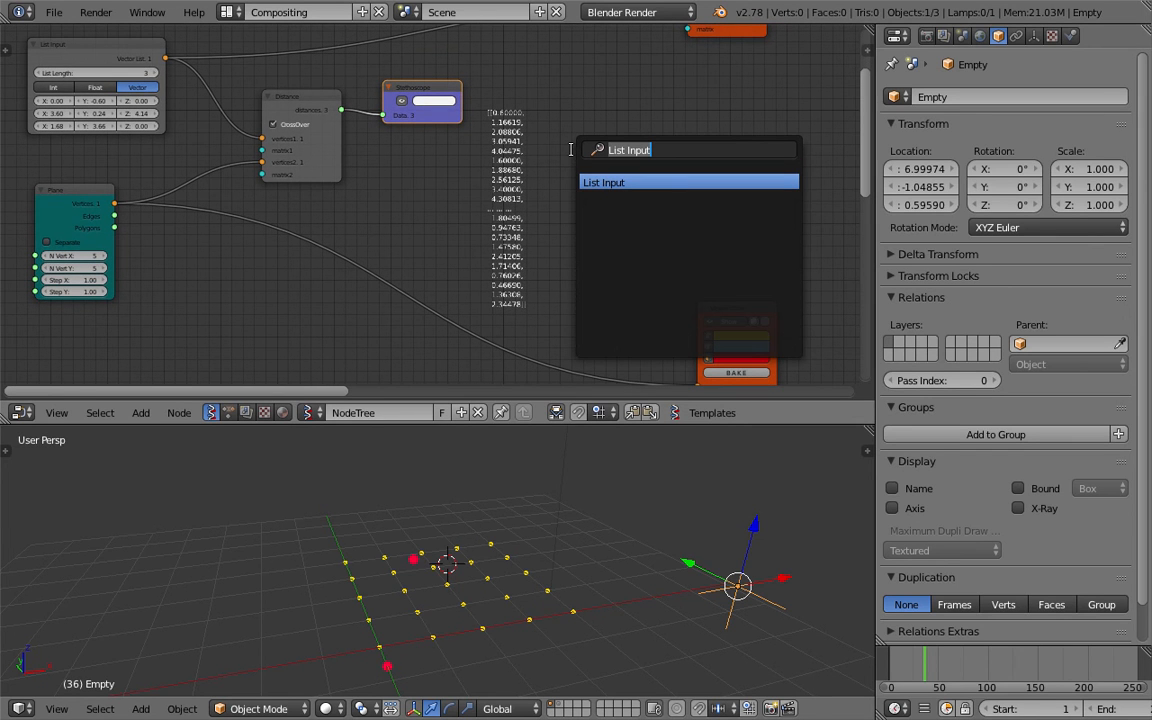
{"action": "type", "text": "box"}
{"action": "key", "text": "Return"}
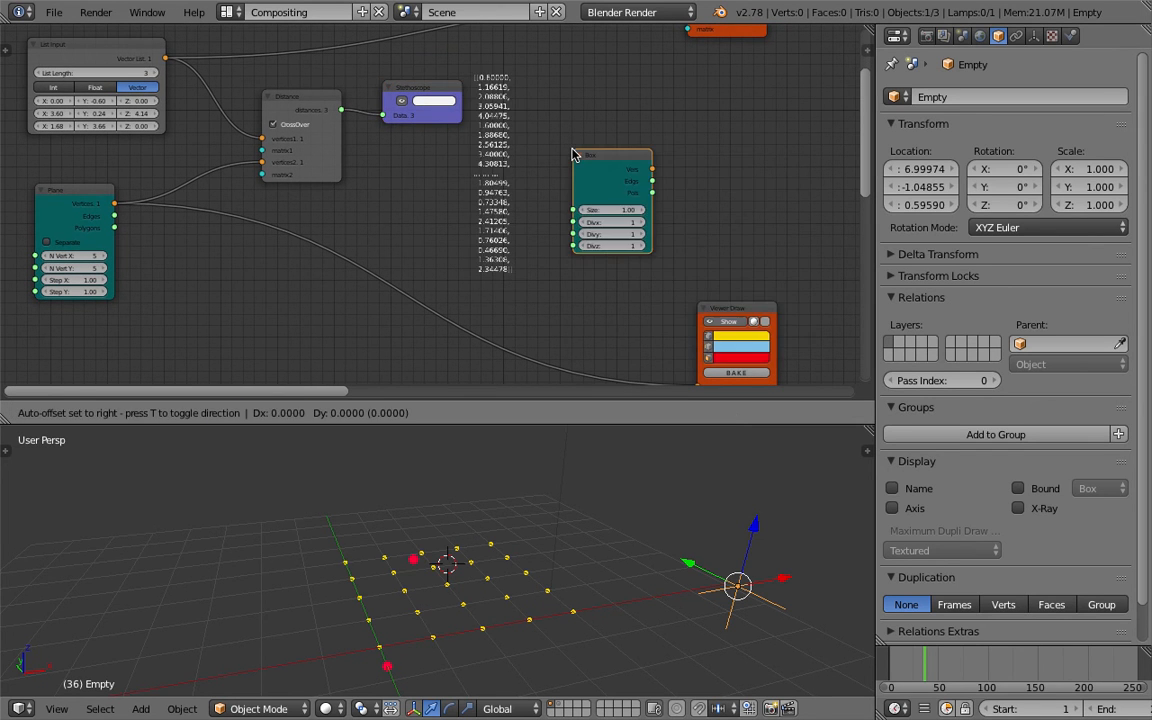
{"action": "left_click", "coordinate": [571, 93]}
Delete the Stethoscope node and move the Box node into the freed space
{"action": "left_click", "coordinate": [447, 93]}
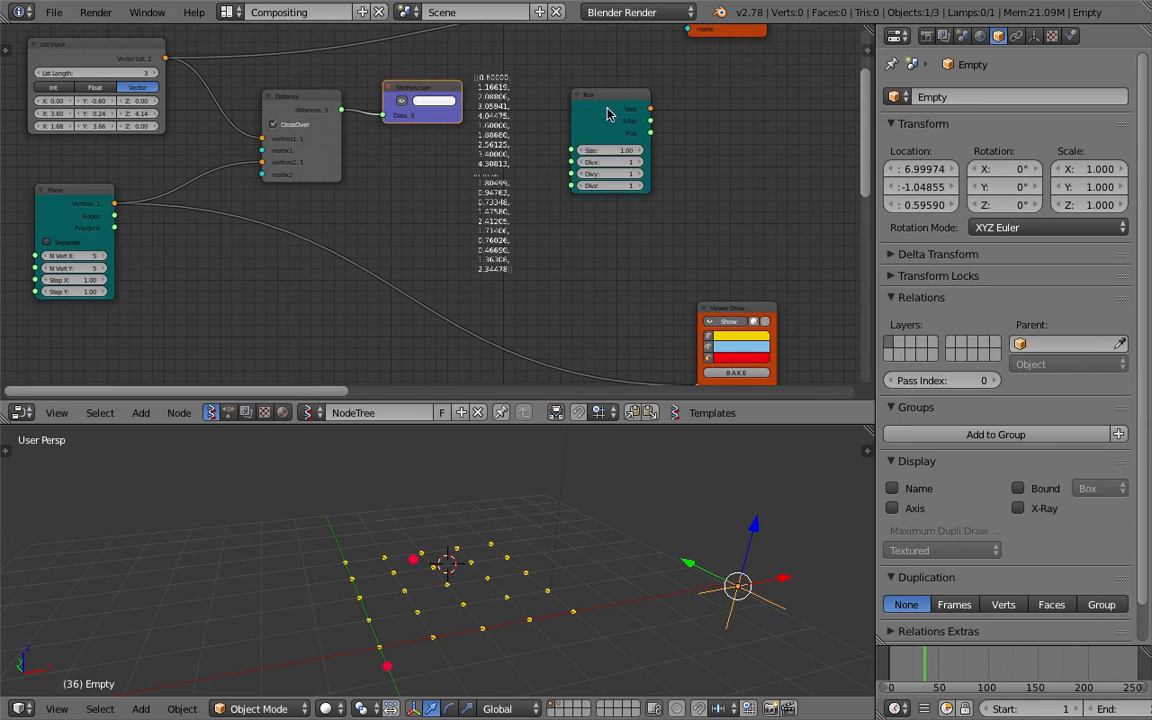
{"action": "key", "text": "x"}
{"action": "left_click_drag", "start_coordinate": [607, 100], "coordinate": [493, 81]}
Add a third Viewer Draw node beside the Box and a Matrix In node below the Box
{"action": "key", "text": "alt+space"}
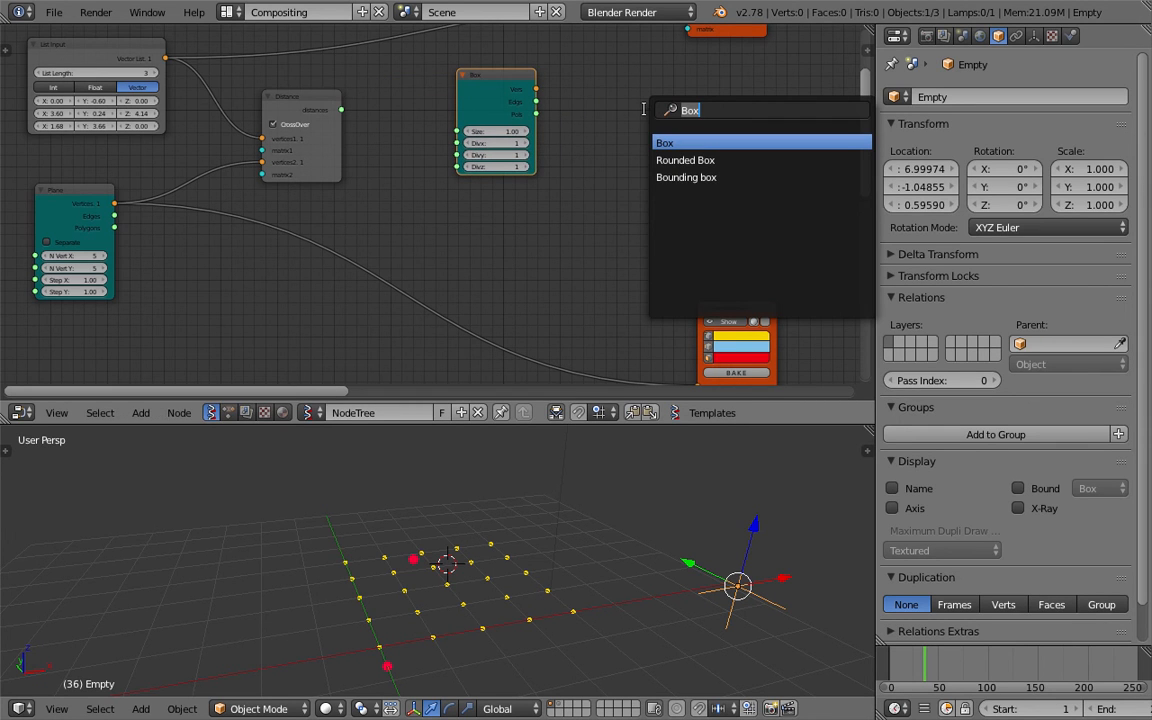
{"action": "type", "text": "view"}
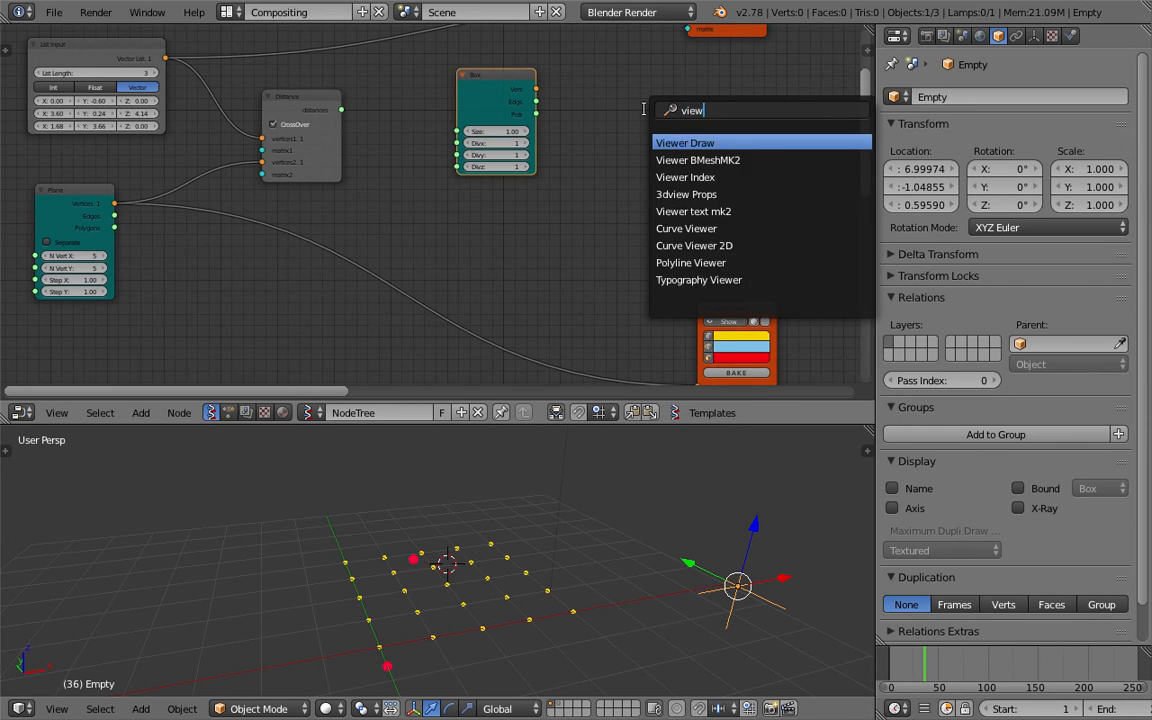
{"action": "key", "text": "Return"}
{"action": "left_click", "coordinate": [646, 133]}
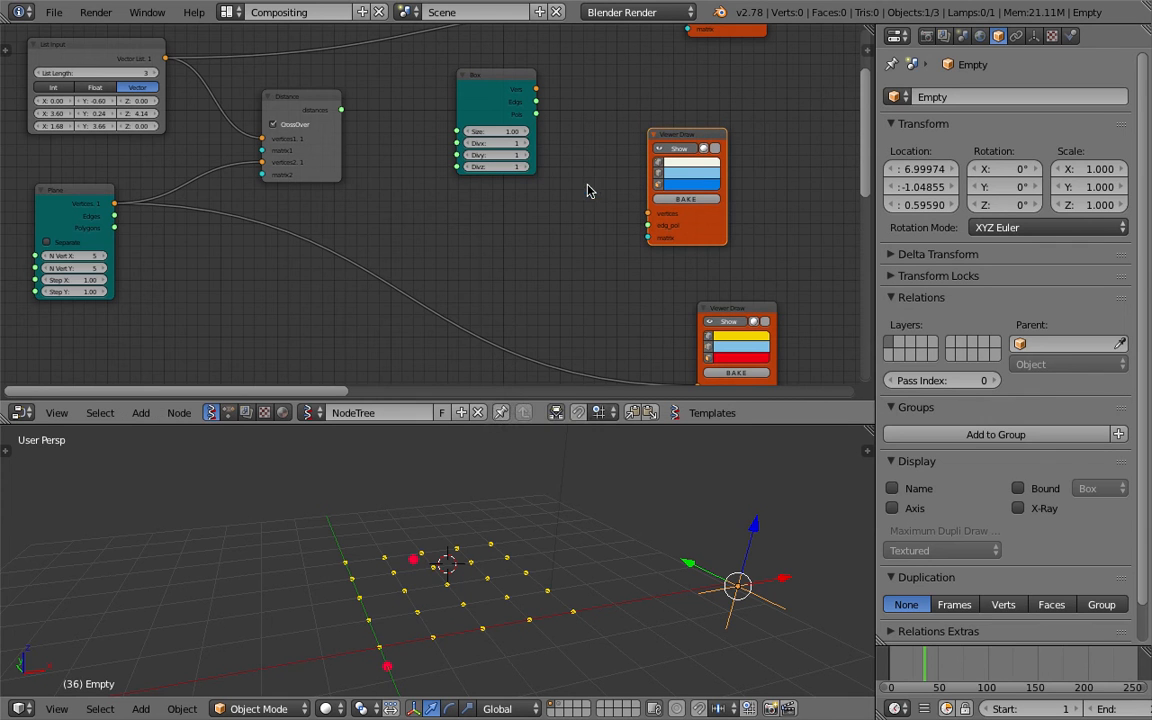
{"action": "key", "text": "alt+space"}
{"action": "type", "text": "matrix in"}
{"action": "key", "text": "Return"}
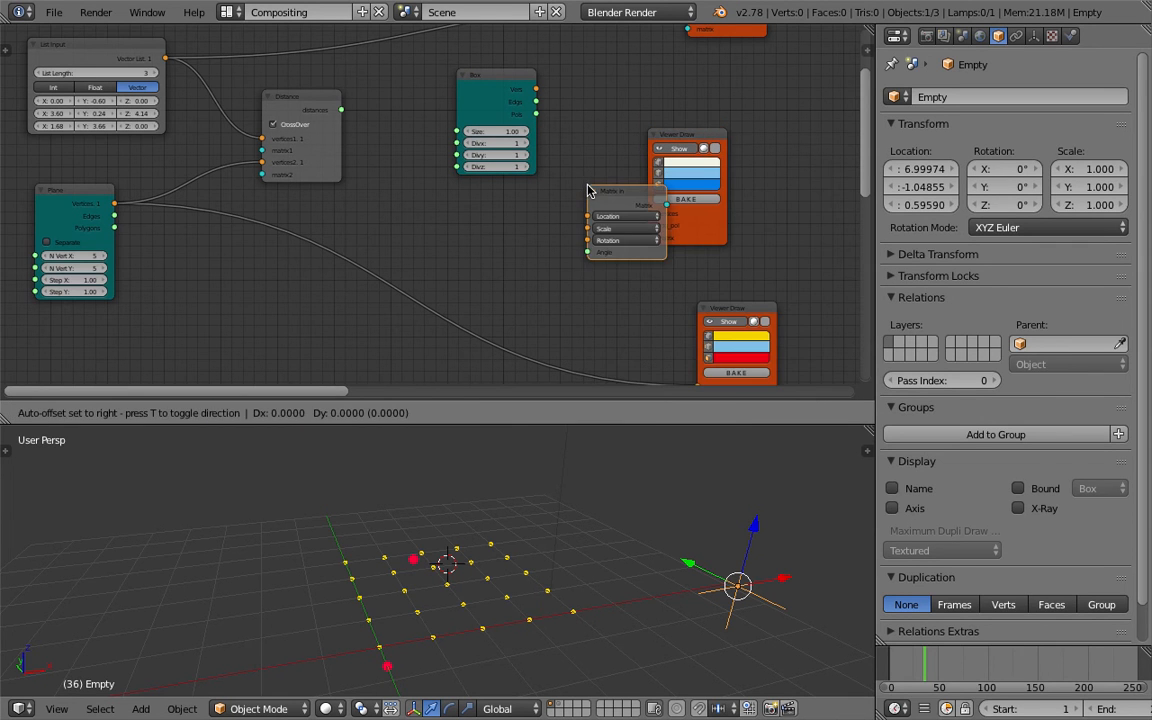
{"action": "left_click", "coordinate": [524, 228]}
Connect Plane Vertices to Matrix In's Location, and Matrix In's Matrix and the Box's Vers and Pols to the new Viewer Draw
{"action": "mouse_move", "coordinate": [126, 212]}
{"action": "left_mouse_down"}
{"action": "mouse_move", "coordinate": [555, 265]}
{"action": "mouse_move", "coordinate": [659, 249]}
{"action": "left_mouse_up"}
{"action": "middle_click_drag", "start_coordinate": [606, 175], "coordinate": [606, 179]}
{"action": "left_click_drag", "start_coordinate": [547, 101], "coordinate": [659, 225]}
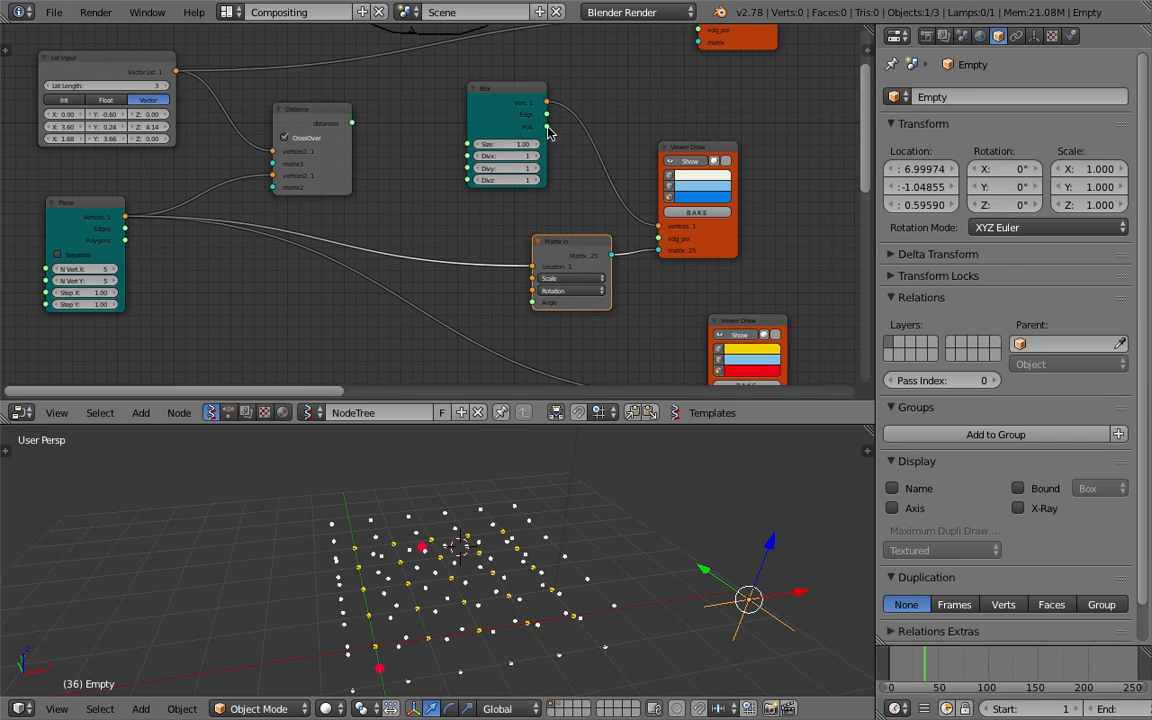
{"action": "left_click_drag", "start_coordinate": [547, 128], "coordinate": [661, 232]}
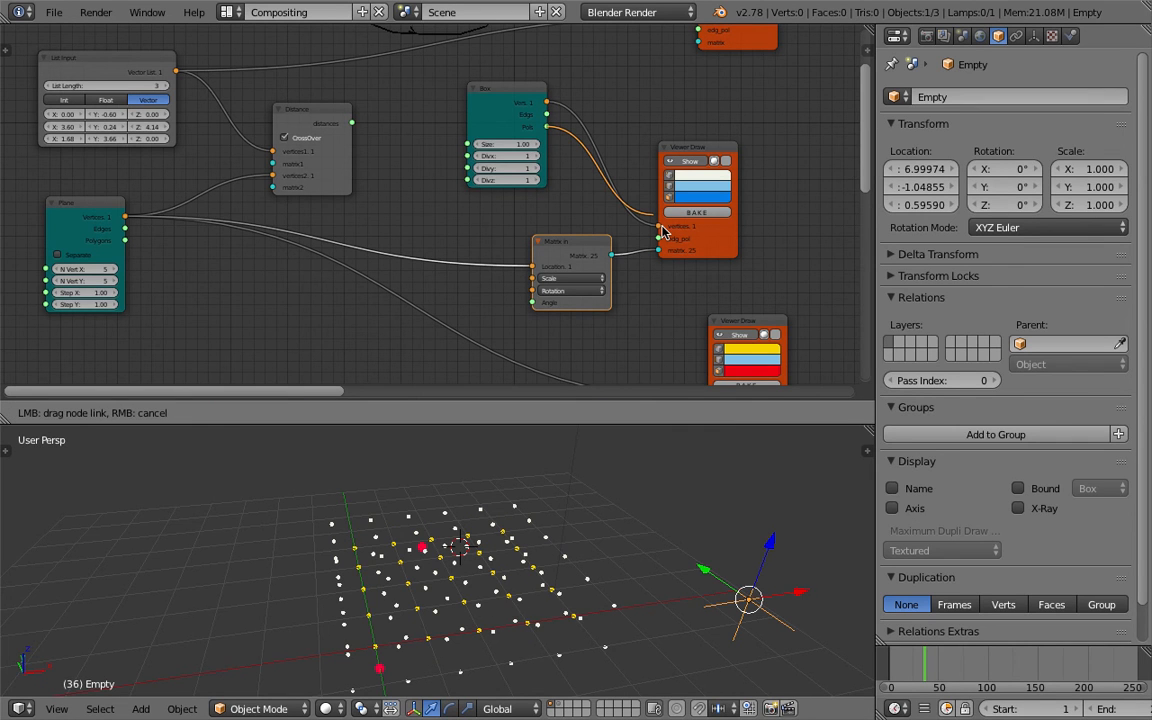
{"action": "left_click_drag", "start_coordinate": [662, 231], "coordinate": [621, 160]}
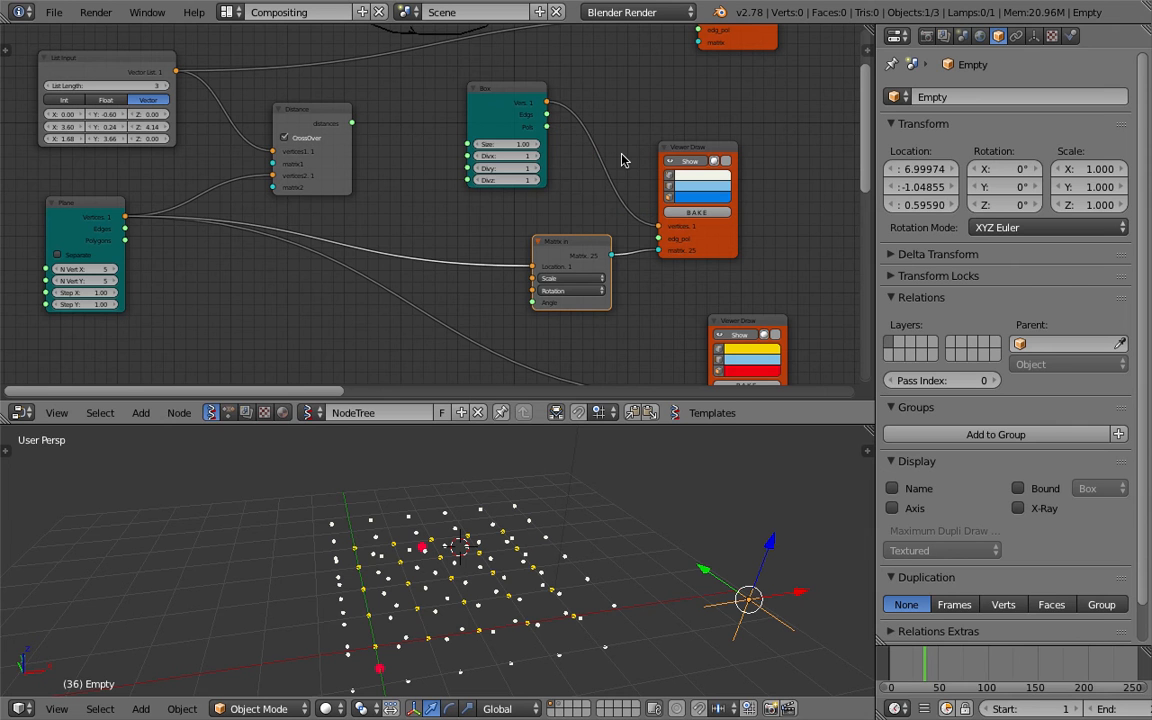
{"action": "left_click_drag", "start_coordinate": [547, 127], "coordinate": [659, 238]}
Set the Box's Size to 0.40 and inspect the box grid in the 3D view
{"action": "middle_click_drag", "start_coordinate": [515, 505], "coordinate": [562, 491]}
{"action": "left_click_drag", "start_coordinate": [516, 145], "coordinate": [482, 145]}
{"action": "middle_click_drag", "start_coordinate": [540, 505], "coordinate": [605, 515]}
{"action": "middle_click_drag", "start_coordinate": [466, 518], "coordinate": [468, 521]}
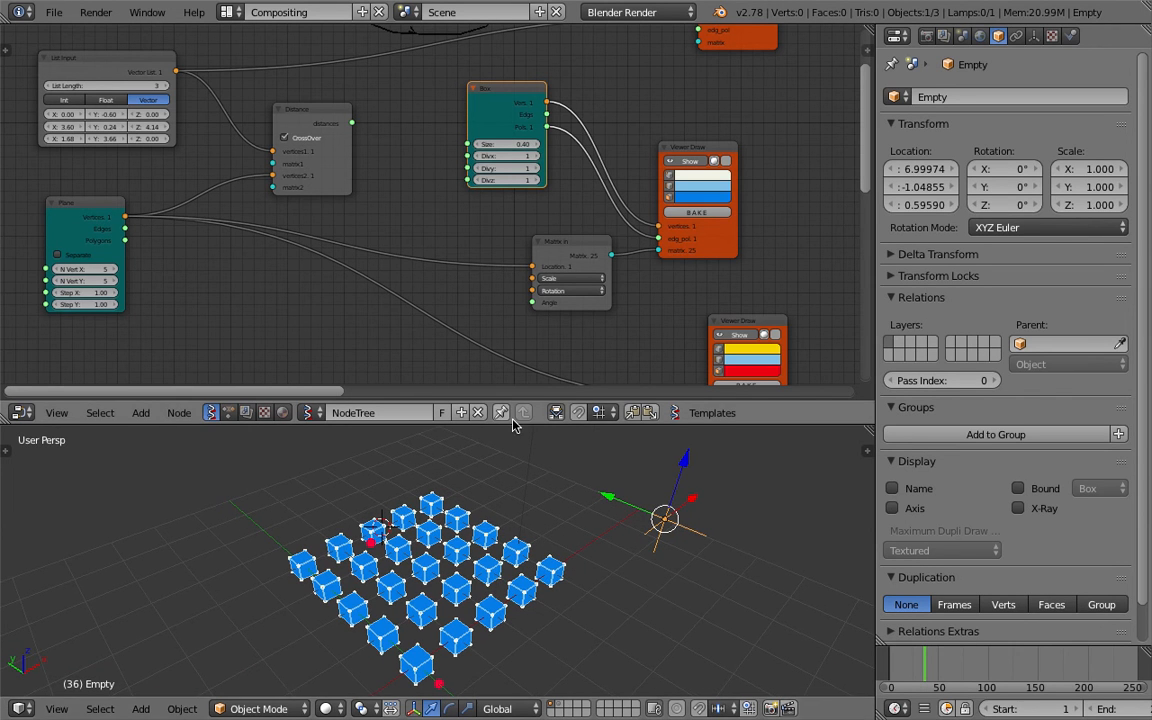
Move the Box, the new Viewer Draw and the Matrix In node farther away from the Distance node
{"action": "middle_click_drag", "start_coordinate": [558, 194], "coordinate": [540, 175]}
{"action": "key", "text": "ctrl+s"}
{"action": "left_click", "coordinate": [540, 175]}
{"action": "left_click_drag", "start_coordinate": [507, 72], "coordinate": [570, 82]}
{"action": "left_click_drag", "start_coordinate": [675, 126], "coordinate": [729, 131]}
{"action": "key", "text": "ctrl+s"}
{"action": "left_click", "coordinate": [730, 131]}
{"action": "left_click_drag", "start_coordinate": [555, 219], "coordinate": [592, 225]}
Add a Vector In node and connect its Vectors output to Matrix In's Scale
{"action": "key", "text": "shift+a"}
{"action": "left_click", "coordinate": [450, 185]}
{"action": "type", "text": "vec"}
{"action": "key", "text": "Return"}
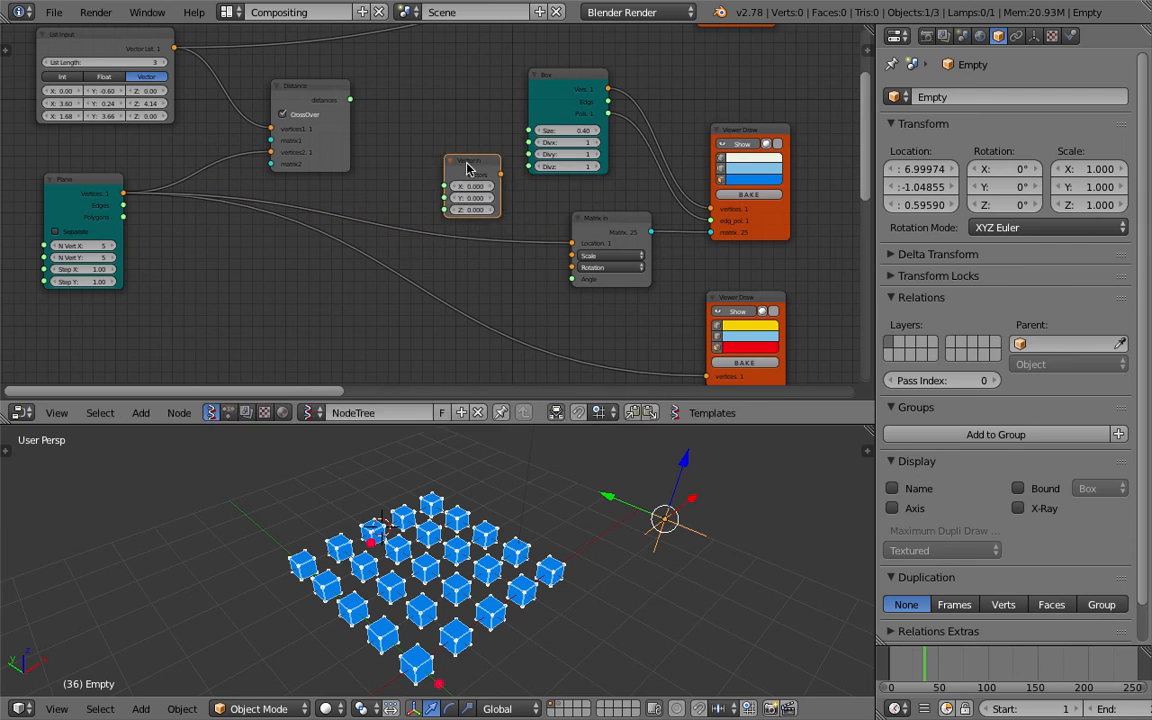
{"action": "left_click", "coordinate": [495, 260]}
{"action": "left_click_drag", "start_coordinate": [534, 271], "coordinate": [574, 256]}
Set the Vector In's X and Y to 1.000 and its Z to 6.790 to stretch the boxes vertically
{"action": "middle_click_drag", "start_coordinate": [518, 292], "coordinate": [522, 268]}
{"action": "scroll", "coordinate": [521, 275], "scroll_direction": "up", "scroll_amount": 1}
{"action": "type", "text": "1"}
{"action": "left_click_drag", "start_coordinate": [518, 264], "coordinate": [639, 289]}
{"action": "key", "text": "Return"}
{"action": "middle_click_drag", "start_coordinate": [558, 471], "coordinate": [466, 545]}
Move the Distance node closer to the List Input node
{"action": "middle_click_drag", "start_coordinate": [370, 84], "coordinate": [381, 107]}
{"action": "left_click_drag", "start_coordinate": [360, 90], "coordinate": [411, 144]}
{"action": "middle_click_drag", "start_coordinate": [314, 80], "coordinate": [360, 144]}
{"action": "left_click_drag", "start_coordinate": [360, 144], "coordinate": [321, 137]}
{"action": "middle_click_drag", "start_coordinate": [378, 148], "coordinate": [424, 198]}
Add a Stethoscope node beside the Distance node and connect the distances output to its Data
{"action": "key", "text": "space"}
{"action": "type", "text": "ste"}
{"action": "key", "text": "Return"}
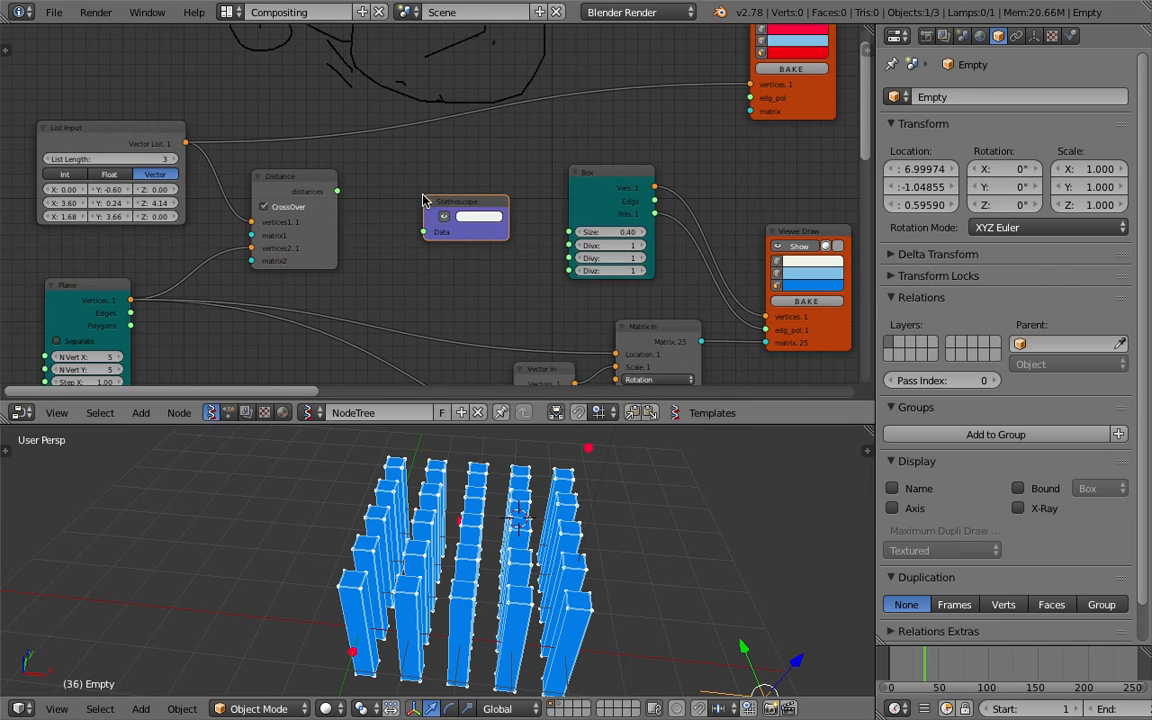
{"action": "left_click", "coordinate": [398, 165]}
{"action": "left_click_drag", "start_coordinate": [335, 191], "coordinate": [401, 194]}
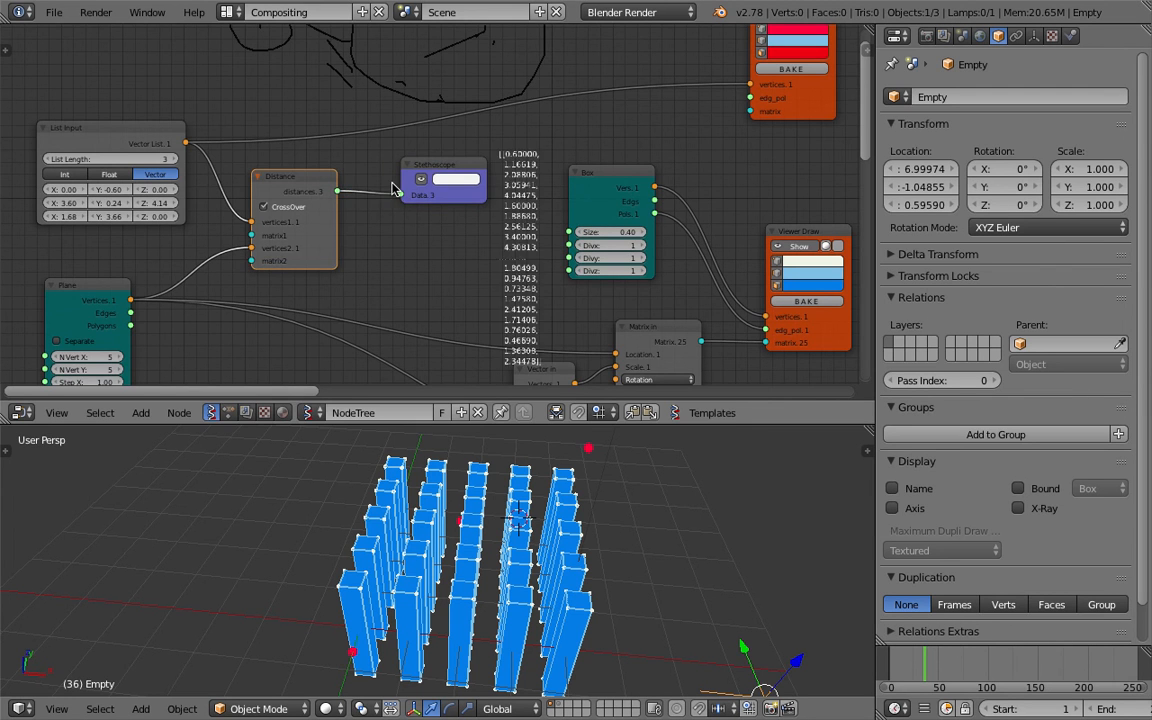
Connect the Distance node's distances output to the Vector In's Z so that distances drive the box heights
{"action": "scroll", "coordinate": [305, 186], "scroll_direction": "up", "scroll_amount": 2}
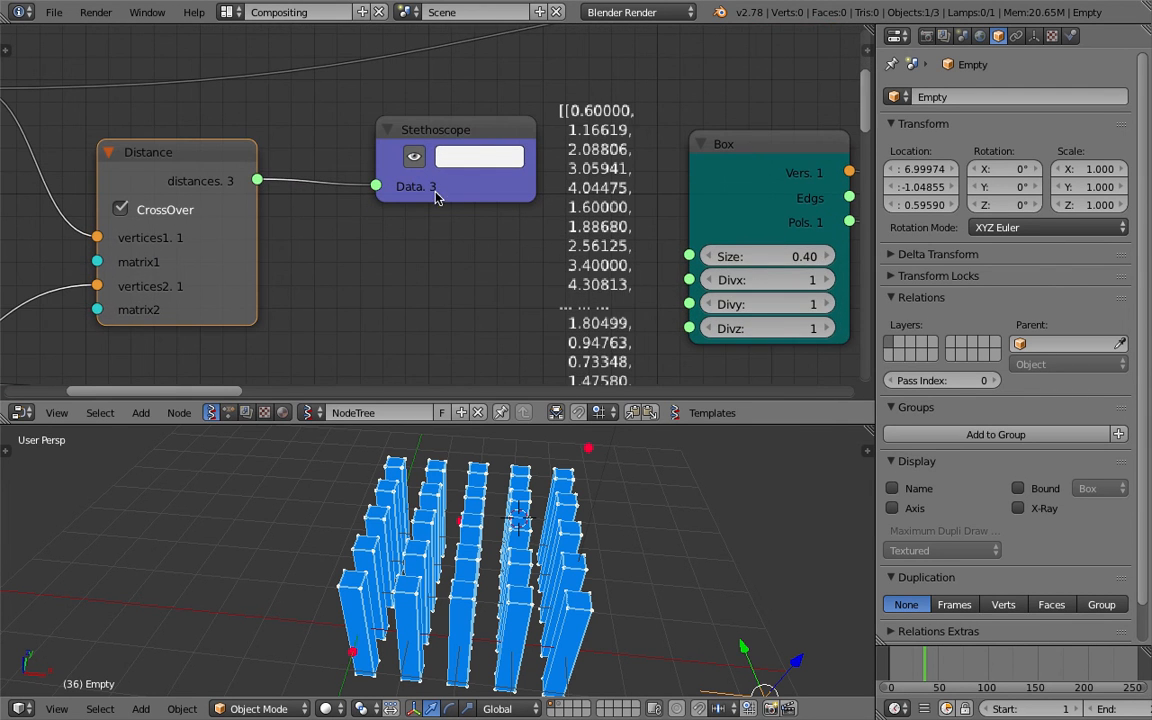
{"action": "scroll", "coordinate": [434, 214], "scroll_direction": "down", "scroll_amount": 3}
{"action": "scroll", "coordinate": [434, 214], "scroll_direction": "down", "scroll_amount": 2}
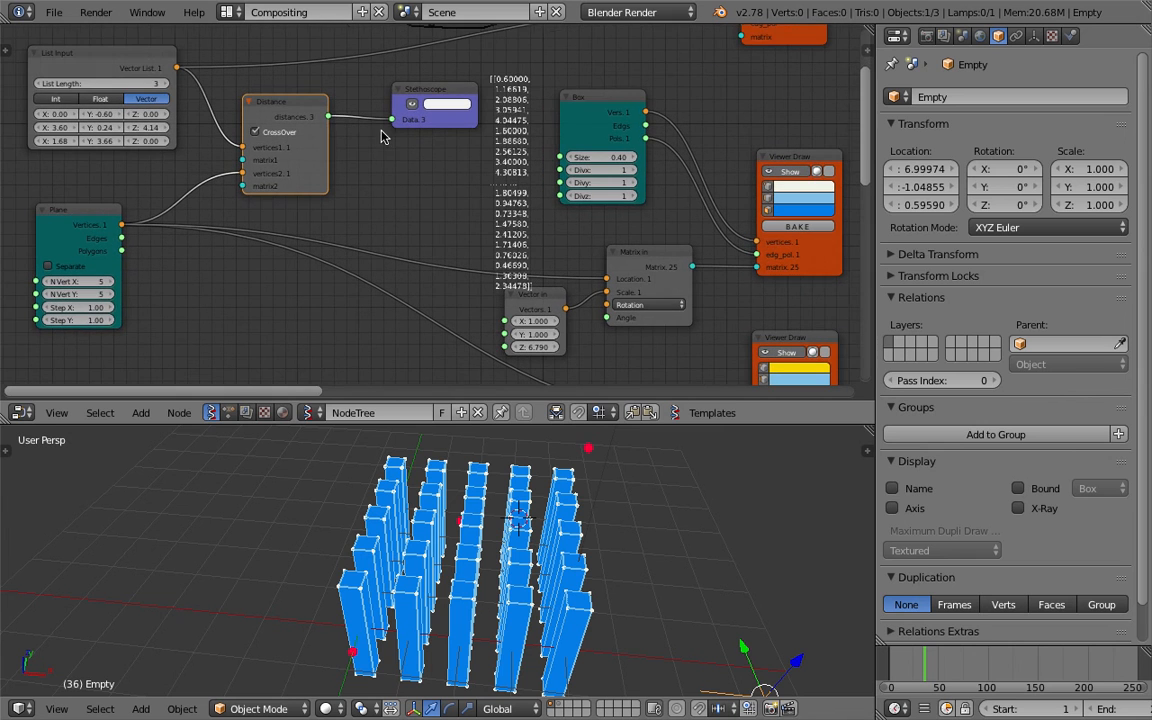
{"action": "left_click_drag", "start_coordinate": [329, 118], "coordinate": [505, 347]}
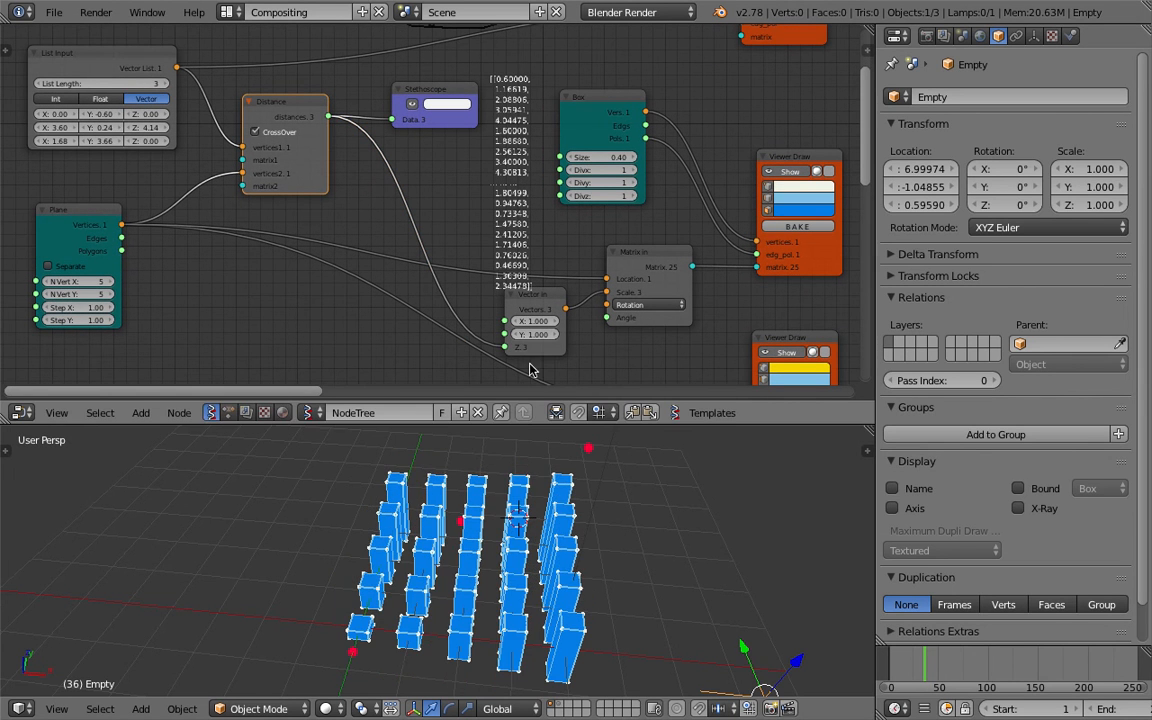
{"action": "middle_click_drag", "start_coordinate": [533, 641], "coordinate": [522, 501]}
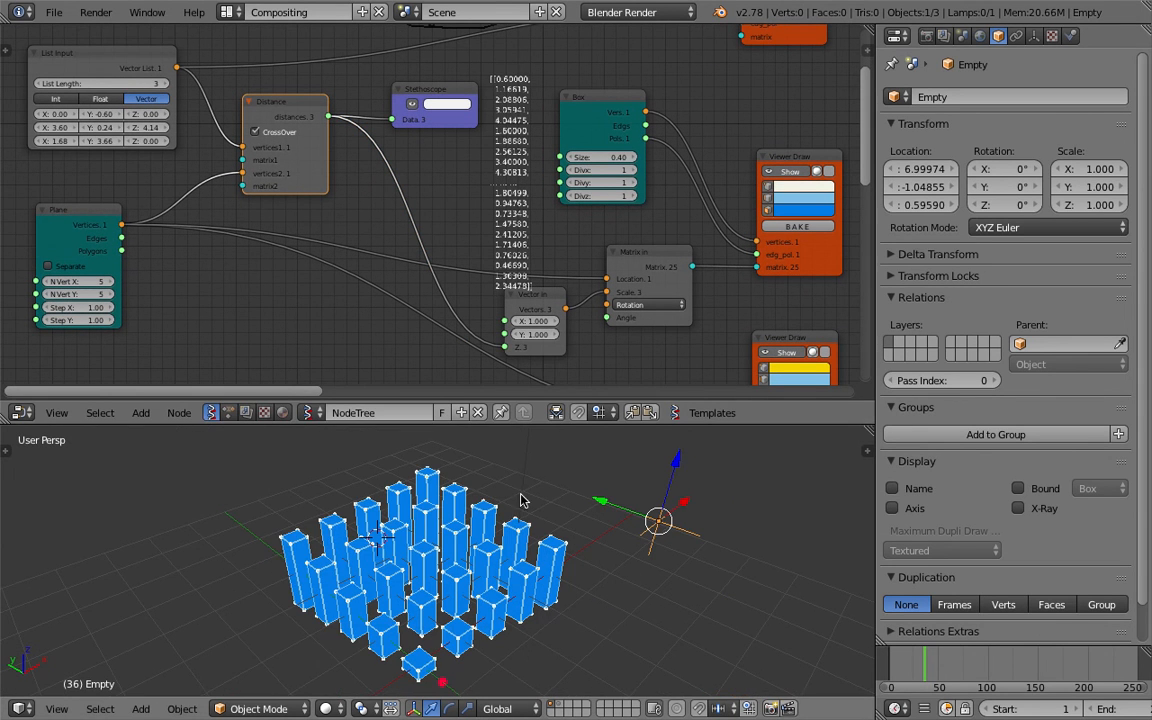
Insert a List Item node into the link between the Distance node's distances output and the Vector In's Z
{"action": "middle_click_drag", "start_coordinate": [510, 313], "coordinate": [516, 350]}
{"action": "key", "text": "shift+a"}
{"action": "left_click", "coordinate": [424, 206]}
{"action": "type", "text": "list it"}
{"action": "key", "text": "Return"}
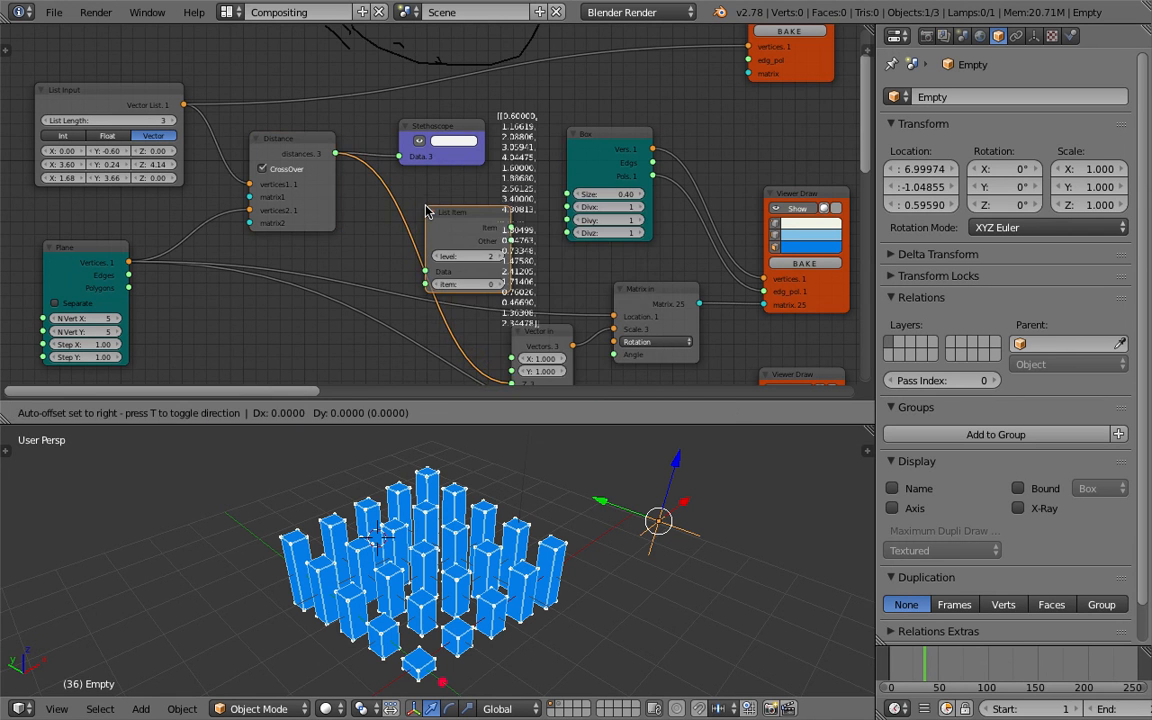
{"action": "left_click", "coordinate": [391, 196]}
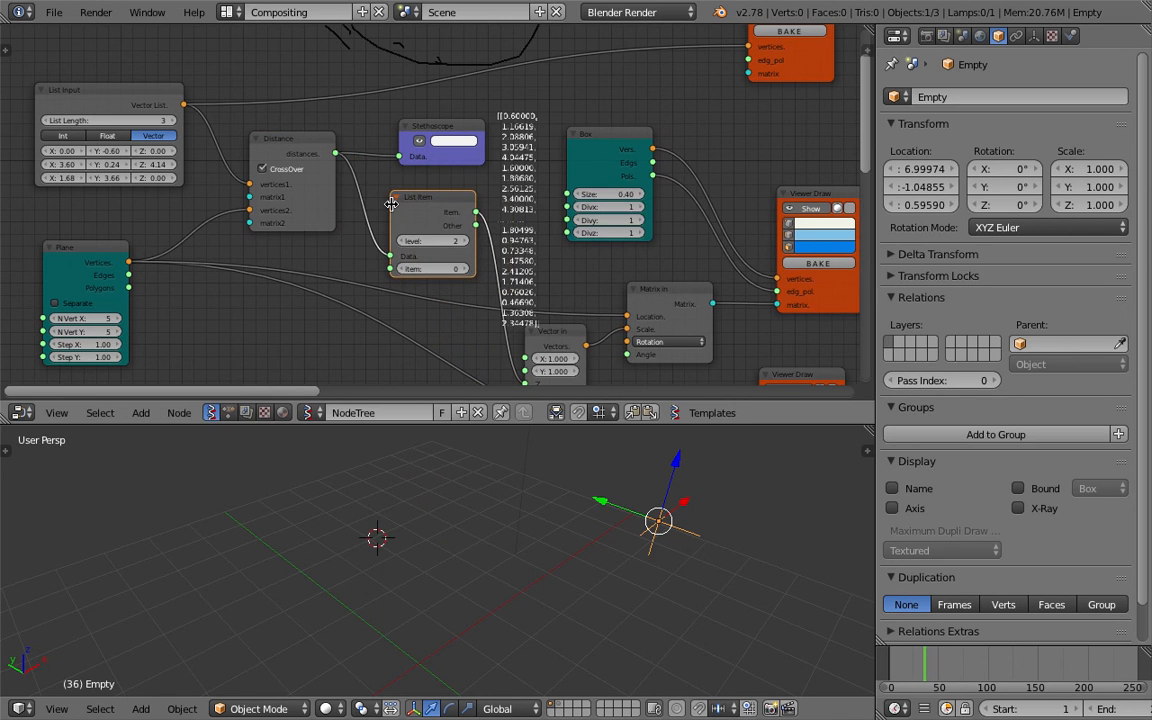
Set the List Item's level to 1 and step through its item indices, finishing at item 0
{"action": "left_click_drag", "start_coordinate": [407, 278], "coordinate": [447, 278]}
{"action": "left_click", "coordinate": [404, 269]}
{"action": "left_click", "coordinate": [465, 270]}
{"action": "left_click", "coordinate": [465, 270]}
{"action": "left_click", "coordinate": [465, 270]}
{"action": "left_click", "coordinate": [465, 270]}
{"action": "left_click", "coordinate": [404, 271]}
{"action": "left_click", "coordinate": [403, 271]}
{"action": "left_click", "coordinate": [463, 270]}
{"action": "left_click", "coordinate": [457, 270]}
{"action": "left_click", "coordinate": [404, 269]}
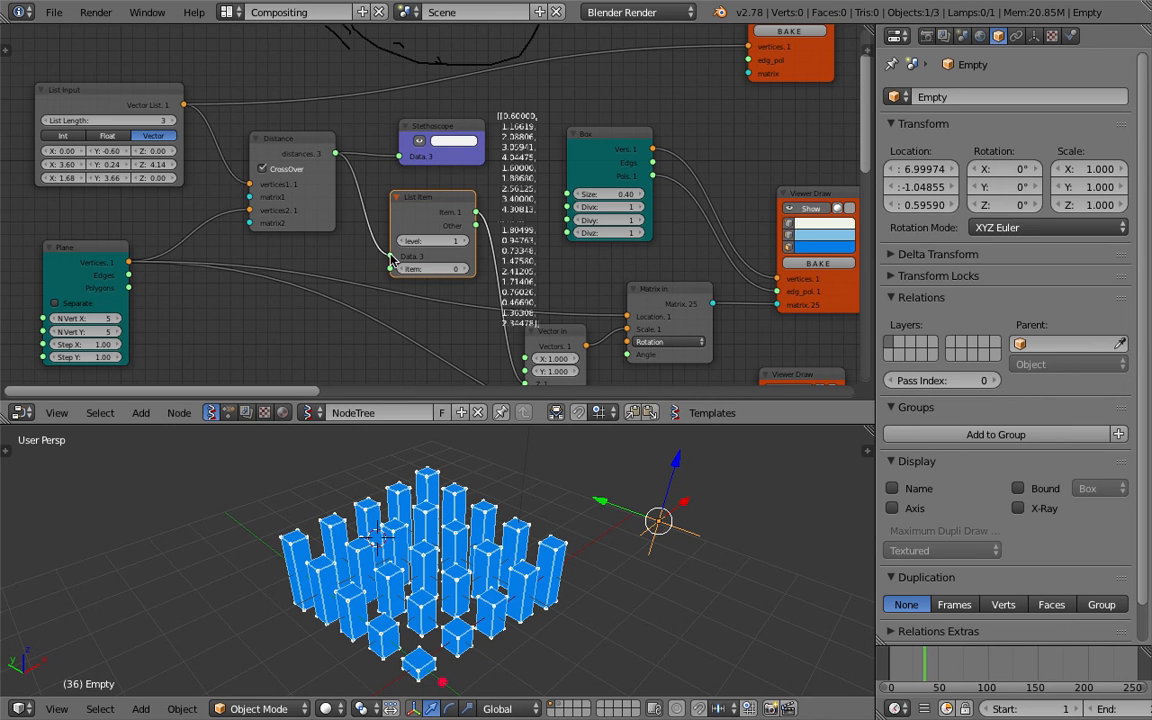
Set the List Input's first vector to X 2.58 and Y -2.94 while observing the box heights
{"action": "left_click_drag", "start_coordinate": [66, 151], "coordinate": [35, 152]}
{"action": "middle_click_drag", "start_coordinate": [505, 528], "coordinate": [408, 488]}
{"action": "scroll", "coordinate": [407, 515], "scroll_direction": "down", "scroll_amount": 3}
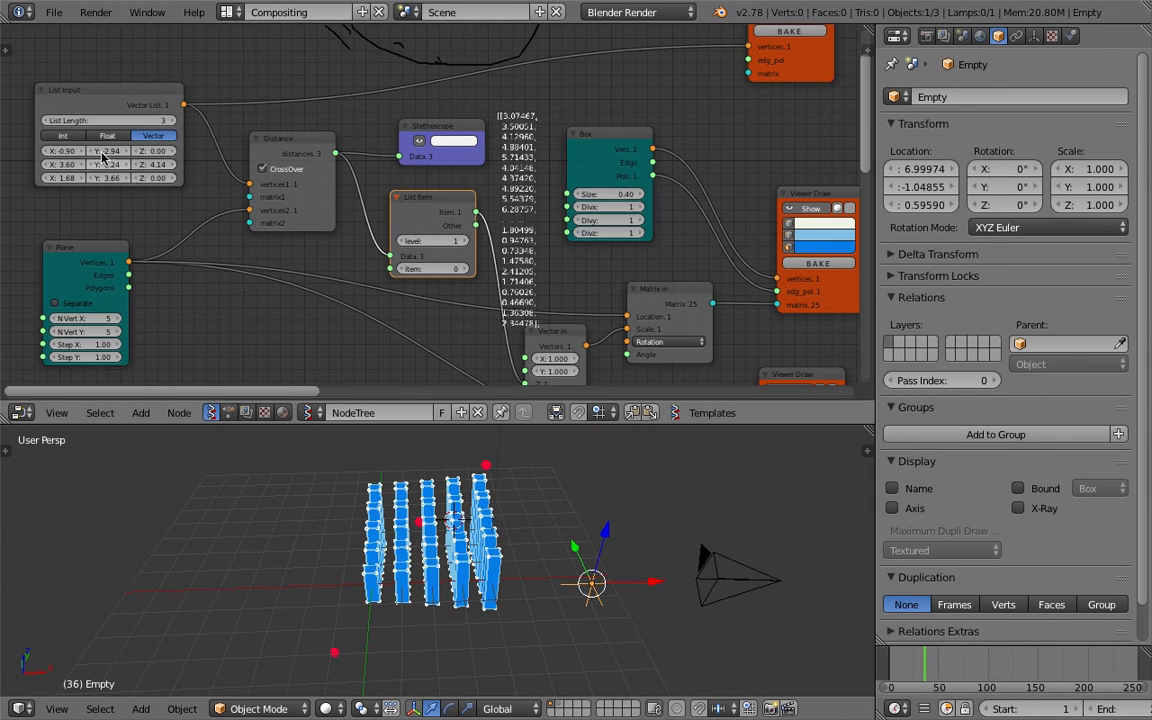
{"action": "left_click_drag", "start_coordinate": [82, 151], "coordinate": [184, 151]}
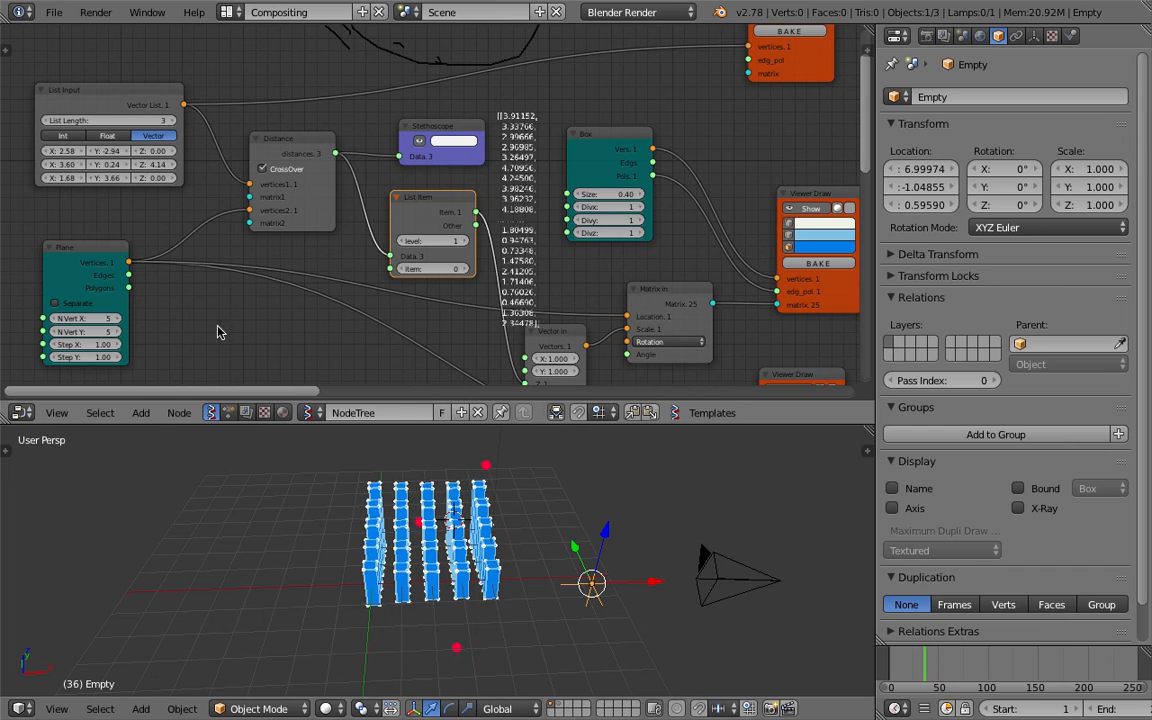
Set the List Item's index to 1 and the X of the List Input's second vector to -0.63 while observing the boxes
{"action": "middle_click_drag", "start_coordinate": [362, 532], "coordinate": [512, 545]}
{"action": "scroll", "coordinate": [256, 175], "scroll_direction": "up", "scroll_amount": 1}
{"action": "left_click", "coordinate": [466, 274]}
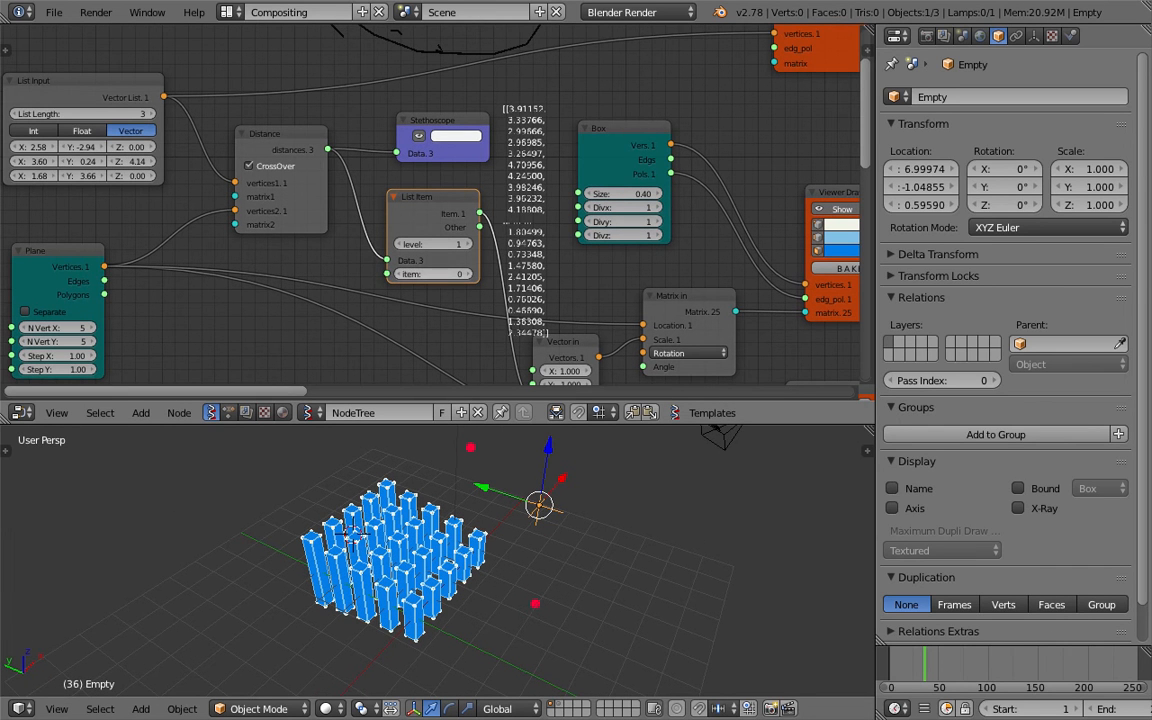
{"action": "left_click_drag", "start_coordinate": [50, 160], "coordinate": [52, 160]}
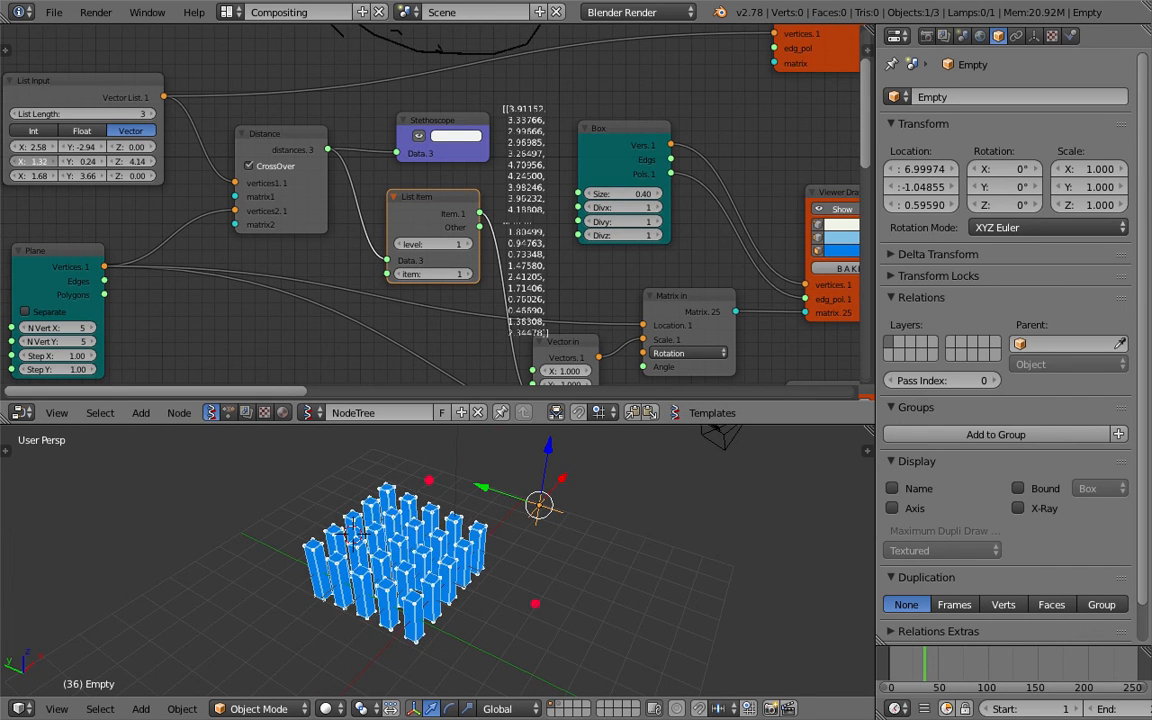
{"action": "left_click_drag", "start_coordinate": [52, 160], "coordinate": [90, 178]}
Set the List Item's index to 2 and the Y of the List Input's third vector to 6.81, and save the file
{"action": "left_click", "coordinate": [466, 274]}
{"action": "middle_click_drag", "start_coordinate": [450, 530], "coordinate": [522, 560]}
{"action": "key", "text": "ctrl+s"}
{"action": "left_click", "coordinate": [522, 557]}
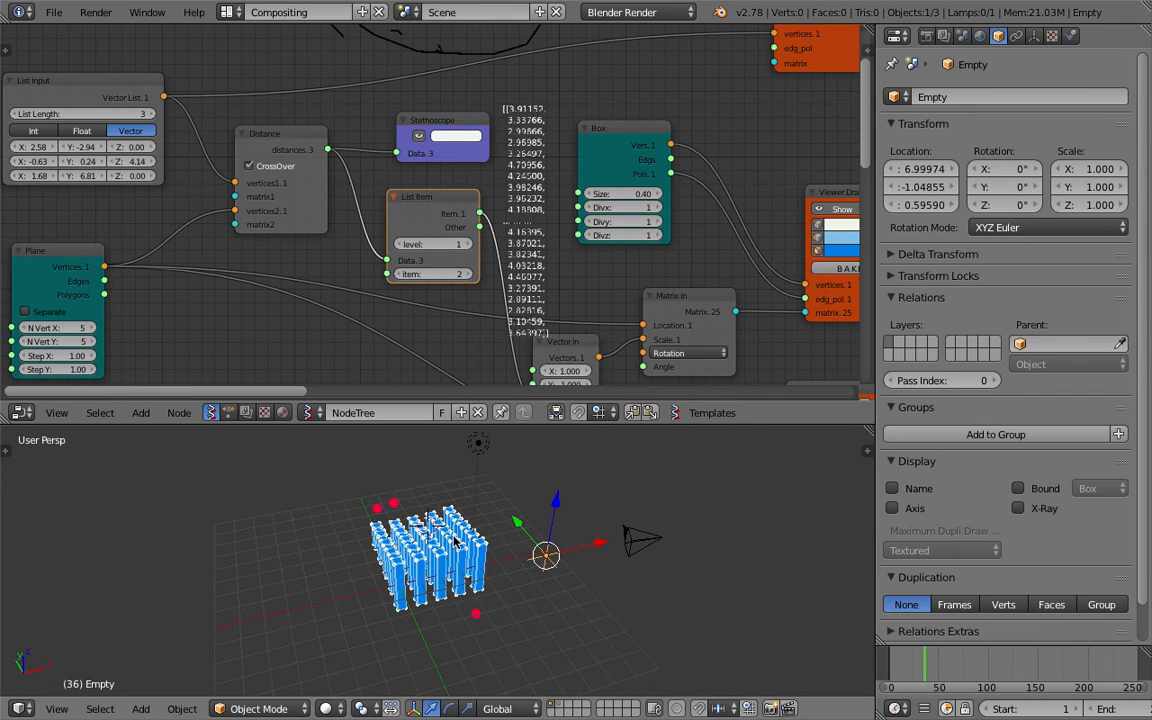
Enlarge the 3D view slightly against the node editor and select the Distance node
{"action": "left_click_drag", "start_coordinate": [517, 423], "coordinate": [600, 262]}
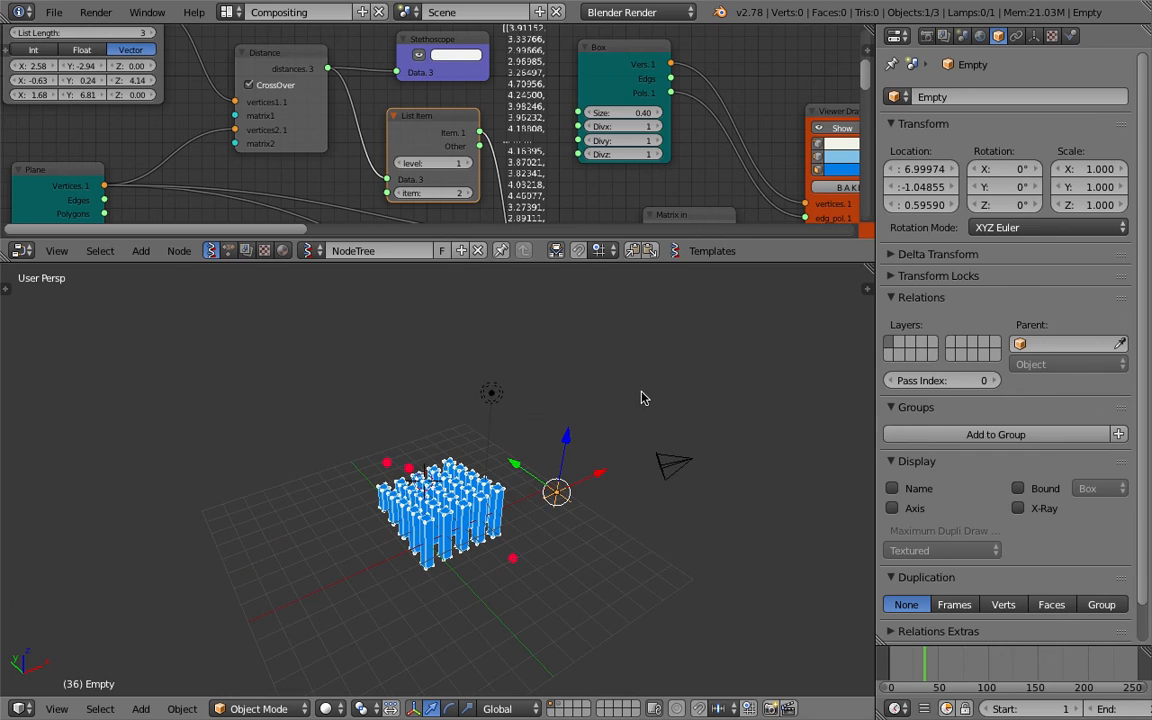
{"action": "scroll", "coordinate": [680, 236], "scroll_direction": "down", "scroll_amount": 1}
{"action": "left_click_drag", "start_coordinate": [684, 263], "coordinate": [741, 366]}
{"action": "scroll", "coordinate": [514, 173], "scroll_direction": "down", "scroll_amount": 1}
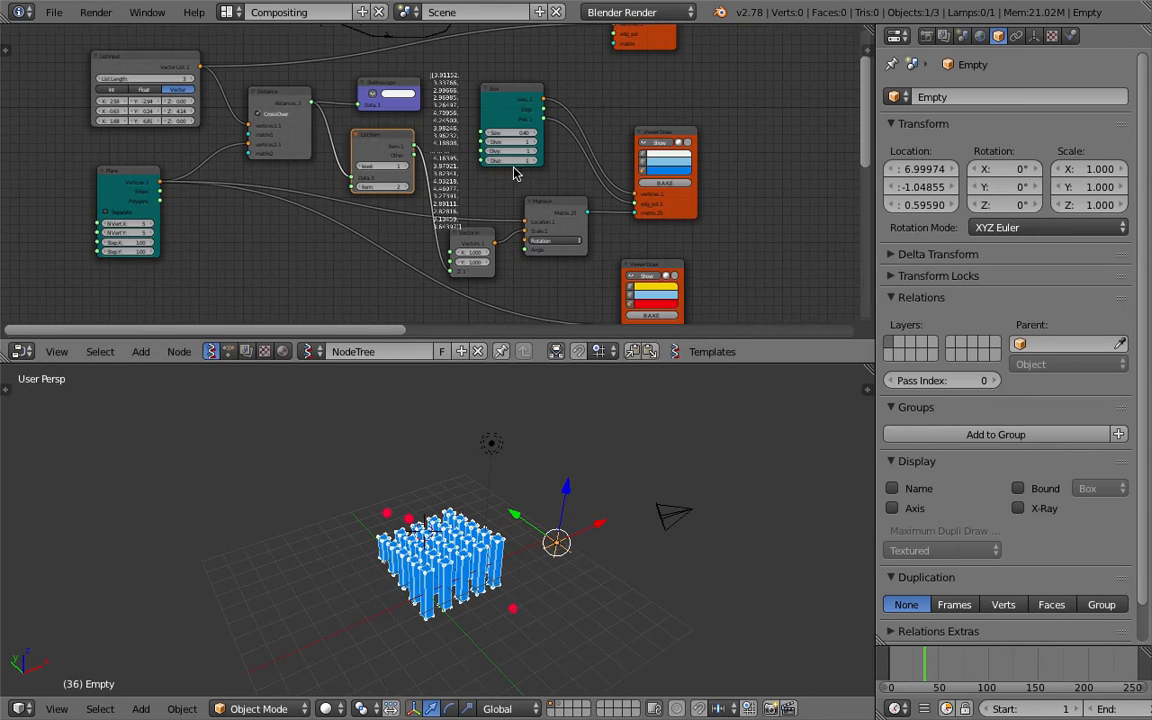
{"action": "left_click_drag", "start_coordinate": [255, 137], "coordinate": [248, 138]}
{"action": "scroll", "coordinate": [460, 185], "scroll_direction": "down", "scroll_amount": 1}
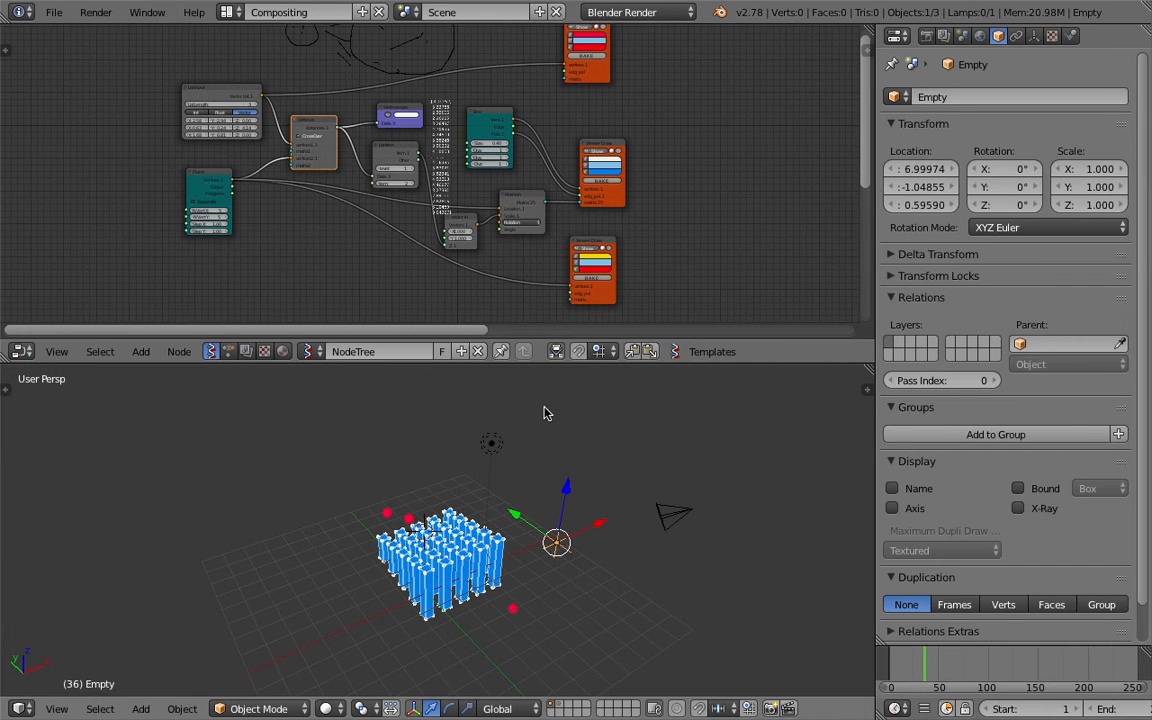
Handwrite "EFFECTOR" with the grease pencil in the empty space beside the boxes and underline it twice
{"action": "middle_click_drag", "start_coordinate": [545, 413], "coordinate": [412, 495]}
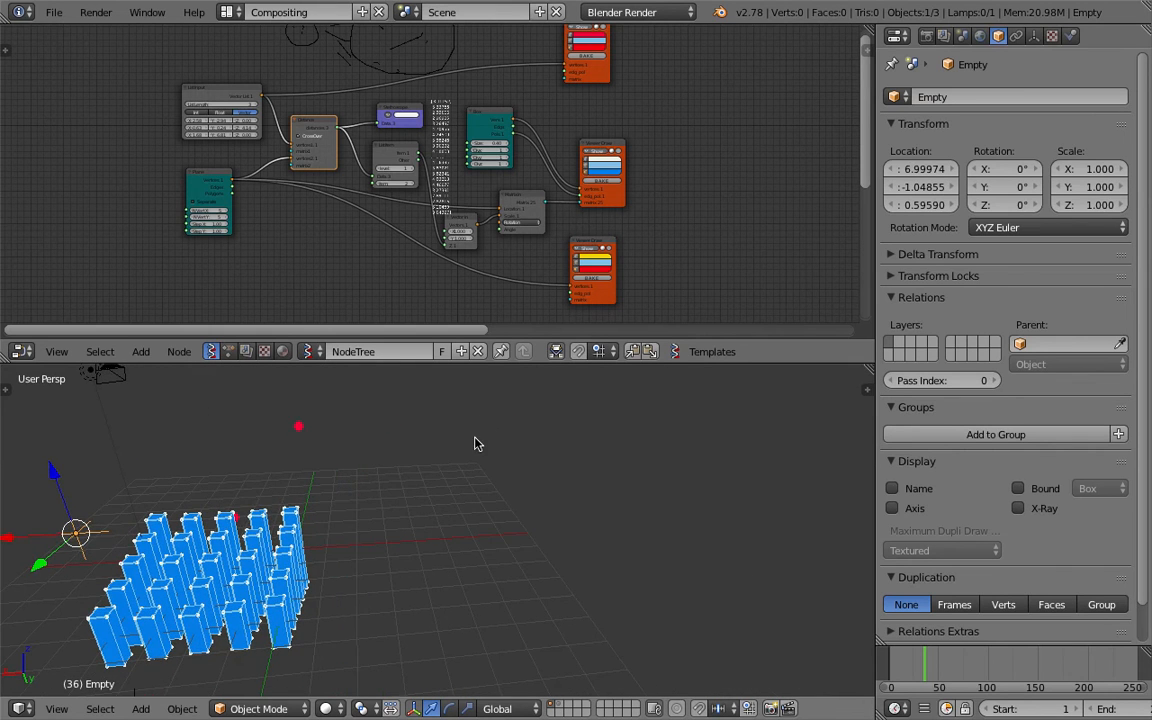
{"action": "middle_click_drag", "start_coordinate": [444, 423], "coordinate": [377, 492], "text": "shift"}
{"action": "mouse_move", "coordinate": [379, 429]}
{"action": "left_mouse_down"}
{"action": "mouse_move", "coordinate": [382, 466]}
{"action": "mouse_move", "coordinate": [406, 448]}
{"action": "left_mouse_up"}
{"action": "mouse_move", "coordinate": [379, 433]}
{"action": "left_mouse_down"}
{"action": "mouse_move", "coordinate": [404, 428]}
{"action": "mouse_move", "coordinate": [434, 471]}
{"action": "mouse_move", "coordinate": [463, 422]}
{"action": "mouse_move", "coordinate": [475, 437]}
{"action": "left_mouse_up"}
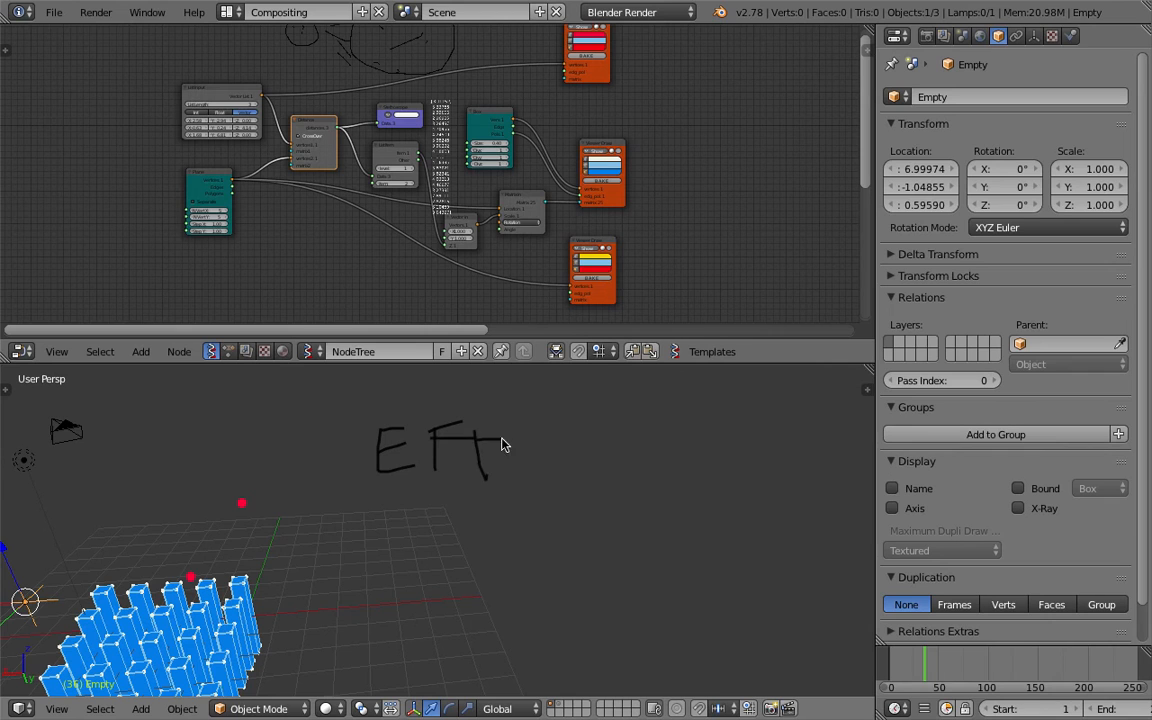
{"action": "mouse_move", "coordinate": [586, 432]}
{"action": "left_mouse_down"}
{"action": "mouse_move", "coordinate": [584, 471]}
{"action": "mouse_move", "coordinate": [640, 437]}
{"action": "left_mouse_up"}
{"action": "mouse_move", "coordinate": [615, 441]}
{"action": "left_mouse_down"}
{"action": "mouse_move", "coordinate": [619, 478]}
{"action": "mouse_move", "coordinate": [657, 450]}
{"action": "mouse_move", "coordinate": [718, 436]}
{"action": "mouse_move", "coordinate": [770, 493]}
{"action": "left_mouse_up"}
{"action": "mouse_move", "coordinate": [470, 509]}
{"action": "left_mouse_down"}
{"action": "mouse_move", "coordinate": [784, 514]}
{"action": "mouse_move", "coordinate": [506, 530]}
{"action": "left_mouse_up"}
{"action": "mouse_move", "coordinate": [506, 532]}
{"action": "middle_mouse_down"}
{"action": "mouse_move", "coordinate": [485, 510]}
{"action": "mouse_move", "coordinate": [545, 496]}
{"action": "mouse_move", "coordinate": [442, 532]}
{"action": "mouse_move", "coordinate": [425, 505]}
{"action": "middle_mouse_up"}
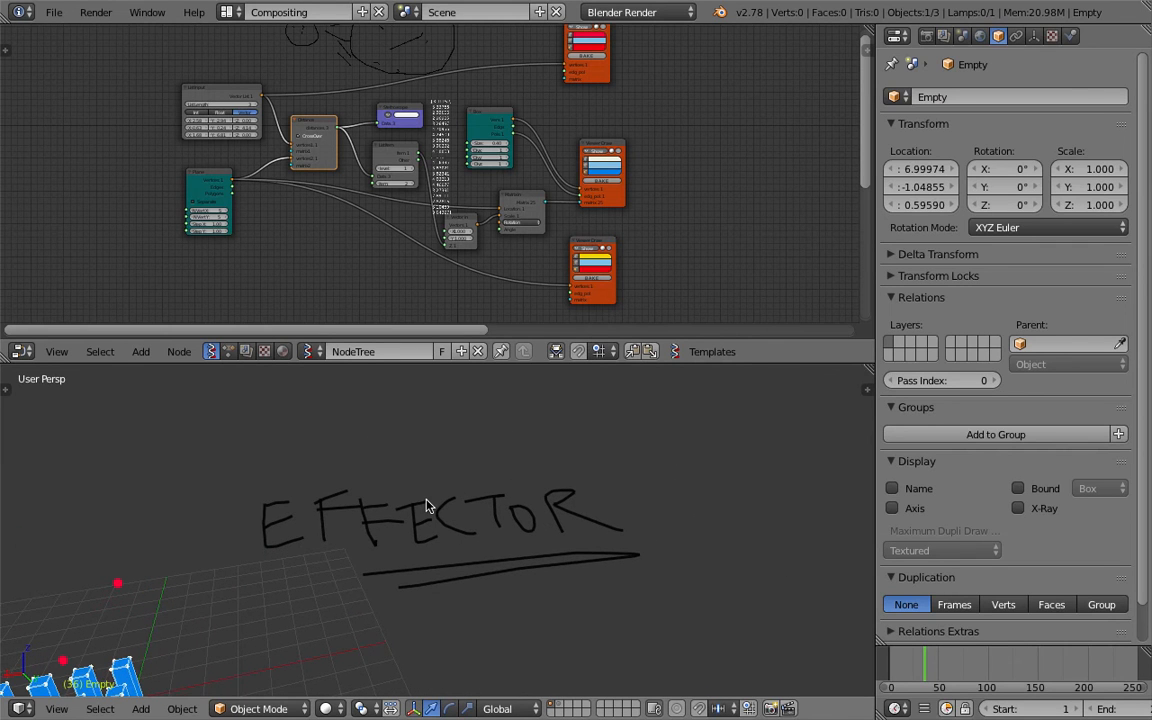
Handwrite "reactor" above "EFFECTOR" and "influence" beside it with the grease pencil
{"action": "mouse_move", "coordinate": [321, 426]}
{"action": "left_mouse_down"}
{"action": "mouse_move", "coordinate": [360, 444]}
{"action": "mouse_move", "coordinate": [388, 420]}
{"action": "mouse_move", "coordinate": [431, 411]}
{"action": "mouse_move", "coordinate": [430, 436]}
{"action": "mouse_move", "coordinate": [463, 418]}
{"action": "left_mouse_up"}
{"action": "mouse_move", "coordinate": [469, 398]}
{"action": "left_mouse_down"}
{"action": "mouse_move", "coordinate": [479, 437]}
{"action": "mouse_move", "coordinate": [540, 439]}
{"action": "left_mouse_up"}
{"action": "middle_click_drag", "start_coordinate": [558, 444], "coordinate": [360, 476]}
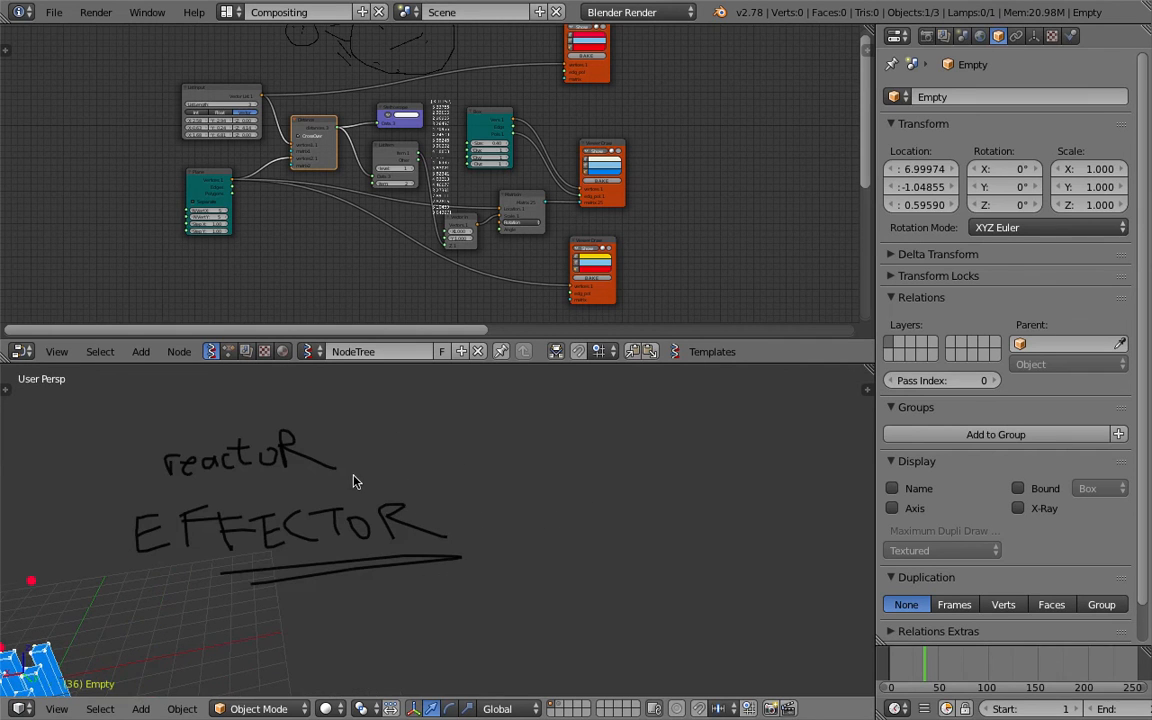
{"action": "left_click_drag", "start_coordinate": [480, 446], "coordinate": [480, 462]}
{"action": "left_click_drag", "start_coordinate": [536, 410], "coordinate": [530, 500]}
{"action": "mouse_move", "coordinate": [510, 452]}
{"action": "left_mouse_down"}
{"action": "mouse_move", "coordinate": [560, 447]}
{"action": "mouse_move", "coordinate": [574, 478]}
{"action": "mouse_move", "coordinate": [626, 462]}
{"action": "mouse_move", "coordinate": [667, 467]}
{"action": "left_mouse_up"}
{"action": "left_click_drag", "start_coordinate": [670, 466], "coordinate": [716, 475]}
Sketch a large rounded outline below the handwritten words and scatter short strokes and dots inside it
{"action": "scroll", "coordinate": [663, 568], "scroll_direction": "down", "scroll_amount": 4}
{"action": "middle_click_drag", "start_coordinate": [650, 615], "coordinate": [474, 536], "text": "shift"}
{"action": "scroll", "coordinate": [474, 542], "scroll_direction": "down", "scroll_amount": 3}
{"action": "mouse_move", "coordinate": [405, 484]}
{"action": "left_mouse_down"}
{"action": "mouse_move", "coordinate": [504, 617]}
{"action": "mouse_move", "coordinate": [495, 477]}
{"action": "mouse_move", "coordinate": [410, 491]}
{"action": "left_mouse_up"}
{"action": "left_click_drag", "start_coordinate": [400, 540], "coordinate": [450, 521]}
{"action": "left_click_drag", "start_coordinate": [460, 519], "coordinate": [477, 528]}
{"action": "left_click_drag", "start_coordinate": [504, 554], "coordinate": [500, 562]}
{"action": "left_click_drag", "start_coordinate": [408, 586], "coordinate": [421, 594]}
{"action": "mouse_move", "coordinate": [471, 610]}
{"action": "left_mouse_down"}
{"action": "mouse_move", "coordinate": [509, 598]}
{"action": "mouse_move", "coordinate": [537, 542]}
{"action": "left_mouse_up"}
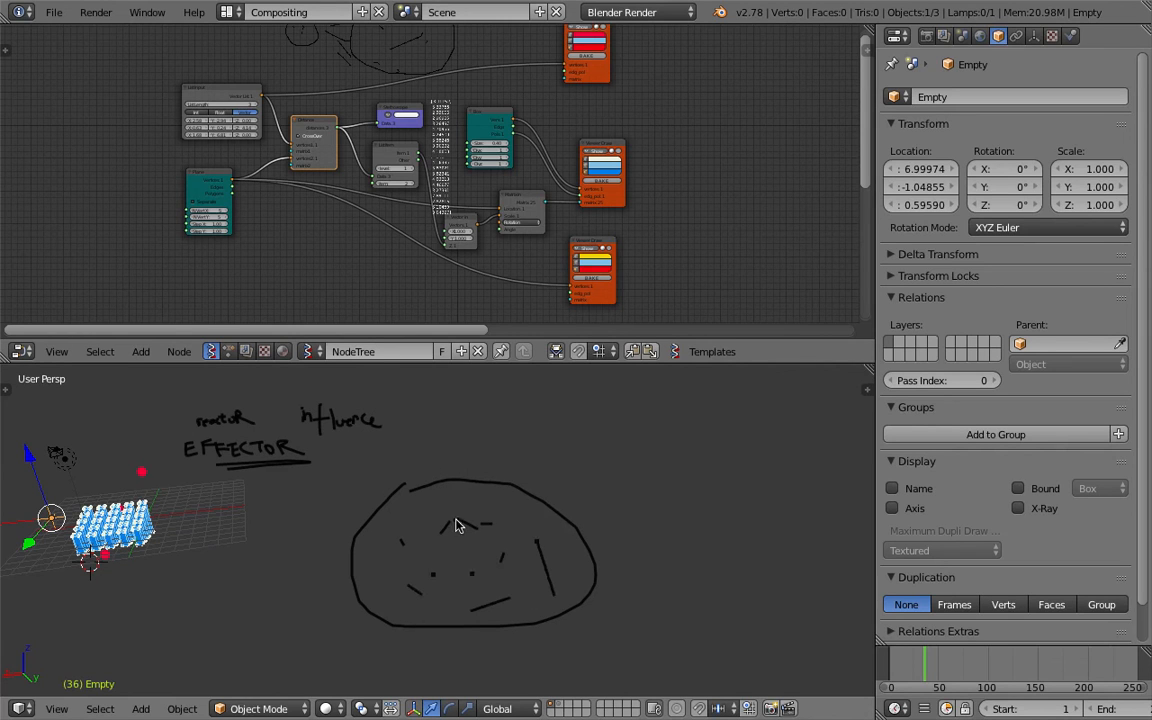
Sketch a dot with two concentric circles beside the rounded outline, and handwrite "FORCE" above the outline
{"action": "left_click", "coordinate": [672, 460]}
{"action": "left_click_drag", "start_coordinate": [667, 450], "coordinate": [692, 472]}
{"action": "left_click_drag", "start_coordinate": [645, 433], "coordinate": [720, 462]}
{"action": "scroll", "coordinate": [349, 463], "scroll_direction": "up", "scroll_amount": 3}
{"action": "mouse_move", "coordinate": [309, 383]}
{"action": "left_mouse_down"}
{"action": "mouse_move", "coordinate": [312, 414]}
{"action": "mouse_move", "coordinate": [347, 380]}
{"action": "mouse_move", "coordinate": [353, 394]}
{"action": "mouse_move", "coordinate": [400, 393]}
{"action": "mouse_move", "coordinate": [432, 417]}
{"action": "left_mouse_up"}
Connect the concentric circles to the rounded outline with a line, and add radiating strokes and two larger rings around the dot
{"action": "scroll", "coordinate": [645, 522], "scroll_direction": "down", "scroll_amount": 3}
{"action": "left_click_drag", "start_coordinate": [608, 498], "coordinate": [548, 545]}
{"action": "left_click_drag", "start_coordinate": [701, 453], "coordinate": [733, 442]}
{"action": "left_click_drag", "start_coordinate": [656, 436], "coordinate": [662, 404]}
{"action": "scroll", "coordinate": [641, 486], "scroll_direction": "up", "scroll_amount": 1}
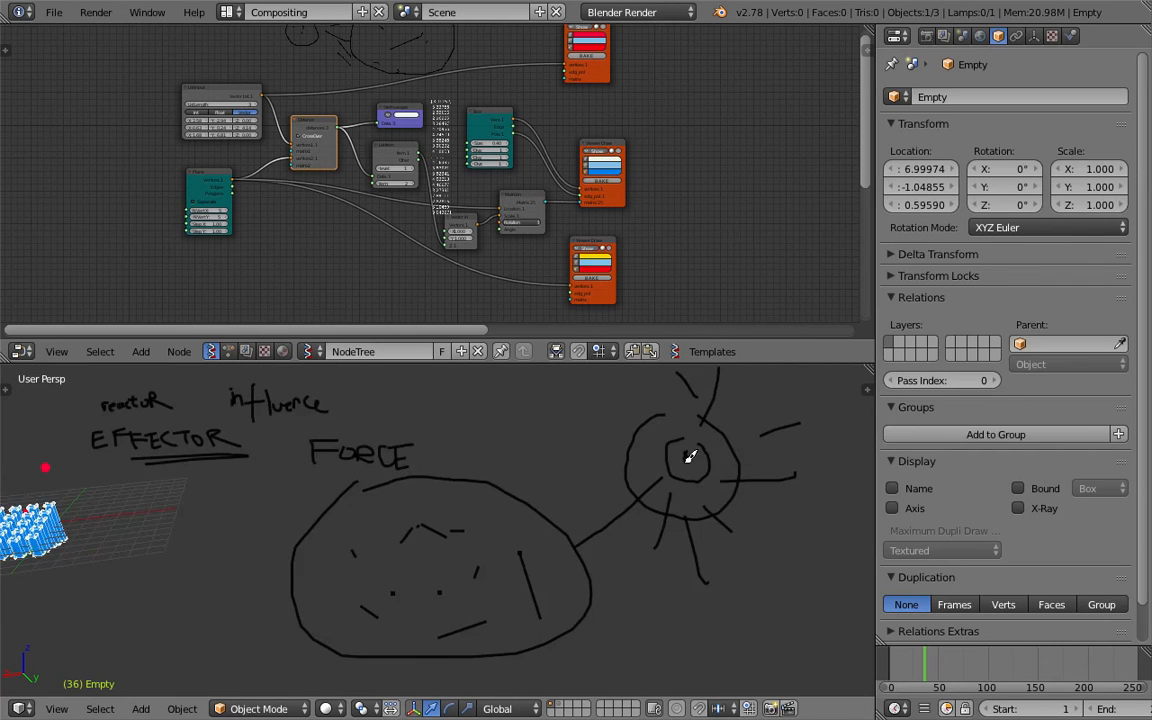
{"action": "mouse_move", "coordinate": [638, 413]}
{"action": "left_mouse_down"}
{"action": "mouse_move", "coordinate": [637, 543]}
{"action": "mouse_move", "coordinate": [773, 470]}
{"action": "left_mouse_up"}
{"action": "mouse_move", "coordinate": [628, 387]}
{"action": "left_mouse_down"}
{"action": "mouse_move", "coordinate": [740, 608]}
{"action": "mouse_move", "coordinate": [770, 422]}
{"action": "left_mouse_up"}
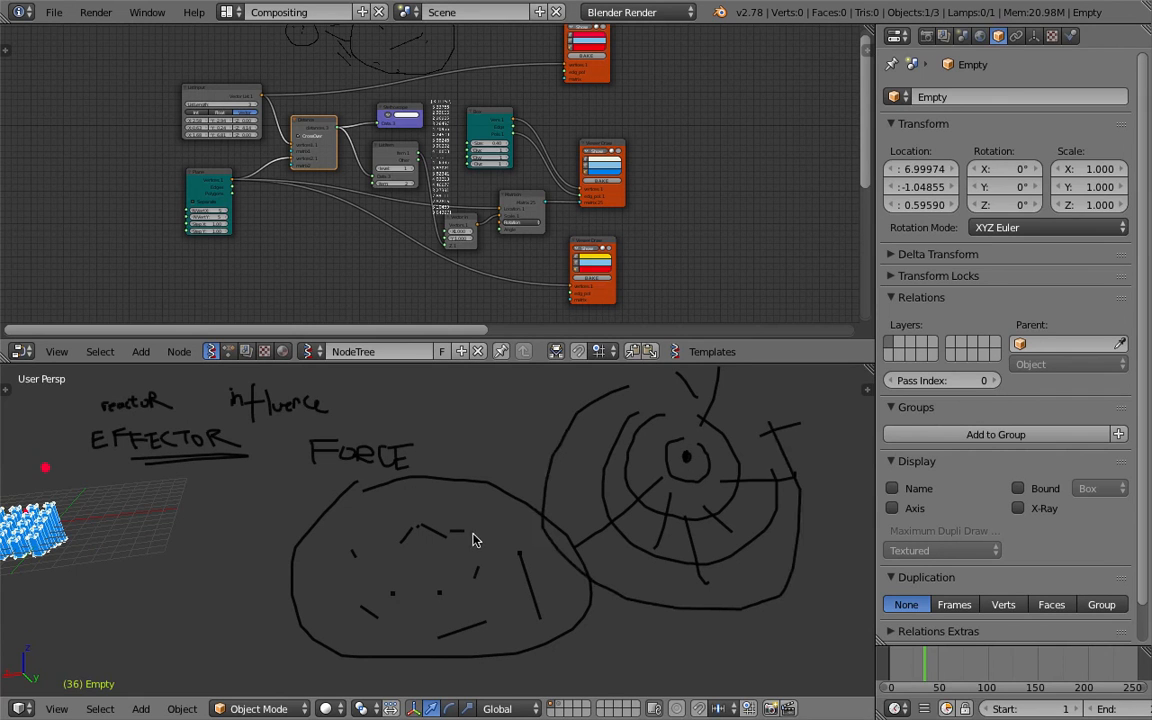
Add more dots and short strokes inside the large rounded outline
{"action": "left_click", "coordinate": [456, 539]}
{"action": "left_click", "coordinate": [386, 529]}
{"action": "mouse_move", "coordinate": [439, 543]}
{"action": "left_mouse_down"}
{"action": "mouse_move", "coordinate": [401, 534]}
{"action": "mouse_move", "coordinate": [355, 556]}
{"action": "left_mouse_up"}
{"action": "left_click", "coordinate": [404, 593]}
{"action": "mouse_move", "coordinate": [373, 568]}
{"action": "left_mouse_down"}
{"action": "mouse_move", "coordinate": [457, 562]}
{"action": "mouse_move", "coordinate": [476, 584]}
{"action": "left_mouse_up"}
{"action": "left_click", "coordinate": [497, 551]}
Draw a loop around the handwritten words "reactor" and "EFFECTOR"
{"action": "middle_click_drag", "start_coordinate": [215, 415], "coordinate": [440, 522], "text": "shift"}
{"action": "scroll", "coordinate": [438, 522], "scroll_direction": "up", "scroll_amount": 1}
{"action": "mouse_move", "coordinate": [258, 537]}
{"action": "left_mouse_down"}
{"action": "mouse_move", "coordinate": [325, 503]}
{"action": "mouse_move", "coordinate": [282, 516]}
{"action": "left_mouse_up"}
{"action": "middle_click_drag", "start_coordinate": [355, 461], "coordinate": [363, 586], "text": "shift"}
{"action": "scroll", "coordinate": [406, 211], "scroll_direction": "up", "scroll_amount": 1}
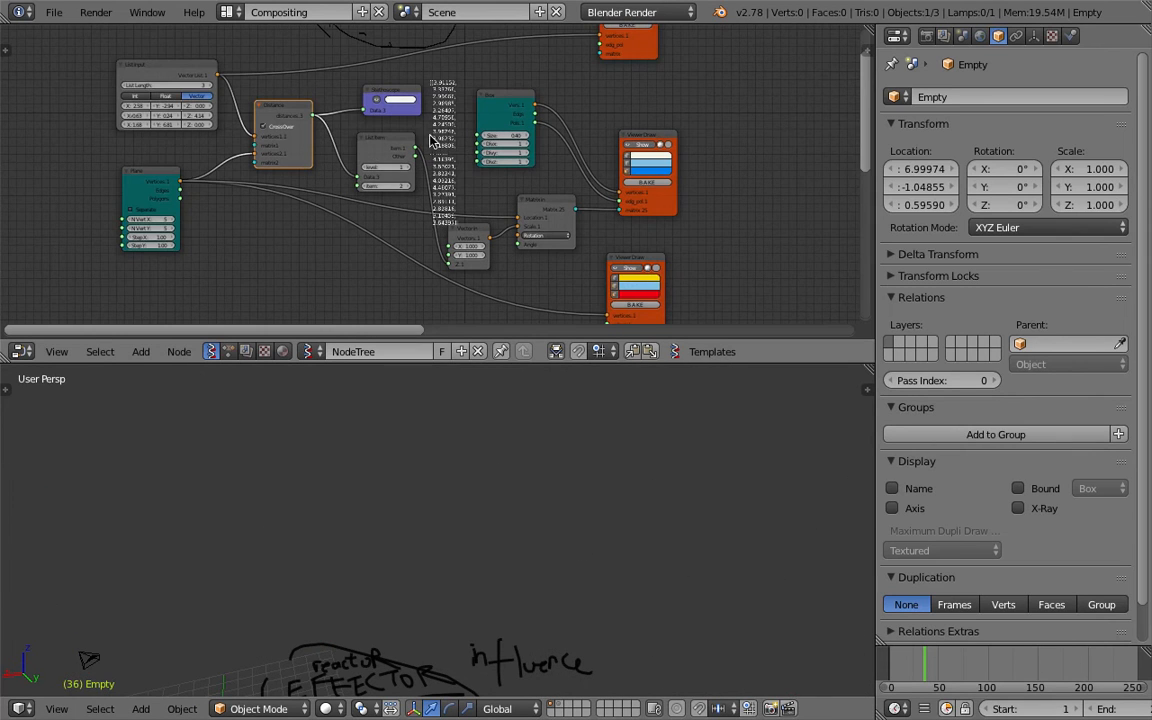
Handwrite "Dynamic Paint" in an empty area of the 3D view and draw a box around it
{"action": "middle_click_drag", "start_coordinate": [343, 160], "coordinate": [368, 84]}
{"action": "mouse_move", "coordinate": [555, 446]}
{"action": "middle_mouse_down"}
{"action": "mouse_move", "coordinate": [312, 470]}
{"action": "mouse_move", "coordinate": [355, 483]}
{"action": "mouse_move", "coordinate": [360, 437]}
{"action": "mouse_move", "coordinate": [285, 521]}
{"action": "mouse_move", "coordinate": [238, 468]}
{"action": "mouse_move", "coordinate": [292, 491]}
{"action": "middle_mouse_up"}
{"action": "left_click_drag", "start_coordinate": [312, 488], "coordinate": [306, 510]}
{"action": "mouse_move", "coordinate": [350, 476]}
{"action": "left_mouse_down"}
{"action": "mouse_move", "coordinate": [380, 512]}
{"action": "mouse_move", "coordinate": [367, 535]}
{"action": "left_mouse_up"}
{"action": "mouse_move", "coordinate": [402, 490]}
{"action": "left_mouse_down"}
{"action": "mouse_move", "coordinate": [425, 510]}
{"action": "mouse_move", "coordinate": [548, 514]}
{"action": "mouse_move", "coordinate": [597, 466]}
{"action": "mouse_move", "coordinate": [600, 490]}
{"action": "mouse_move", "coordinate": [646, 510]}
{"action": "mouse_move", "coordinate": [703, 489]}
{"action": "mouse_move", "coordinate": [703, 502]}
{"action": "left_mouse_up"}
{"action": "left_click_drag", "start_coordinate": [711, 468], "coordinate": [720, 521]}
{"action": "scroll", "coordinate": [540, 560], "scroll_direction": "down", "scroll_amount": 2}
{"action": "middle_click_drag", "start_coordinate": [500, 588], "coordinate": [501, 527], "text": "shift"}
{"action": "mouse_move", "coordinate": [427, 506]}
{"action": "left_mouse_down"}
{"action": "mouse_move", "coordinate": [704, 487]}
{"action": "mouse_move", "coordinate": [532, 391]}
{"action": "mouse_move", "coordinate": [363, 427]}
{"action": "mouse_move", "coordinate": [602, 489]}
{"action": "mouse_move", "coordinate": [686, 402]}
{"action": "mouse_move", "coordinate": [347, 469]}
{"action": "mouse_move", "coordinate": [380, 489]}
{"action": "left_mouse_up"}
{"action": "middle_click_drag", "start_coordinate": [517, 580], "coordinate": [502, 540], "text": "shift"}
Handwrite brush and canvas labels below the "Dynamic Paint" box, and sketch a small brush square beside a rectangular canvas containing dots
{"action": "mouse_move", "coordinate": [481, 543]}
{"action": "left_mouse_down"}
{"action": "mouse_move", "coordinate": [481, 565]}
{"action": "mouse_move", "coordinate": [488, 523]}
{"action": "mouse_move", "coordinate": [659, 519]}
{"action": "left_mouse_up"}
{"action": "mouse_move", "coordinate": [583, 567]}
{"action": "left_mouse_down"}
{"action": "mouse_move", "coordinate": [589, 656]}
{"action": "mouse_move", "coordinate": [740, 545]}
{"action": "mouse_move", "coordinate": [603, 561]}
{"action": "left_mouse_up"}
{"action": "left_click", "coordinate": [624, 592]}
{"action": "left_click", "coordinate": [674, 598]}
{"action": "left_click", "coordinate": [706, 594]}
{"action": "mouse_move", "coordinate": [676, 628]}
{"action": "left_mouse_down"}
{"action": "mouse_move", "coordinate": [650, 623]}
{"action": "mouse_move", "coordinate": [682, 650]}
{"action": "mouse_move", "coordinate": [546, 595]}
{"action": "mouse_move", "coordinate": [558, 554]}
{"action": "mouse_move", "coordinate": [547, 575]}
{"action": "left_mouse_up"}
{"action": "left_click", "coordinate": [724, 591]}
{"action": "scroll", "coordinate": [490, 577], "scroll_direction": "up", "scroll_amount": 1}
{"action": "mouse_move", "coordinate": [509, 581]}
{"action": "left_mouse_down"}
{"action": "mouse_move", "coordinate": [522, 600]}
{"action": "mouse_move", "coordinate": [503, 612]}
{"action": "left_mouse_up"}
{"action": "mouse_move", "coordinate": [487, 583]}
{"action": "left_mouse_down"}
{"action": "mouse_move", "coordinate": [546, 566]}
{"action": "mouse_move", "coordinate": [769, 658]}
{"action": "mouse_move", "coordinate": [670, 595]}
{"action": "left_mouse_up"}
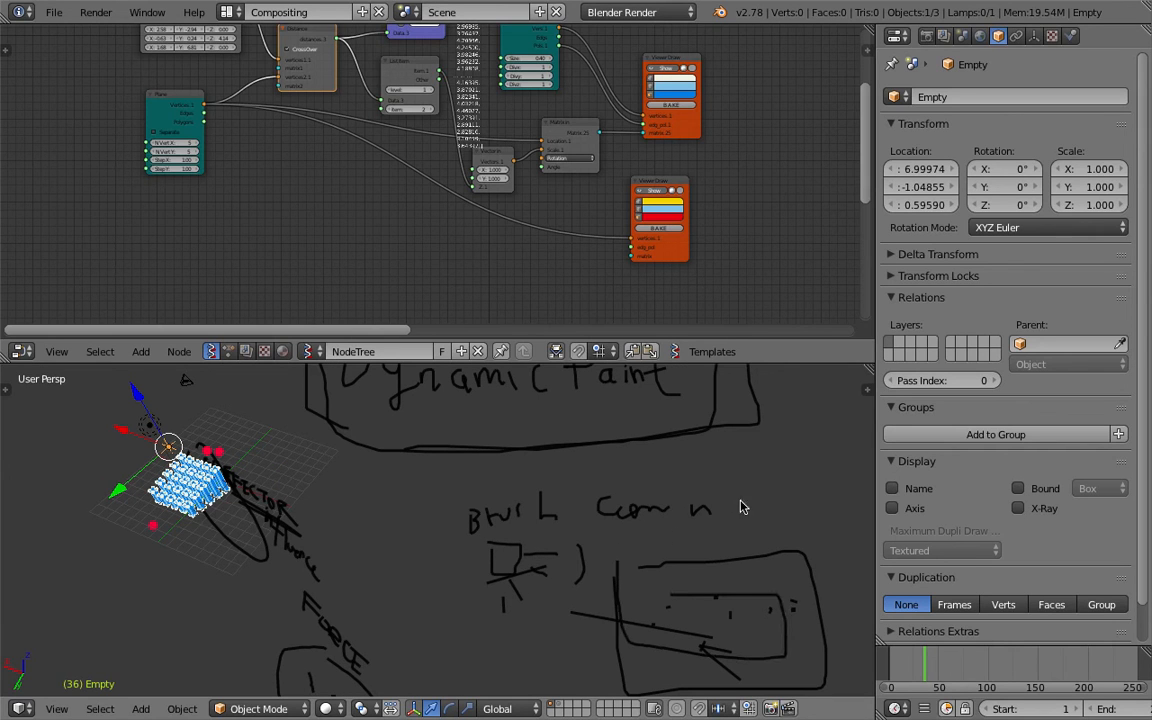
Draw emphasis loops around the boxed "Dynamic Paint" title
{"action": "scroll", "coordinate": [645, 512], "scroll_direction": "down", "scroll_amount": 2}
{"action": "middle_click_drag", "start_coordinate": [610, 507], "coordinate": [584, 496]}
{"action": "mouse_move", "coordinate": [358, 428]}
{"action": "left_mouse_down"}
{"action": "mouse_move", "coordinate": [534, 489]}
{"action": "mouse_move", "coordinate": [592, 443]}
{"action": "left_mouse_up"}
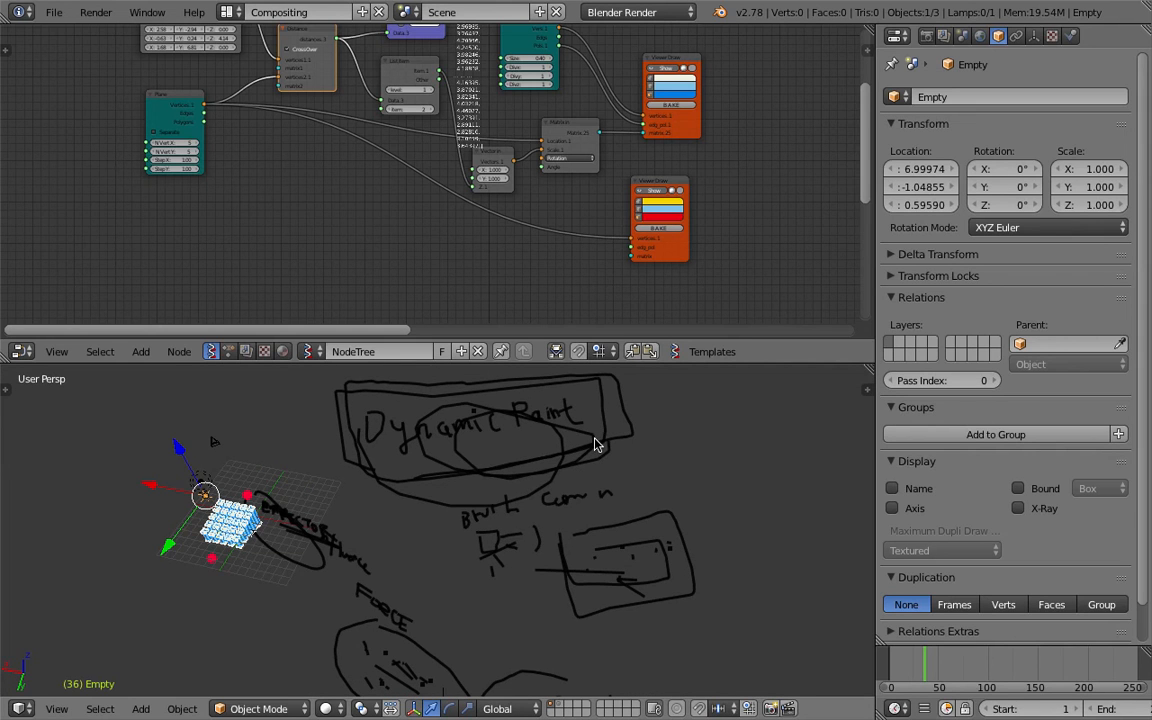
{"action": "mouse_move", "coordinate": [433, 479]}
{"action": "middle_mouse_down"}
{"action": "mouse_move", "coordinate": [527, 494]}
{"action": "mouse_move", "coordinate": [555, 481]}
{"action": "mouse_move", "coordinate": [507, 458]}
{"action": "mouse_move", "coordinate": [555, 476]}
{"action": "mouse_move", "coordinate": [535, 517]}
{"action": "mouse_move", "coordinate": [493, 516]}
{"action": "mouse_move", "coordinate": [524, 509]}
{"action": "mouse_move", "coordinate": [511, 451]}
{"action": "mouse_move", "coordinate": [394, 490]}
{"action": "mouse_move", "coordinate": [504, 465]}
{"action": "mouse_move", "coordinate": [373, 501]}
{"action": "mouse_move", "coordinate": [308, 479]}
{"action": "middle_mouse_up"}
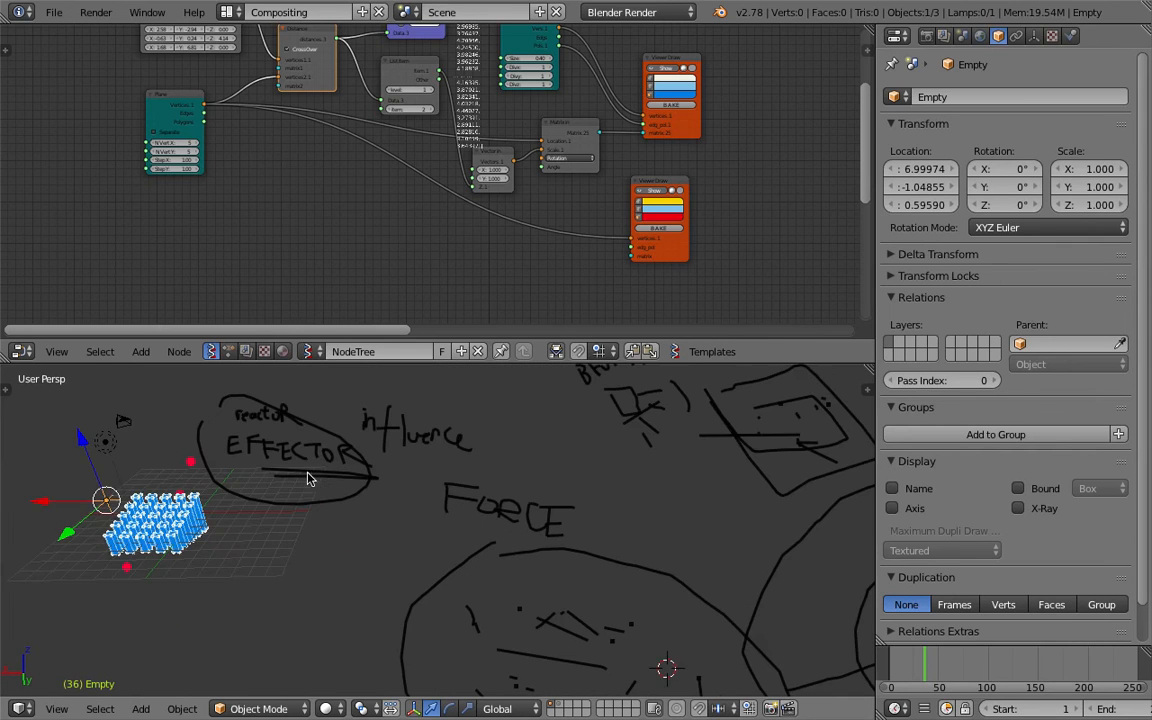
{"action": "scroll", "coordinate": [308, 479], "scroll_direction": "down", "scroll_amount": 3}
{"action": "scroll", "coordinate": [330, 485], "scroll_direction": "up", "scroll_amount": 5}
{"action": "mouse_move", "coordinate": [443, 452]}
{"action": "left_mouse_down"}
{"action": "mouse_move", "coordinate": [519, 535]}
{"action": "mouse_move", "coordinate": [498, 457]}
{"action": "mouse_move", "coordinate": [655, 553]}
{"action": "left_mouse_up"}
{"action": "key", "text": "ctrl+z"}
Set the Y of the List Input's first vector to -1.59 and of its third vector to 4.41
{"action": "mouse_move", "coordinate": [393, 564]}
{"action": "middle_mouse_down"}
{"action": "mouse_move", "coordinate": [510, 551]}
{"action": "mouse_move", "coordinate": [498, 545]}
{"action": "middle_mouse_up"}
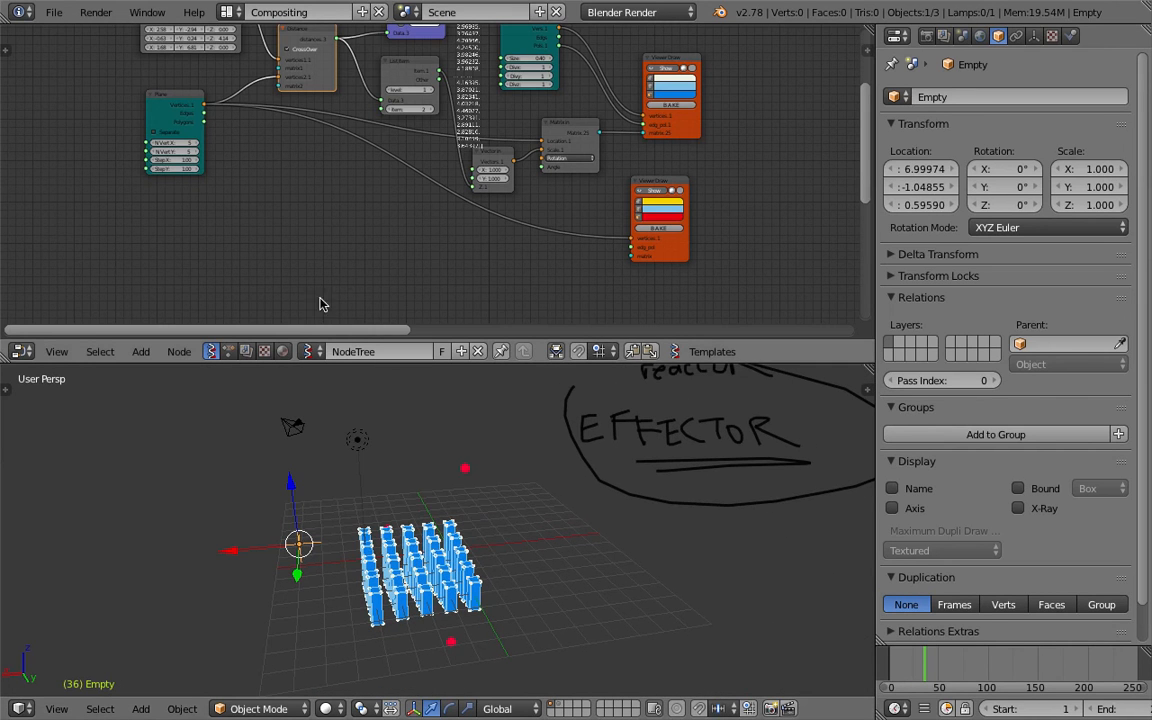
{"action": "middle_click_drag", "start_coordinate": [320, 219], "coordinate": [314, 252]}
{"action": "scroll", "coordinate": [314, 252], "scroll_direction": "up", "scroll_amount": 2}
{"action": "scroll", "coordinate": [277, 158], "scroll_direction": "up", "scroll_amount": 2}
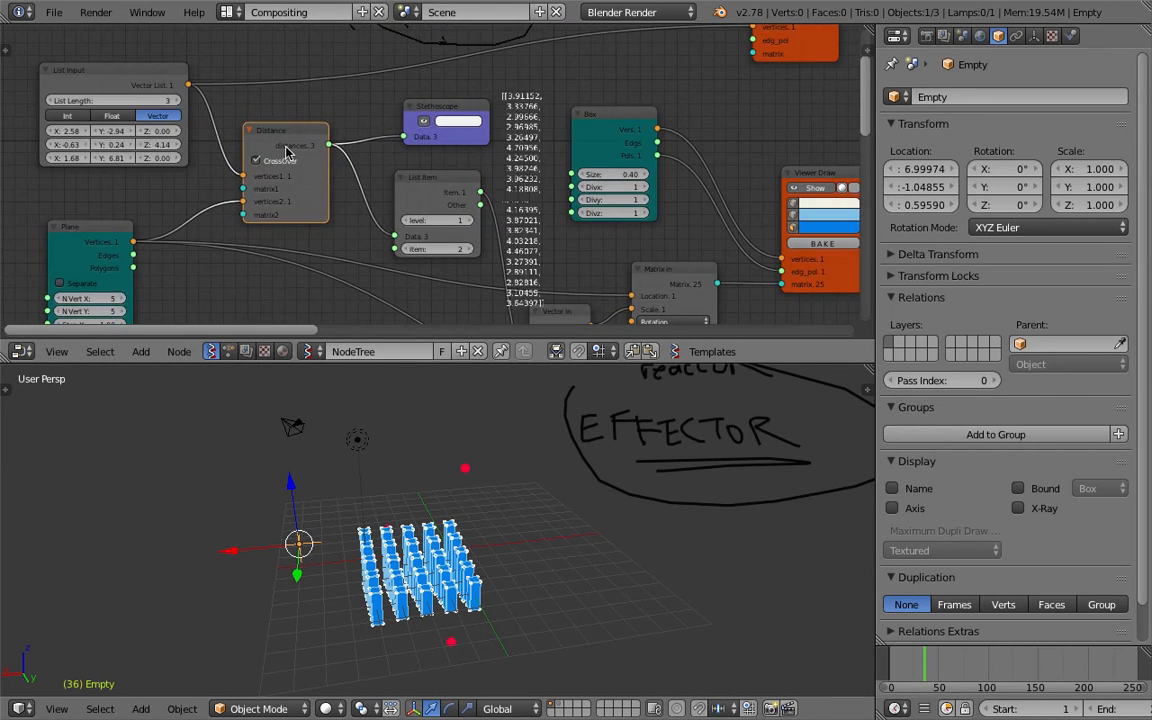
{"action": "middle_click_drag", "start_coordinate": [368, 484], "coordinate": [404, 484]}
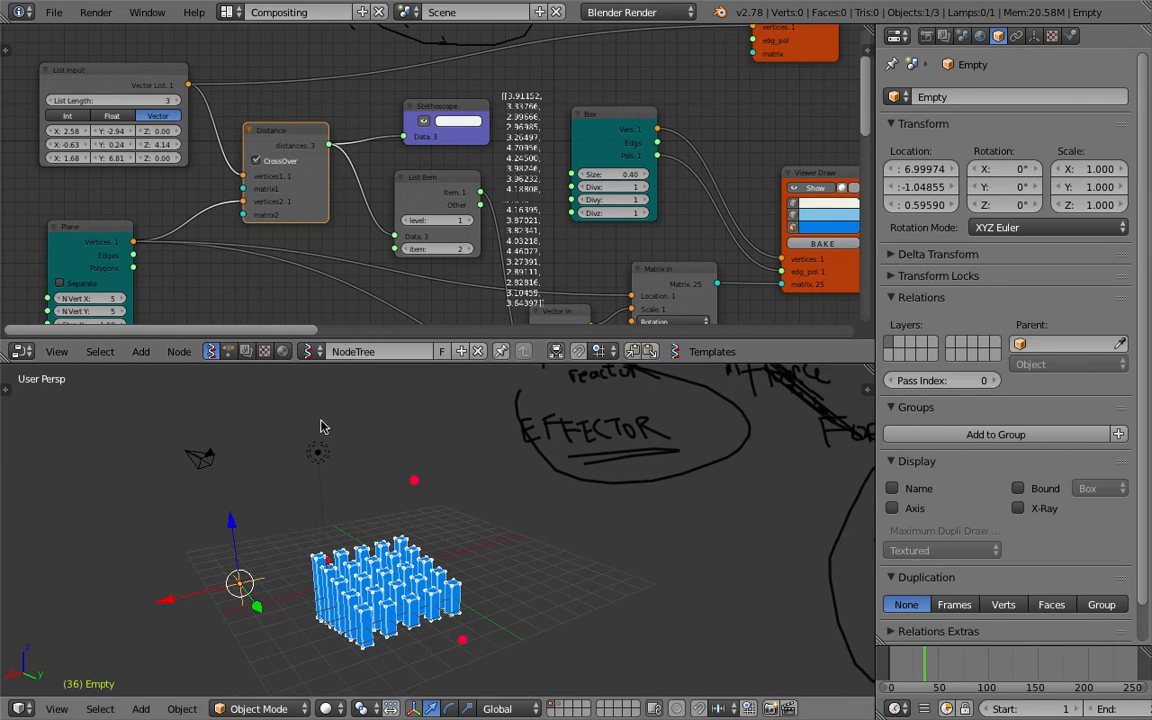
{"action": "left_click_drag", "start_coordinate": [113, 131], "coordinate": [85, 158]}
Draw another loop overlapping the upper edge of the "Dynamic Paint" box
{"action": "mouse_move", "coordinate": [445, 522]}
{"action": "middle_mouse_down"}
{"action": "mouse_move", "coordinate": [391, 566]}
{"action": "mouse_move", "coordinate": [427, 531]}
{"action": "middle_mouse_up"}
{"action": "middle_click_drag", "start_coordinate": [481, 432], "coordinate": [466, 486]}
{"action": "mouse_move", "coordinate": [465, 485]}
{"action": "left_mouse_down"}
{"action": "mouse_move", "coordinate": [405, 450]}
{"action": "mouse_move", "coordinate": [470, 428]}
{"action": "mouse_move", "coordinate": [527, 475]}
{"action": "left_mouse_up"}
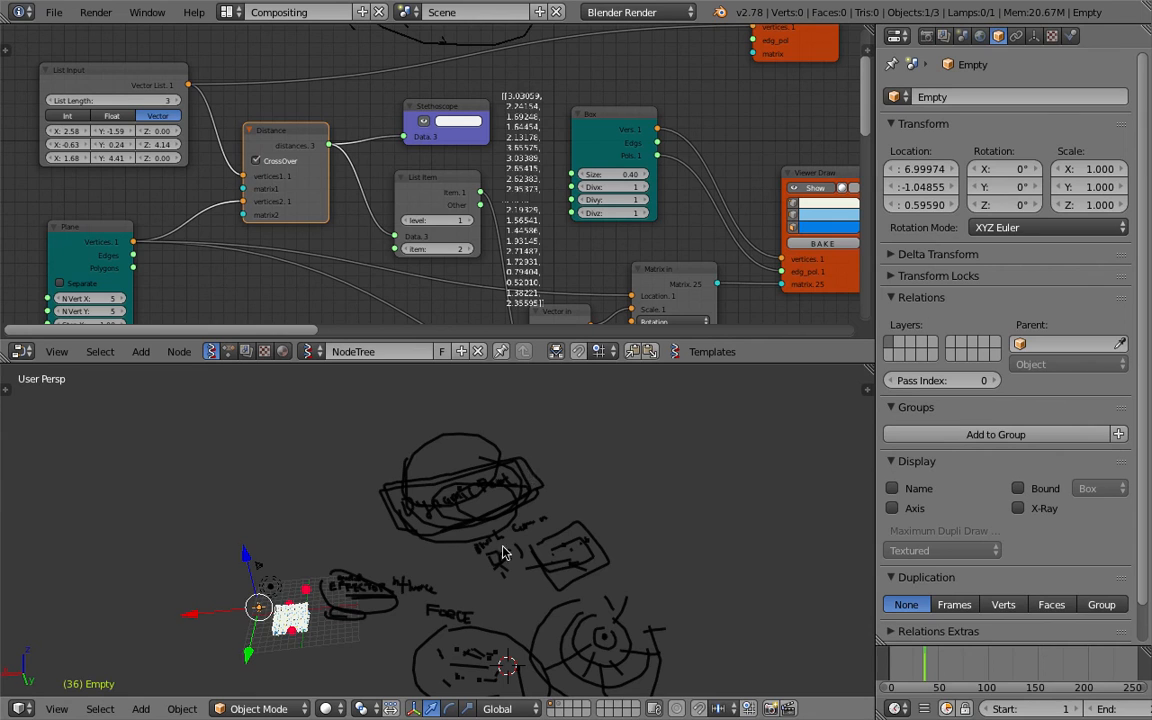
{"action": "middle_click_drag", "start_coordinate": [480, 556], "coordinate": [446, 540]}
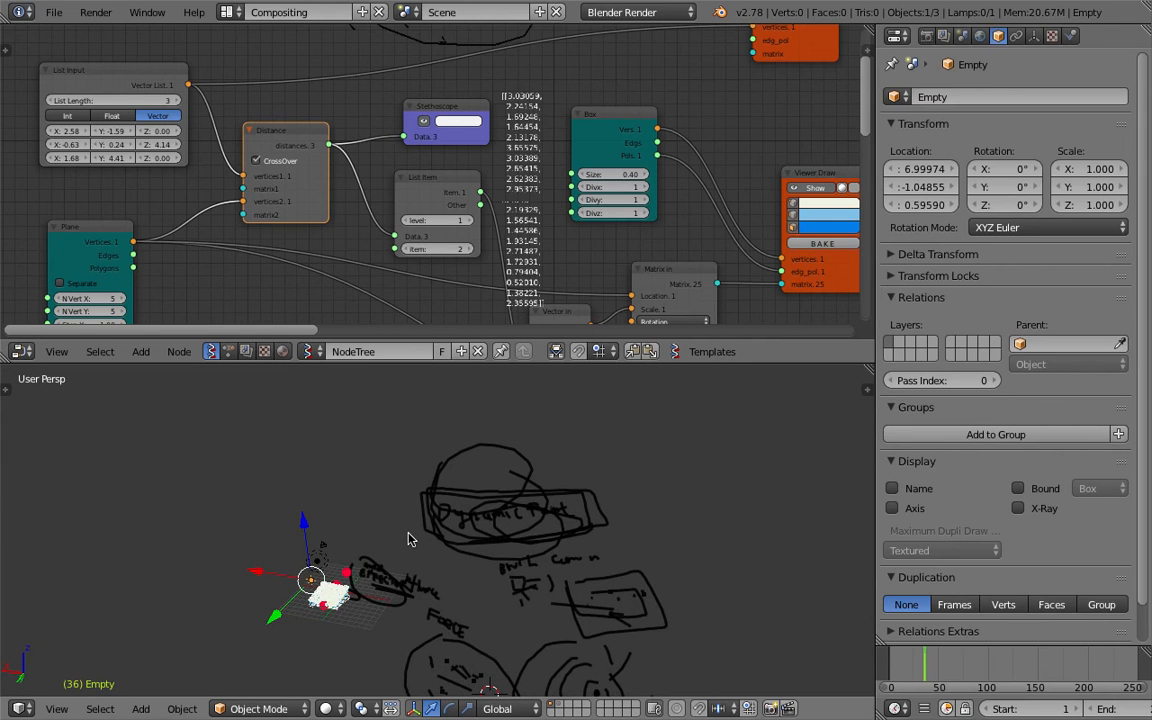
{"action": "mouse_move", "coordinate": [297, 573]}
{"action": "middle_mouse_down", "text": "shift"}
{"action": "mouse_move", "coordinate": [416, 534]}
{"action": "mouse_move", "coordinate": [392, 493]}
{"action": "mouse_move", "coordinate": [470, 503]}
{"action": "middle_mouse_up", "text": "shift"}
{"action": "scroll", "coordinate": [416, 534], "scroll_direction": "up", "scroll_amount": 3}
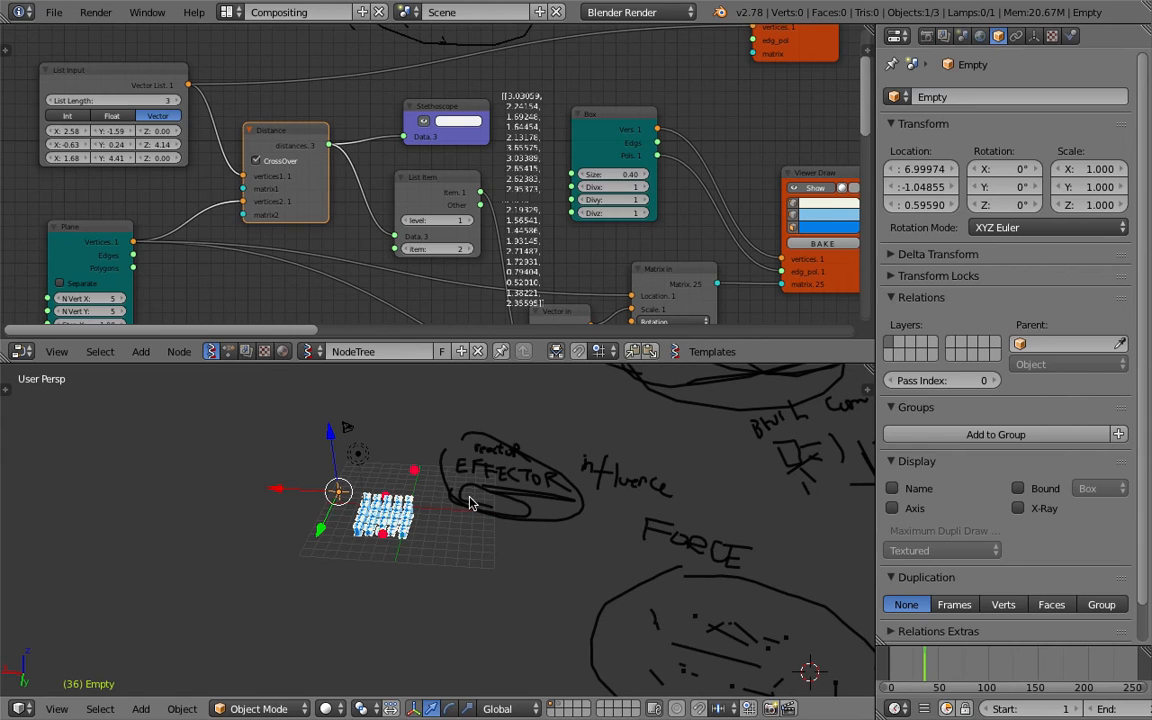